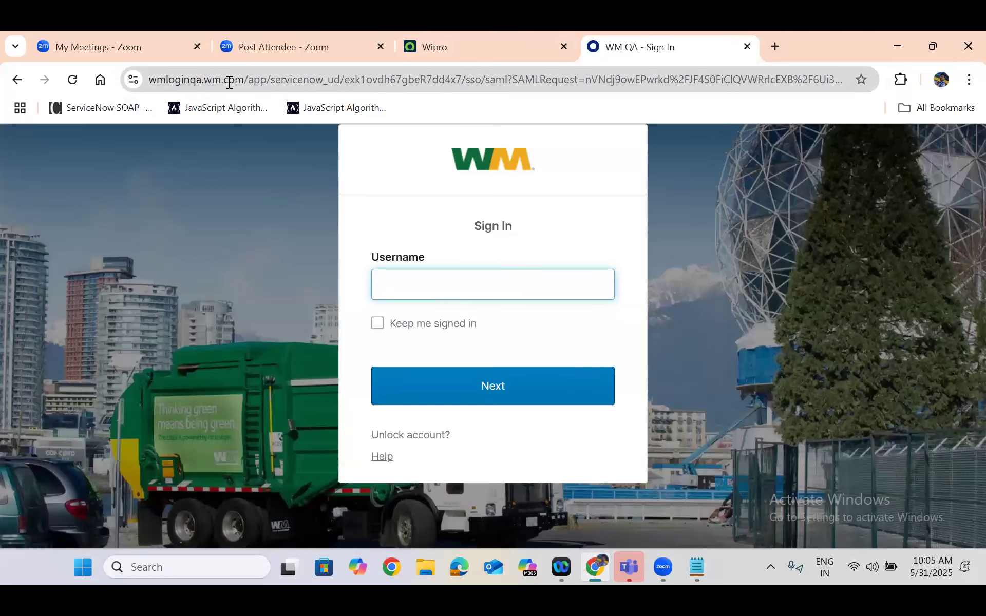
Load wmtest.service-now.com to view its sign-in page, and close that browser tab
left_click(229, 82)
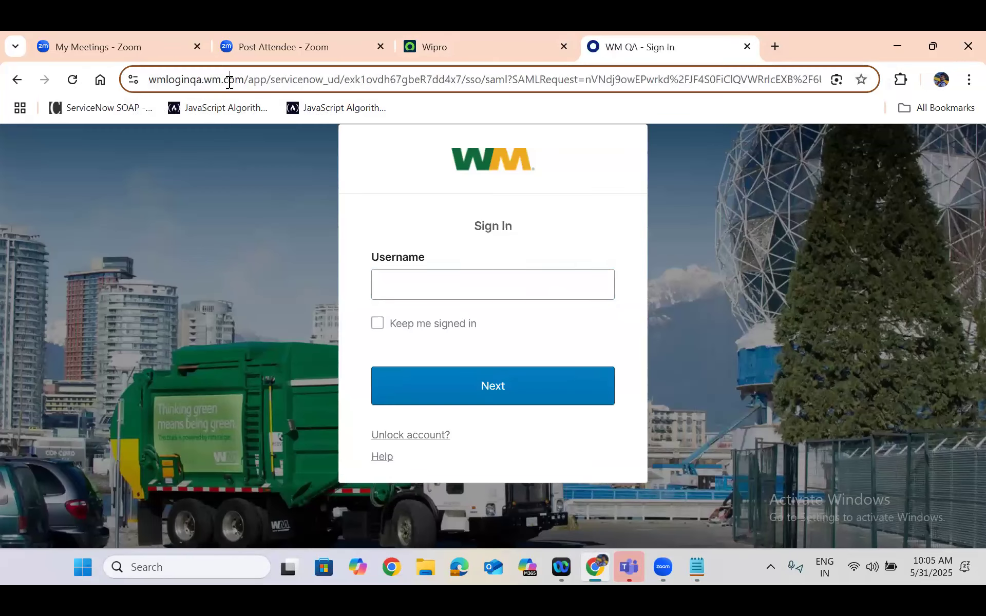
type("wmtest")
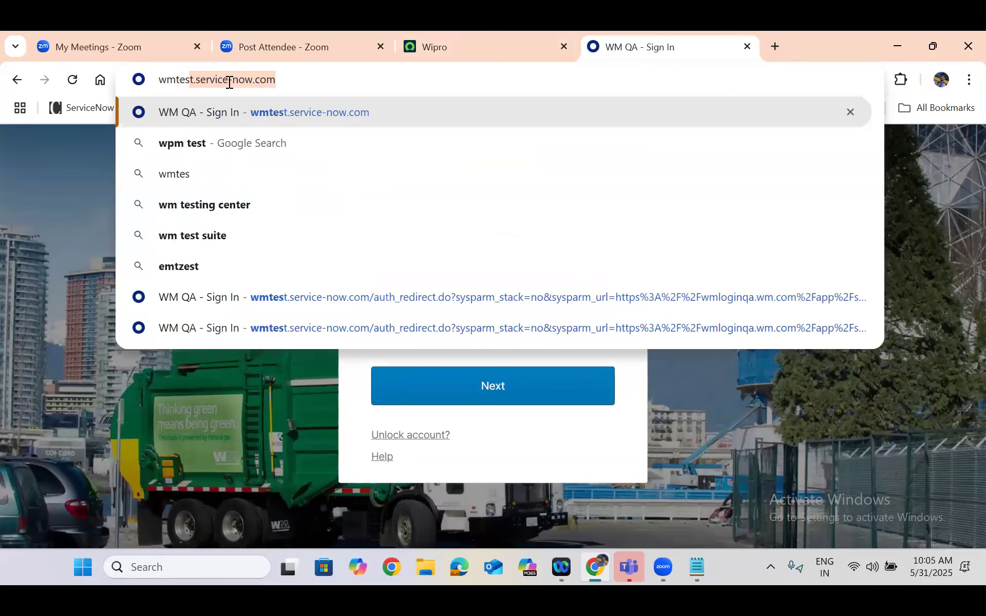
key("Right")
key("Return")
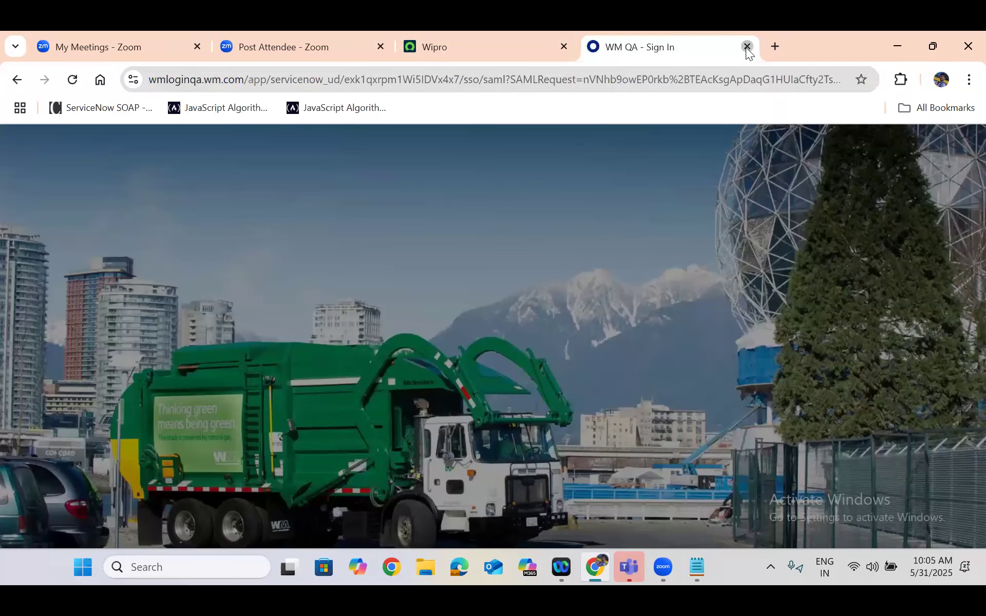
left_click(747, 47)
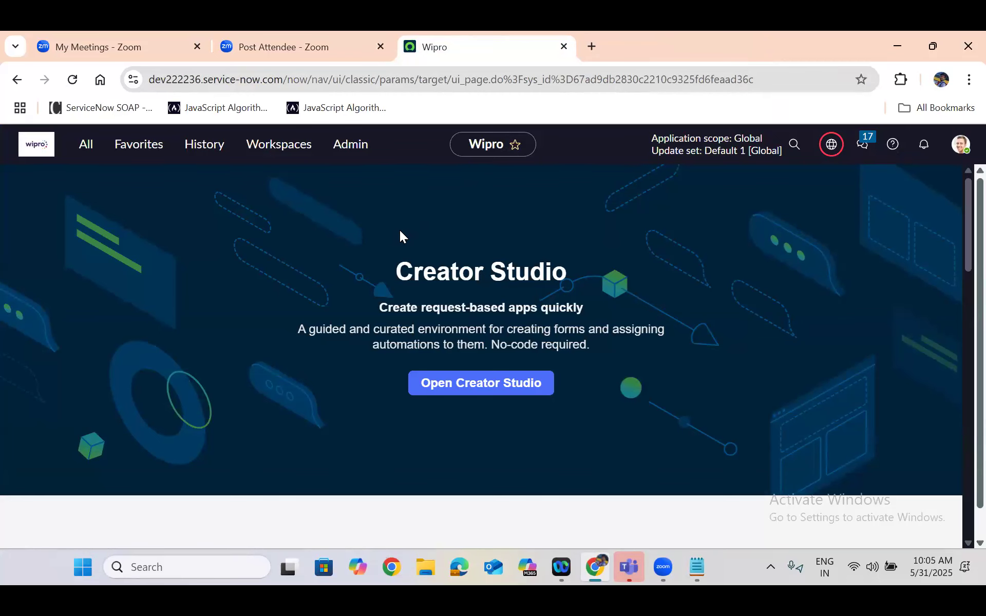
Open the ServiceNow Database whiteboard from the list of Zoom whiteboards
left_click(113, 32)
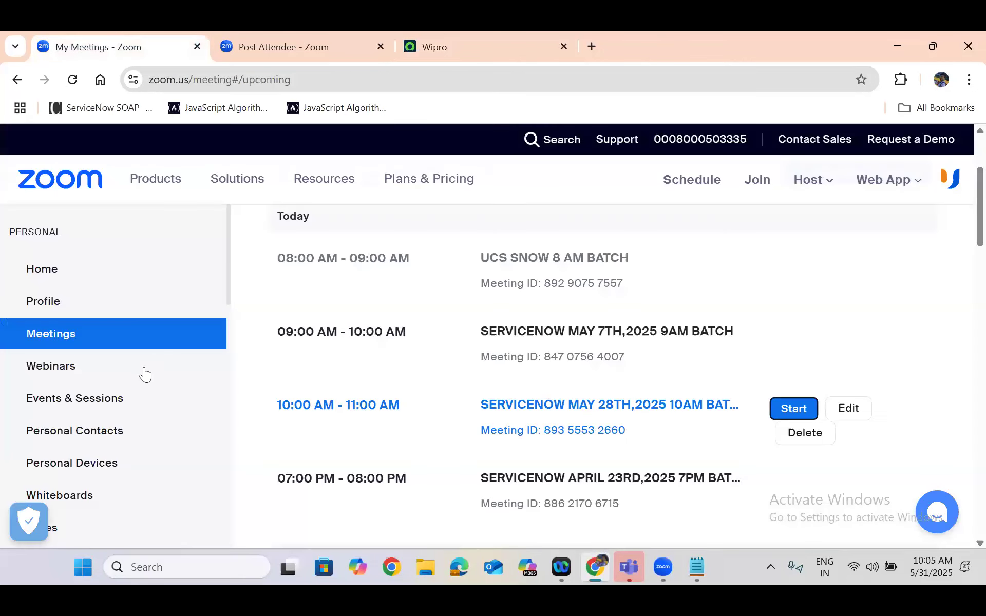
left_click(89, 492)
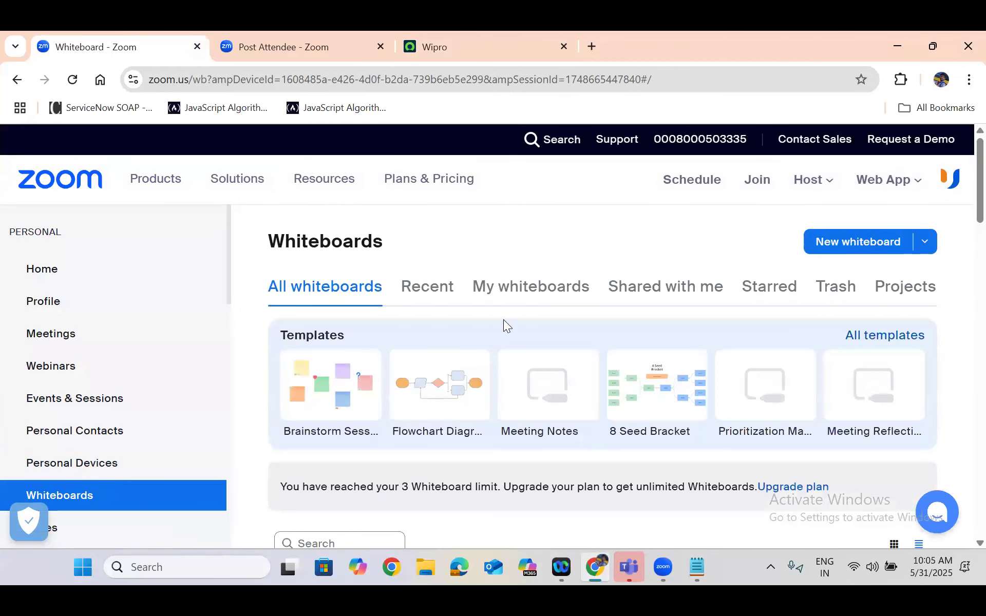
scroll(503, 323, "down", 3)
scroll(504, 326, "down", 3)
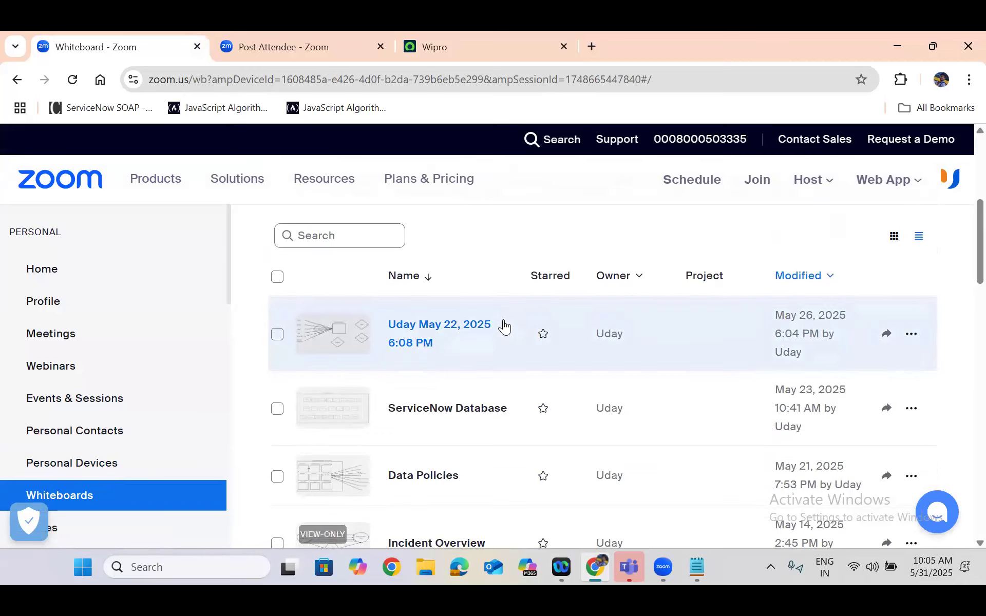
left_click(452, 382)
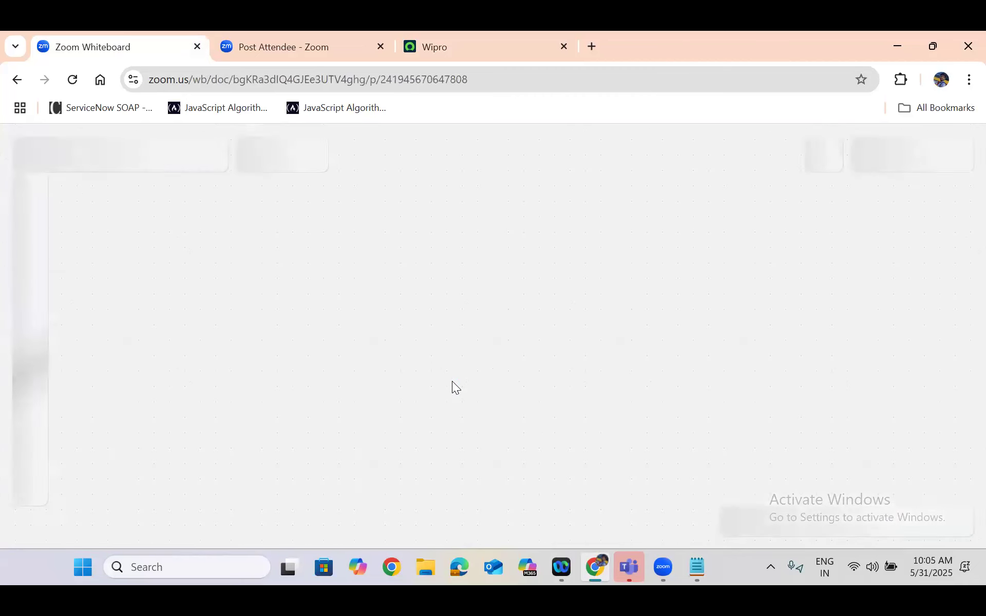
Examine the database frame in the whiteboard diagram and its Incident, Problem, Change Request, Knowledge, User and Group table boxes
left_click(167, 209)
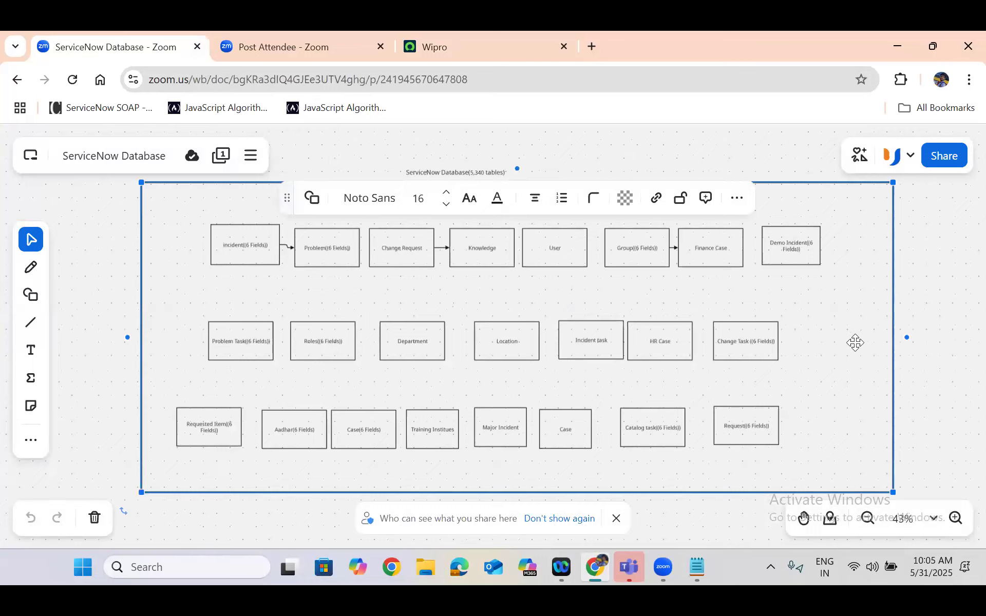
left_click(109, 220)
left_click(149, 212)
left_click(546, 254)
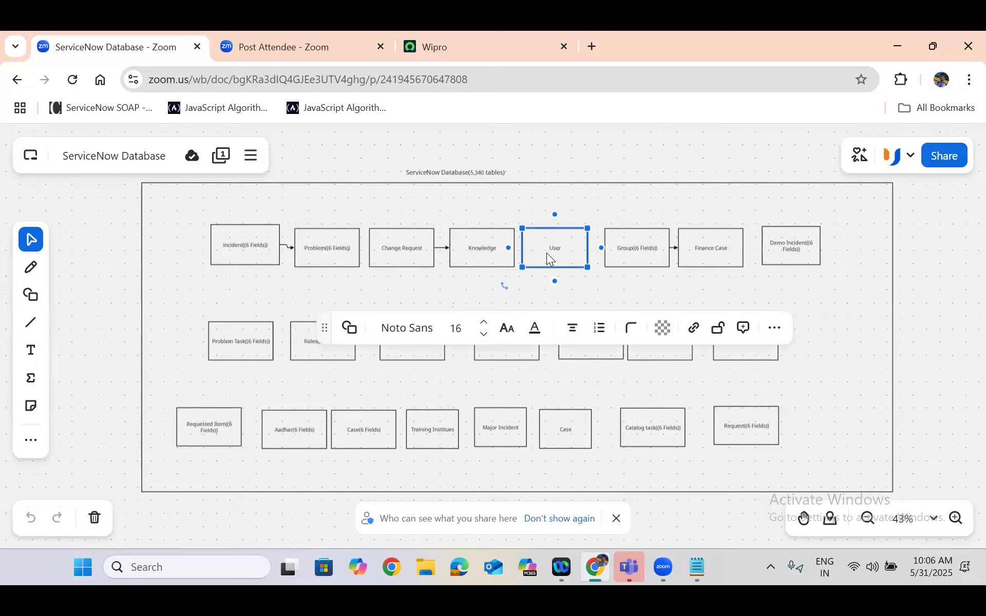
left_click(652, 247)
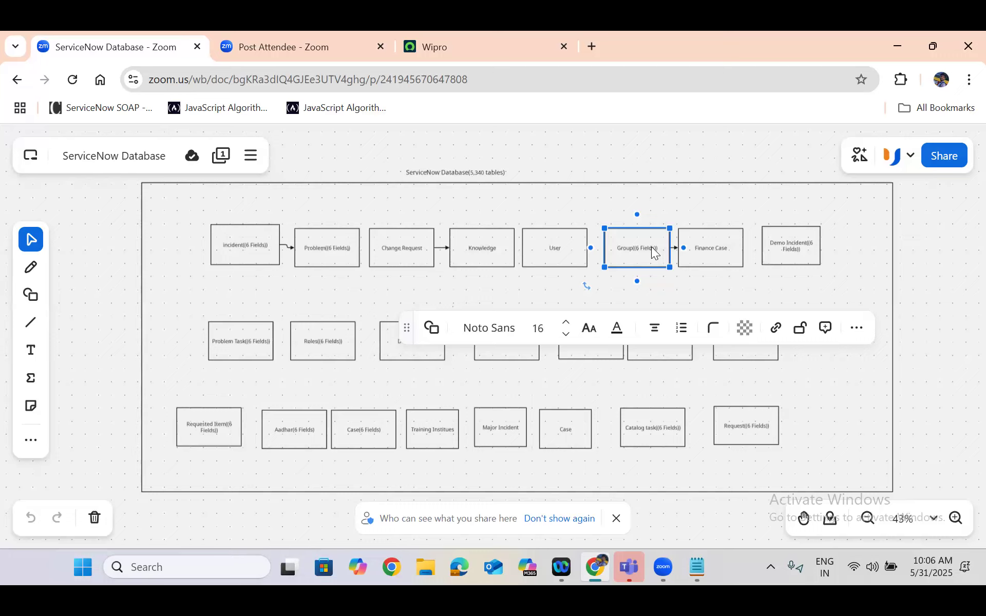
left_click(147, 188)
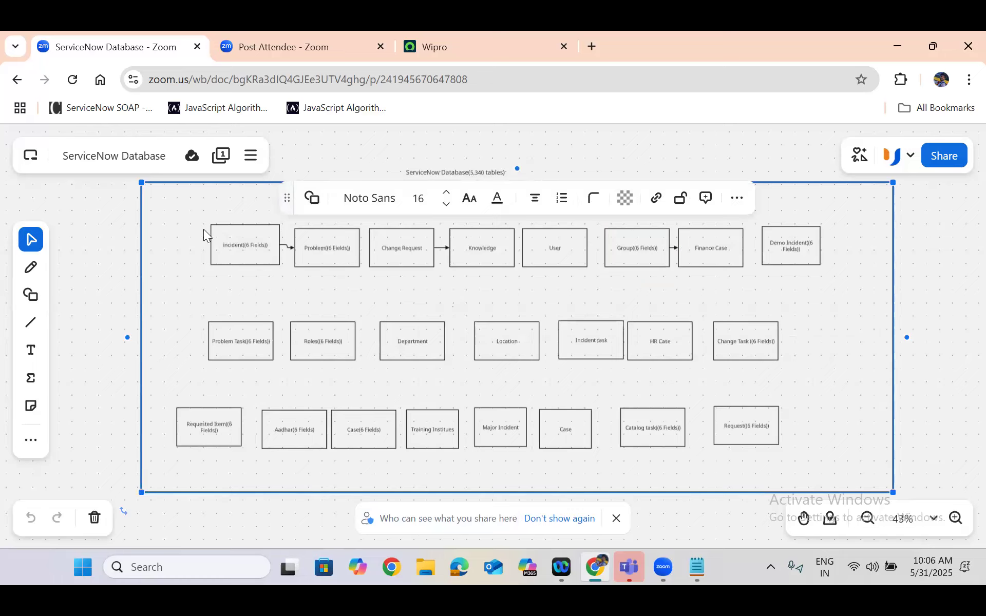
left_click(257, 247)
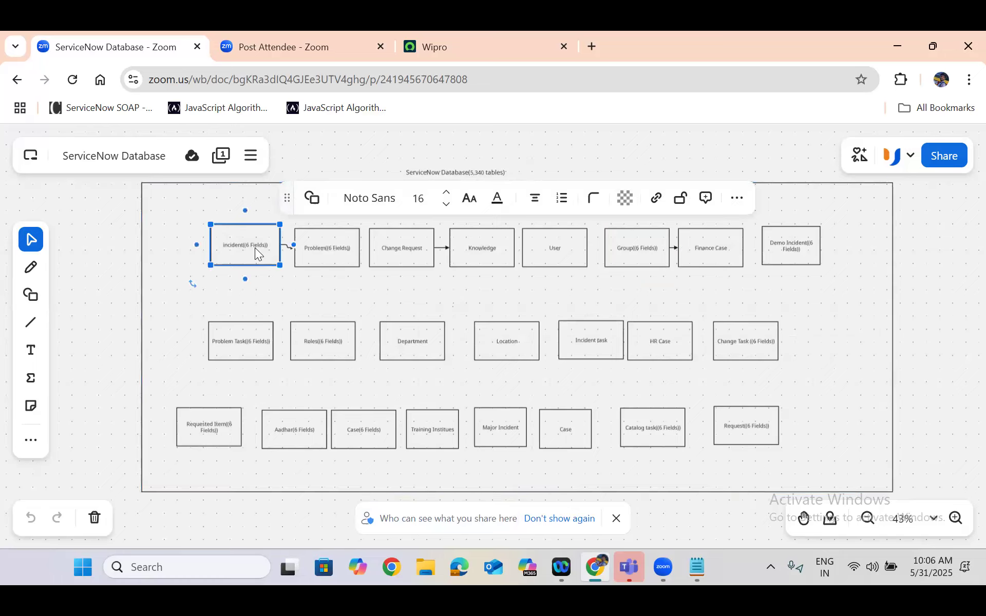
left_click(325, 250)
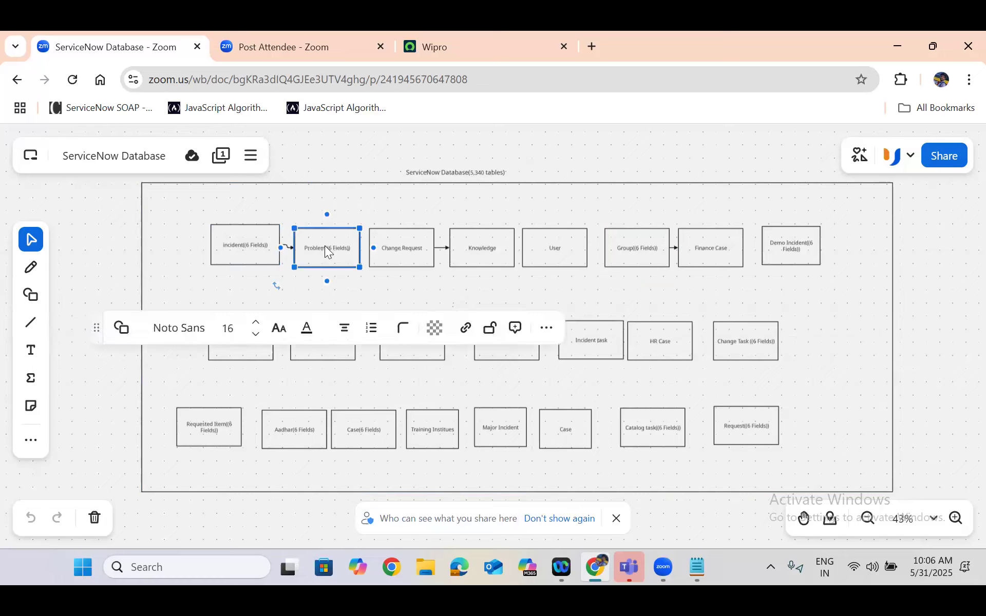
left_click(400, 249)
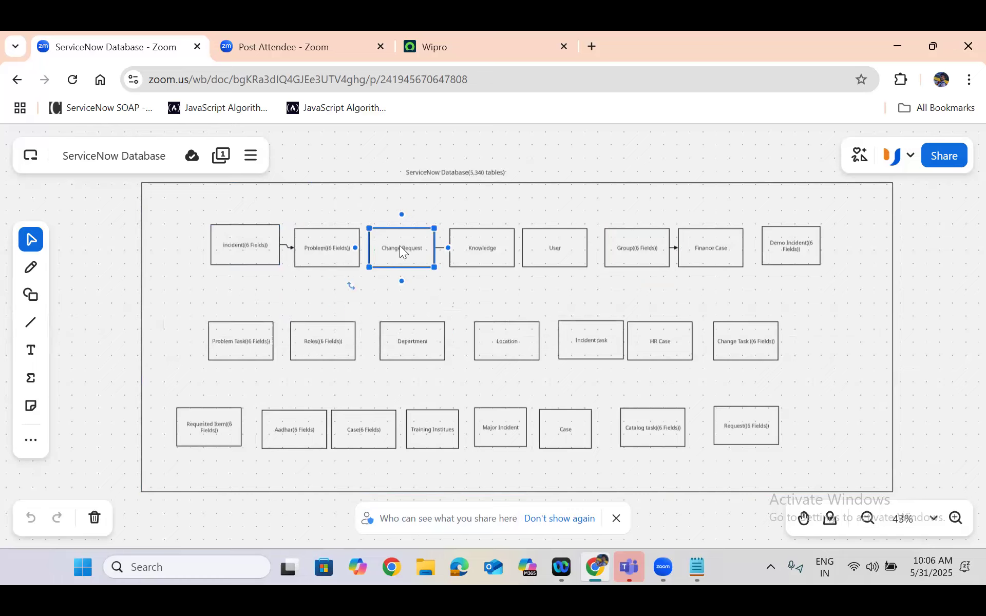
left_click(472, 248)
left_click(586, 257)
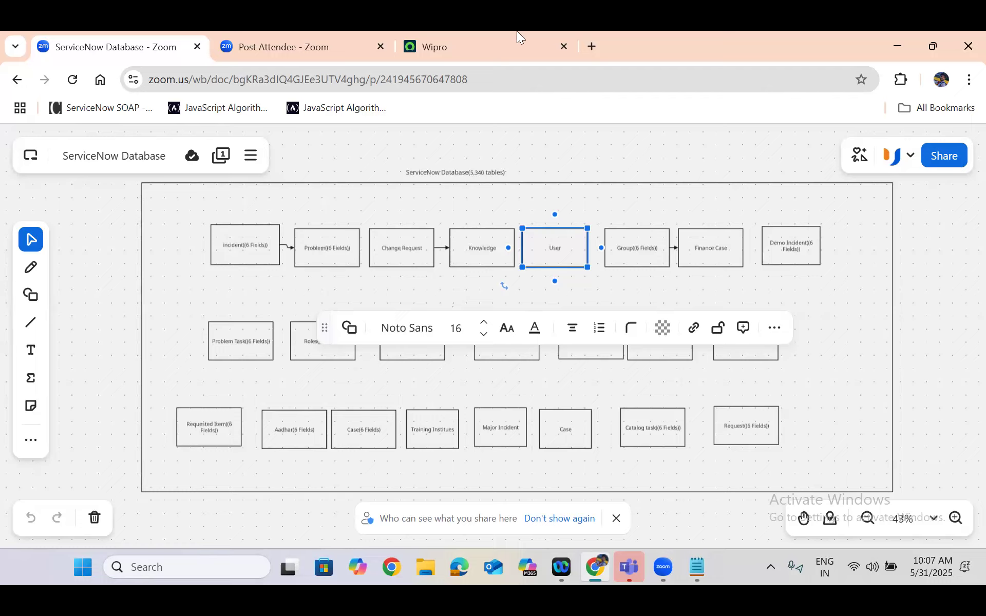
Switch to the ServiceNow instance, search the navigator for "tables" and open the System Definition - Tables list
left_click(503, 34)
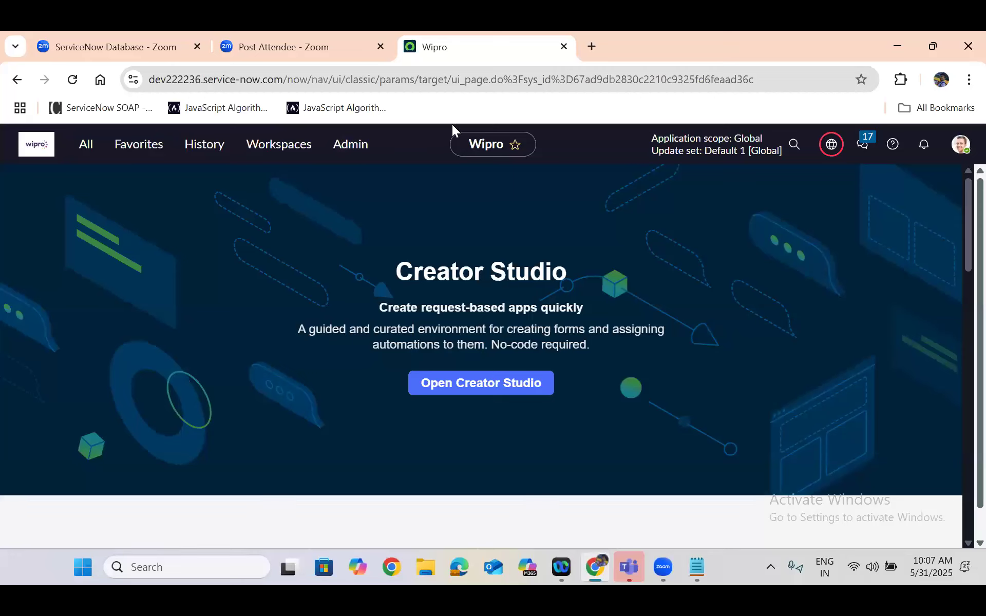
left_click(87, 149)
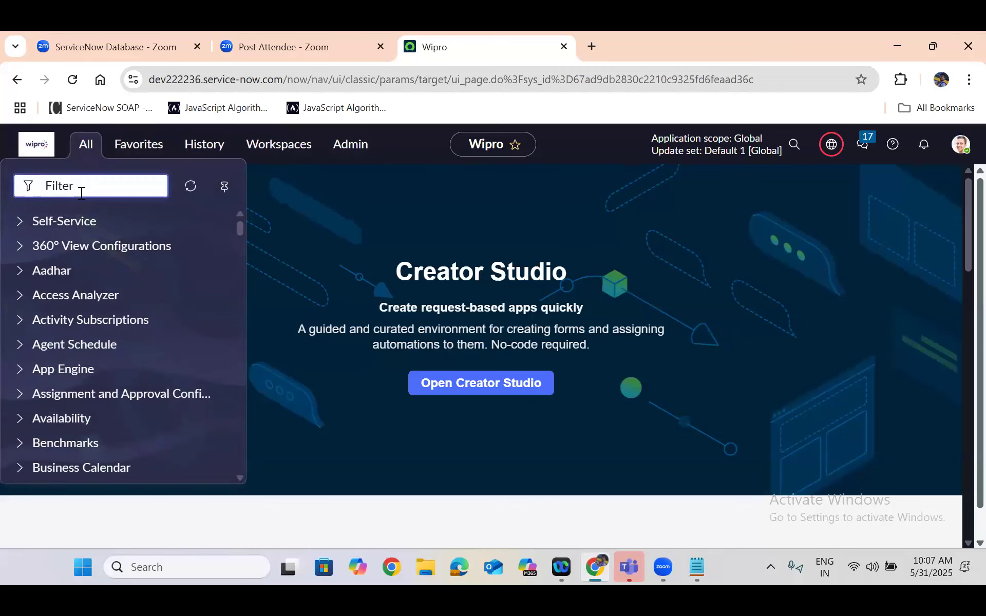
type("tables")
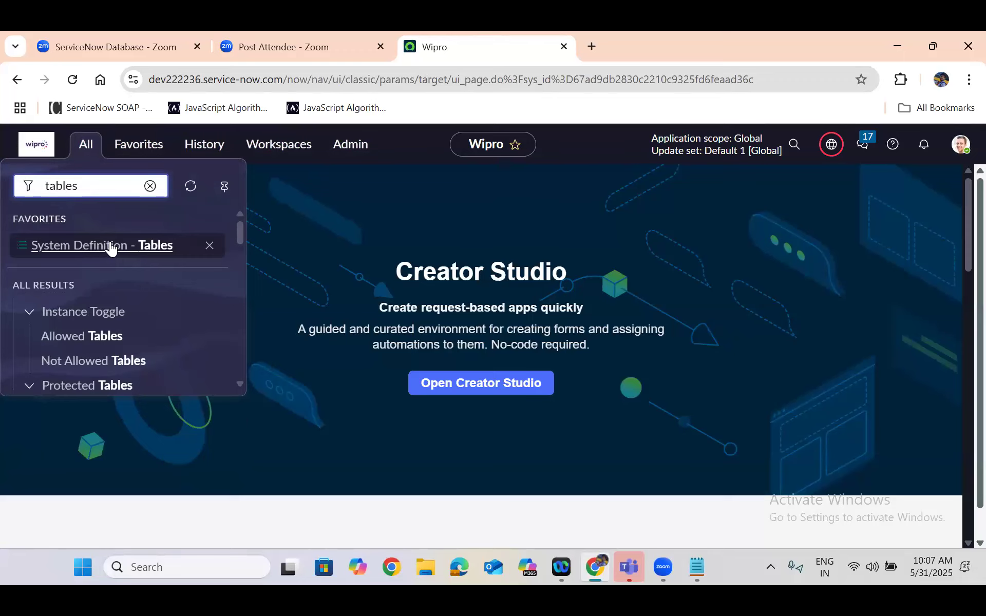
left_click(109, 245)
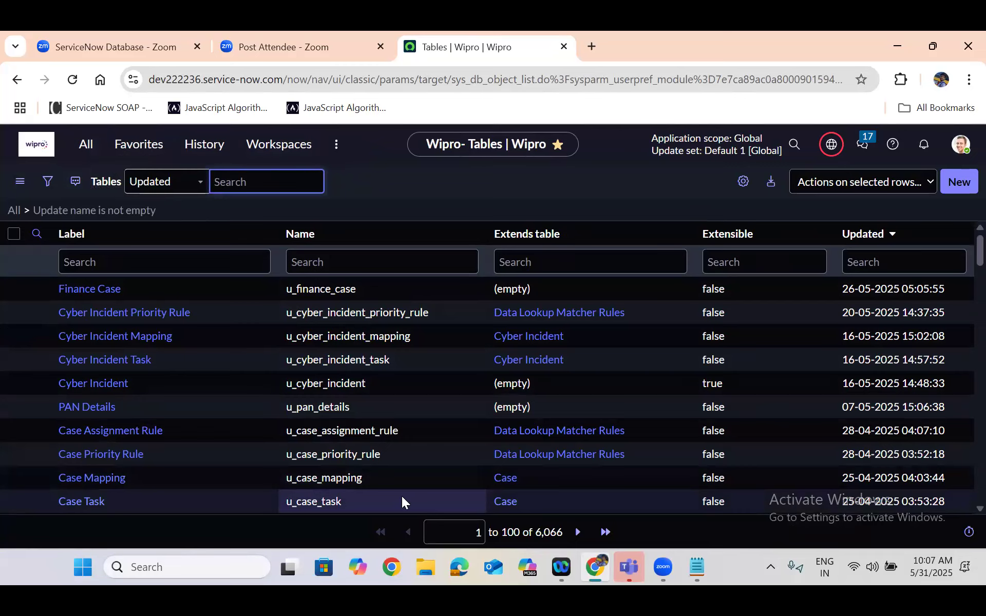
left_click(541, 539)
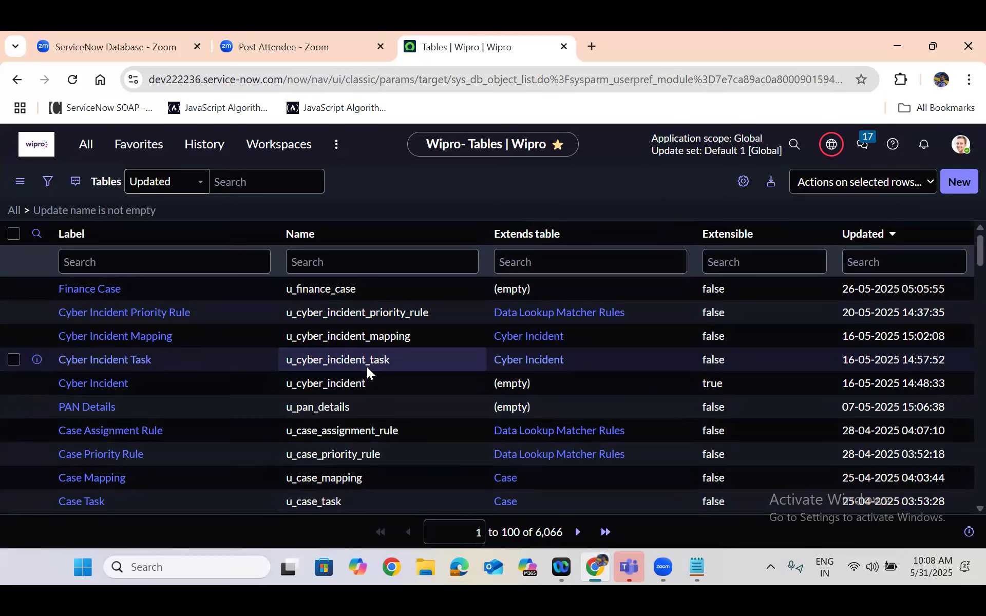
Filter the Tables list by the exact name with =sys_user
left_click(319, 263)
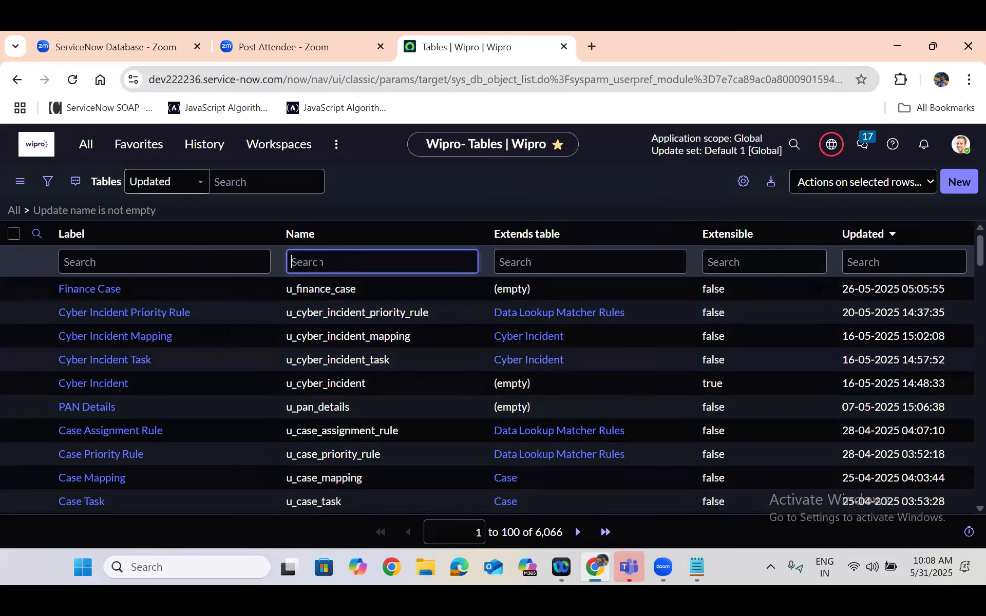
type("=")
type("sys_user")
key("Return")
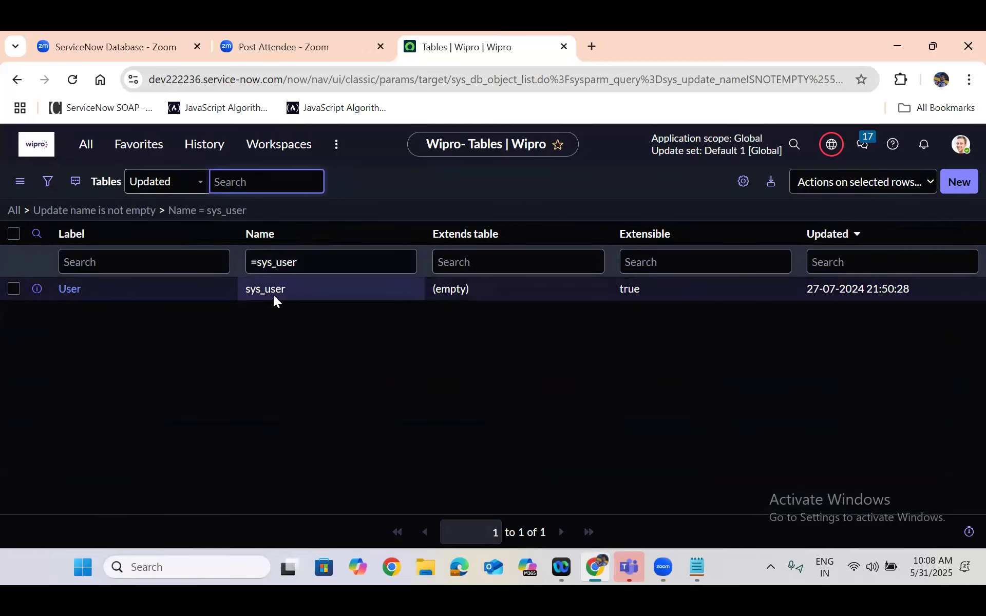
Open the User table's definition record in a new browser tab and switch to it
left_click(38, 289)
right_click(37, 290)
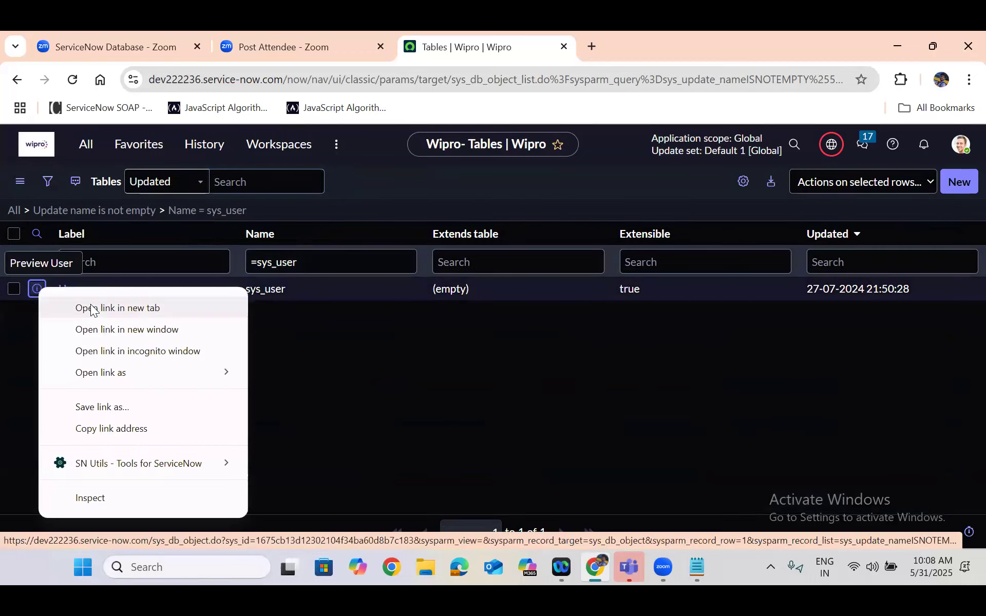
left_click(88, 309)
left_click(724, 58)
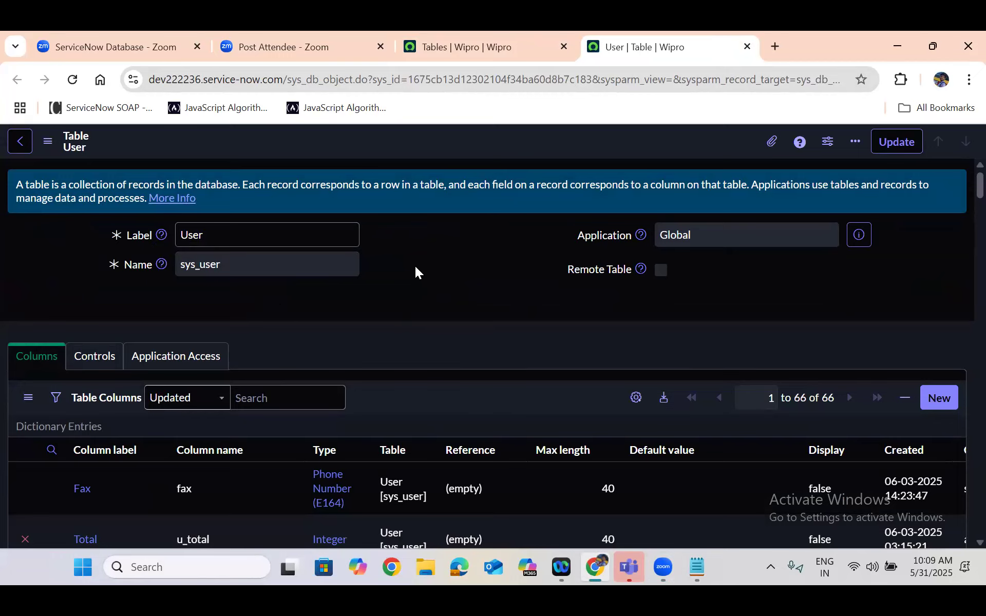
Look through the User table's columns and show its blank new-record form from the related links
scroll(415, 266, "down", 15)
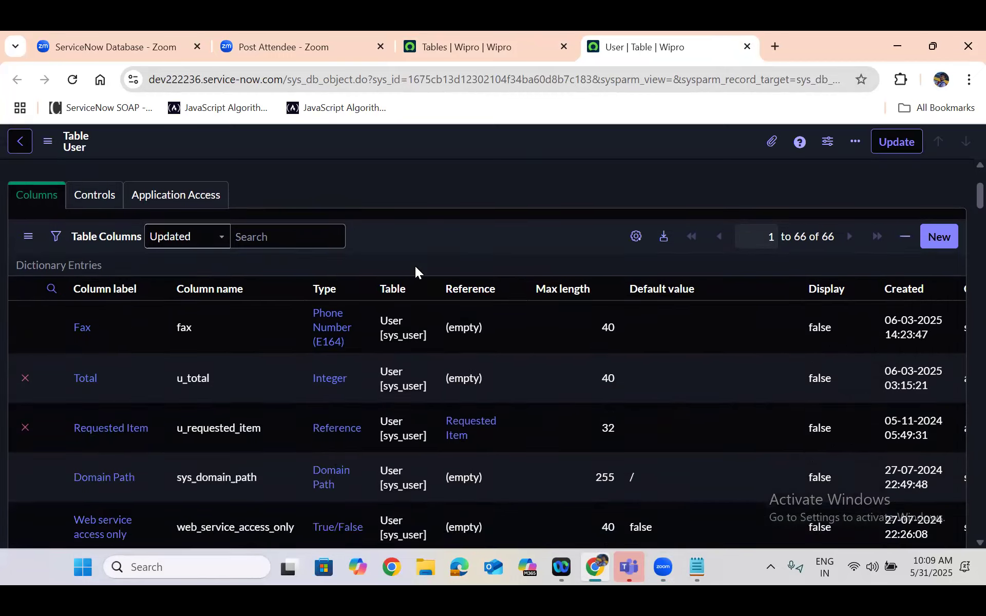
scroll(415, 266, "down", 20)
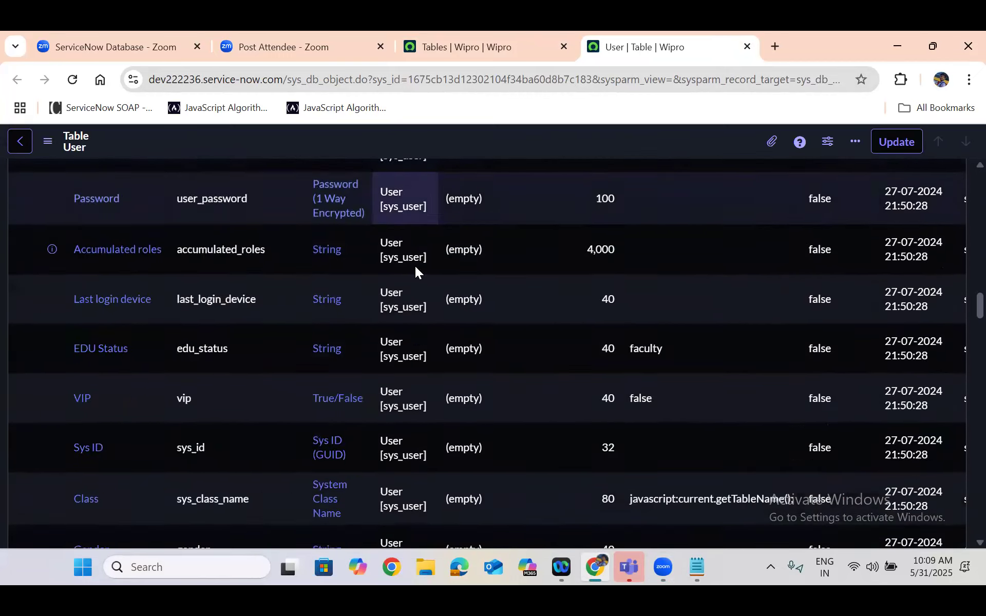
scroll(415, 266, "down", 20)
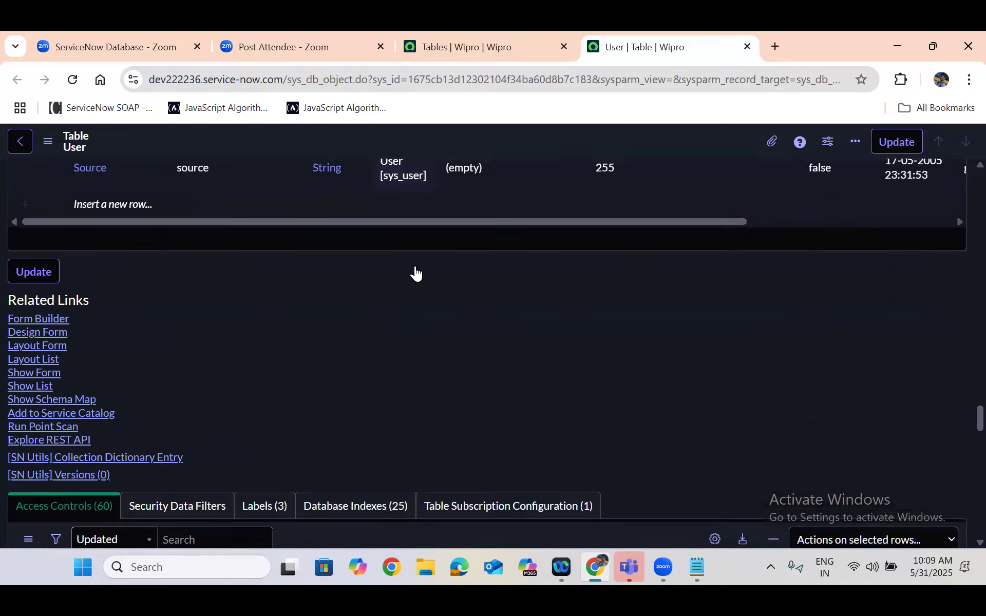
scroll(1, 336, "up", 3)
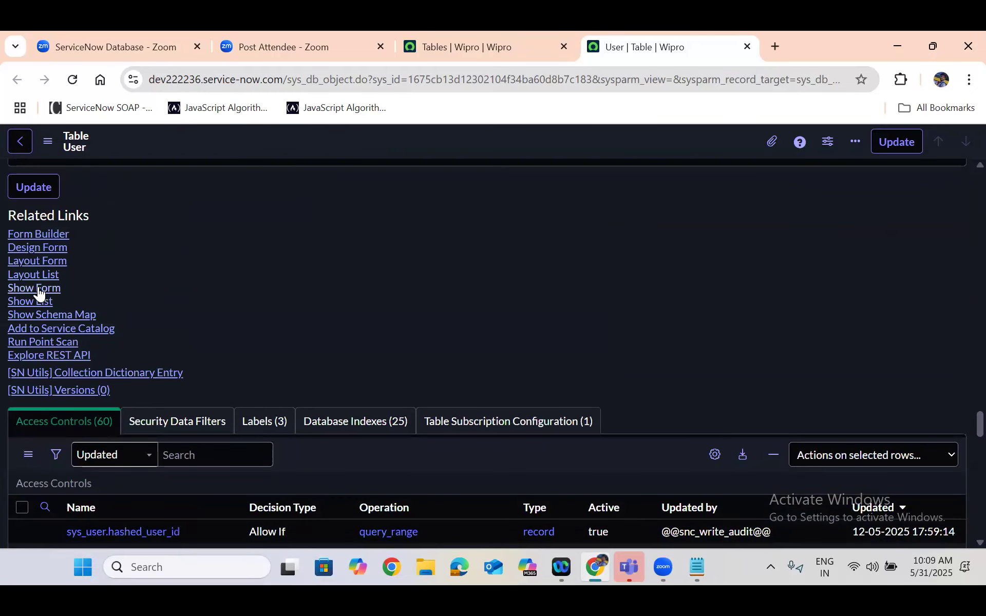
left_click(38, 289)
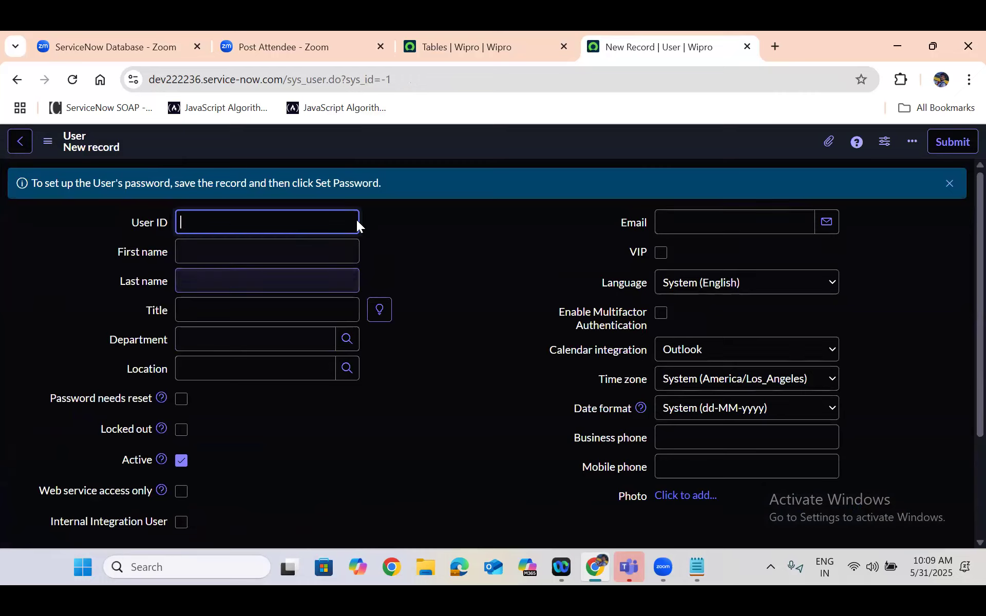
left_click(452, 359)
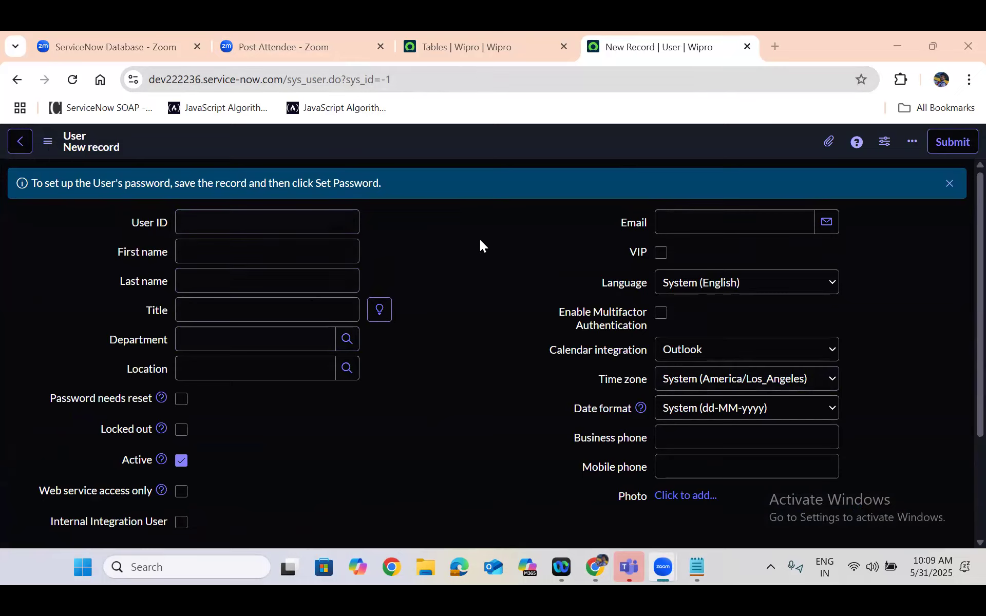
Revisit the whiteboard's User box, return to the Tables list and filter it by the exact name with =sys_user_group
left_click(109, 32)
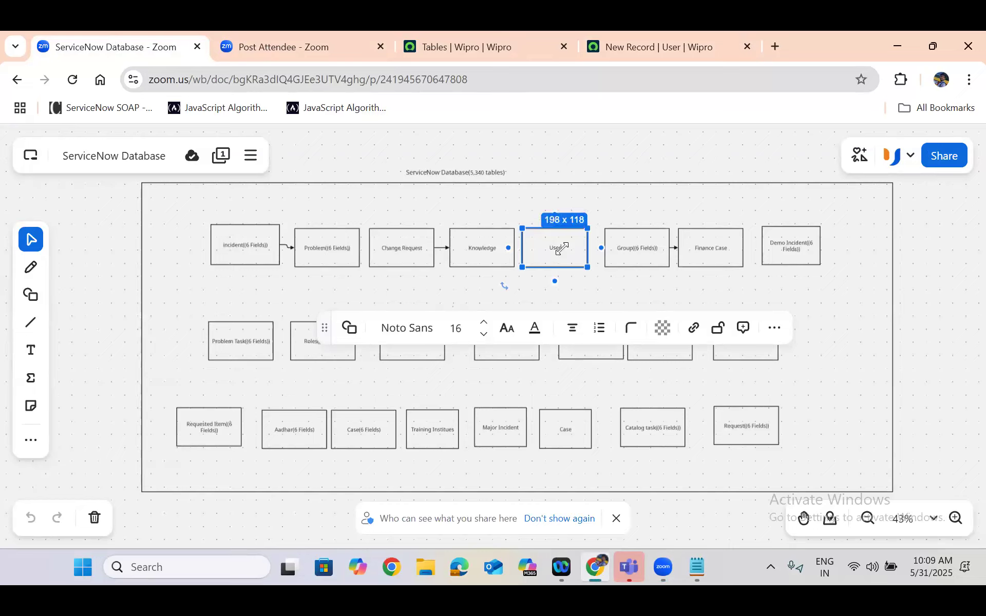
left_click(484, 33)
left_click(302, 262)
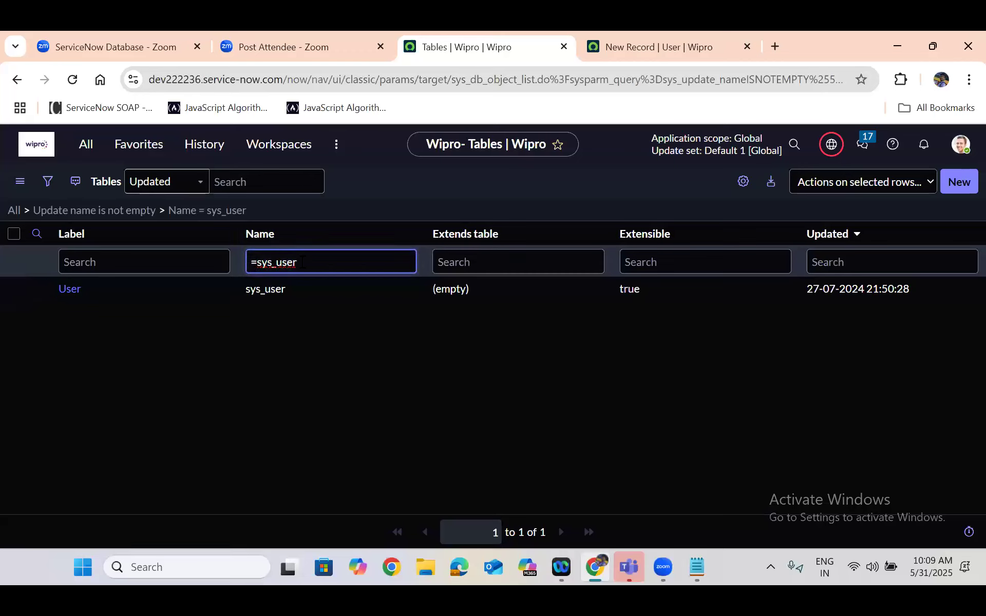
type("_group")
key("Return")
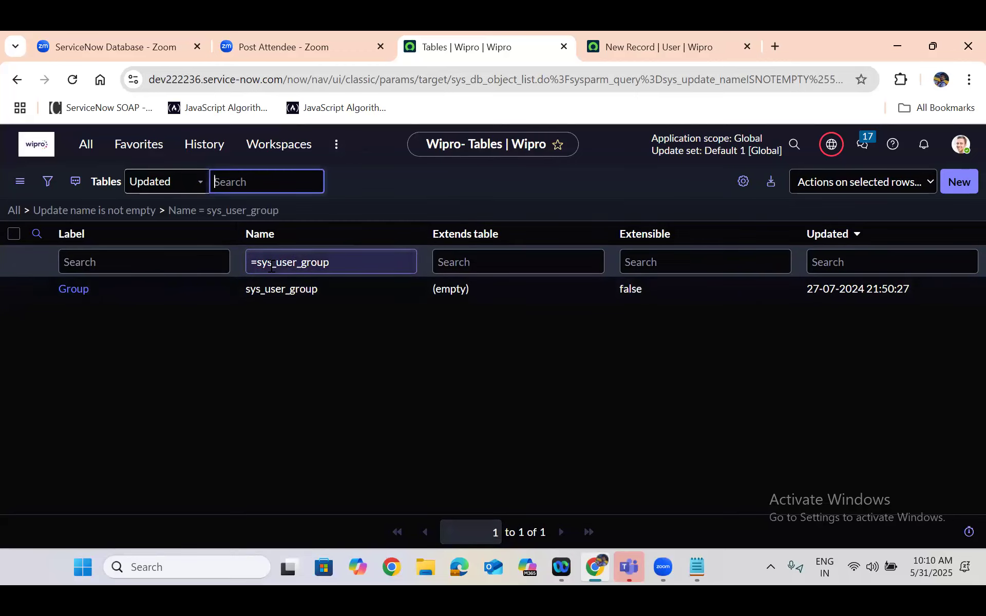
Open the Group table's definition record in a new browser tab and switch to it
right_click(39, 291)
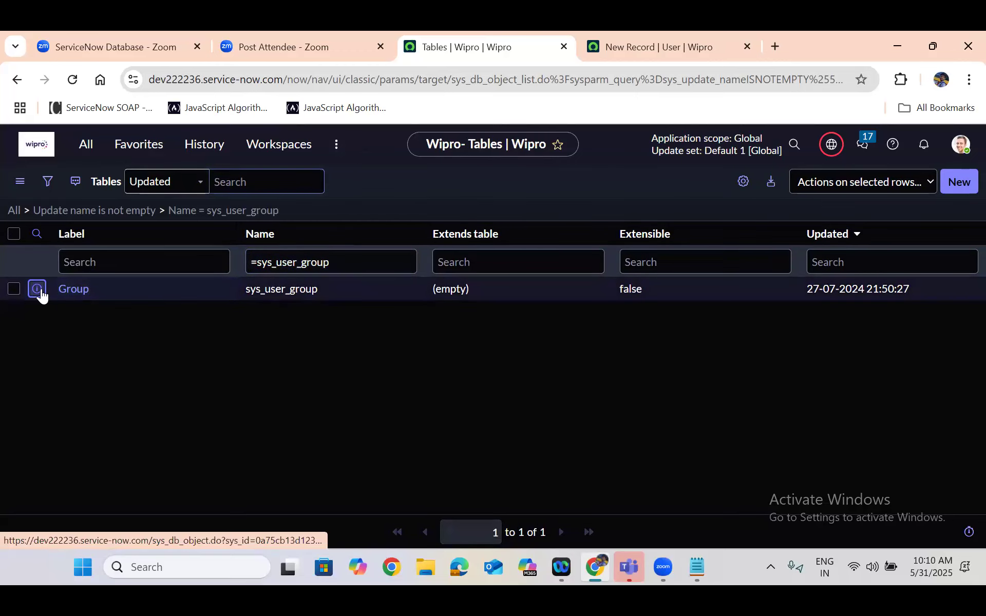
left_click(98, 314)
left_click(612, 37)
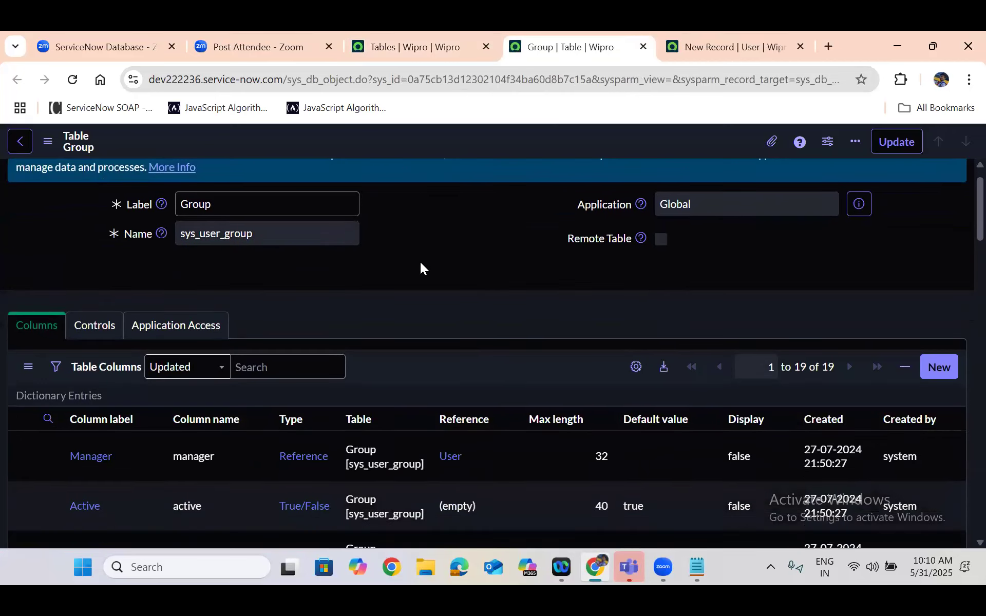
Show the Group table's blank new-record form from its related links and compare it with the blank User form
scroll(420, 262, "down", 20)
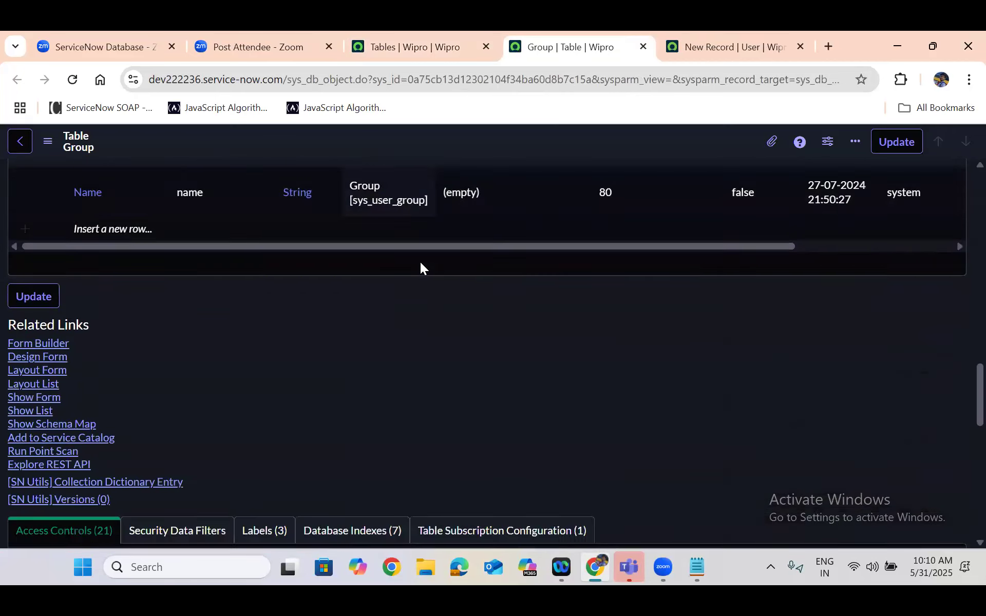
scroll(99, 318, "up", 3)
left_click(36, 290)
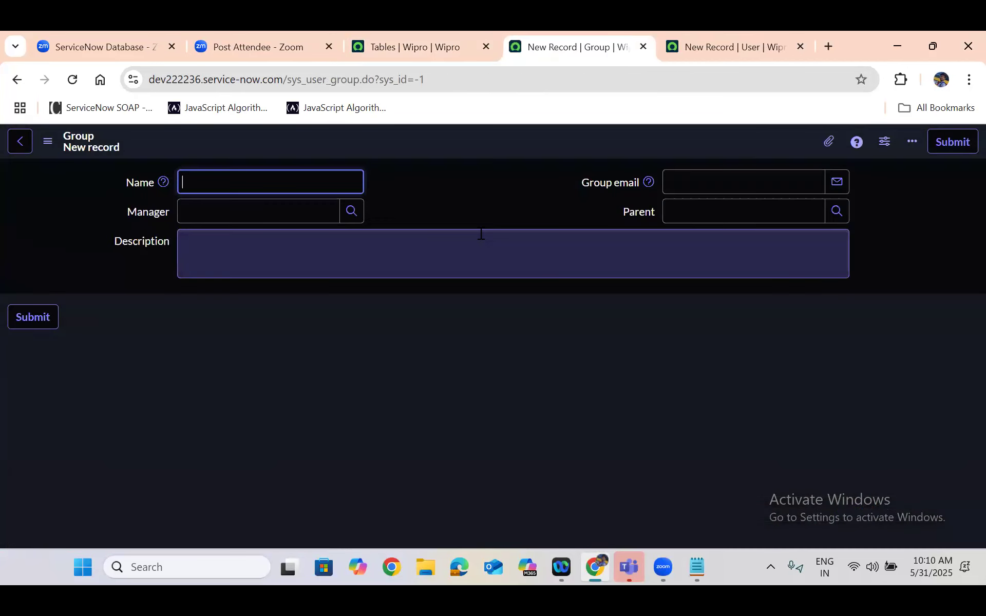
left_click(694, 181)
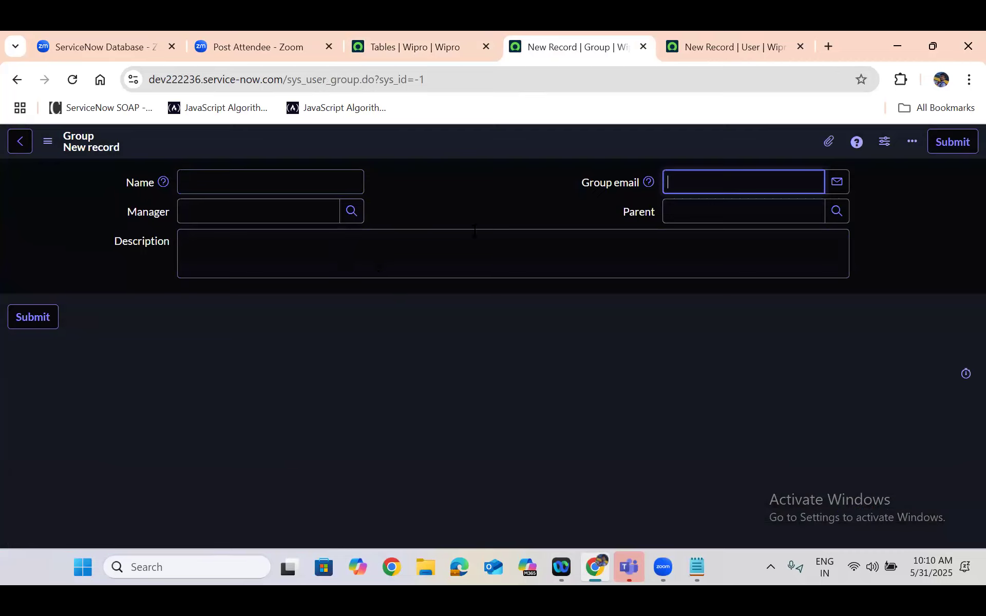
left_click(438, 197)
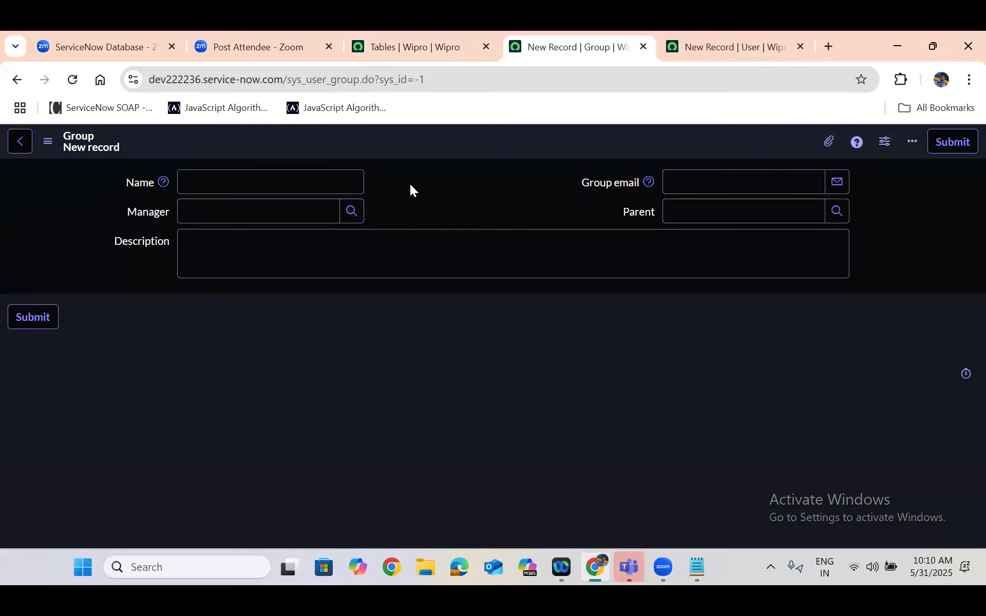
left_click(740, 41)
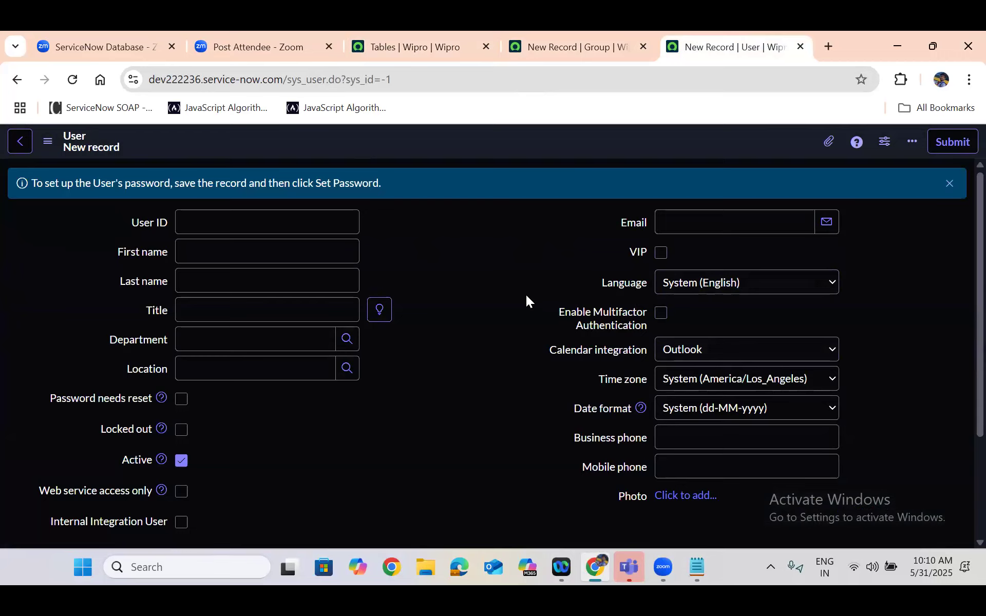
left_click(570, 45)
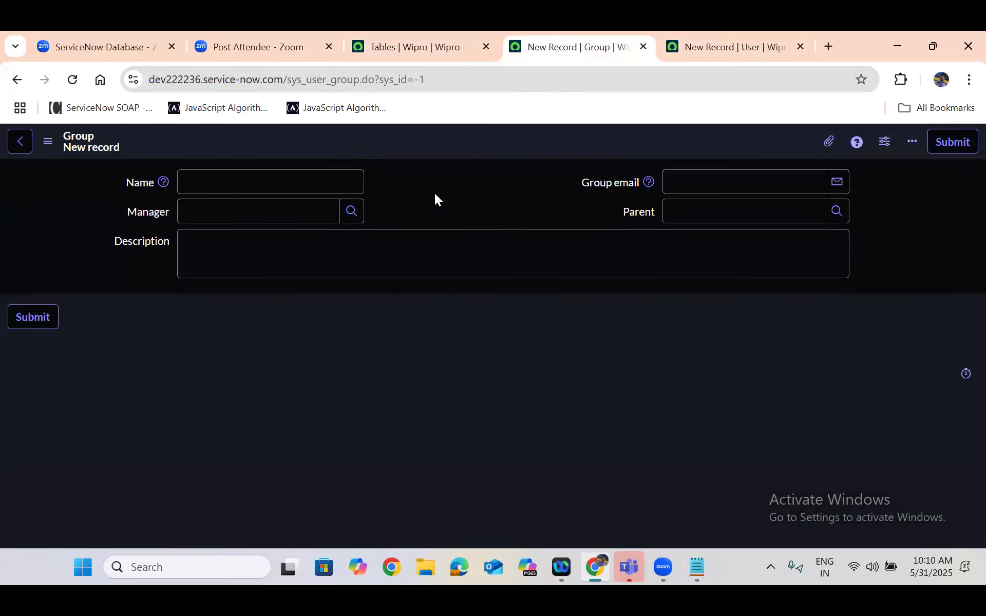
Return to the Tables list and filter it by the exact name with =incident
left_click(404, 32)
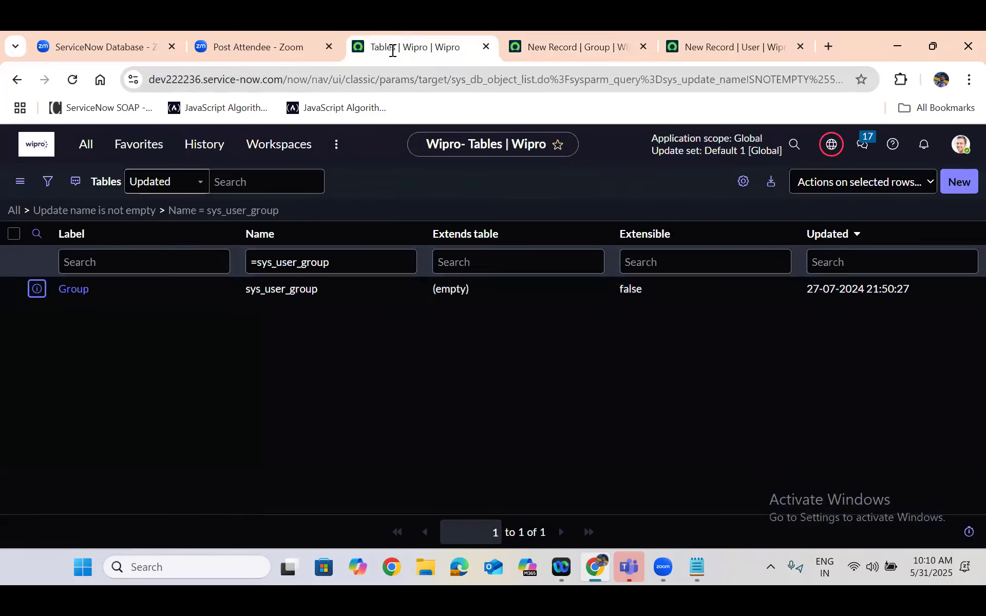
left_click(285, 262)
double_click(285, 261)
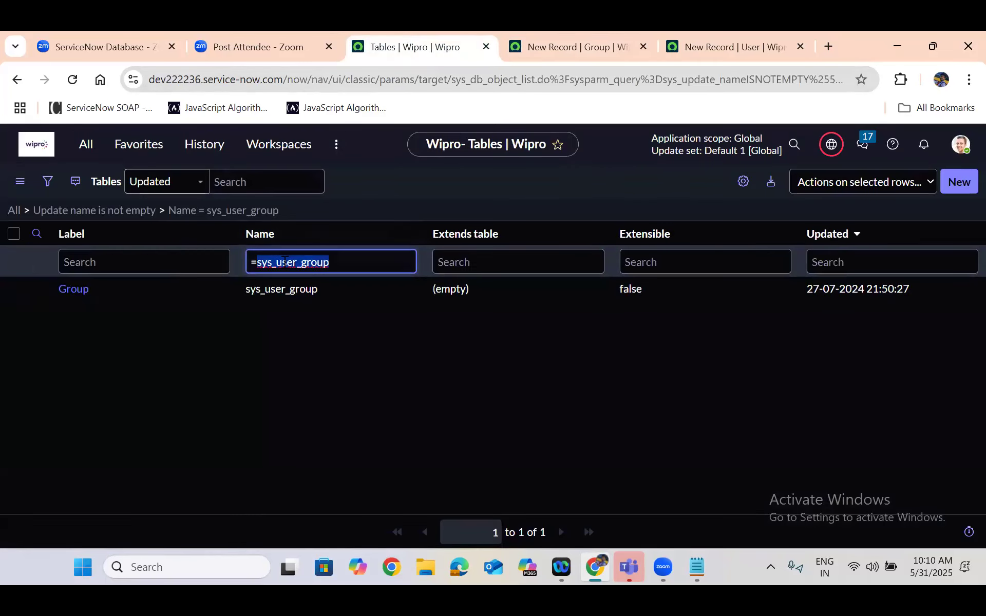
type("incident")
key("Return")
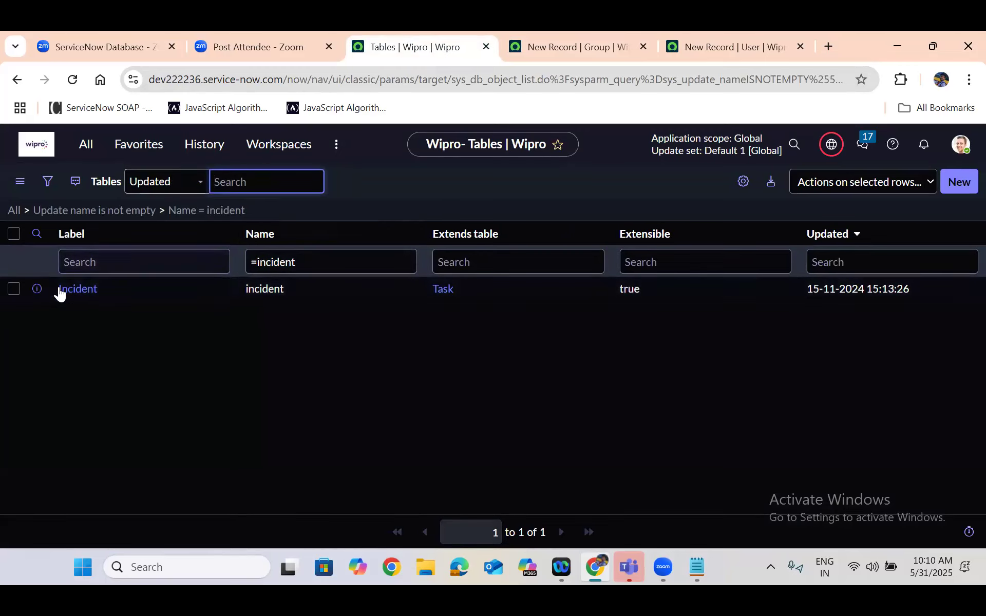
Open the Incident table's definition record in a new browser tab and switch to it
right_click(38, 287)
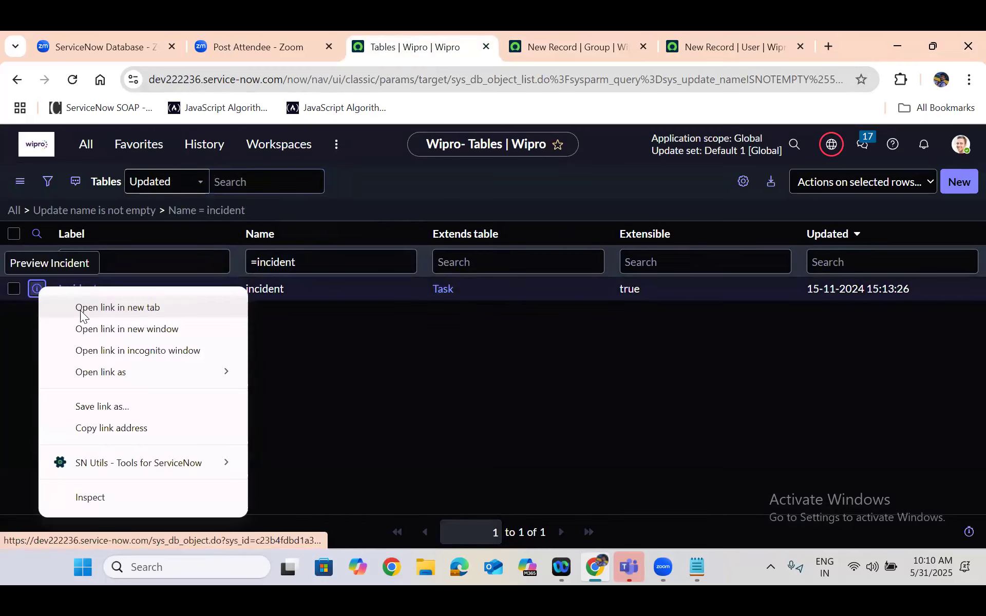
left_click(82, 308)
left_click(490, 32)
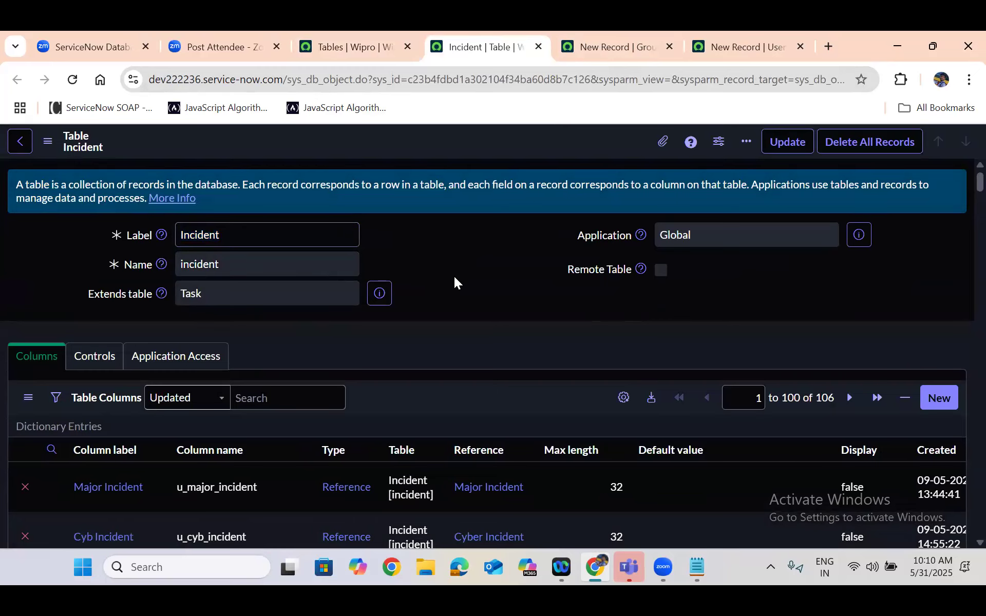
Look through the Incident table's columns and show its blank new-record form from the related links
scroll(454, 276, "down", 10)
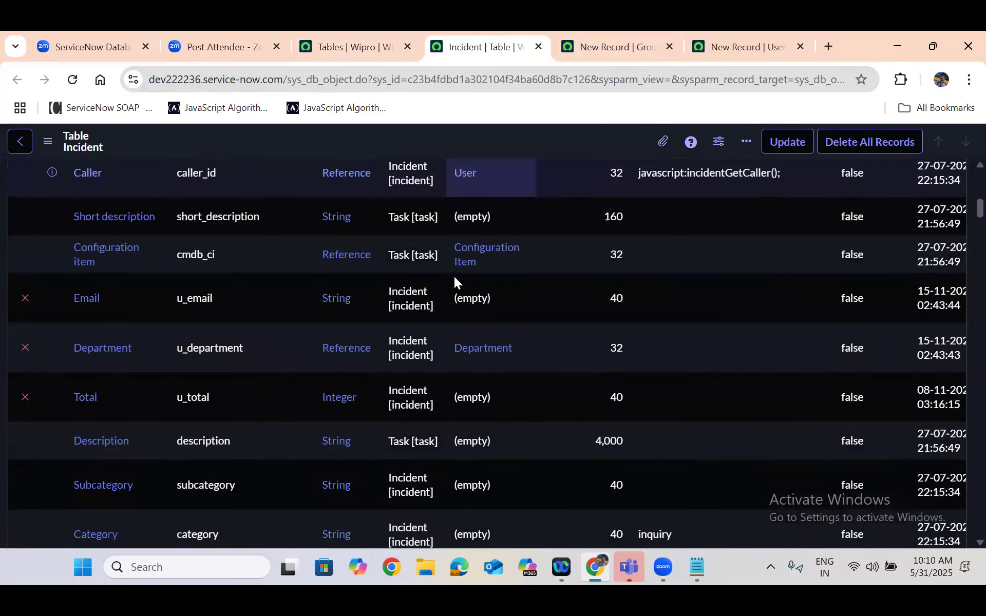
scroll(454, 276, "down", 10)
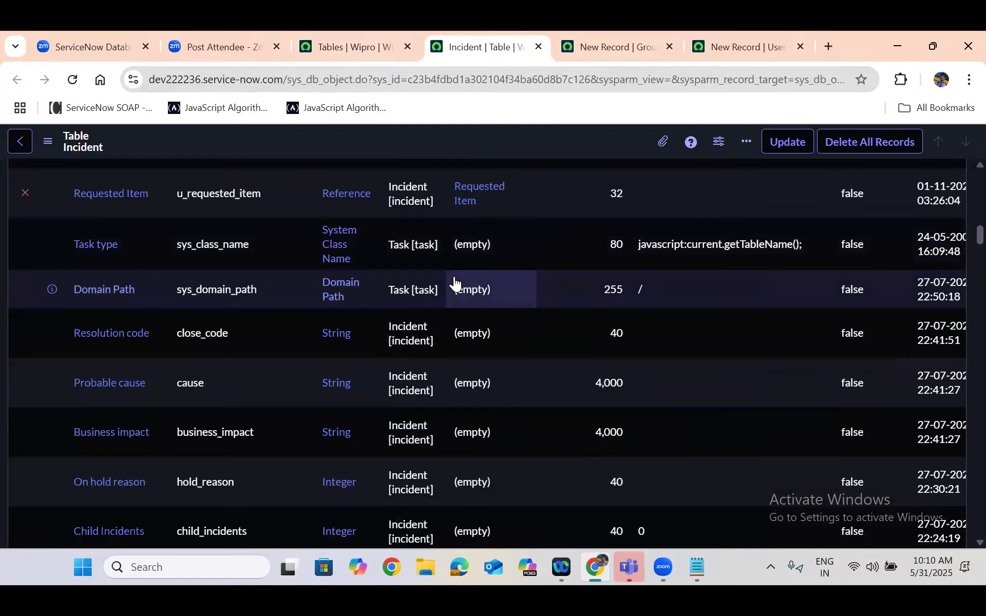
scroll(453, 281, "down", 10)
scroll(454, 276, "down", 10)
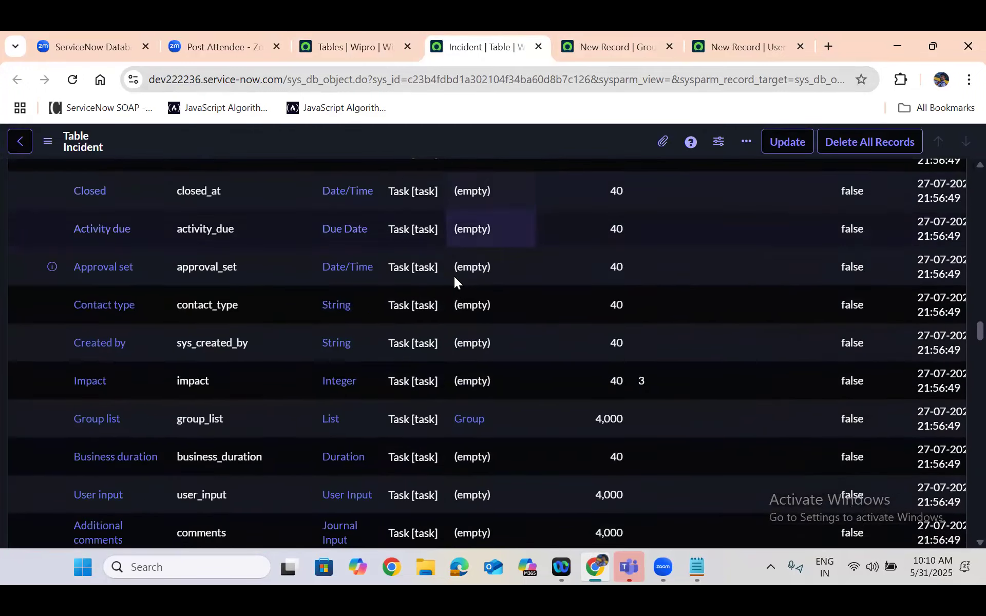
scroll(454, 281, "down", 15)
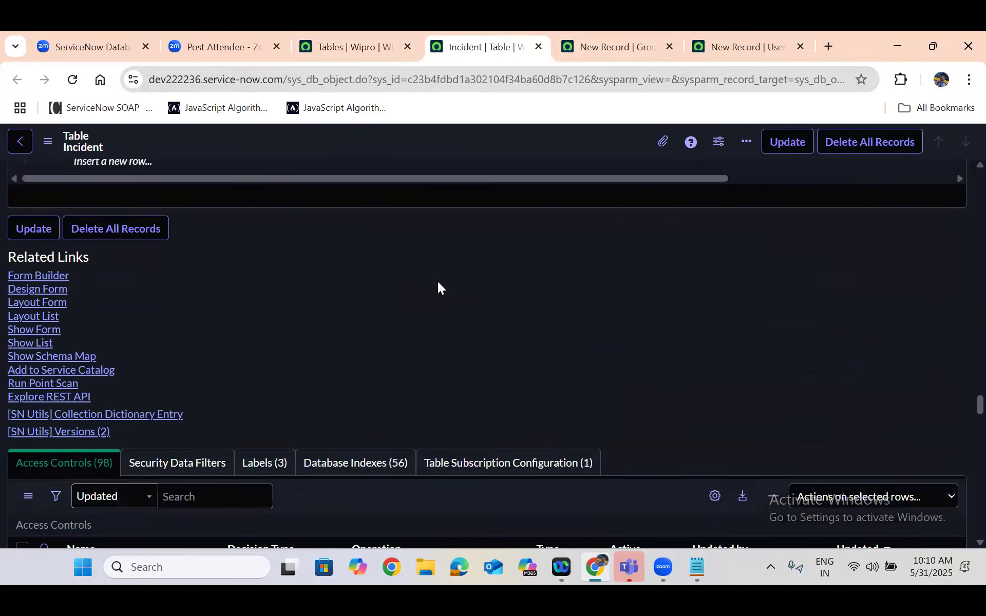
scroll(438, 282, "down", 2)
scroll(127, 352, "up", 3)
left_click(36, 351)
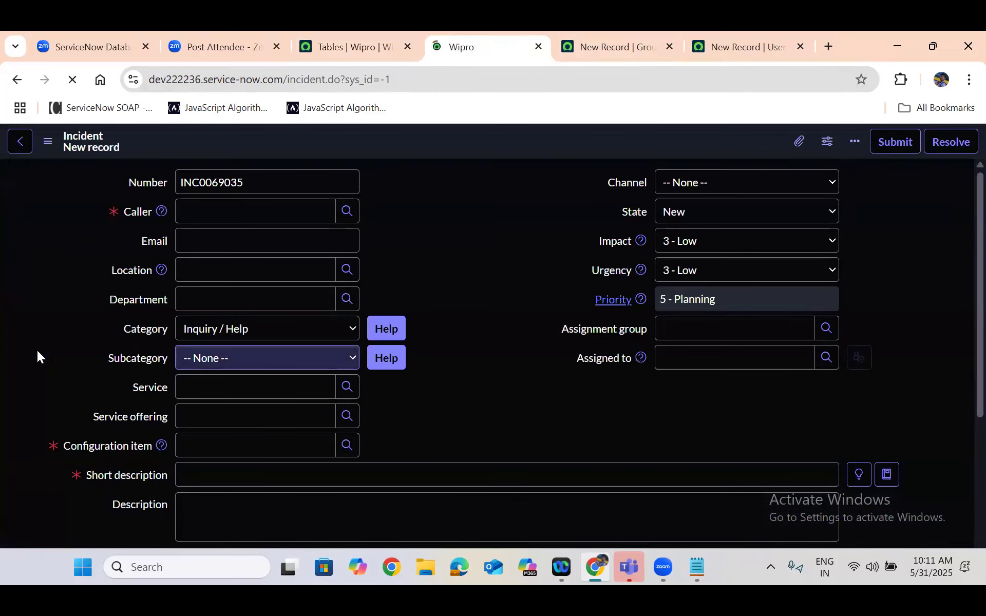
left_click(451, 211)
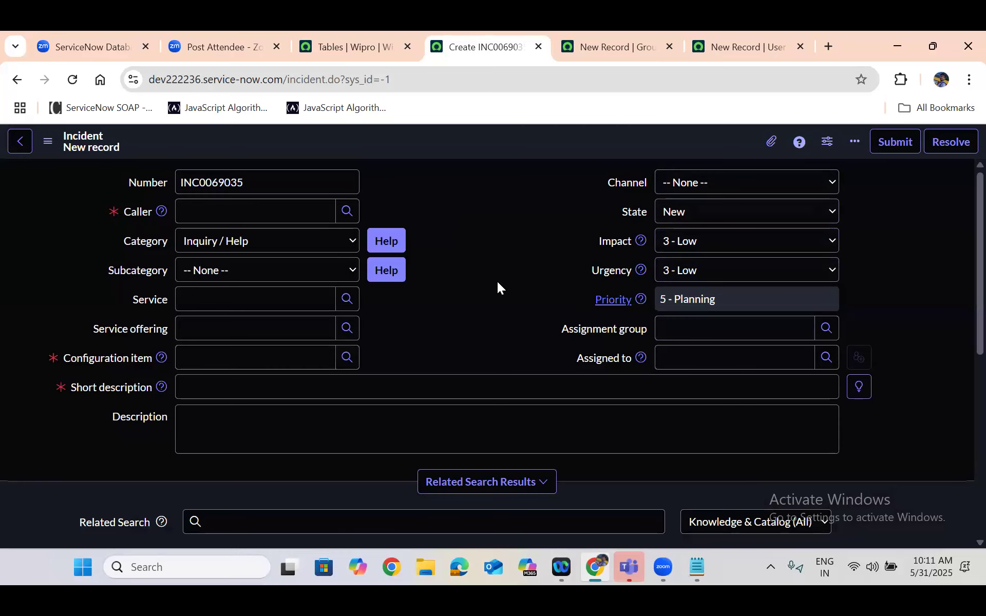
Revisit the whiteboard's table diagram and return to the full Tables list without the name filter
left_click(88, 38)
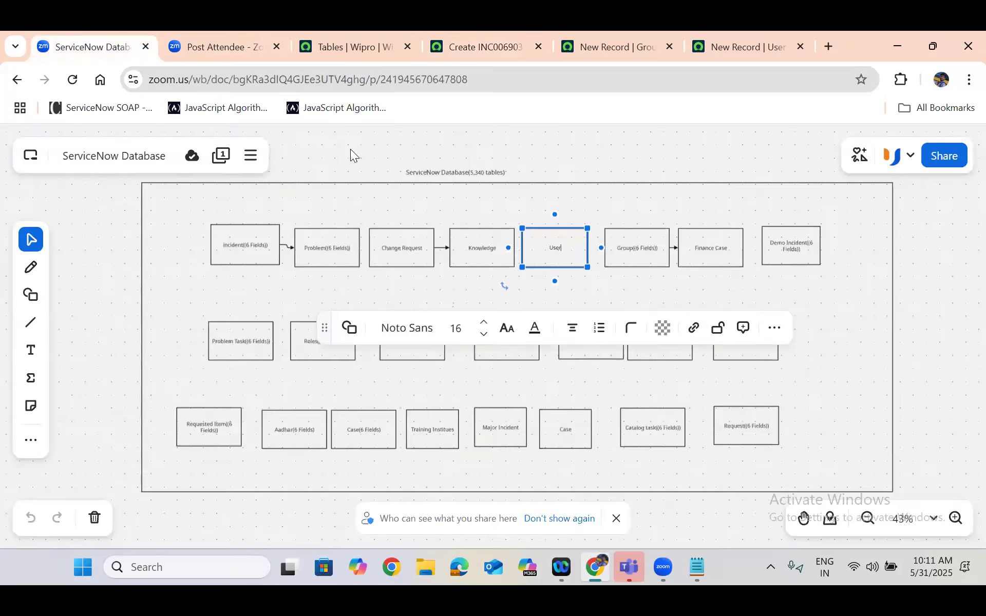
left_click(229, 195)
left_click(358, 45)
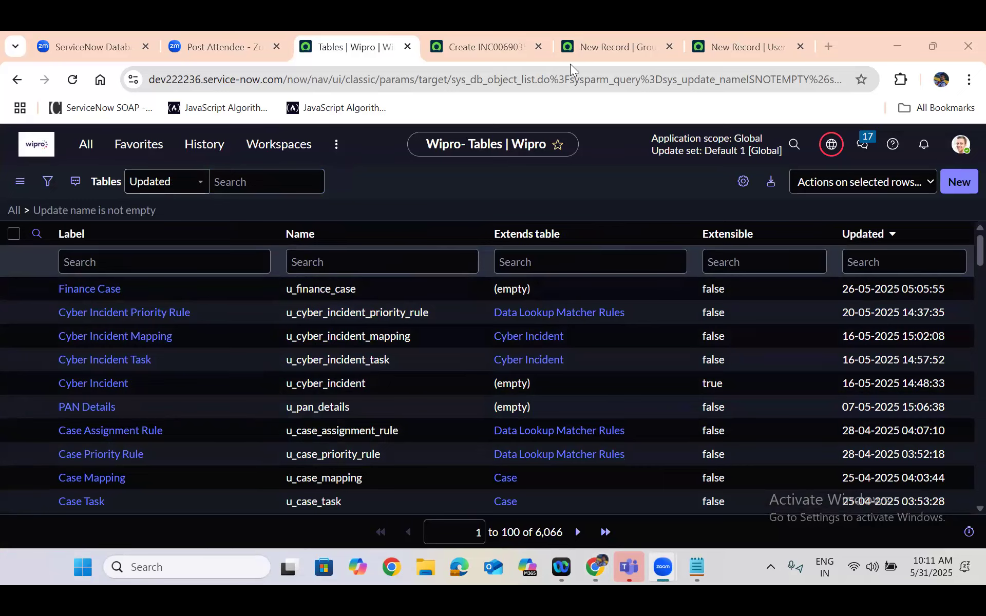
Review the blank User, Group and Incident new-record forms in their open browser tabs
left_click(736, 46)
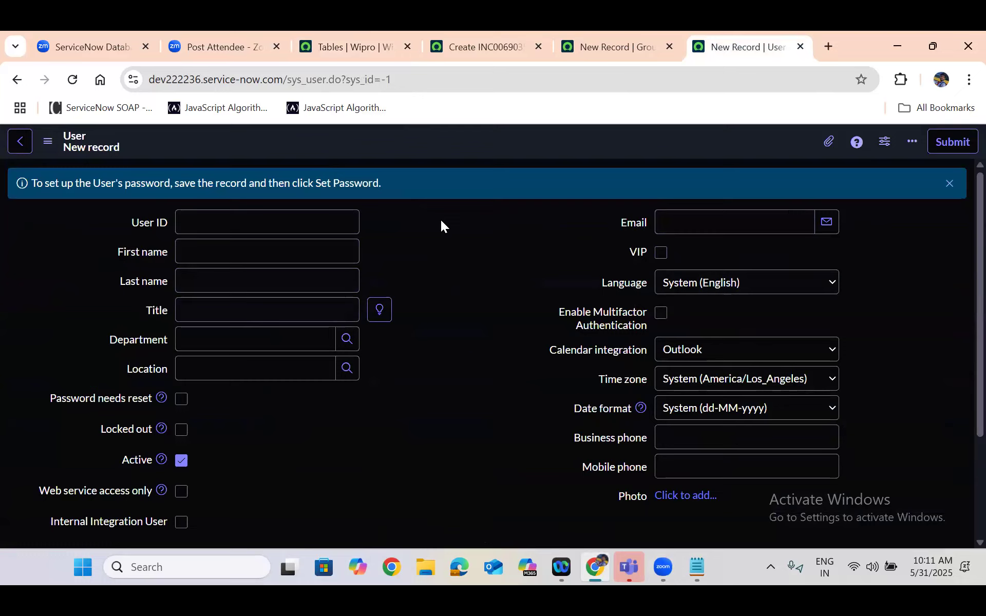
left_click(595, 40)
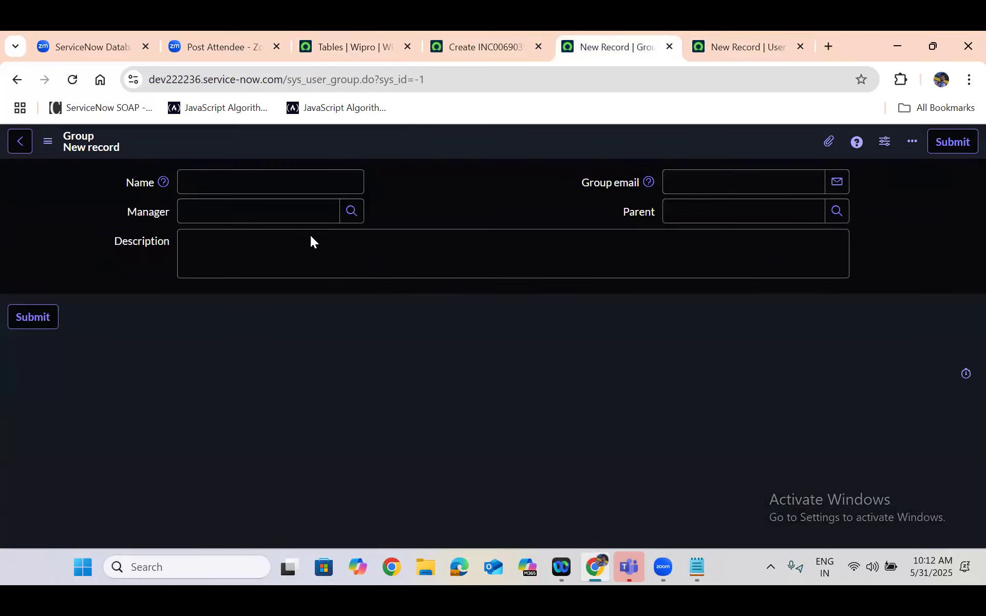
left_click(488, 43)
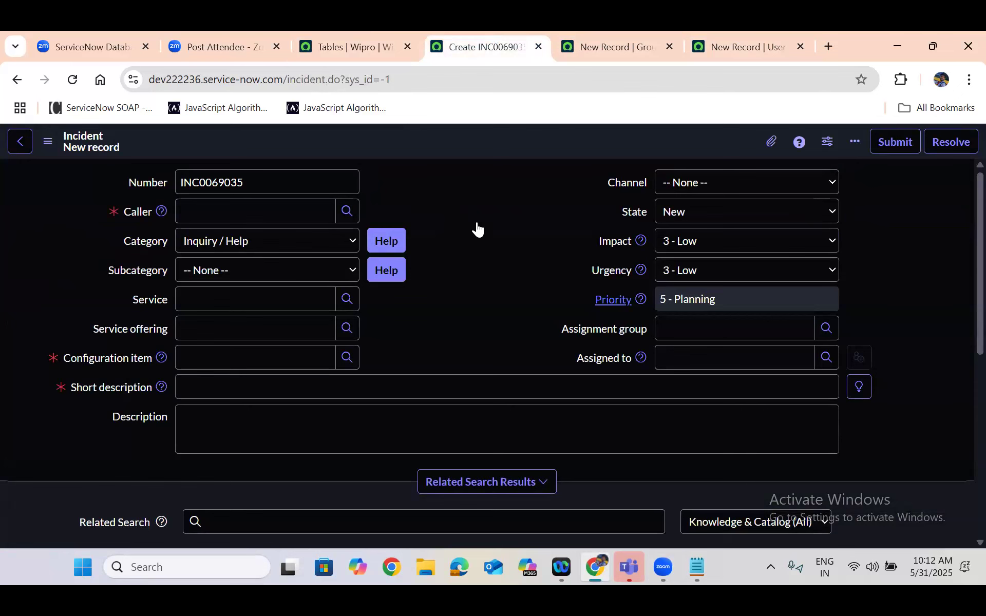
Return to the Tables list and filter it by the exact name with =problem
left_click(358, 44)
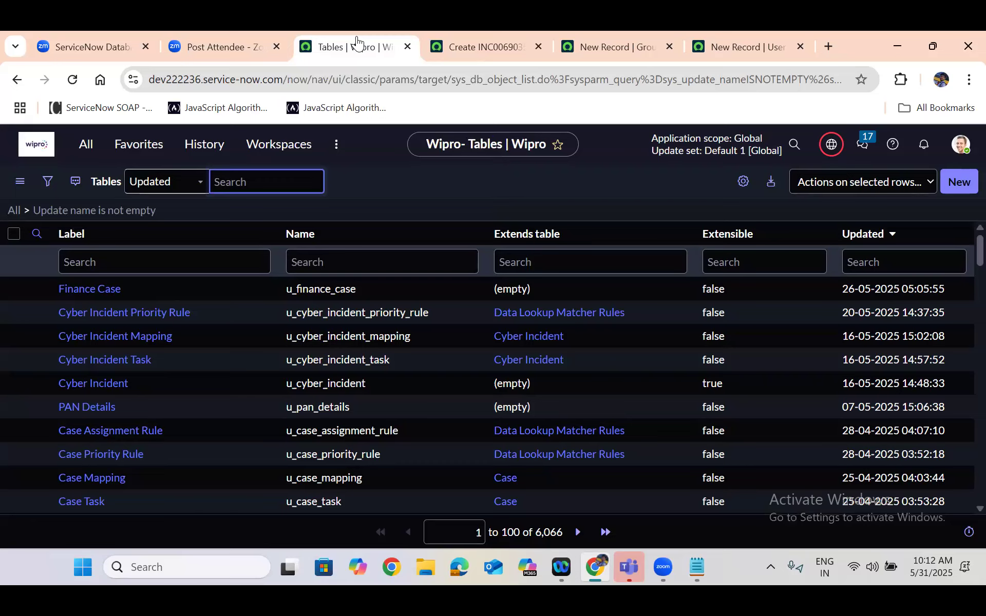
left_click(318, 255)
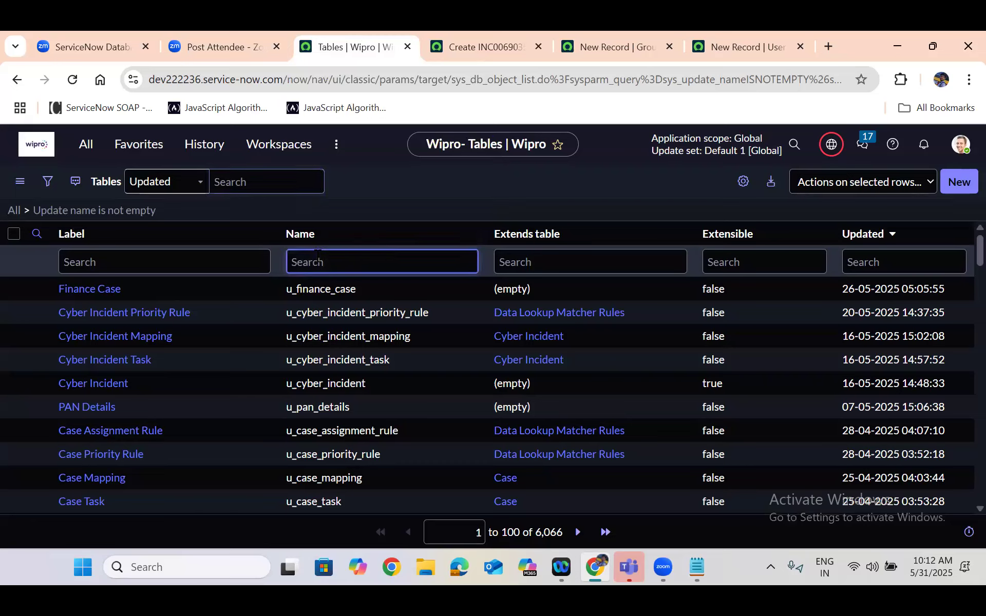
type("=problem")
key("Return")
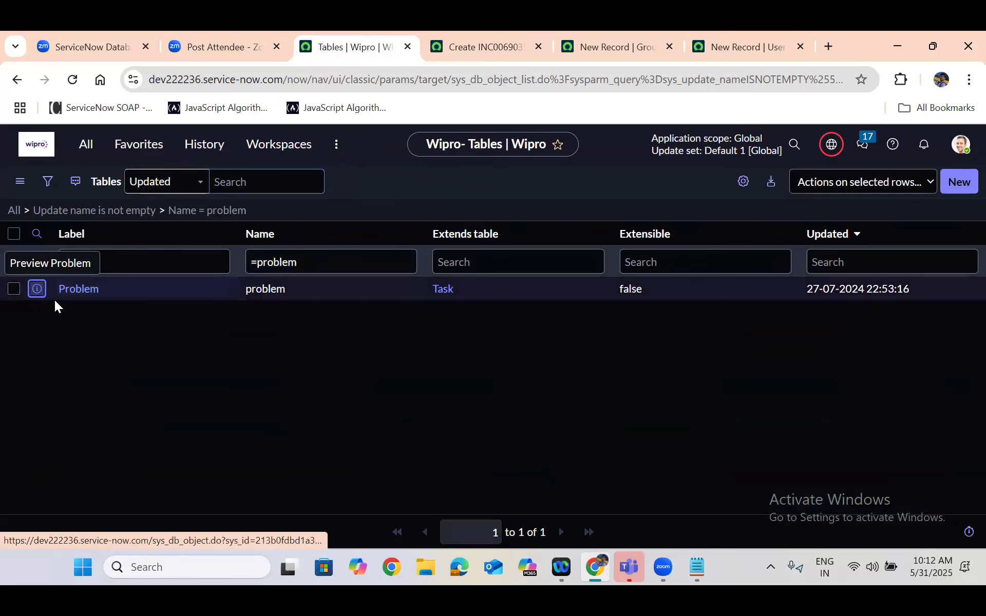
Open the Problem table's definition record in a new browser tab and switch to it
right_click(36, 288)
left_click(76, 308)
left_click(418, 31)
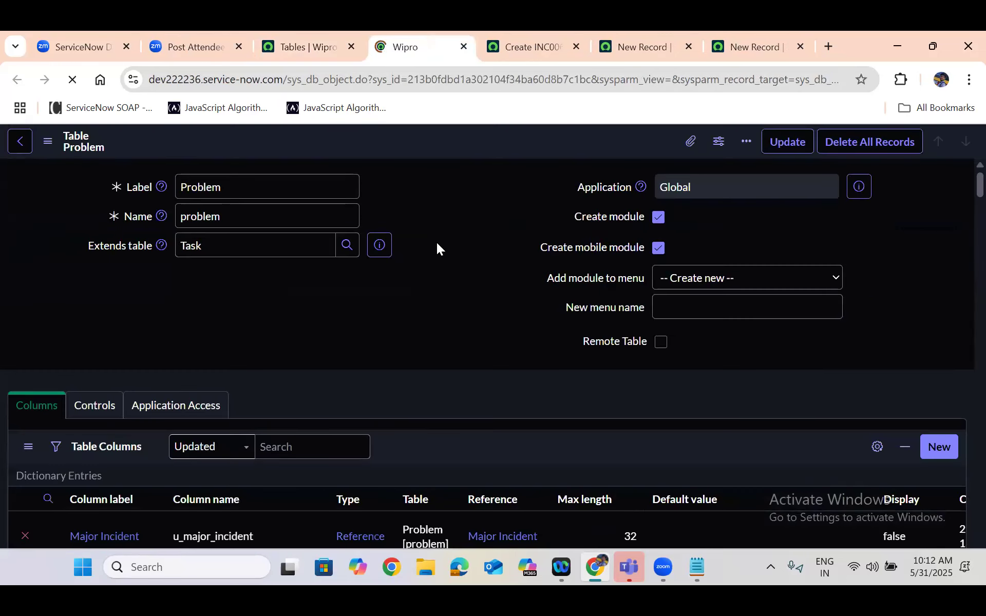
Look through the Problem table's columns, show its blank new-record form from the related links and examine the whole form
scroll(436, 242, "down", 4)
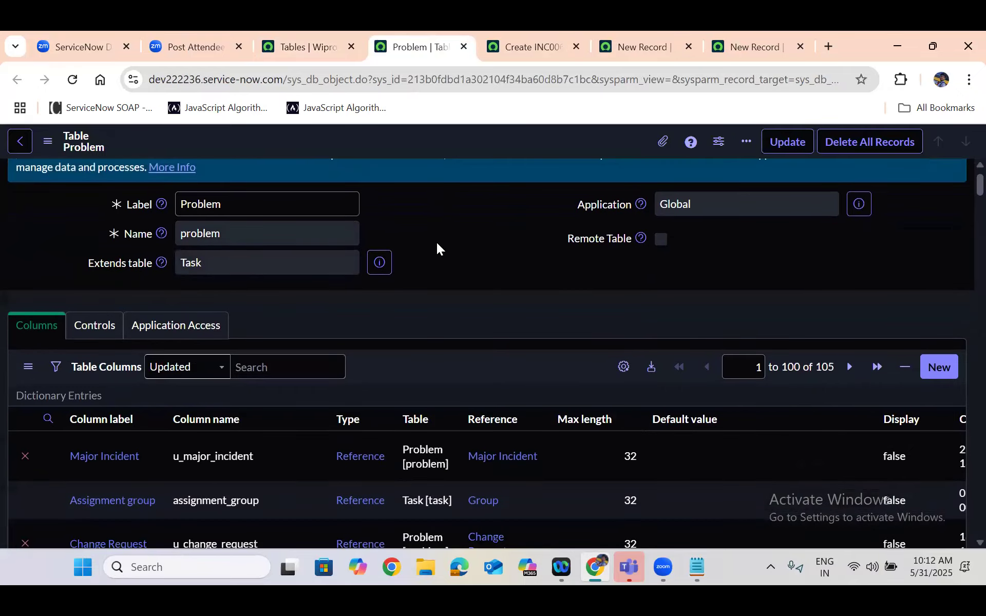
scroll(436, 243, "down", 20)
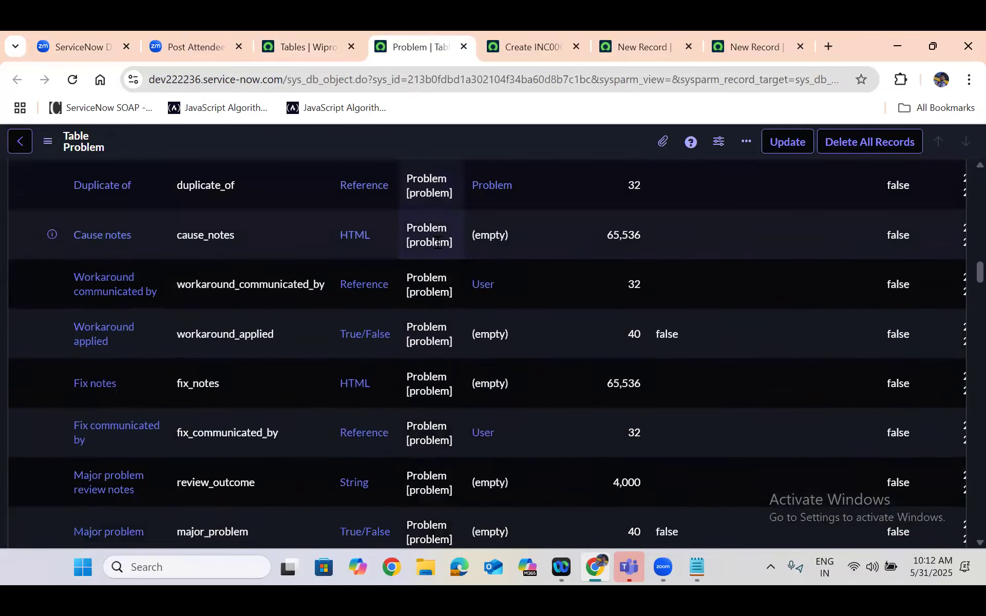
scroll(437, 242, "down", 20)
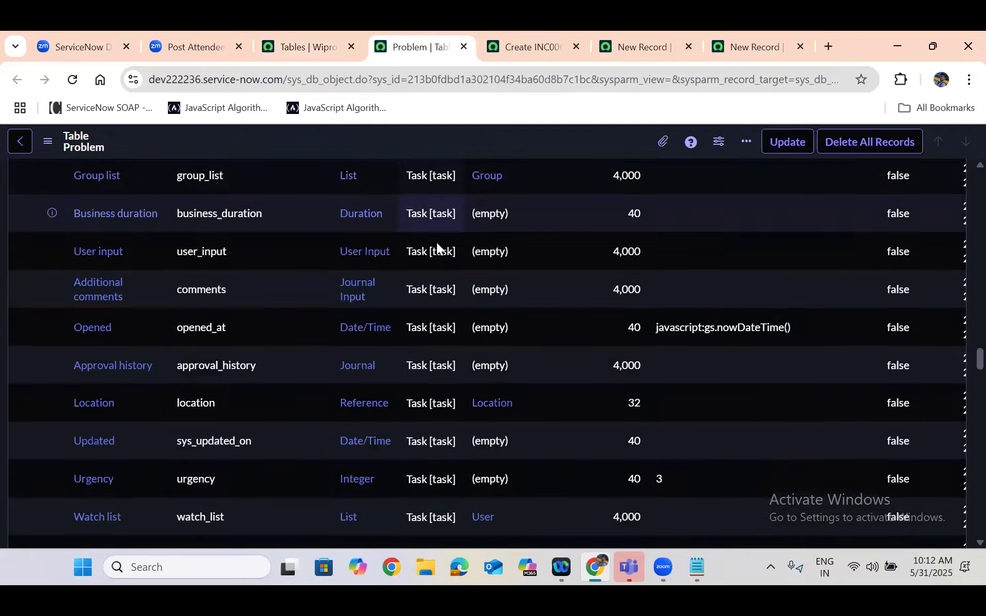
scroll(436, 247, "down", 20)
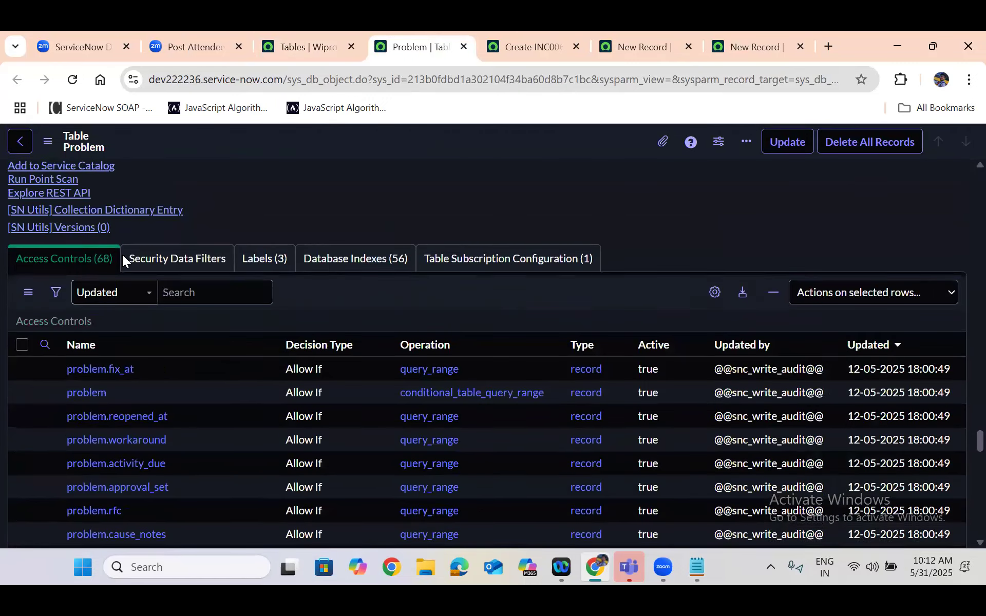
scroll(39, 283, "up", 2)
left_click(39, 277)
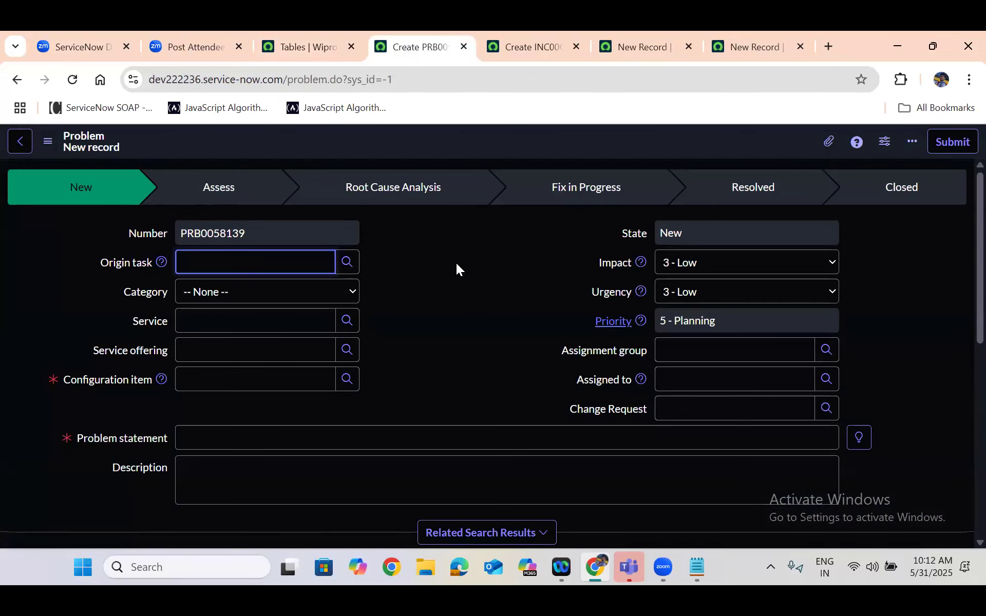
scroll(418, 286, "down", 8)
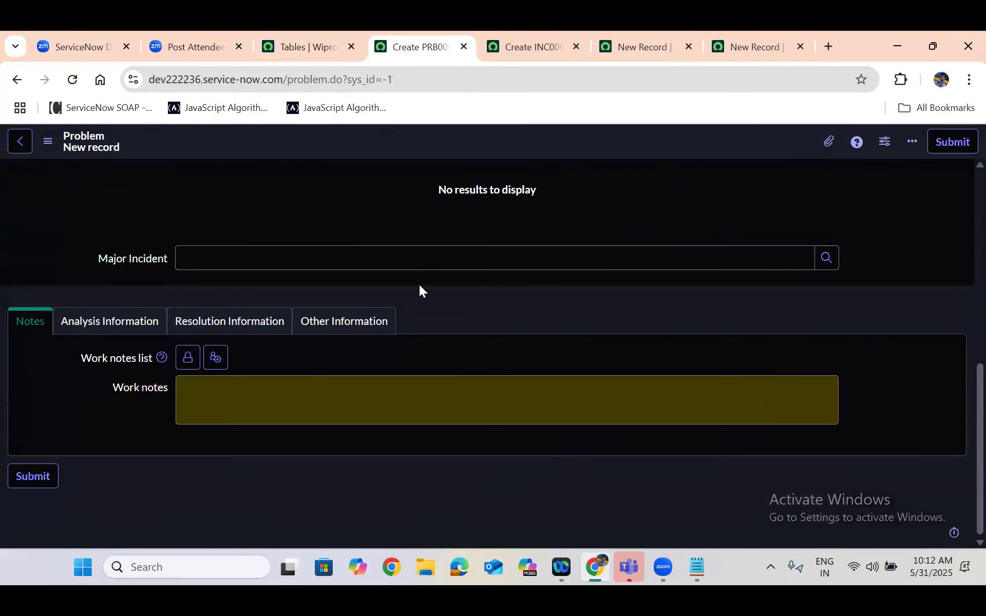
scroll(419, 290, "up", 10)
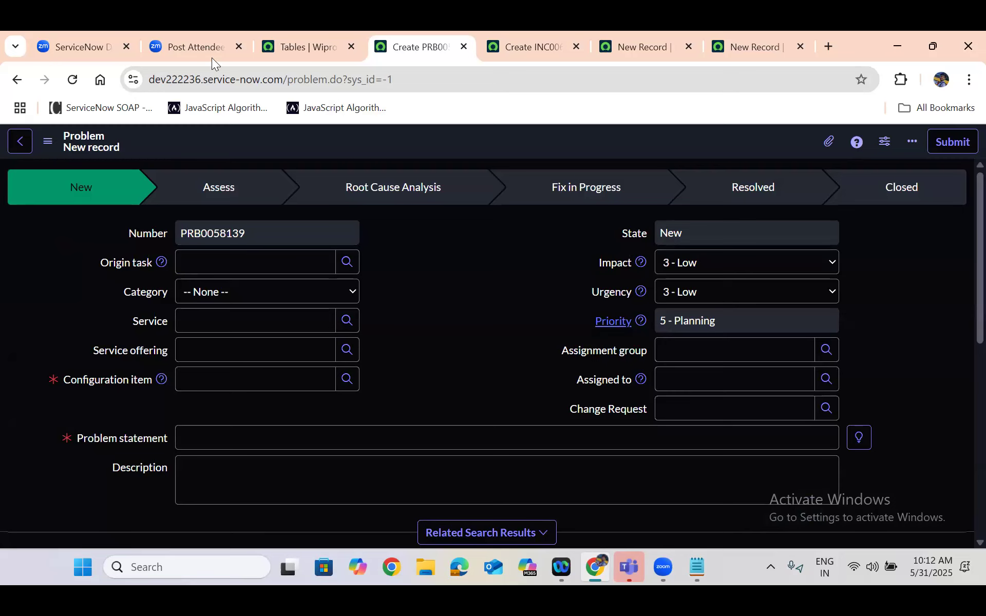
Go back to the whiteboard's table diagram and select the Incident box
left_click(96, 31)
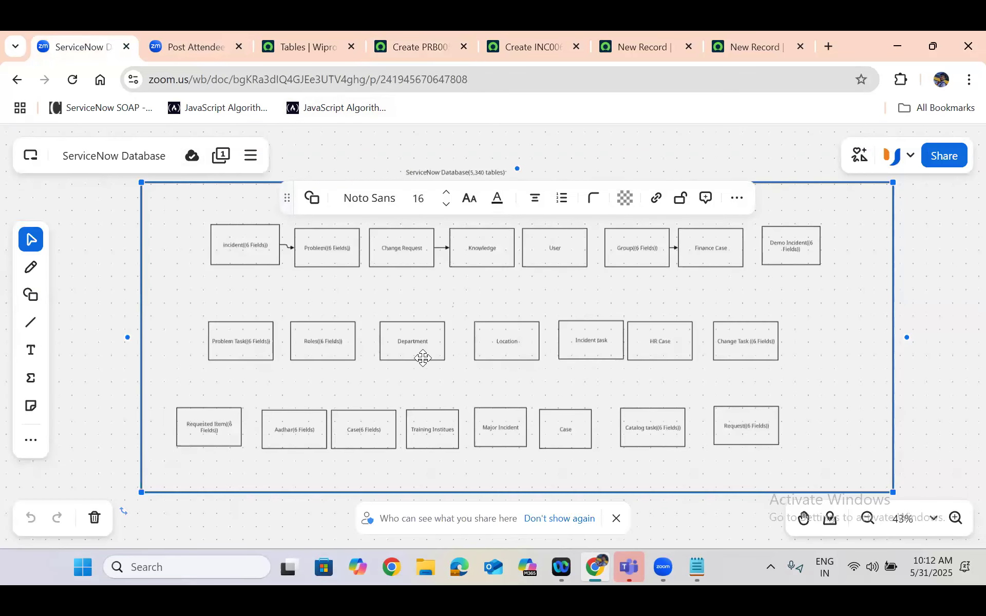
left_click(274, 260)
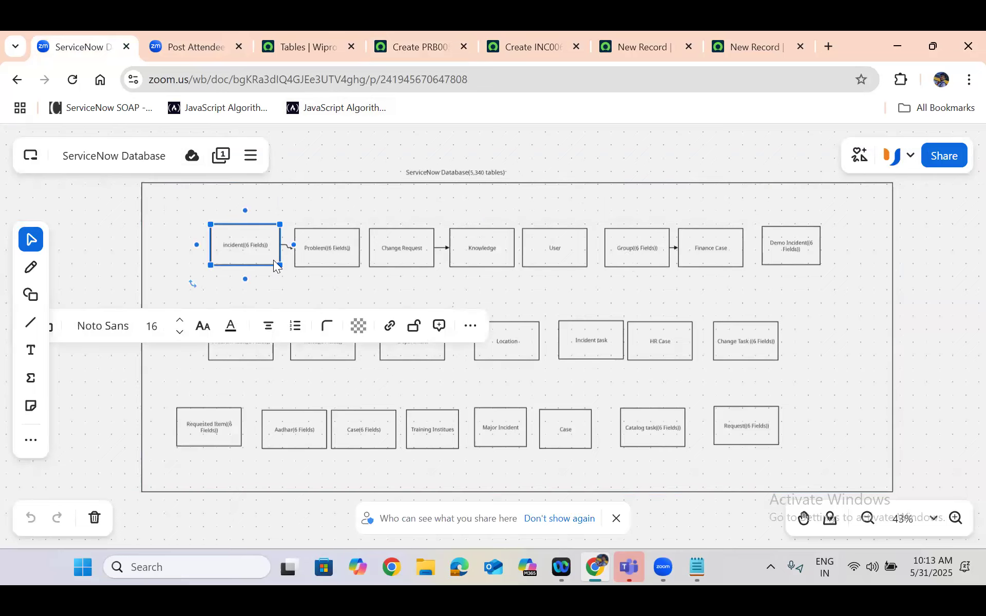
Point out the Problem, Change Request, User, Group and Incident boxes in the table diagram, selecting each in turn
left_click(339, 246)
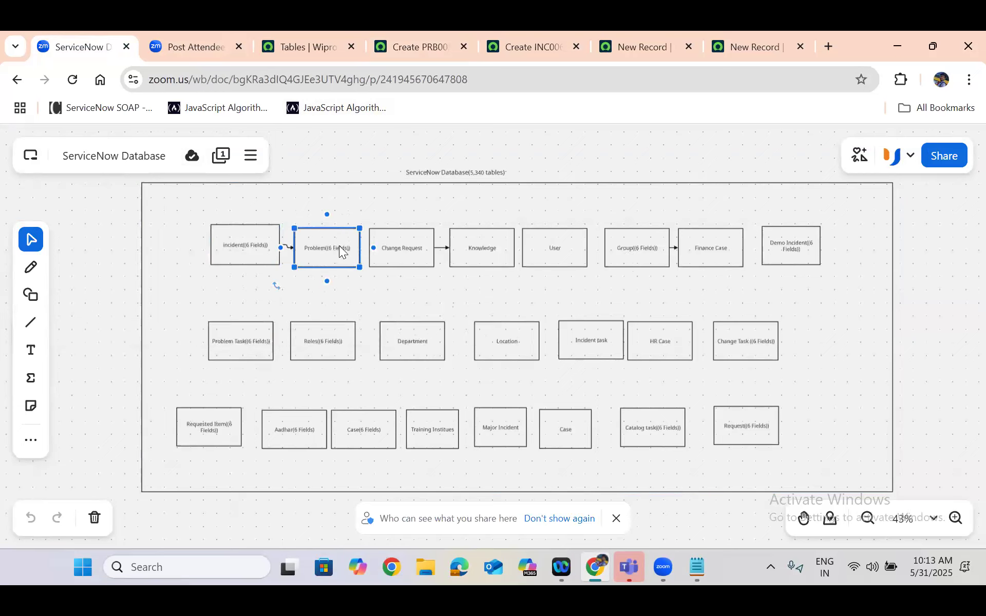
left_click(398, 247)
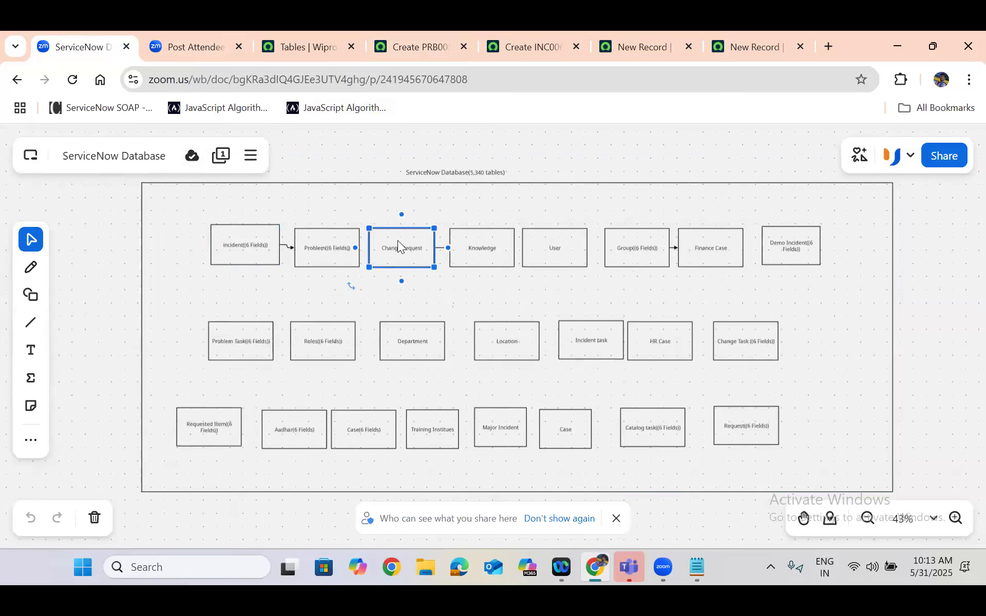
left_click(546, 249)
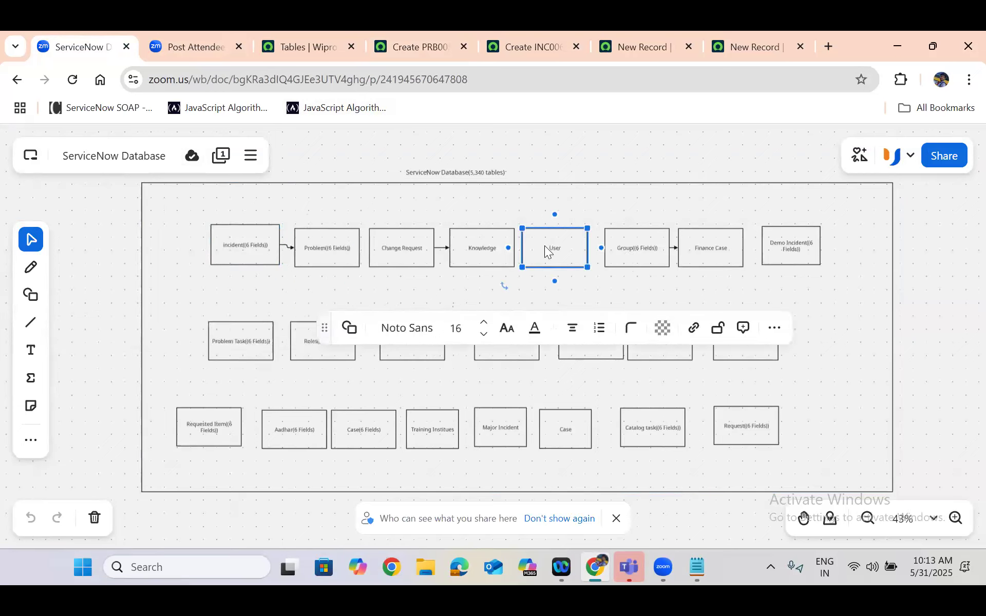
left_click(618, 250)
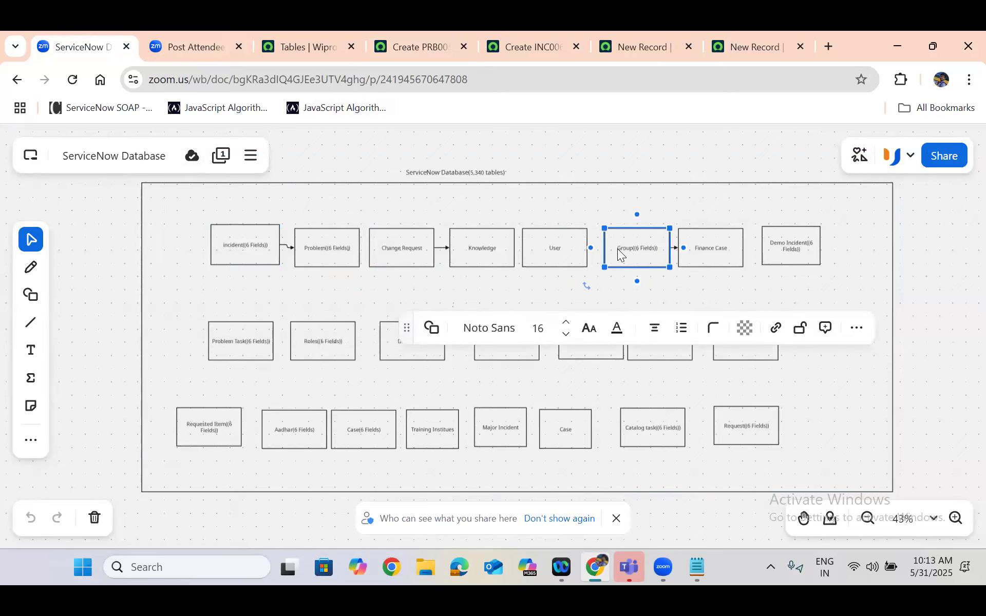
left_click(234, 237)
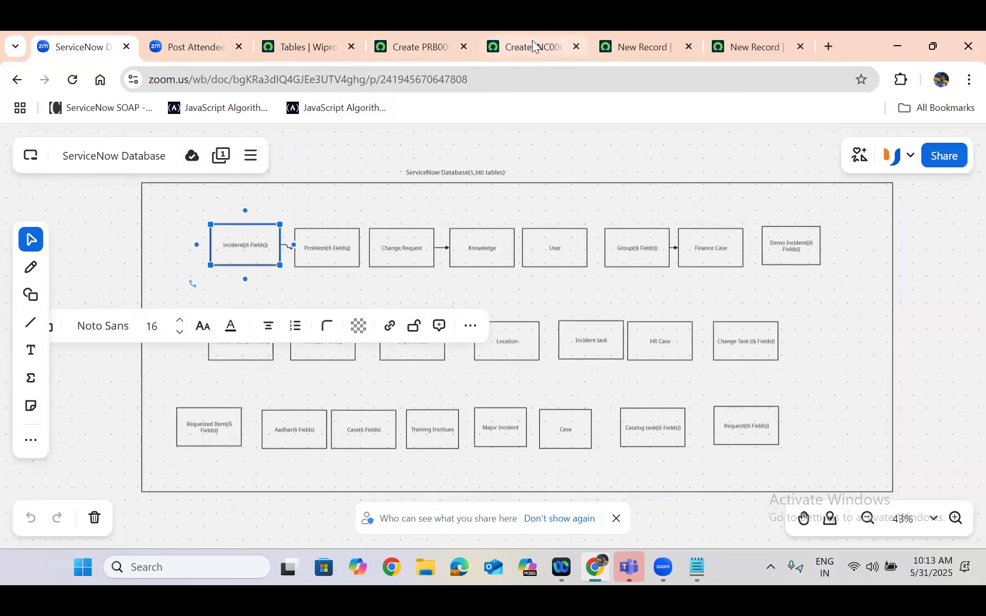
Close the browser tabs with the blank Problem, Incident and Group forms, leaving the new User form open
left_click(414, 42)
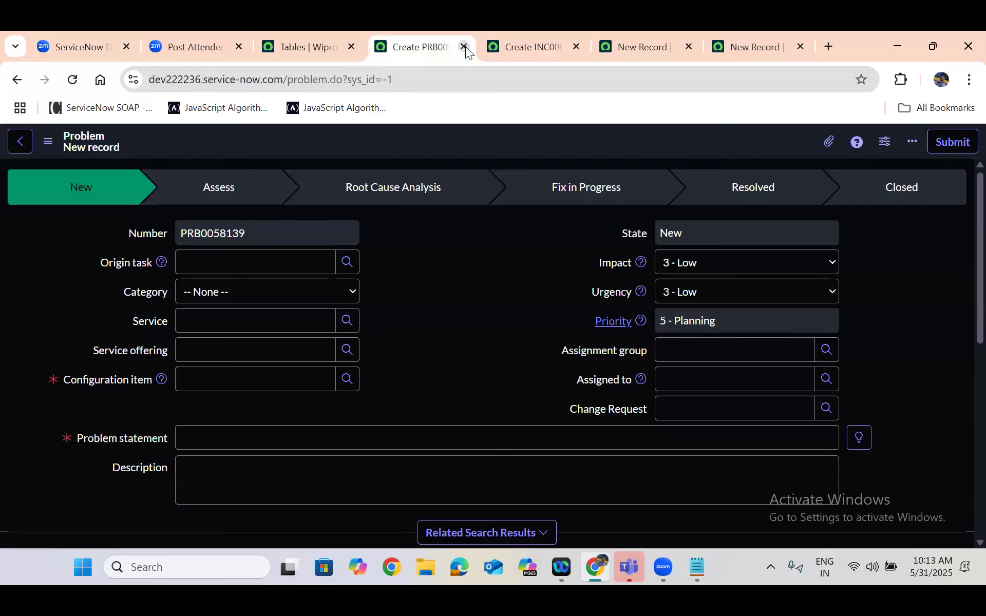
left_click(464, 46)
left_click(464, 46)
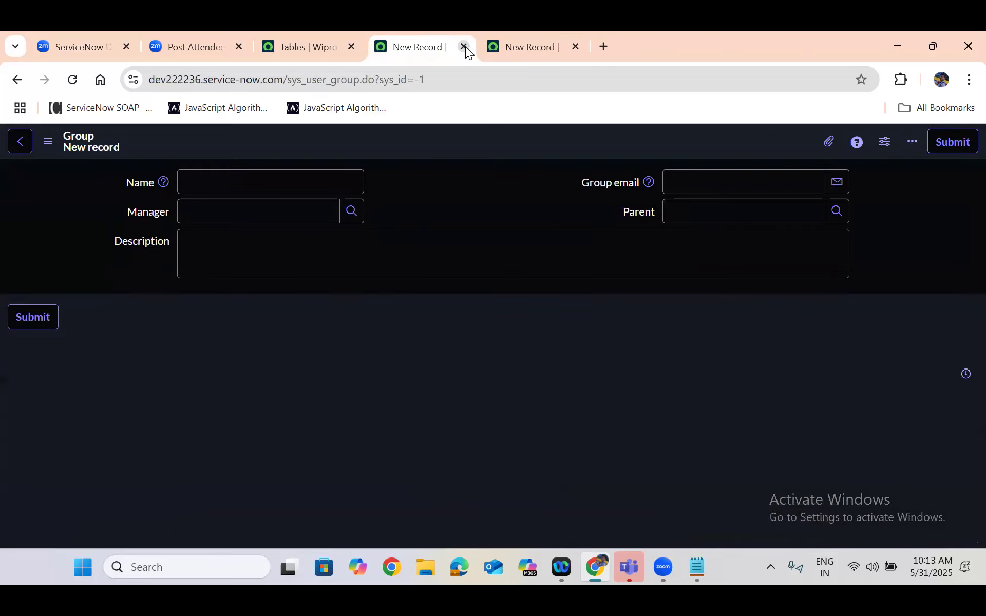
left_click(463, 46)
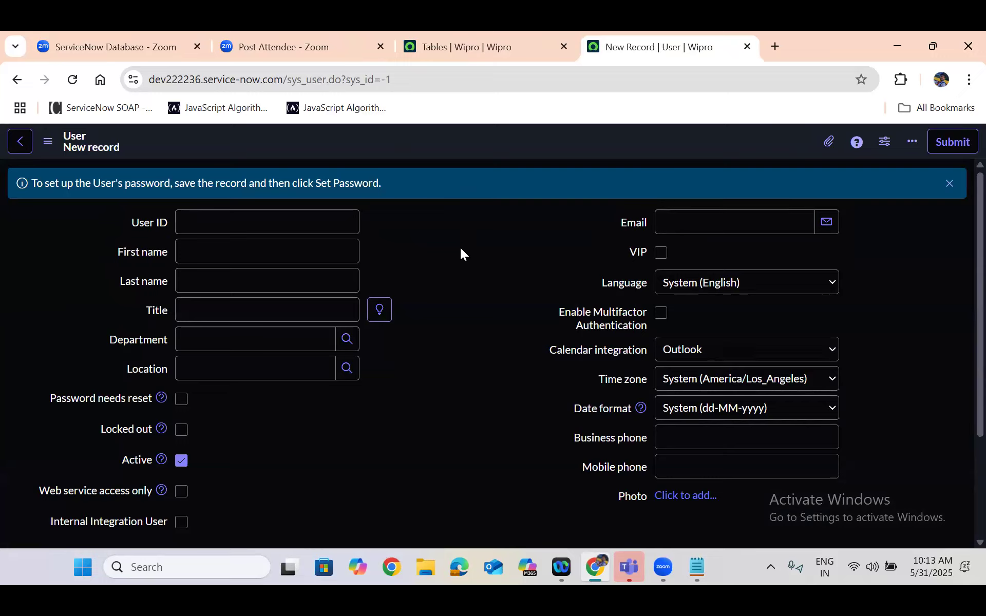
Fill in the new user's user ID, first name and last name, each in its own field
left_click(229, 217)
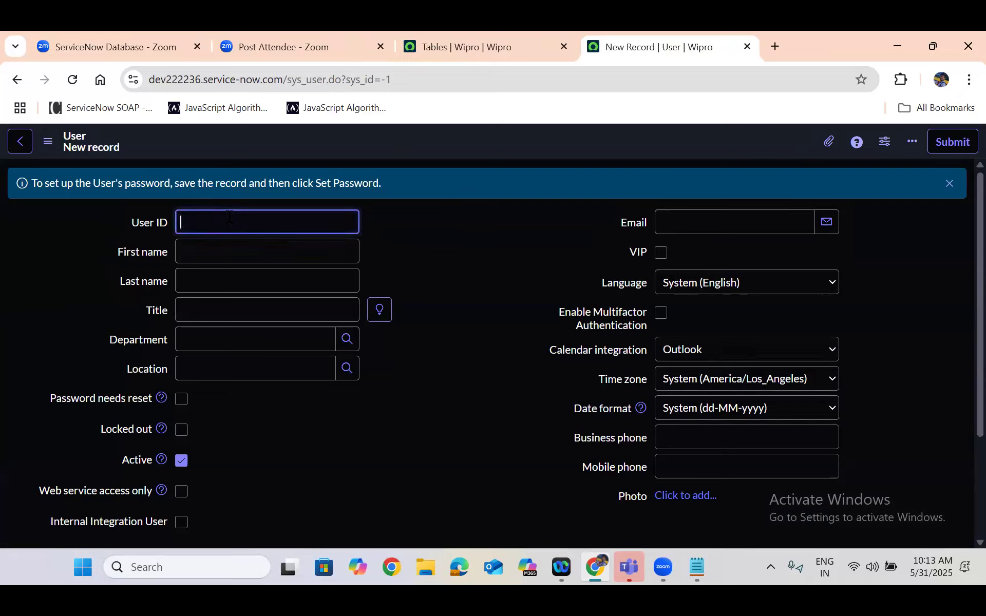
type("trumph")
left_click(223, 250)
type("Don")
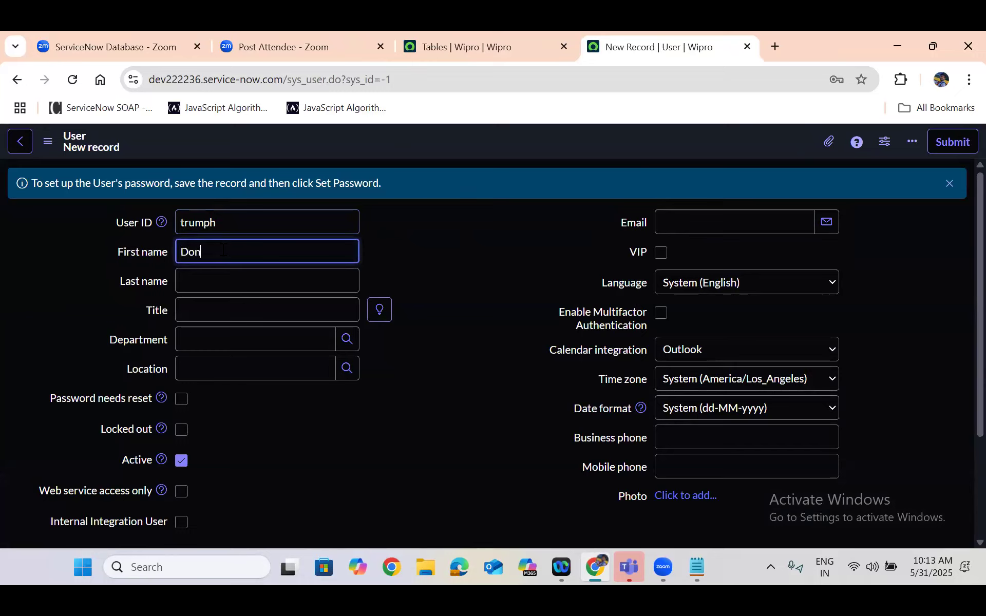
type("ald Trumph")
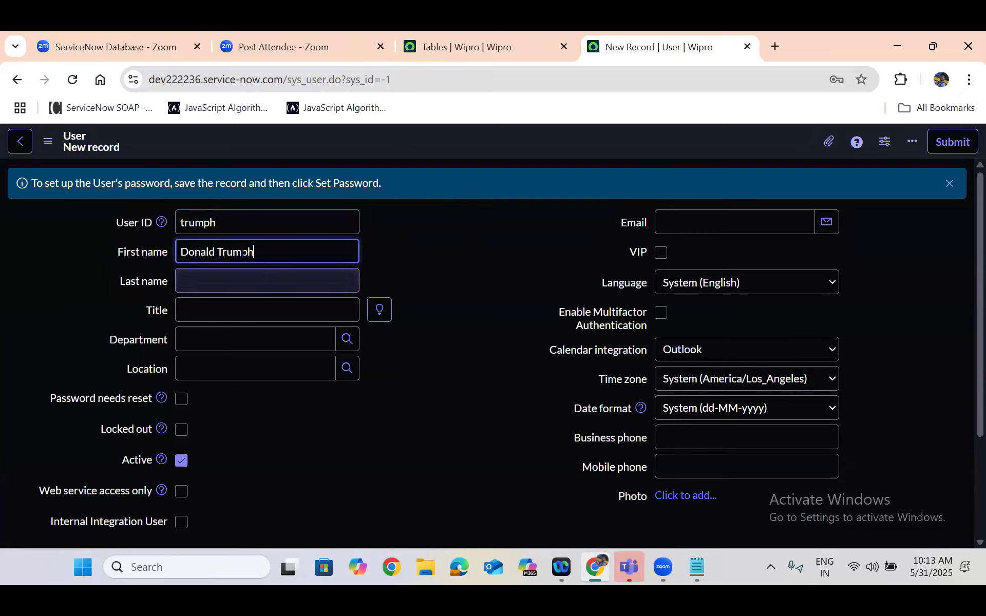
left_click_drag(217, 253, 242, 252)
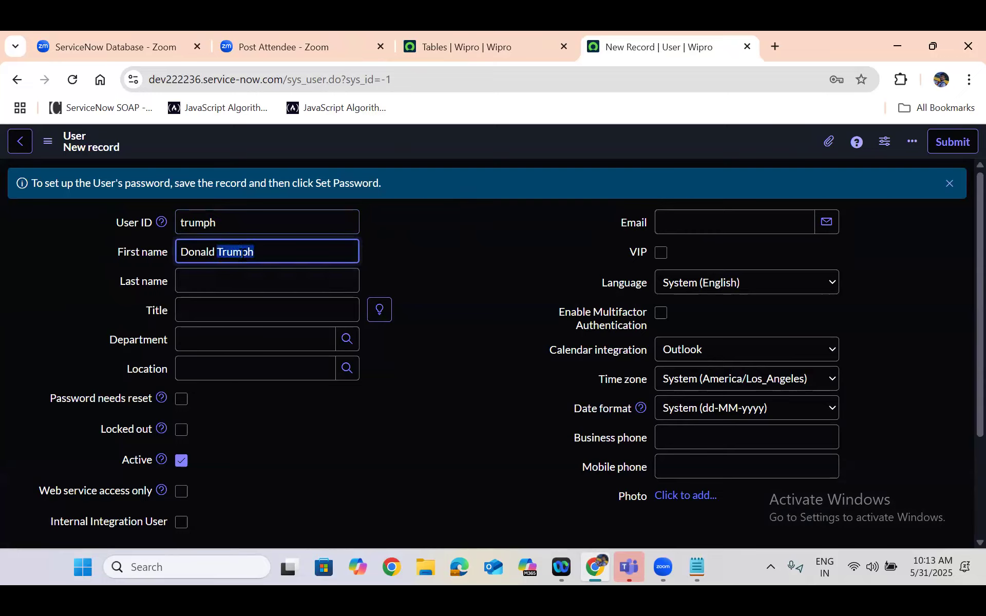
key("ctrl+x")
left_click(231, 281)
key("ctrl+v")
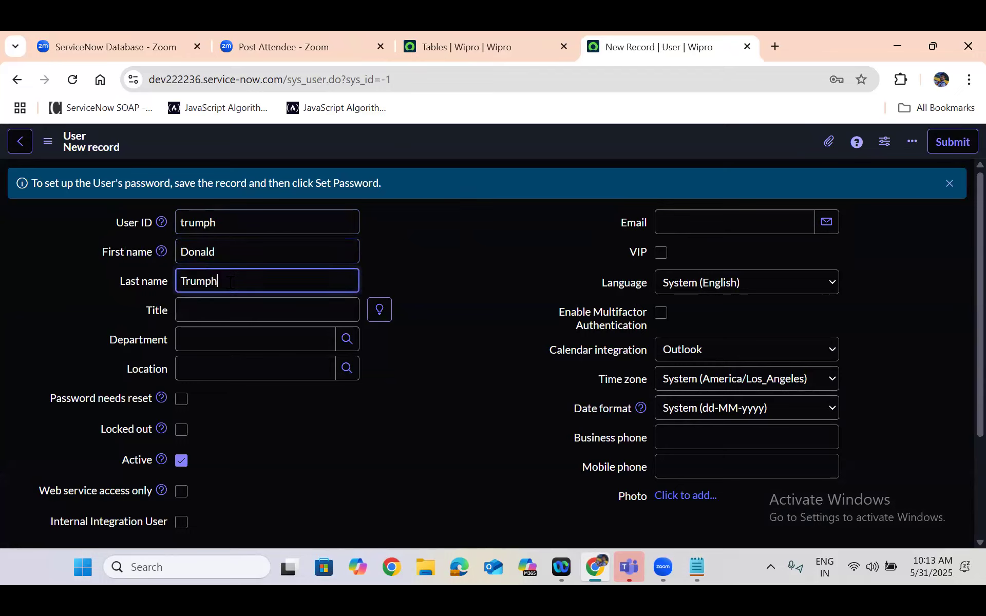
Set the new user's title to Software Engineer
left_click(235, 315)
type("Software Engineer")
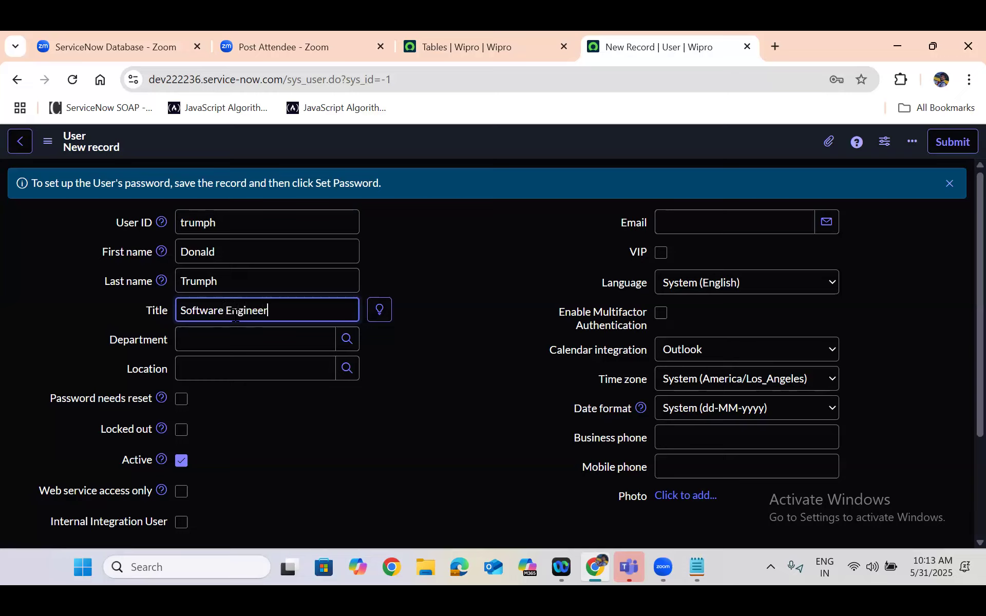
left_click(429, 362)
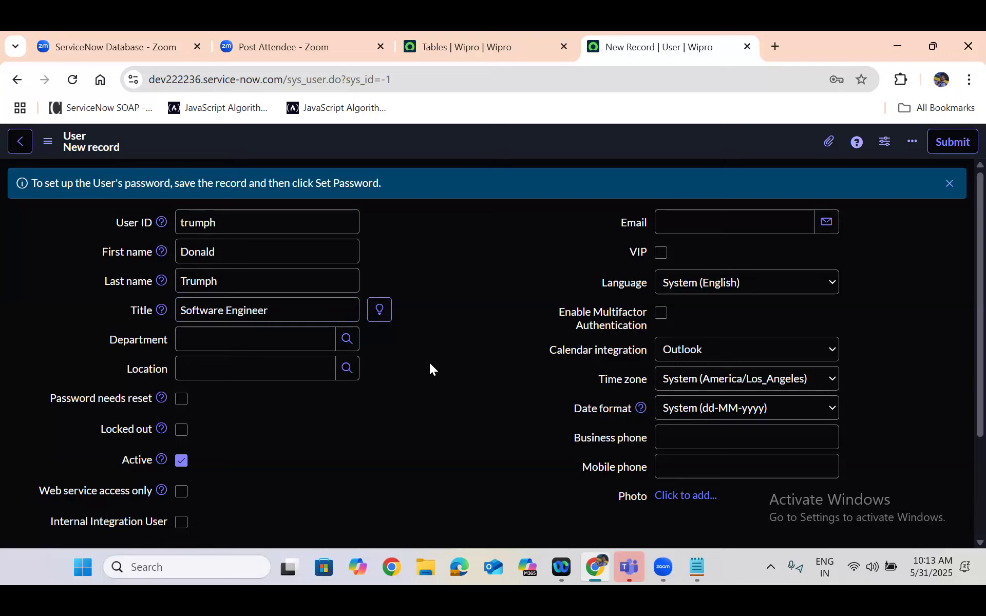
Fill in the new user's e-mail address
left_click(680, 220)
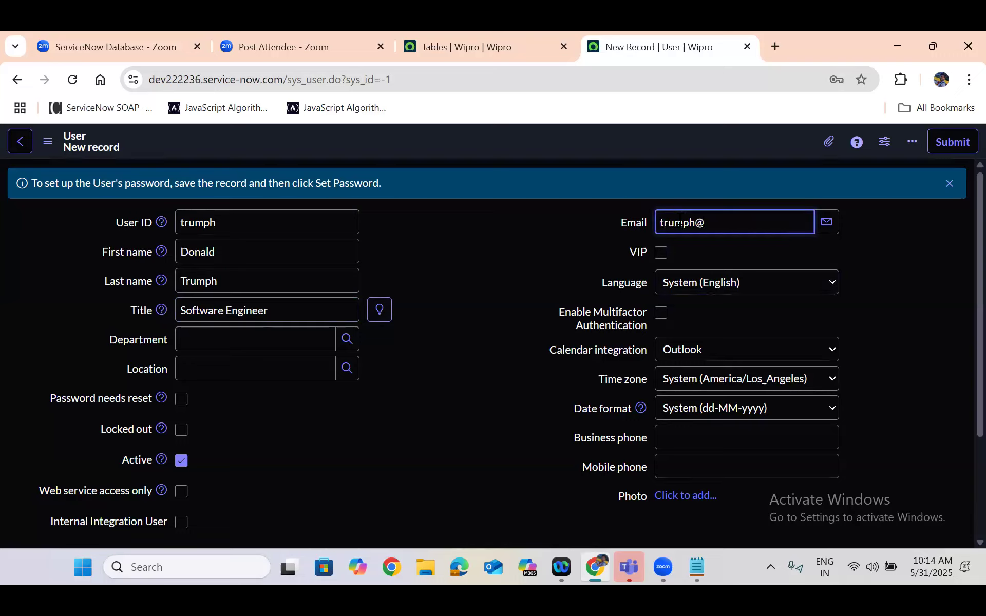
left_click(394, 427)
Set the user's location to Americas and department to Development, and save the record while staying on its form
scroll(394, 424, "down", 2)
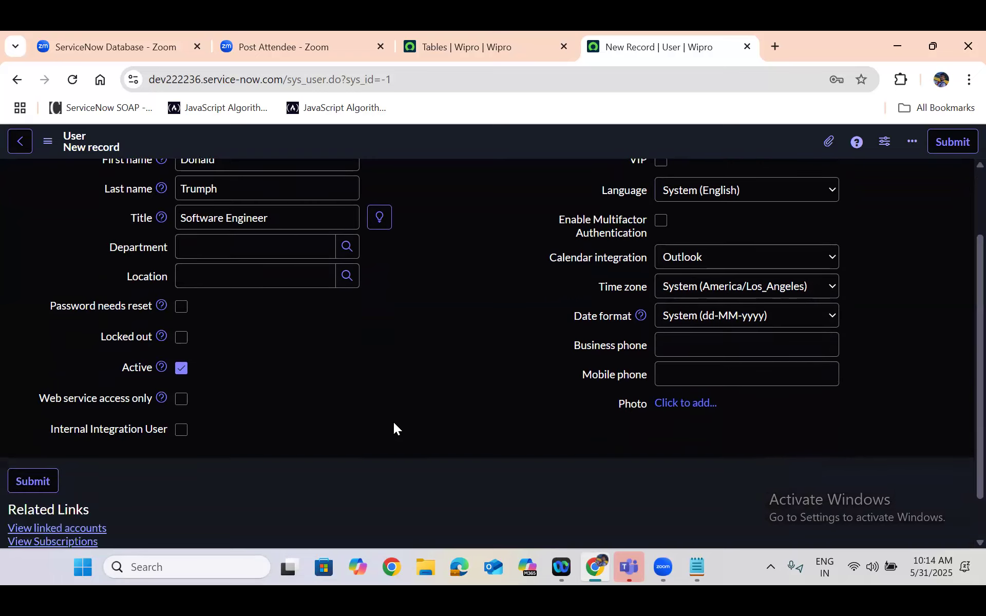
scroll(393, 429, "up", 1)
left_click(246, 335)
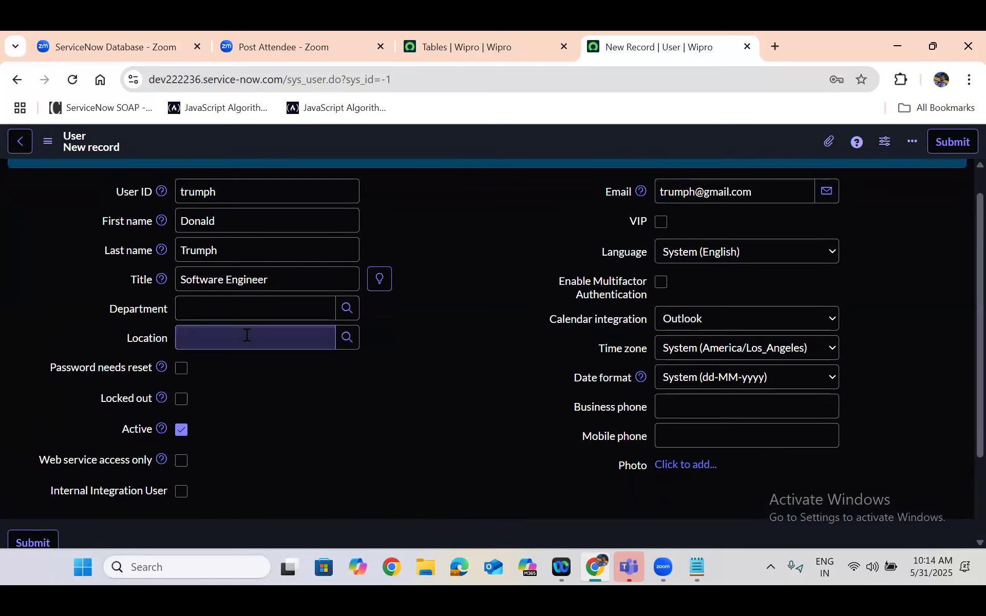
type("am")
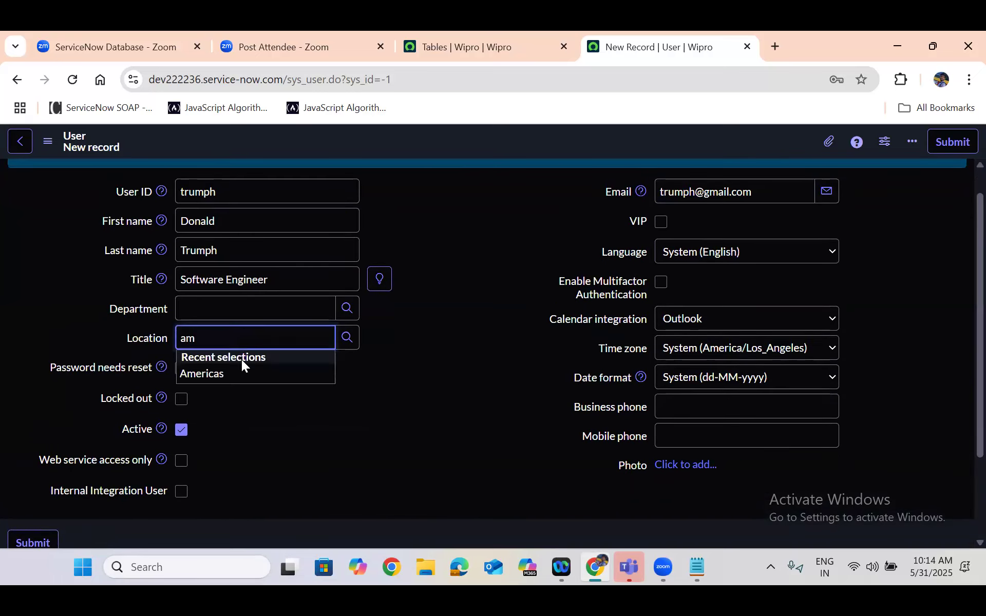
left_click(238, 376)
left_click(237, 310)
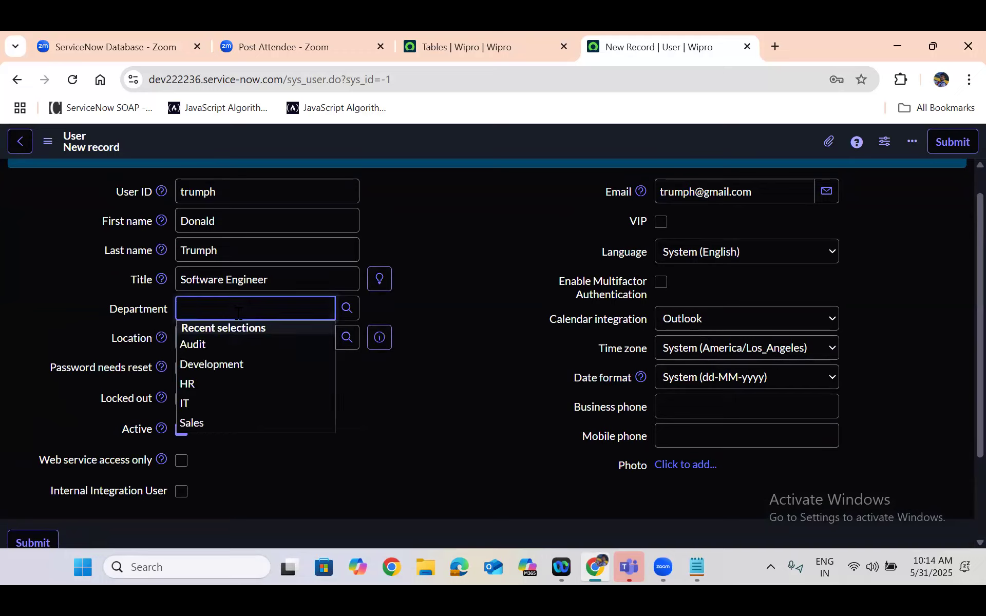
left_click(228, 363)
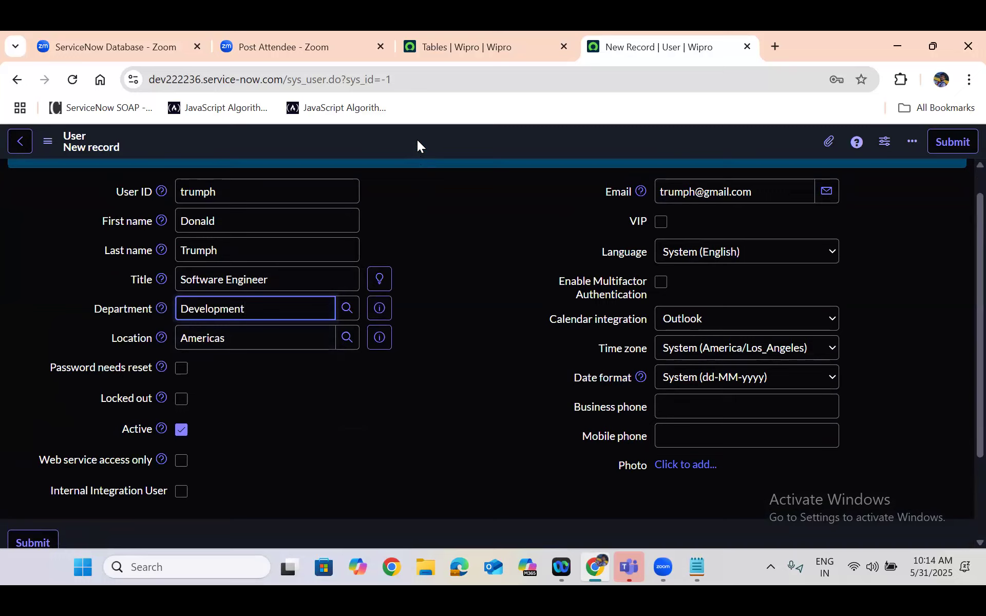
right_click(536, 139)
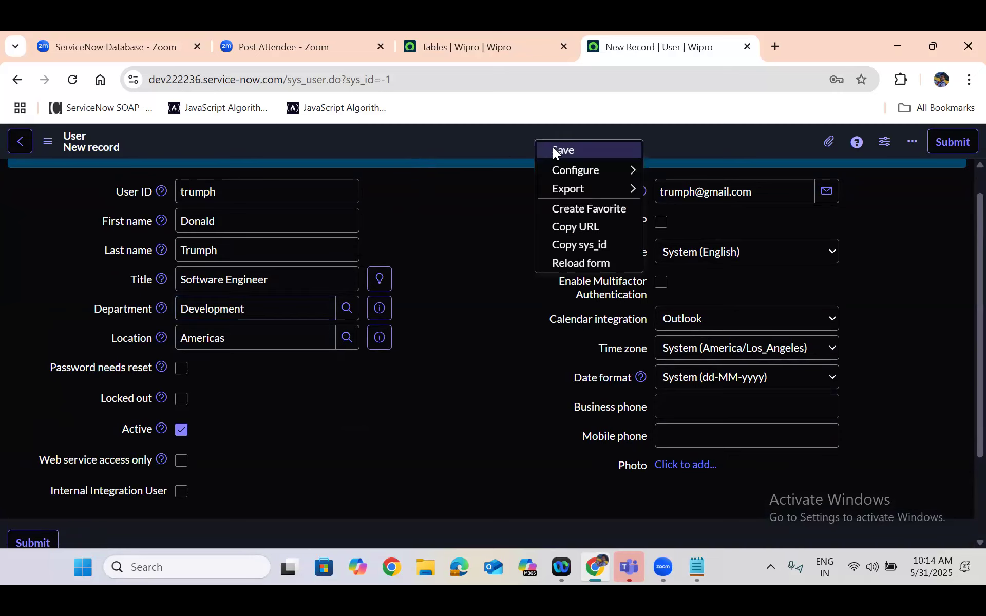
left_click(553, 150)
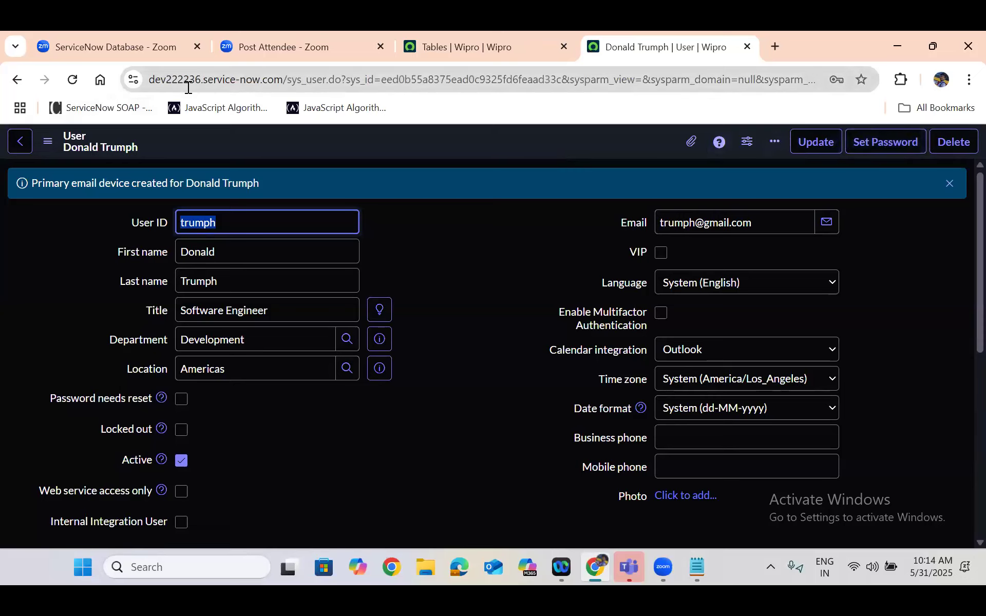
Return to the Tables list and filter it by the exact name with =sys_user
left_click(480, 48)
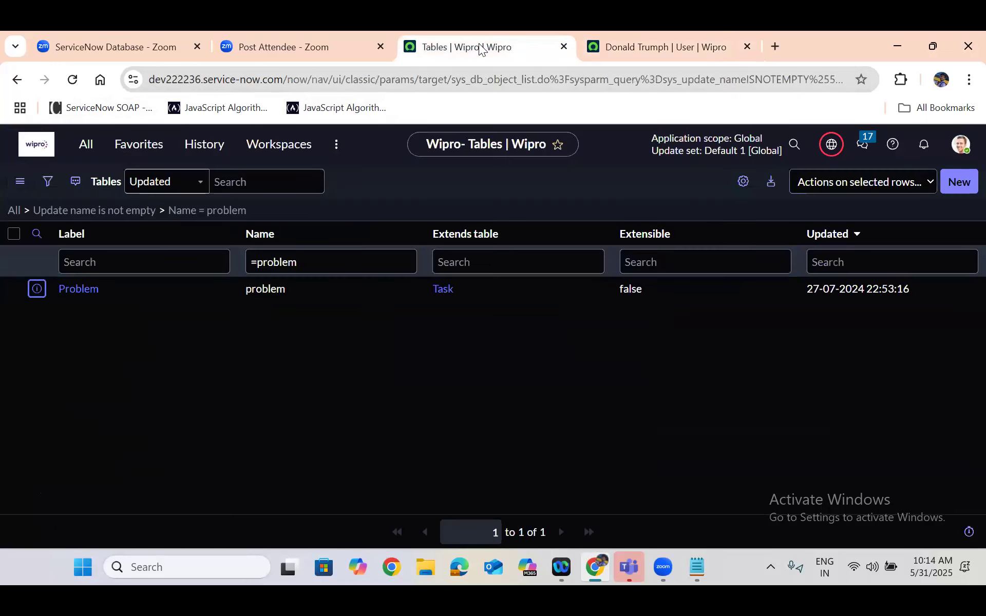
double_click(273, 262)
type("sys_")
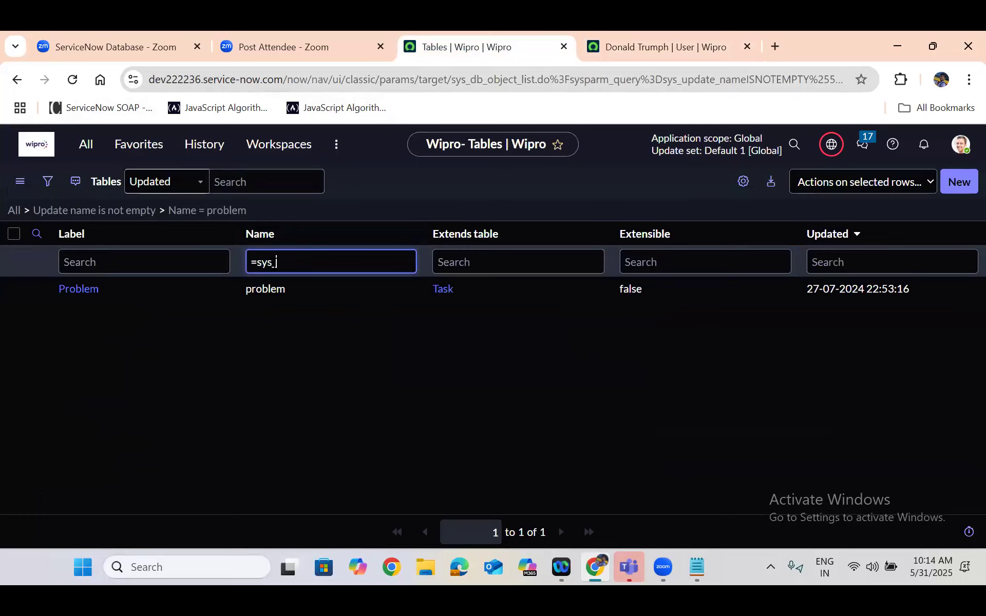
type("user")
key("Return")
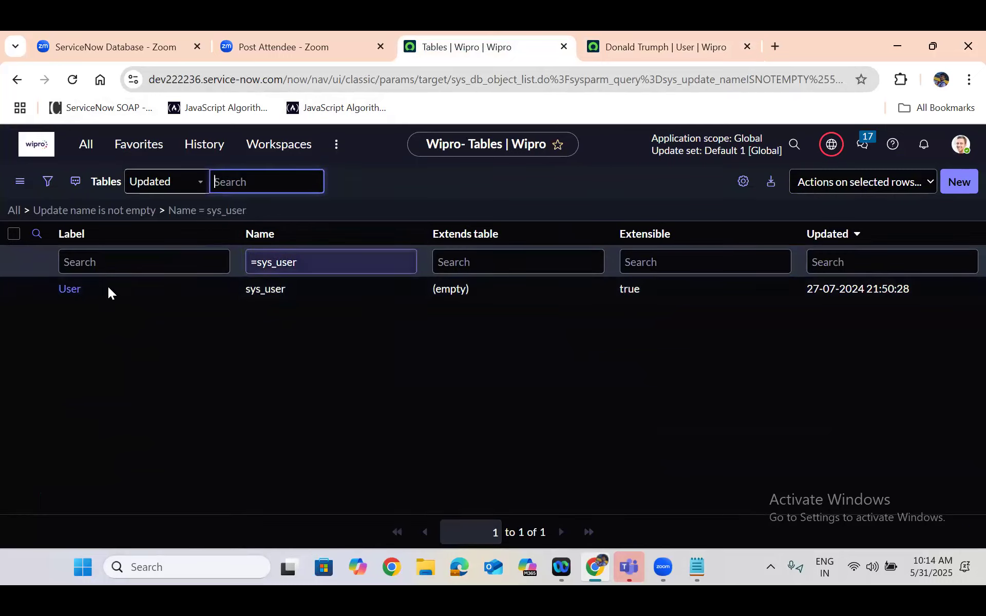
Open the User table's definition record in a new browser tab and switch to it
right_click(33, 288)
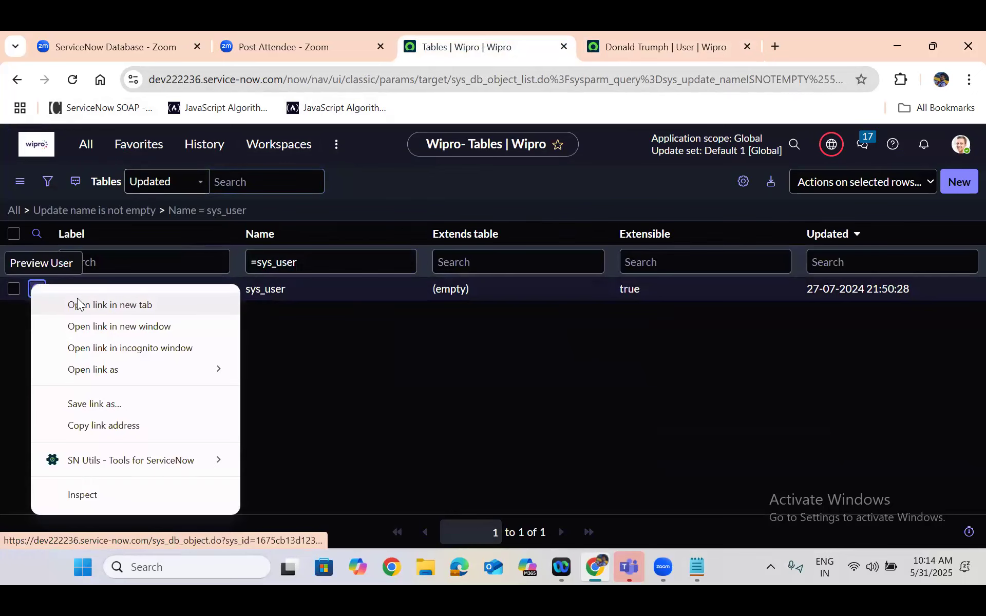
left_click(78, 304)
left_click(532, 31)
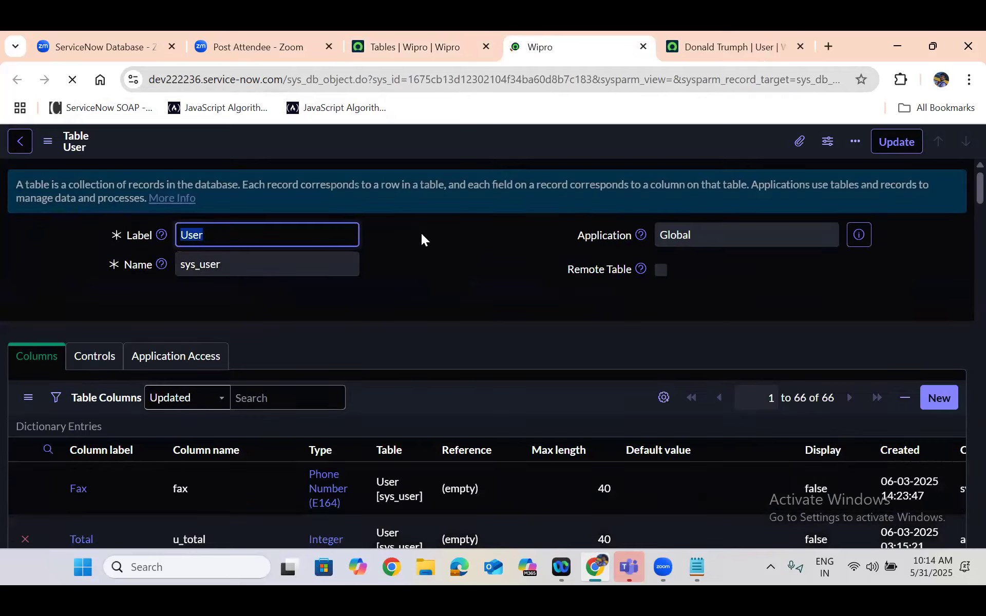
Look through the User table's columns and show its list of records from the related links
left_click(430, 265)
scroll(430, 265, "down", 1)
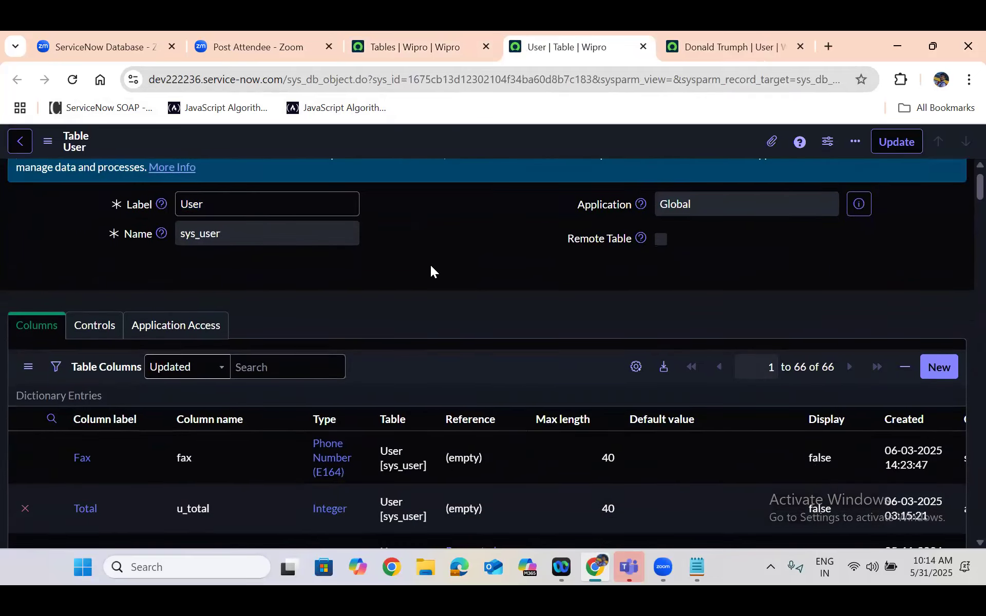
scroll(430, 265, "down", 20)
scroll(431, 265, "down", 10)
scroll(430, 264, "down", 20)
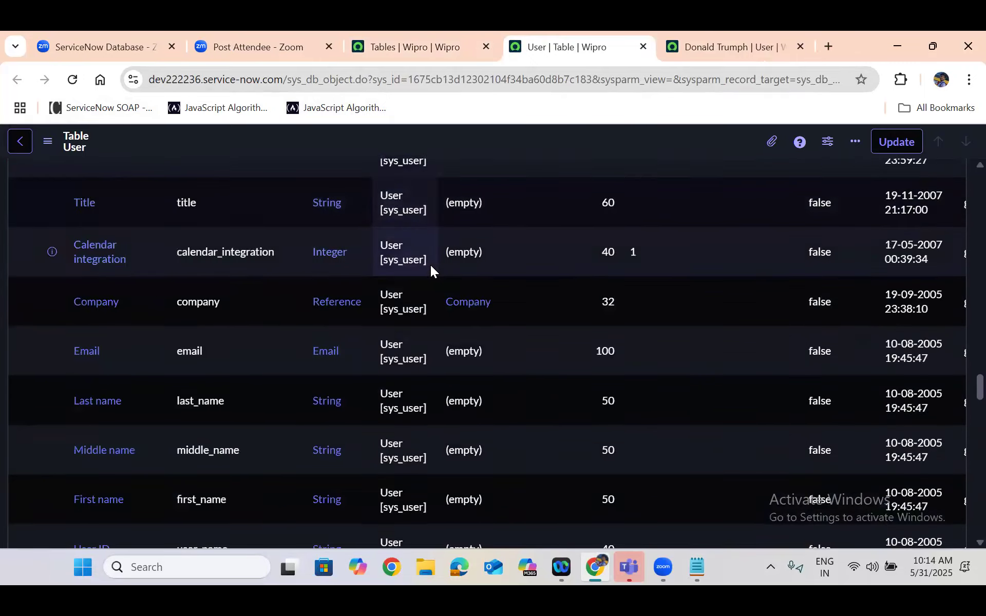
scroll(430, 270, "up", 3)
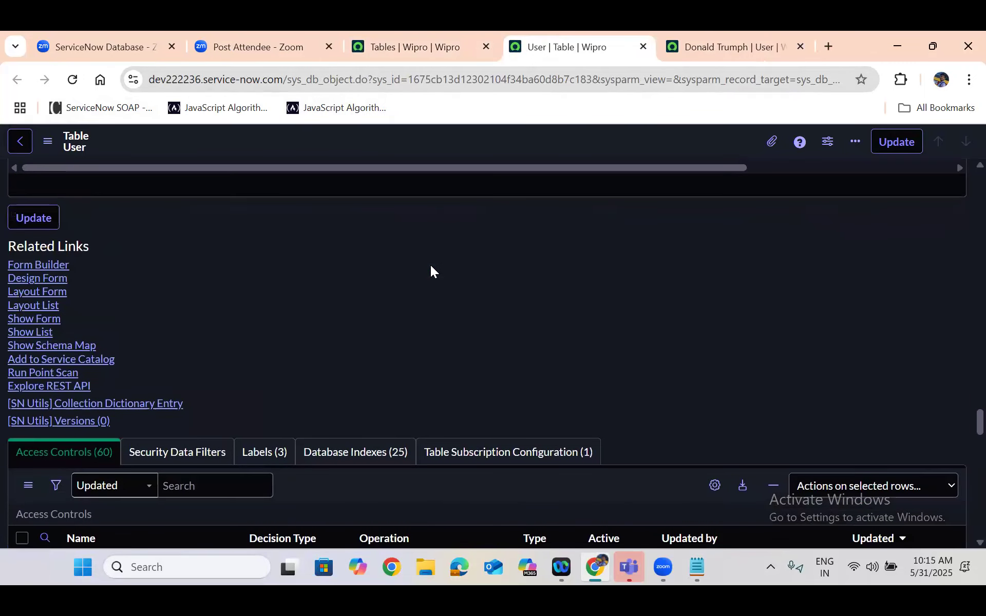
left_click(27, 333)
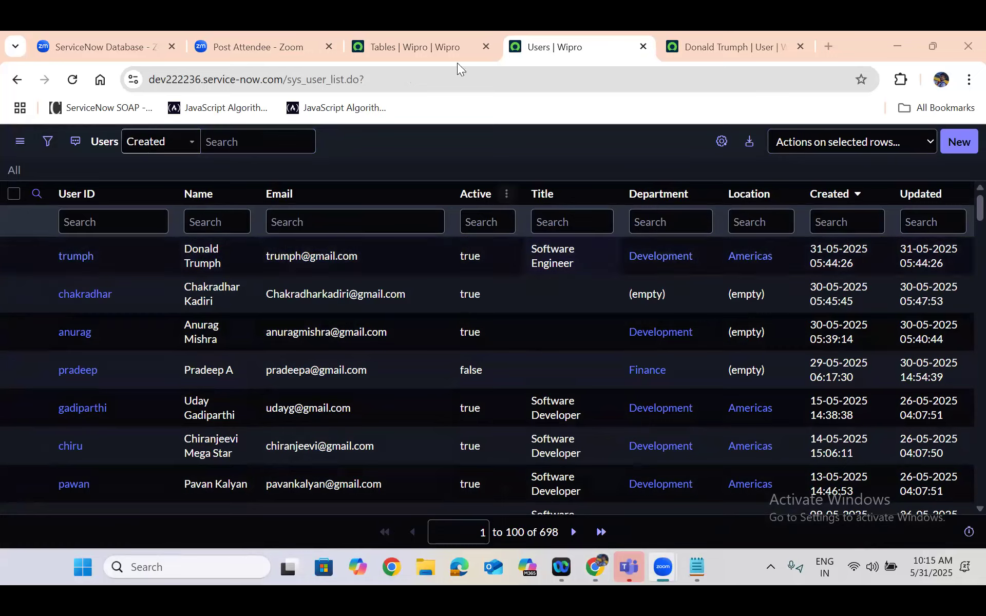
Go back to the Tables list and open the User table's definition record in another new browser tab
key("ctrl+shift+Tab")
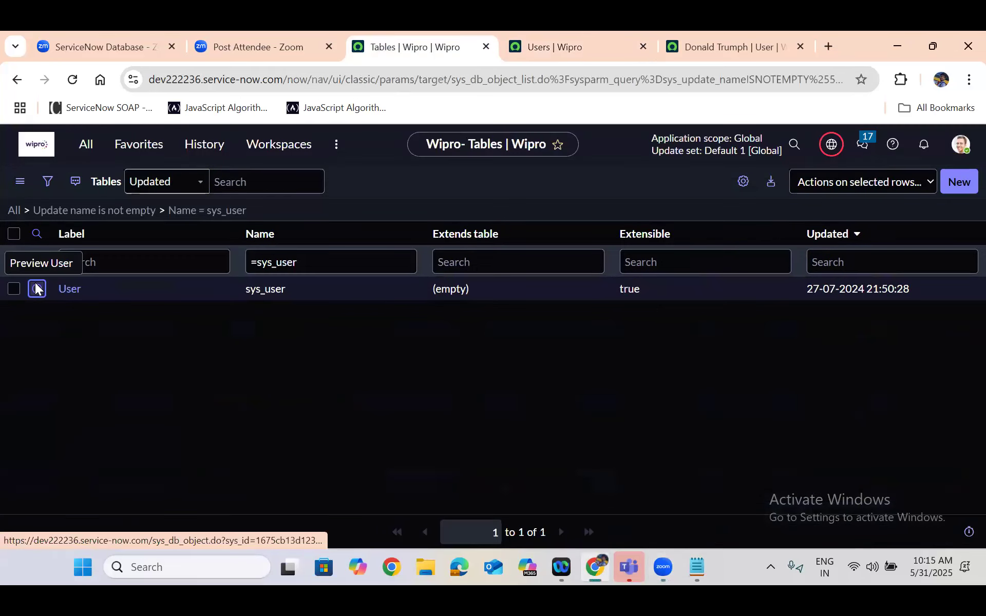
right_click(36, 288)
left_click(95, 302)
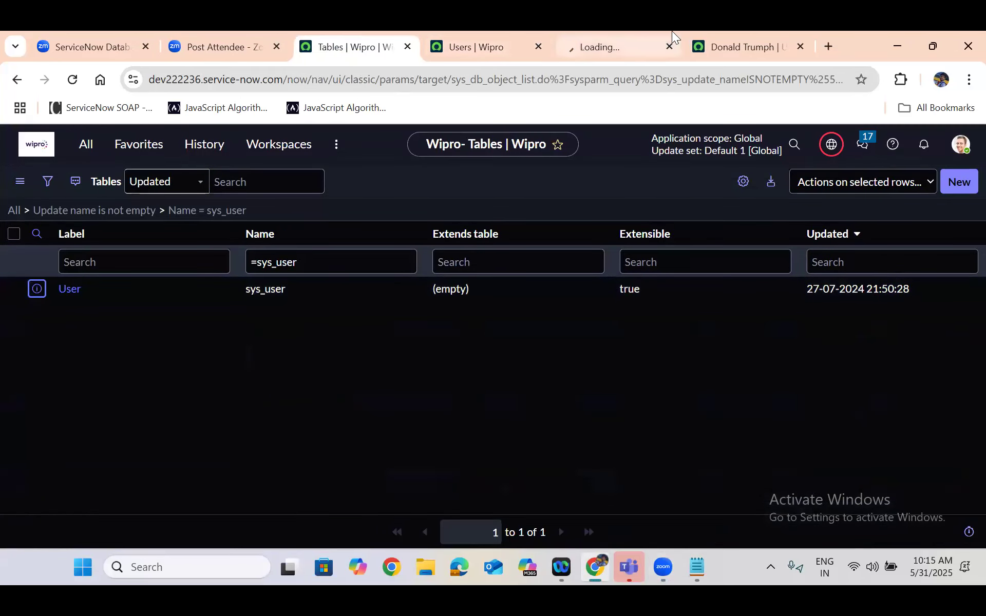
Switch to the User table's definition tab, place it before the Users list tab, and close the created user record's tab
left_click(643, 34)
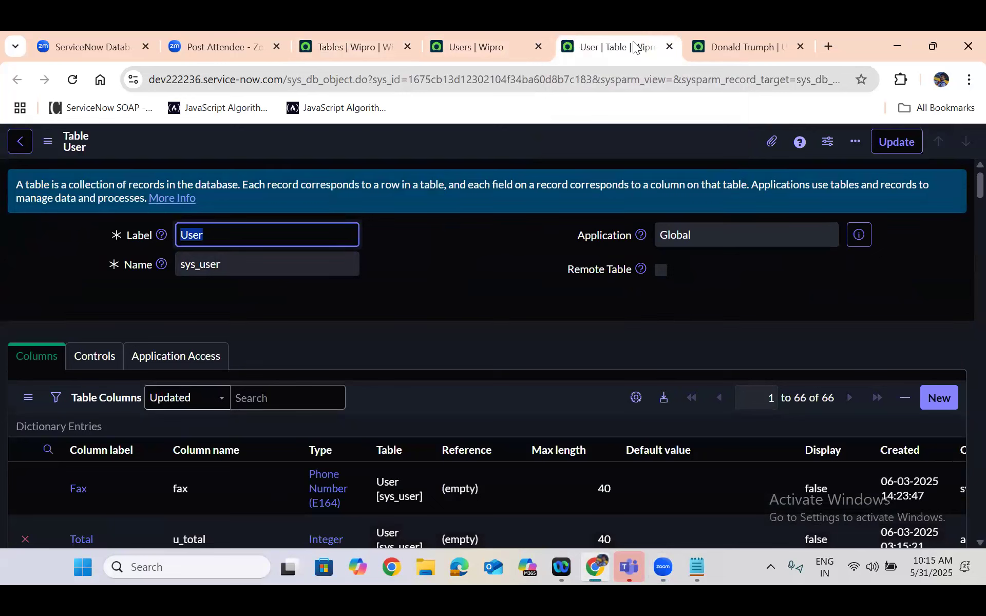
left_click_drag(626, 45, 470, 48)
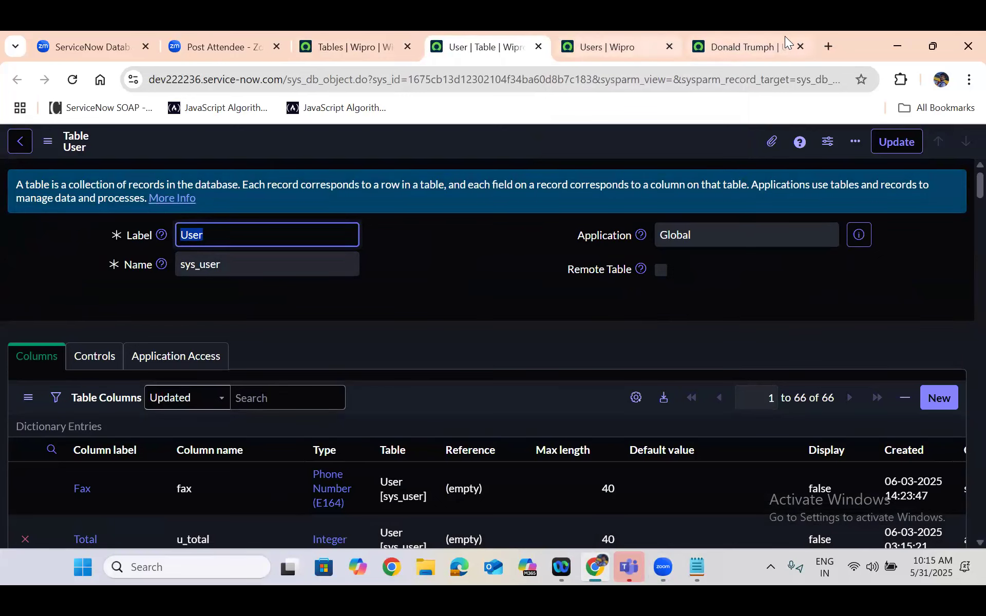
left_click(799, 46)
Look through the User table's columns and show its blank form from the related links
left_click(475, 247)
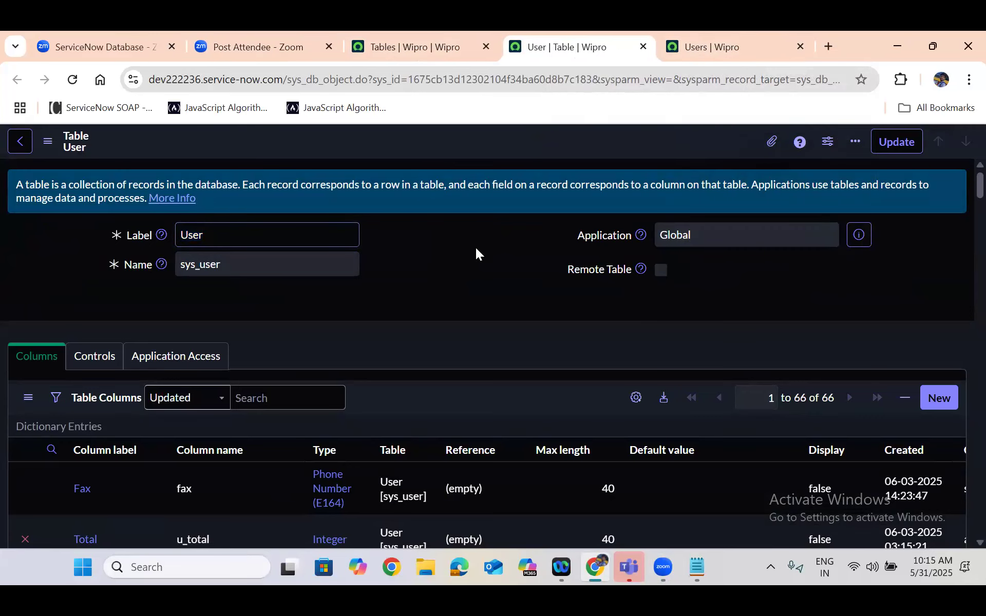
scroll(475, 248, "down", 3)
scroll(476, 248, "down", 20)
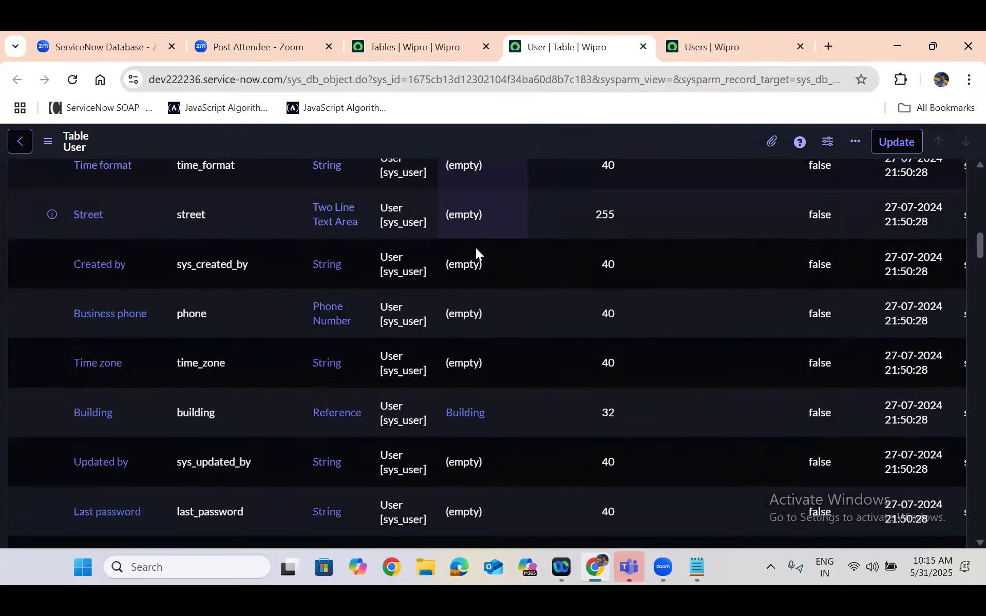
scroll(476, 248, "down", 15)
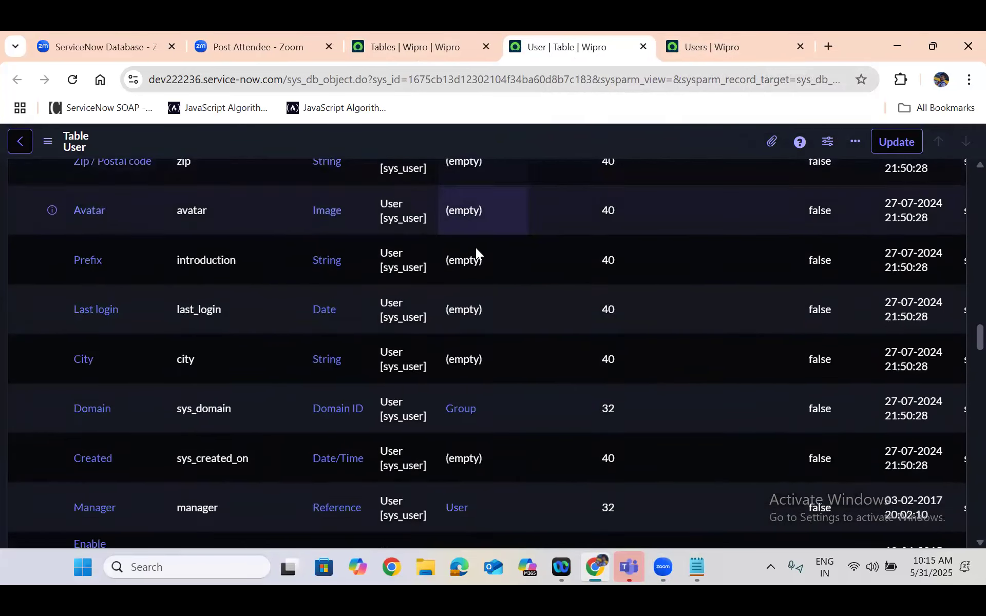
scroll(475, 247, "down", 20)
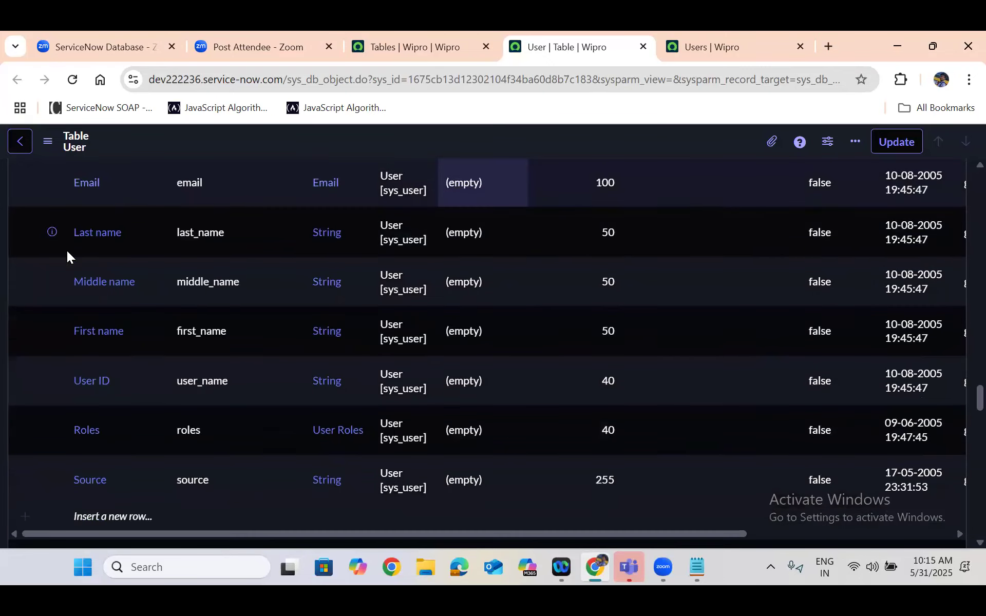
scroll(42, 252, "up", 2)
left_click(42, 253)
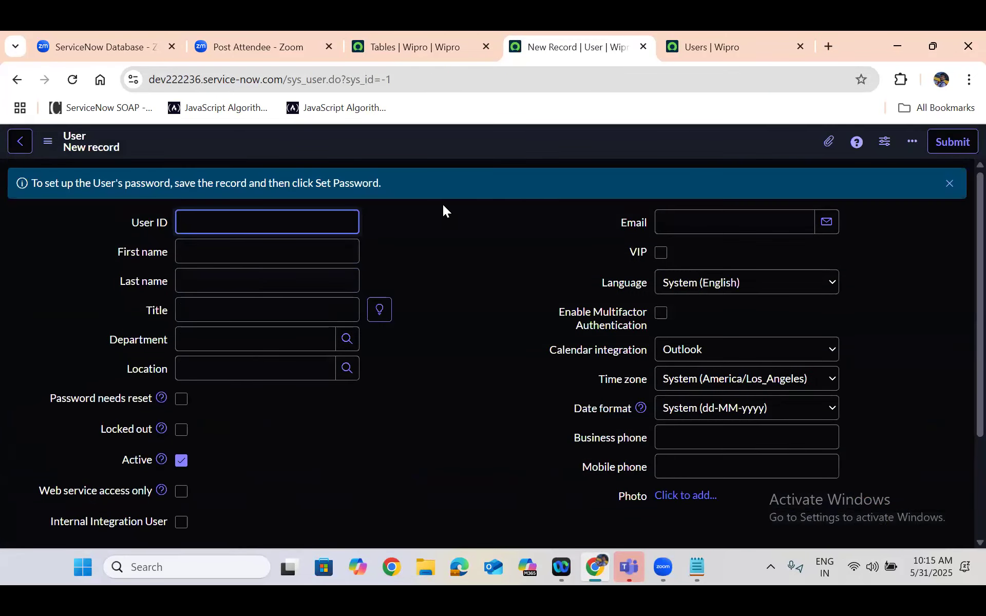
Compare the blank User form with the list of user records, and select the User box on the ServiceNow Database whiteboard
left_click(703, 43)
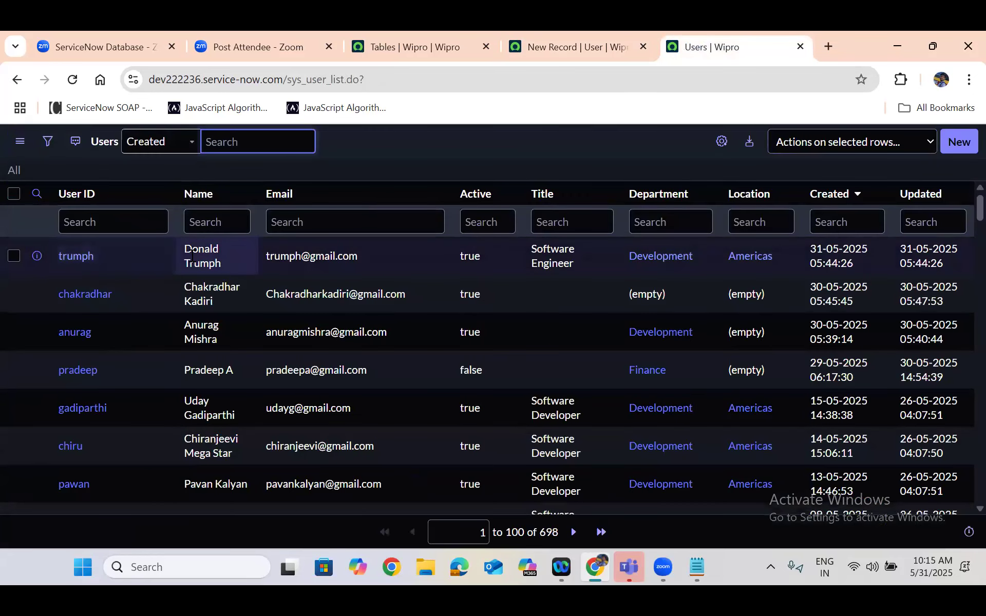
left_click(549, 45)
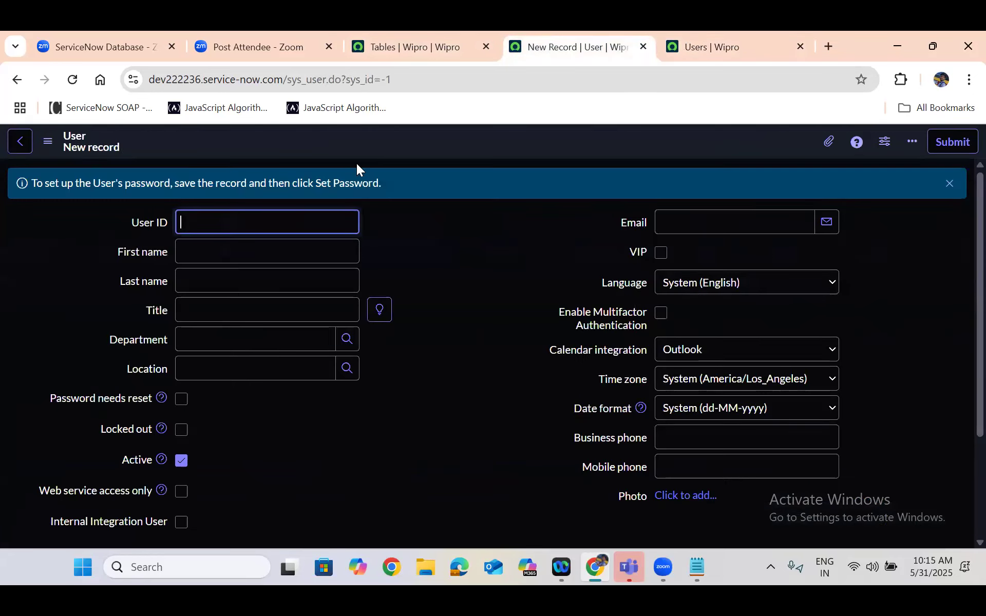
left_click(715, 50)
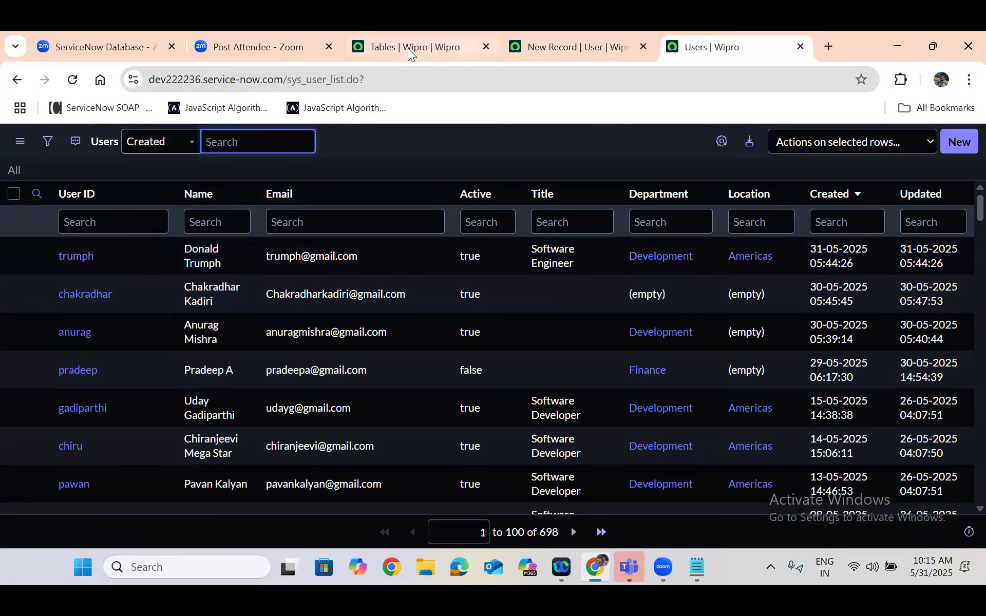
left_click(54, 31)
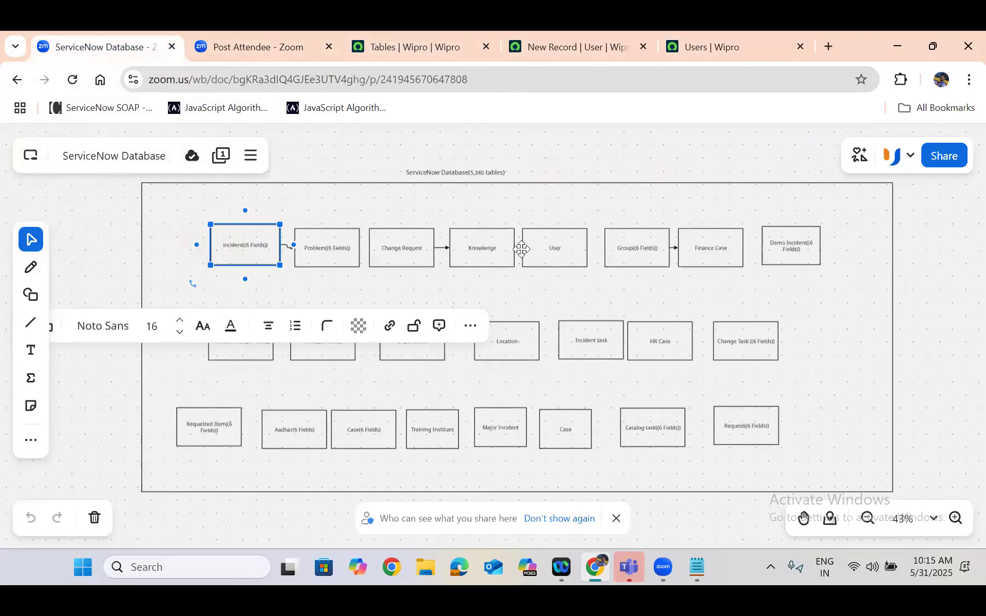
left_click(555, 252)
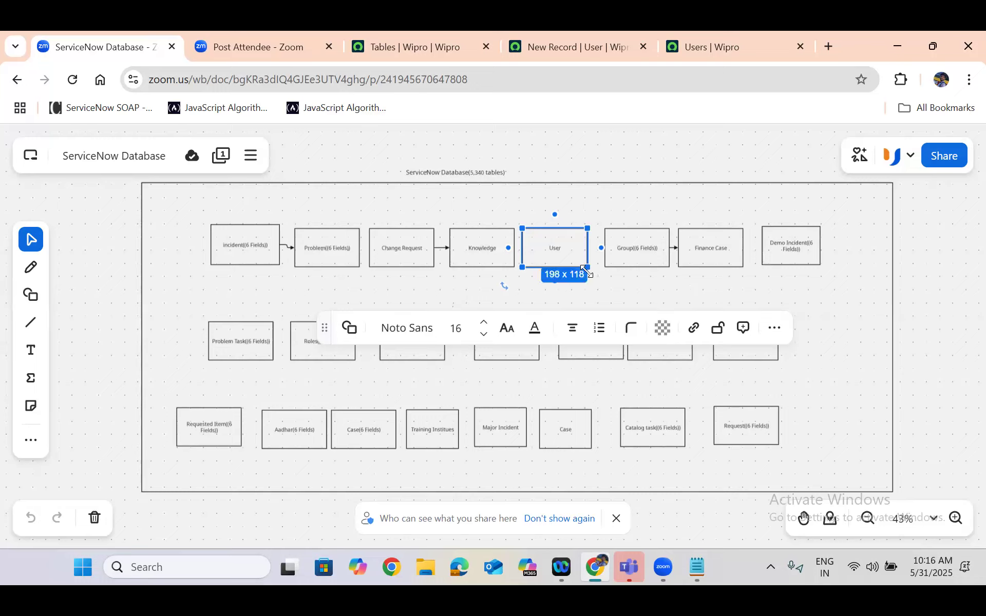
Return to the Tables list and filter it by the exact name with =sys_user_group
left_click(415, 47)
left_click(330, 263)
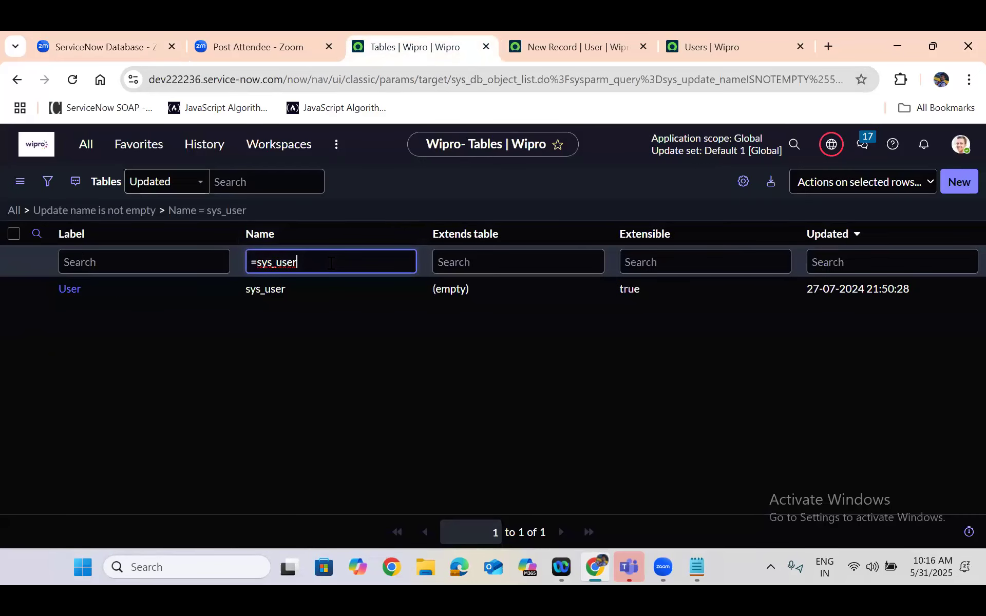
type("_group")
key("Return")
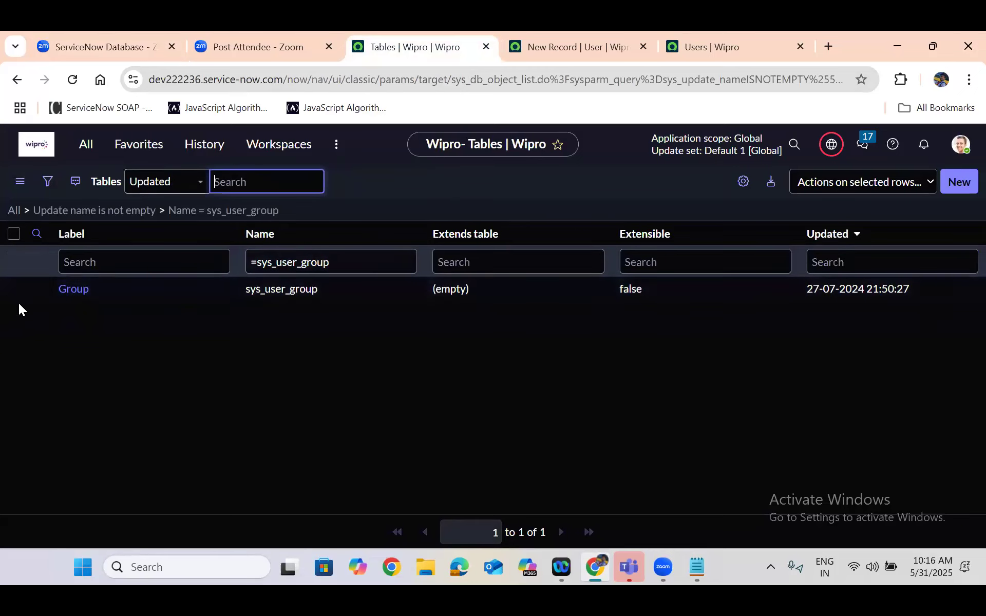
Open the Group table's definition record in a new browser tab and switch to it
right_click(37, 291)
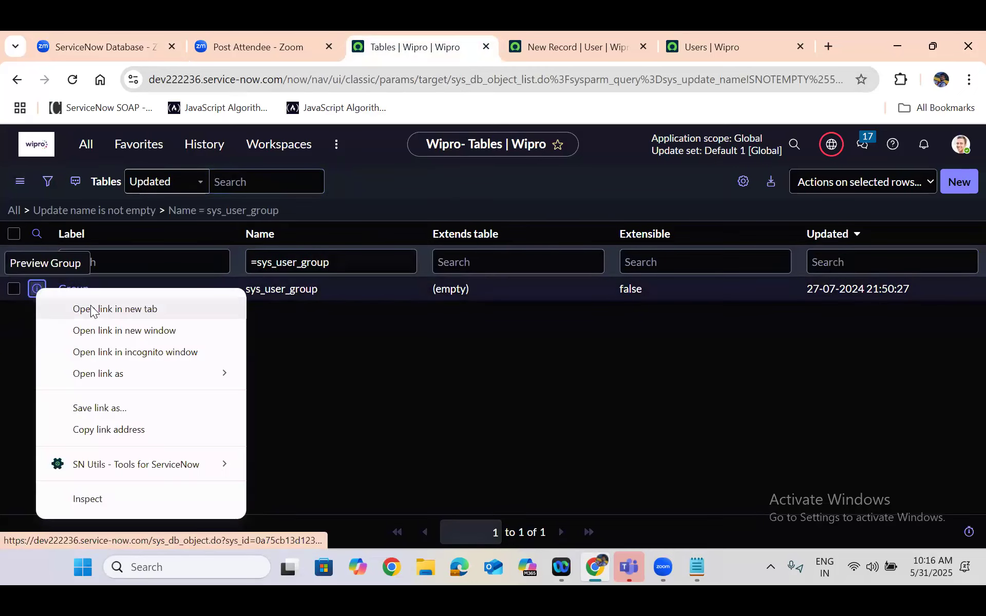
left_click(92, 311)
left_click(478, 31)
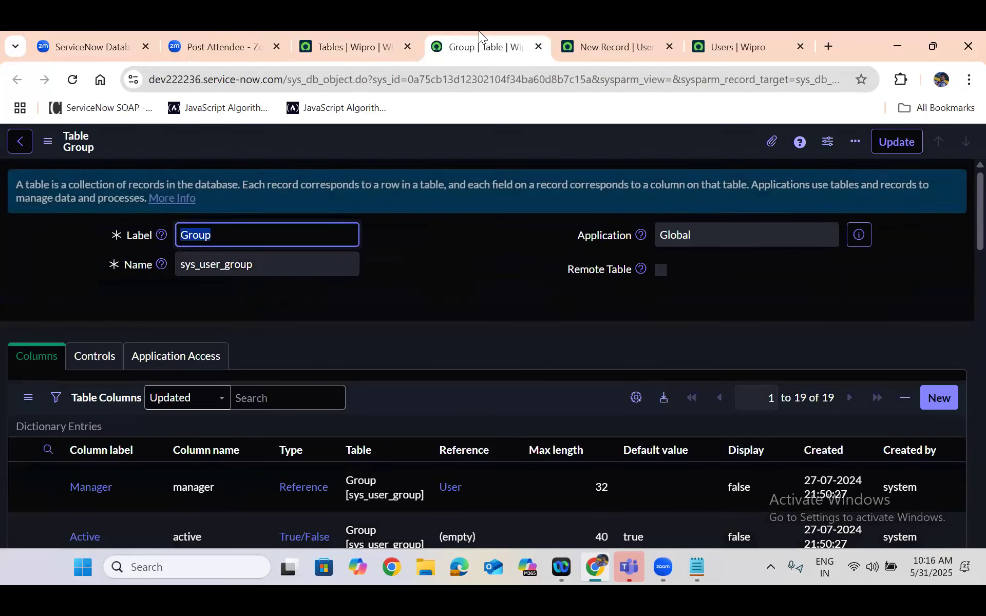
left_click(459, 290)
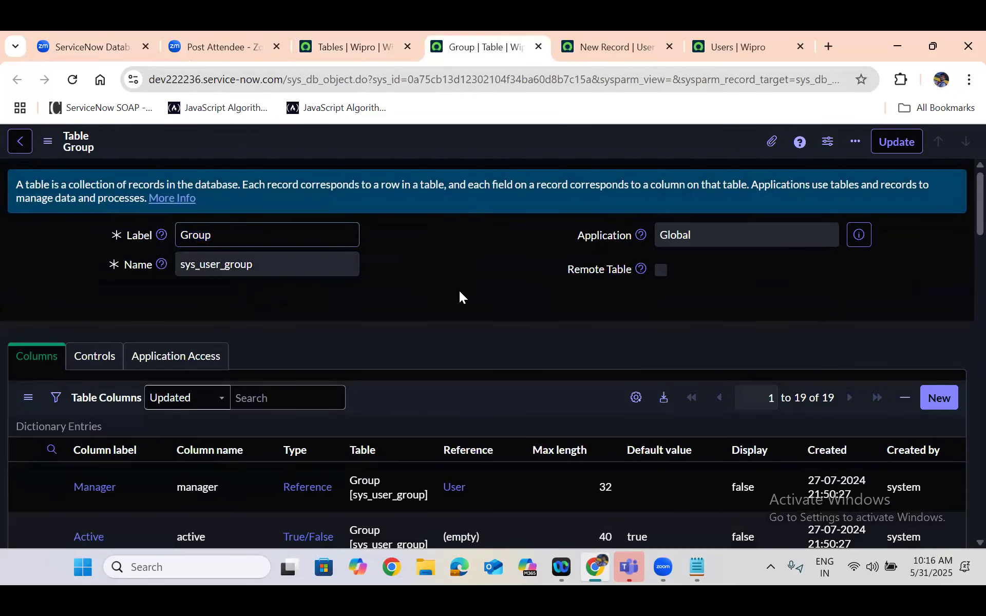
Duplicate the Group table's definition tab and return to the original one
right_click(481, 37)
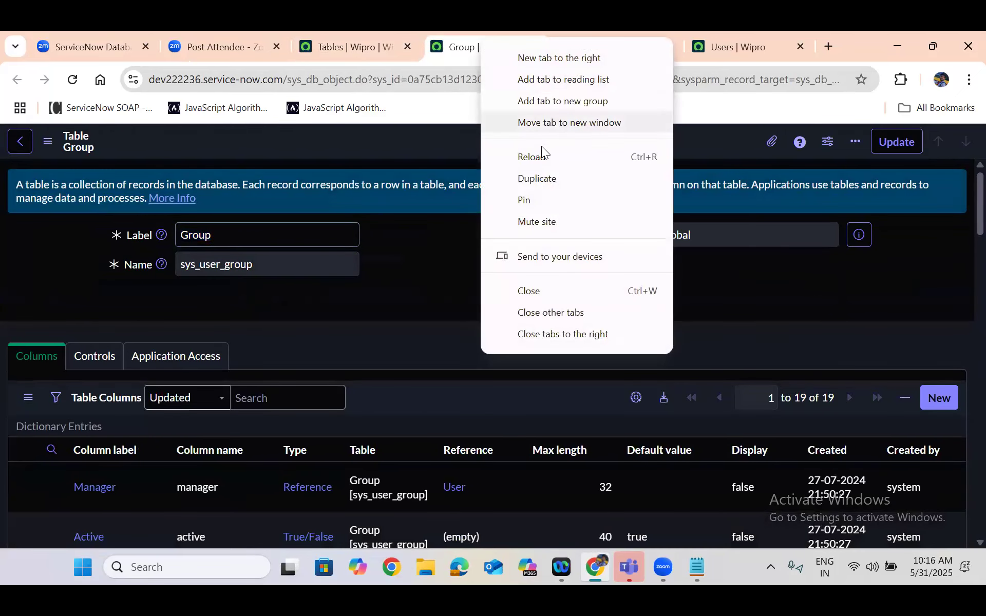
left_click(537, 178)
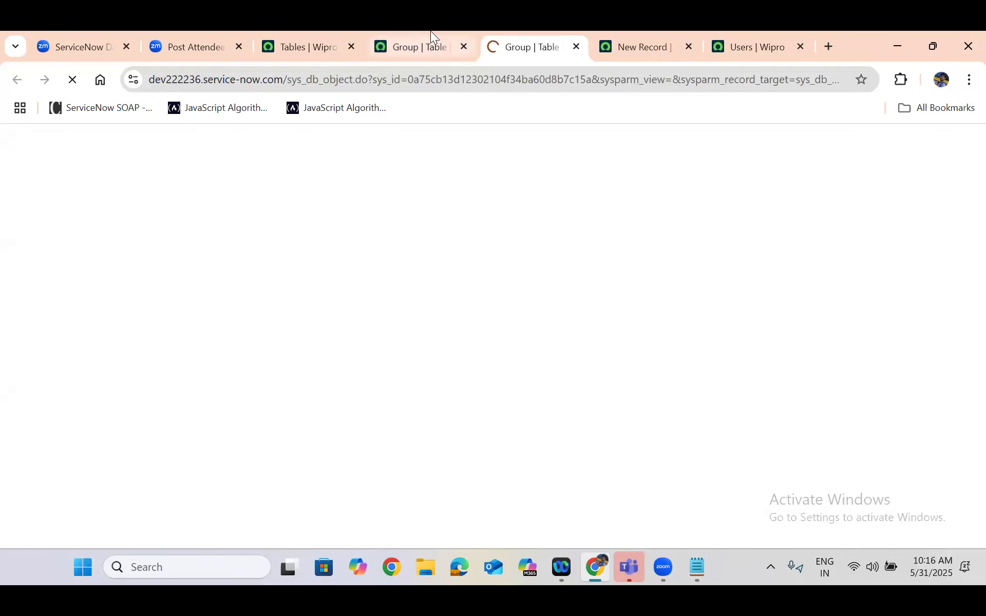
left_click(430, 30)
Show the Group table's blank form from the related links of its definition record
scroll(443, 225, "down", 12)
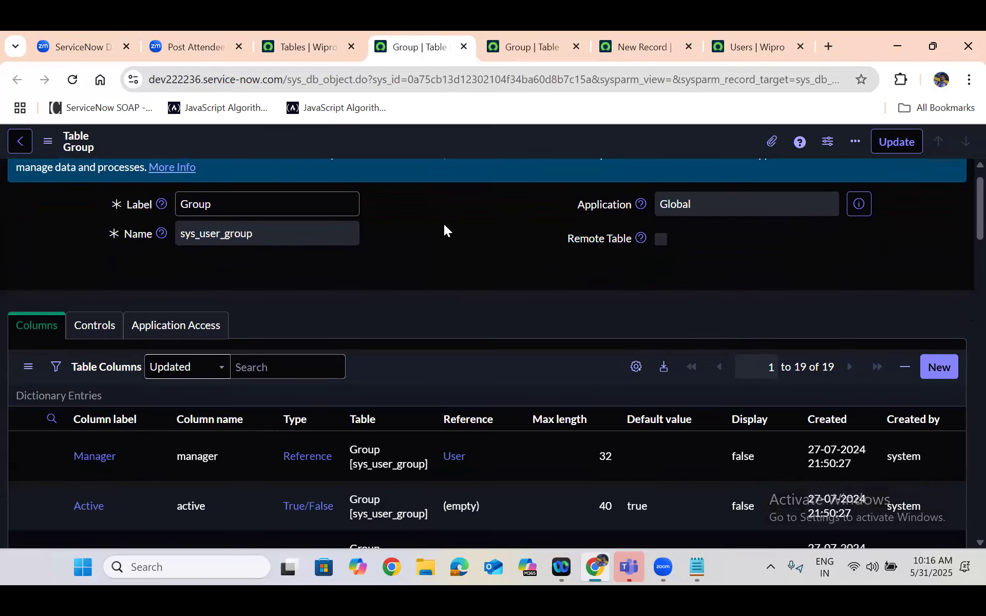
scroll(443, 228, "down", 20)
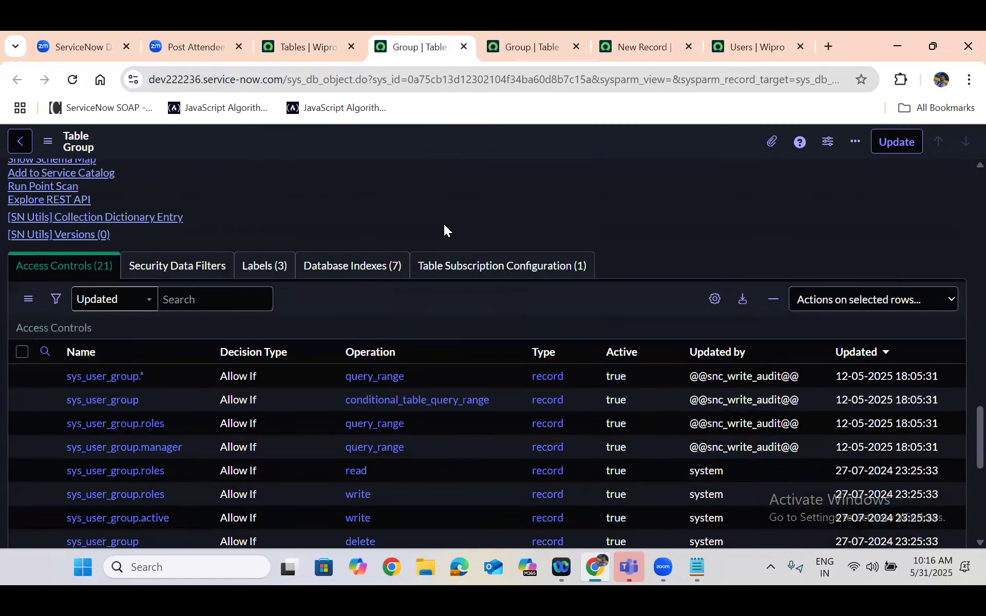
scroll(444, 225, "up", 10)
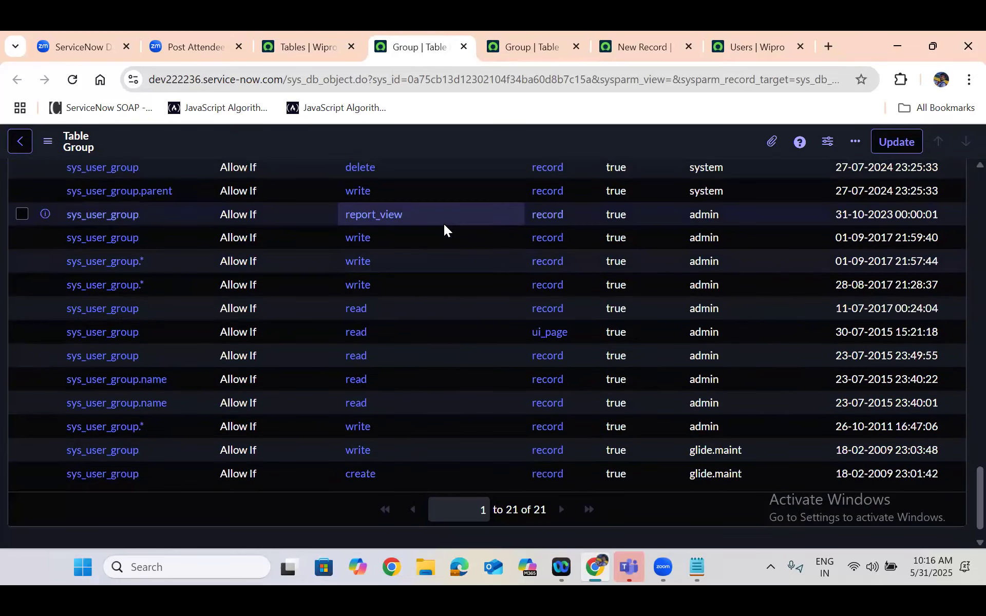
scroll(444, 224, "up", 1)
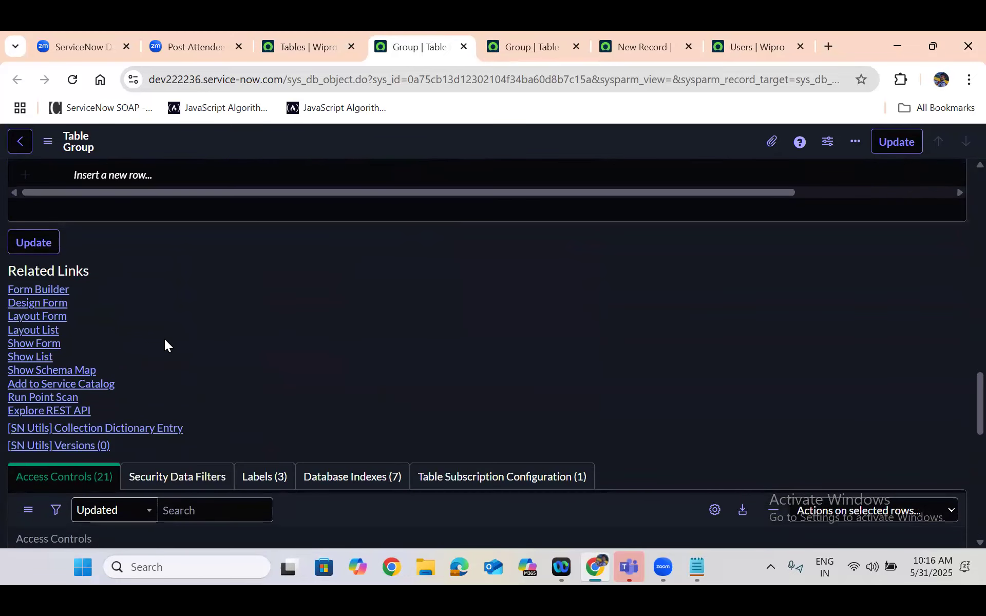
left_click(33, 343)
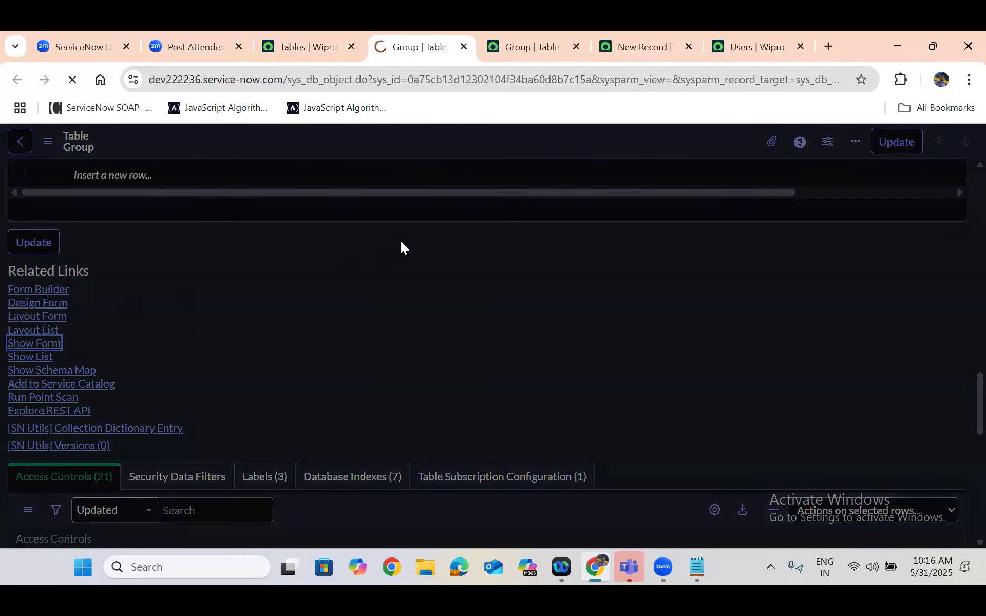
In the duplicated Group definition tab, show the table's list of records from the related links
left_click(530, 44)
scroll(414, 280, "down", 15)
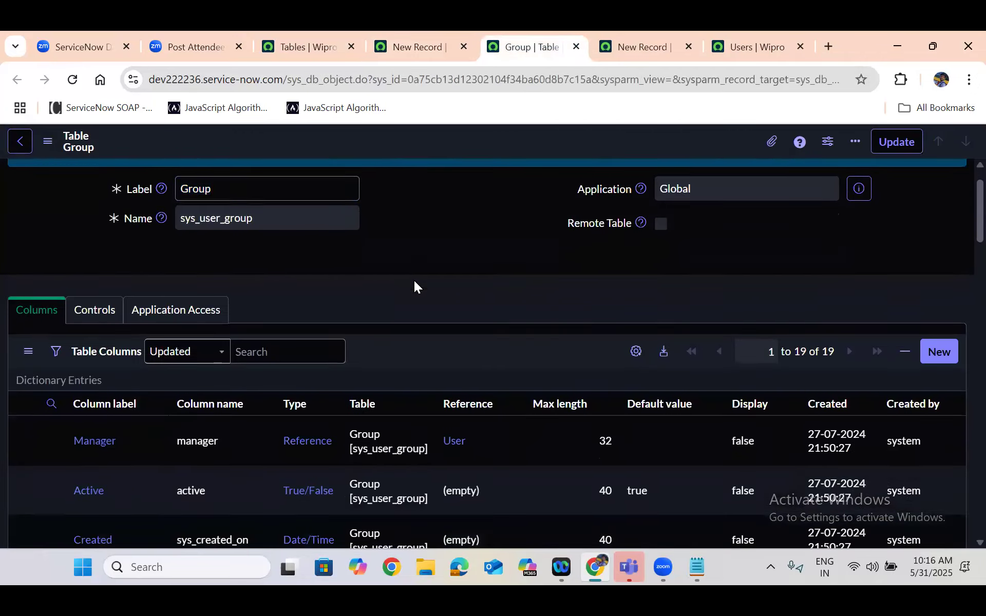
scroll(414, 280, "down", 10)
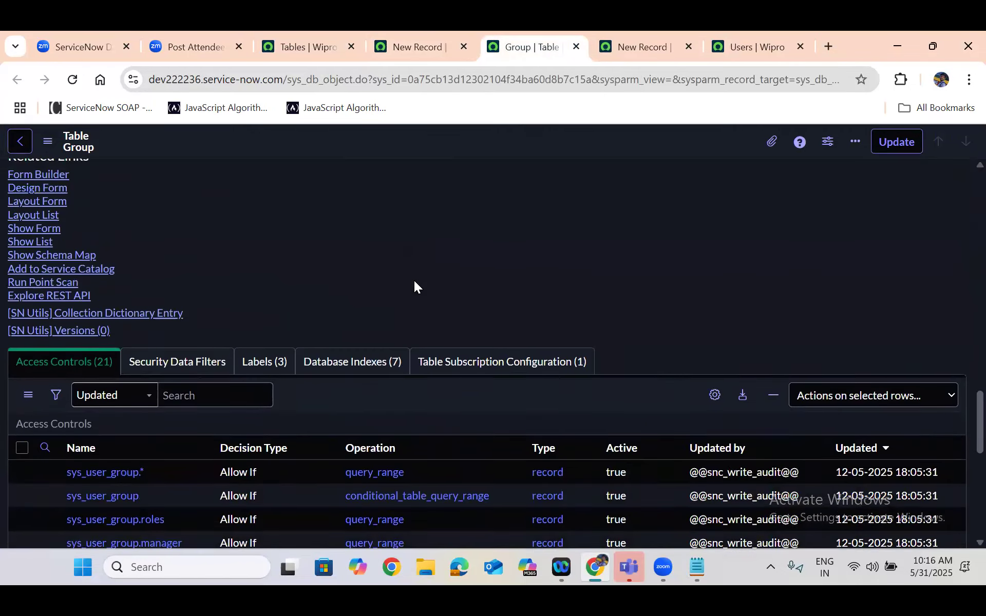
scroll(413, 280, "up", 2)
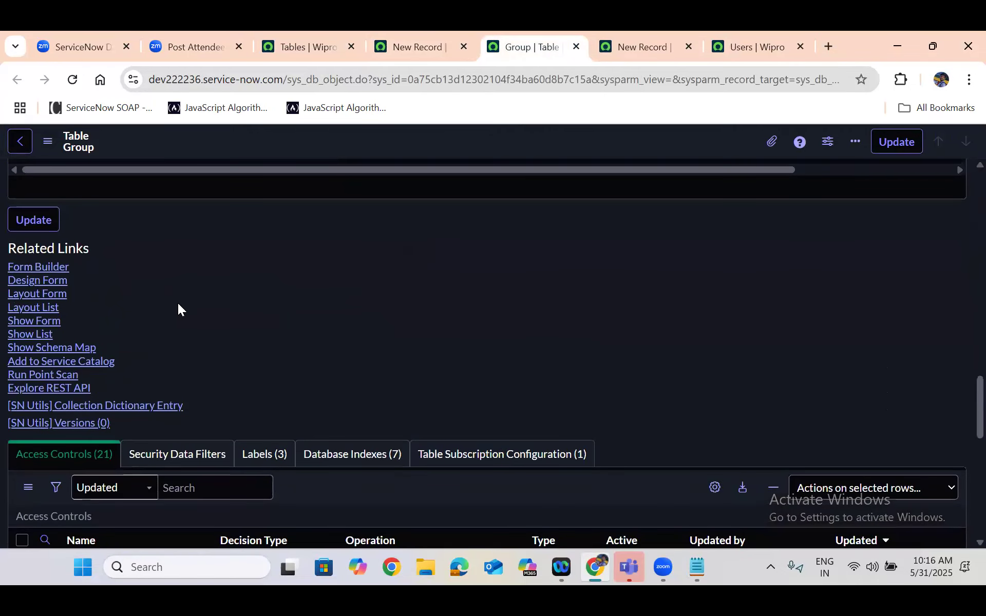
left_click(30, 335)
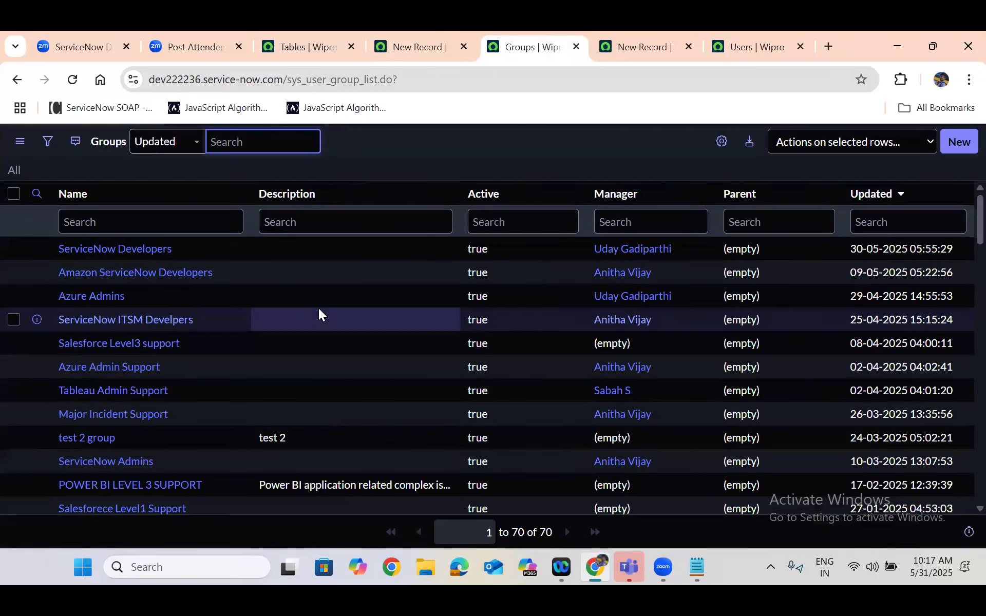
On the blank Group form, enter the name Aws Developers, choose the recently created user as manager, and save the record
left_click(407, 36)
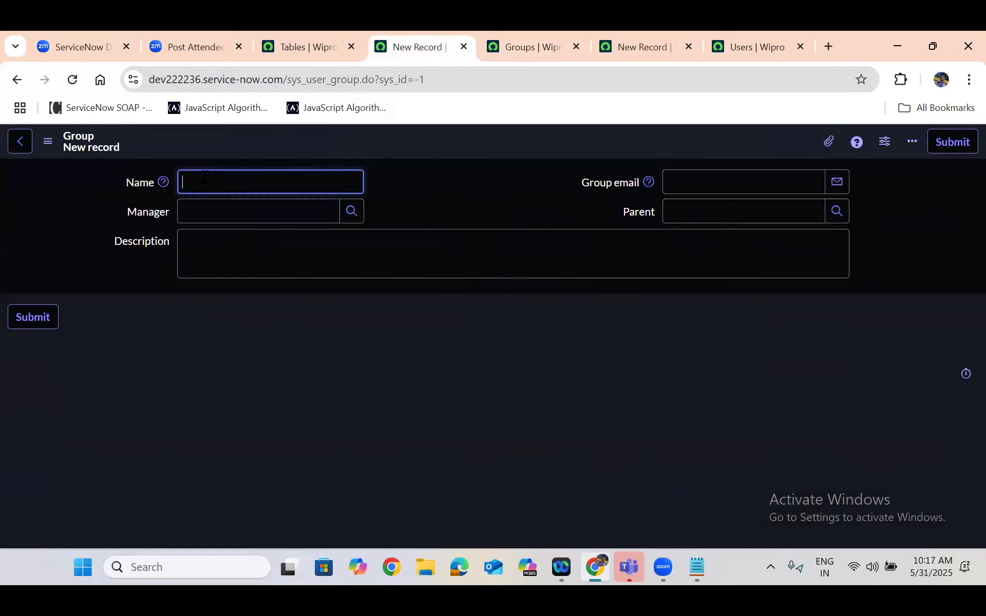
type("Aws Developers")
left_click(205, 203)
type("tr")
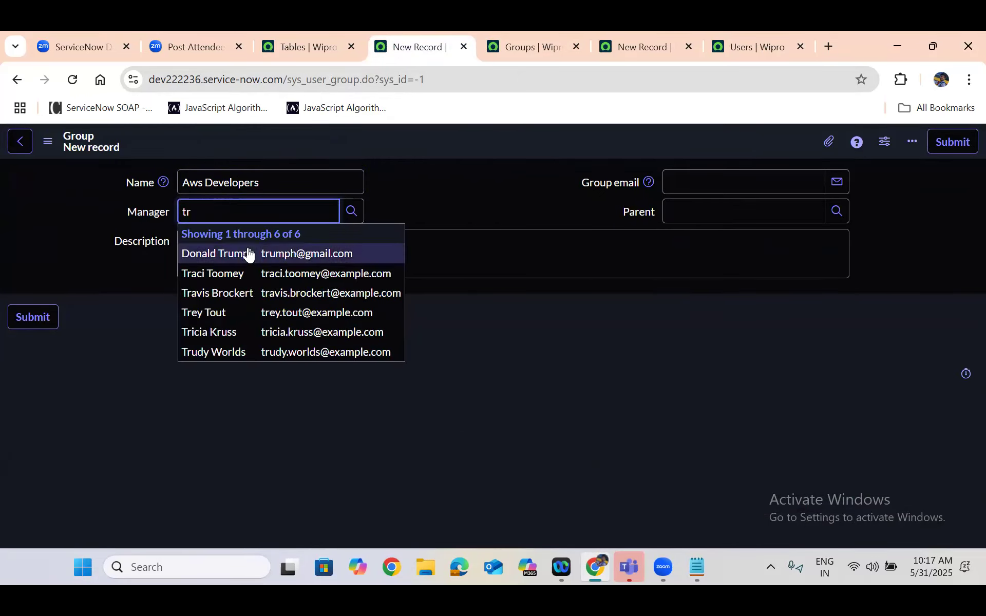
left_click(248, 254)
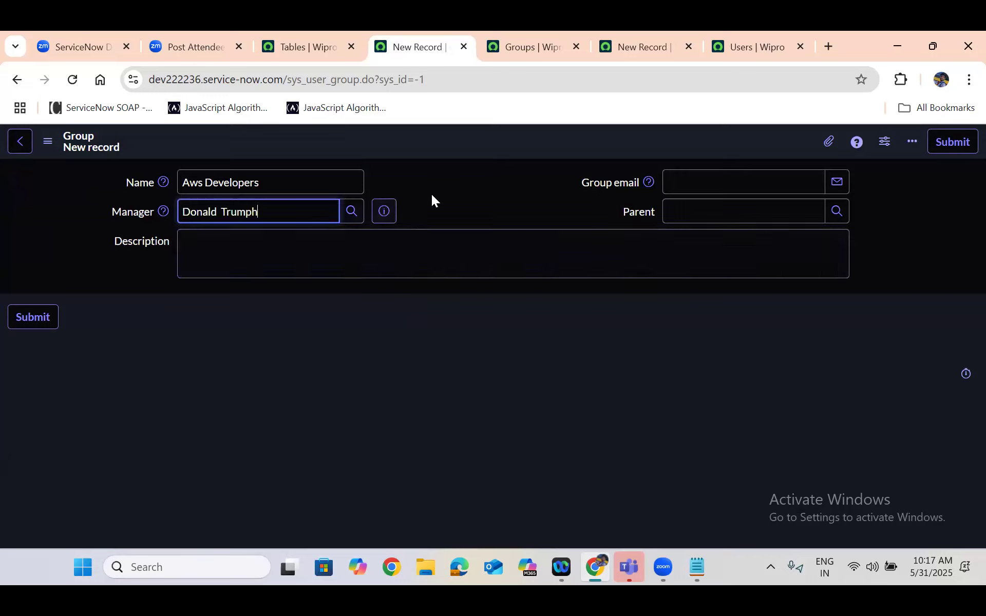
right_click(457, 139)
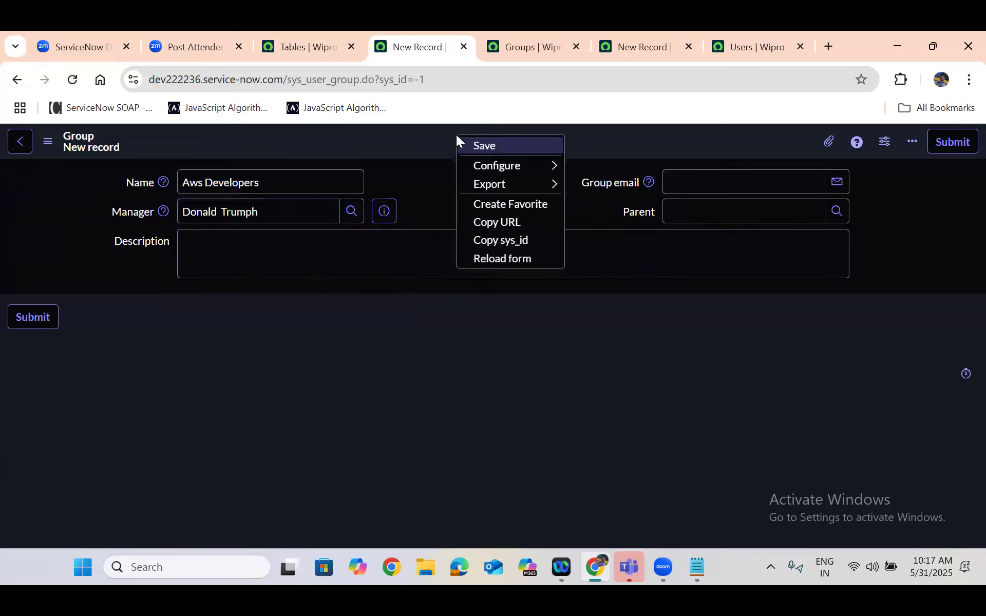
left_click(487, 146)
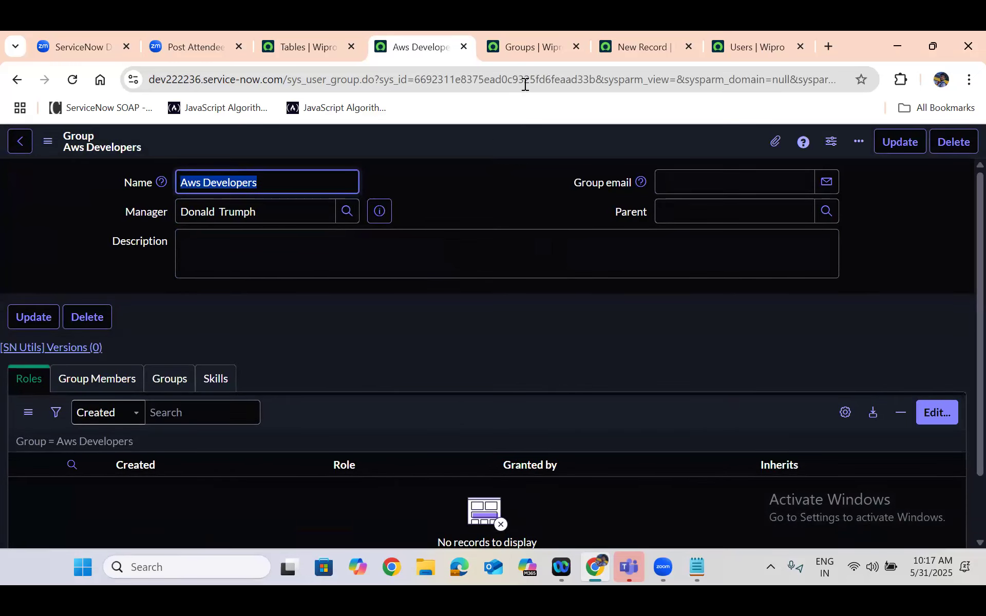
Reload the unfiltered Groups list and locate the Aws Developers record in it
left_click(524, 31)
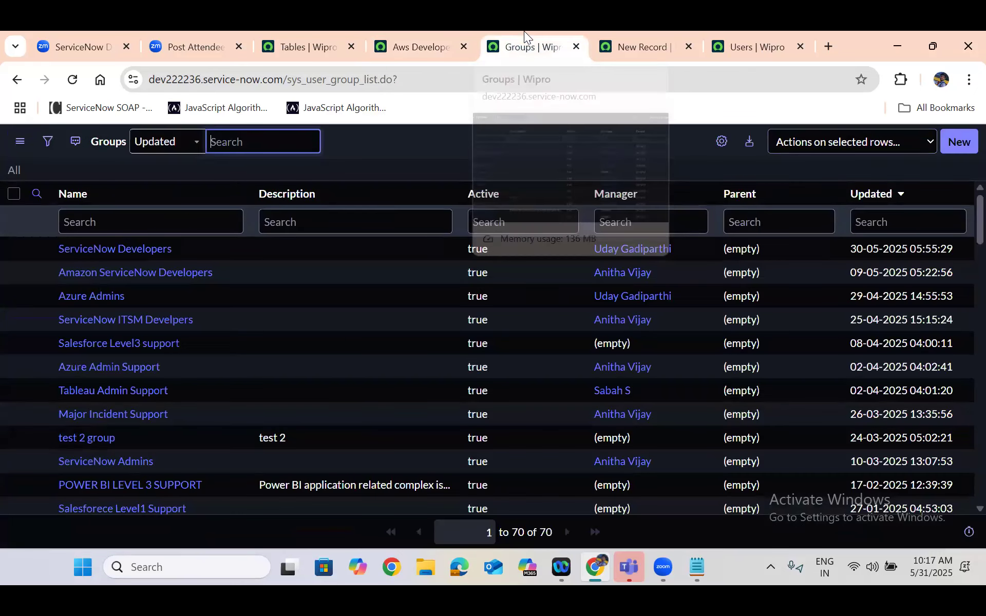
type("b")
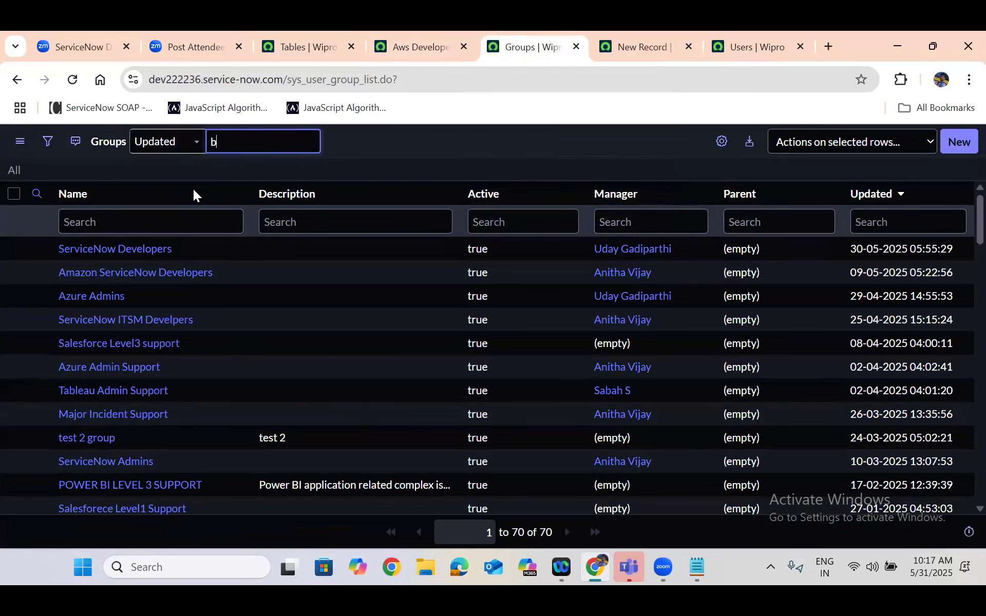
left_click(15, 173)
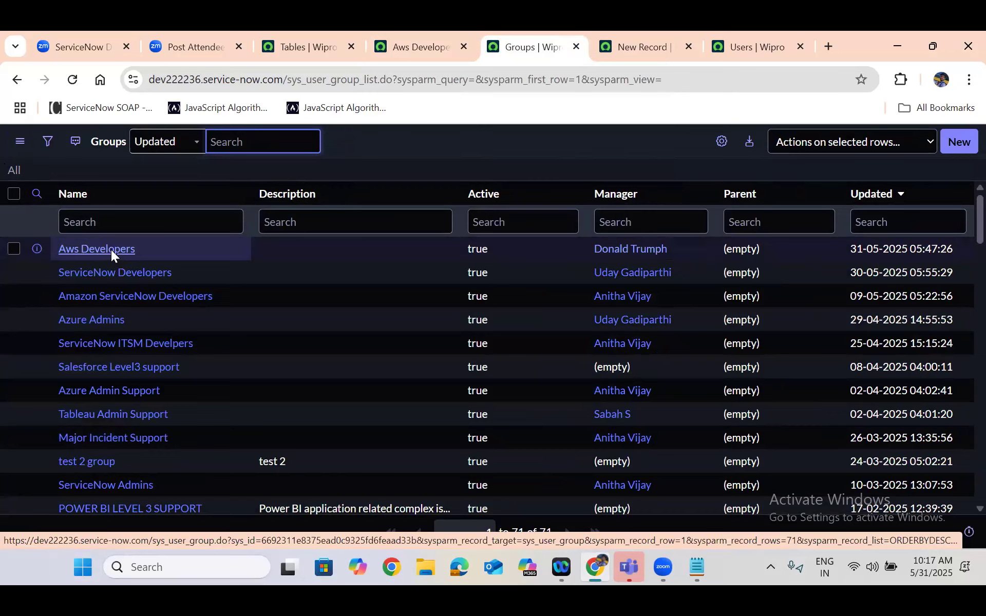
left_click(453, 468)
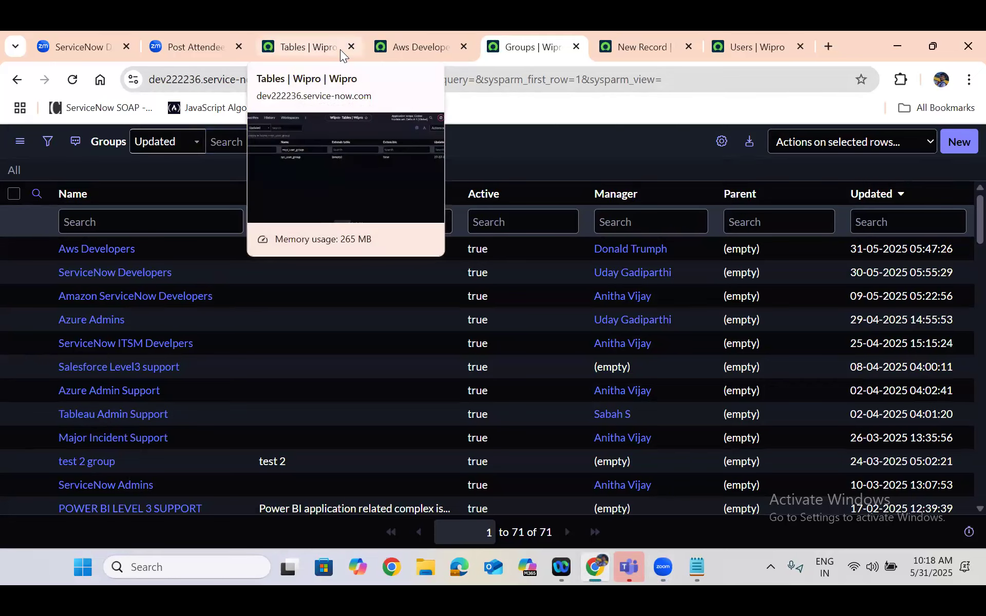
On the ServiceNow Database whiteboard, point out the User, Group and Incident table boxes and the frame enclosing all tables
left_click(60, 35)
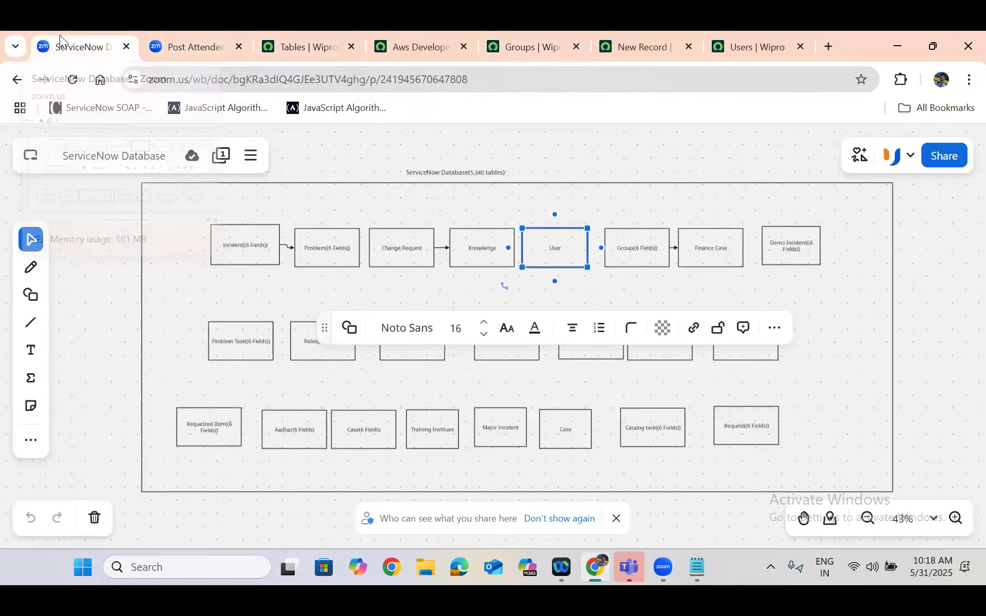
left_click(219, 188)
left_click(543, 238)
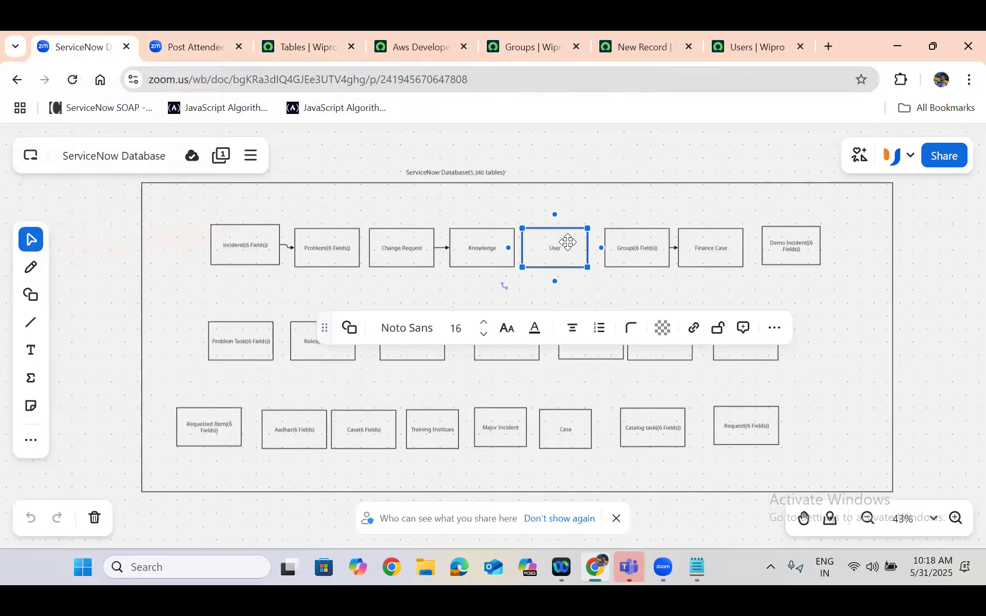
left_click(657, 237)
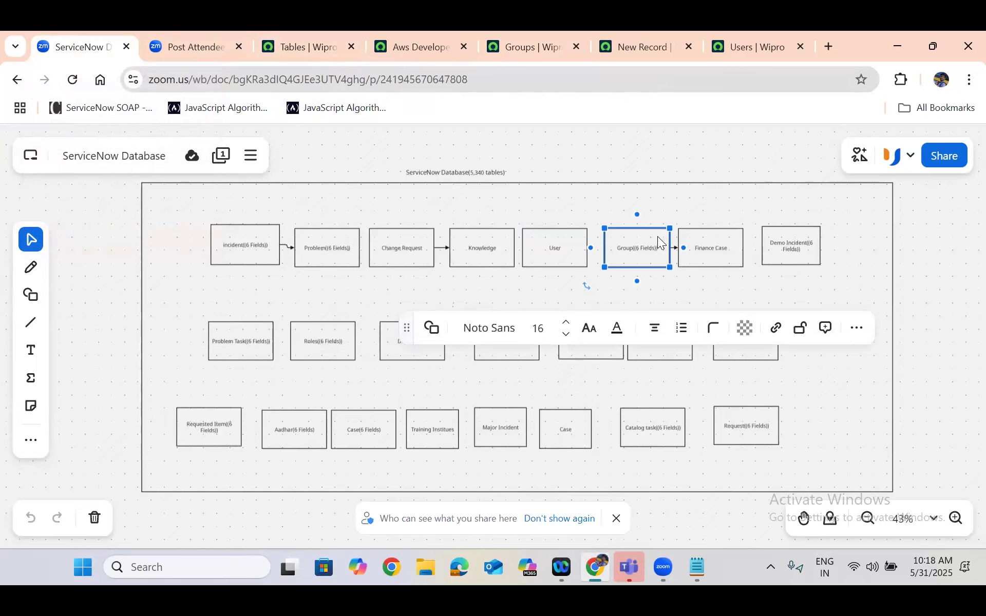
left_click(265, 234)
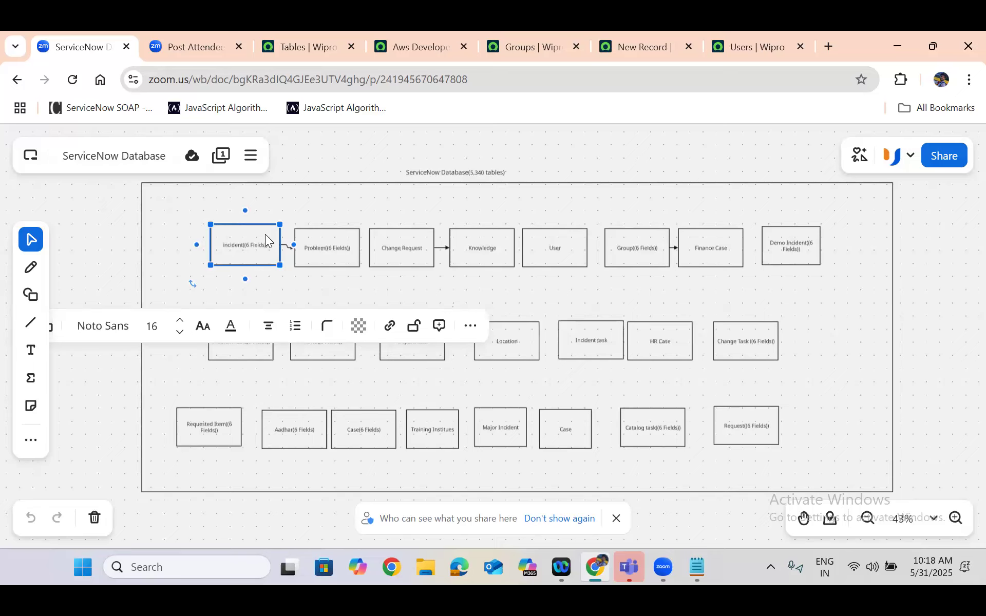
left_click(160, 195)
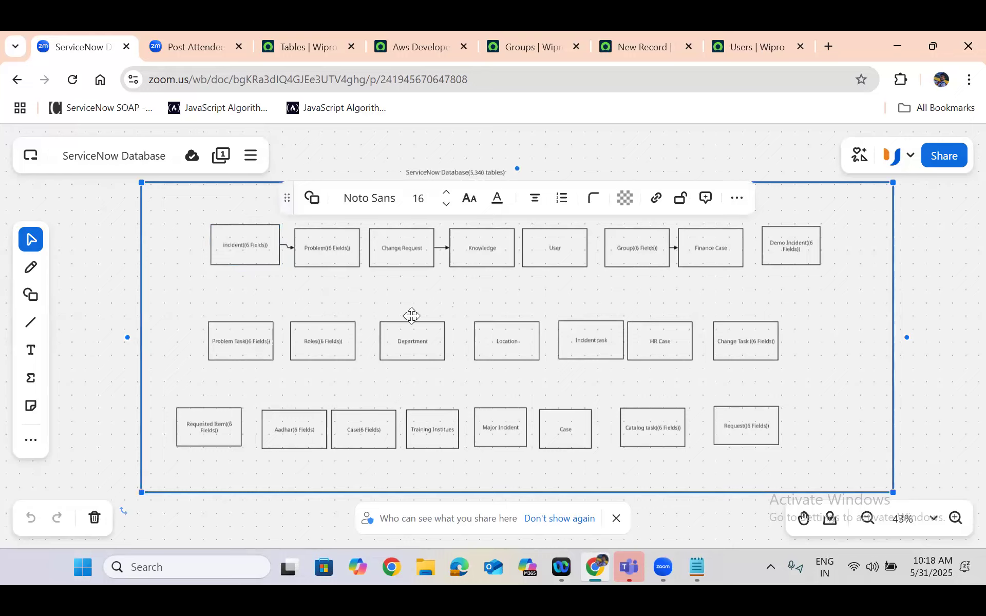
left_click(234, 247)
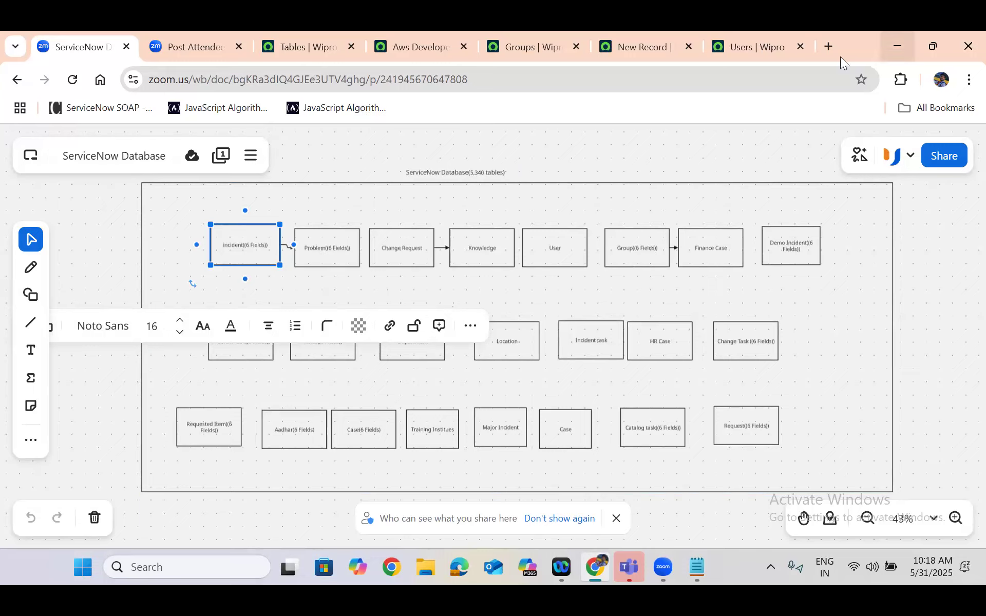
In a new browser tab, search Google for "what table in software"
left_click(832, 46)
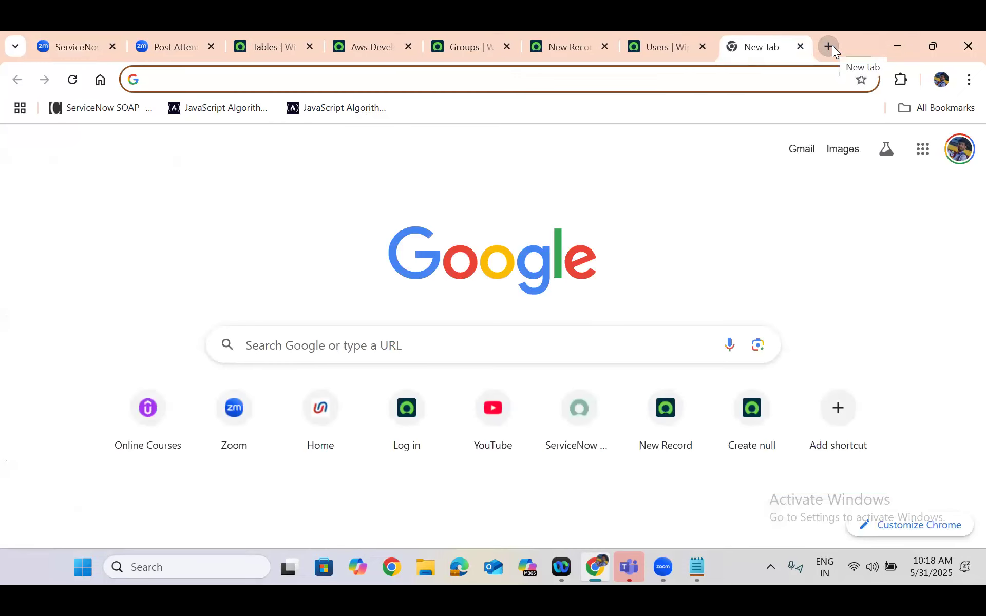
type("table ")
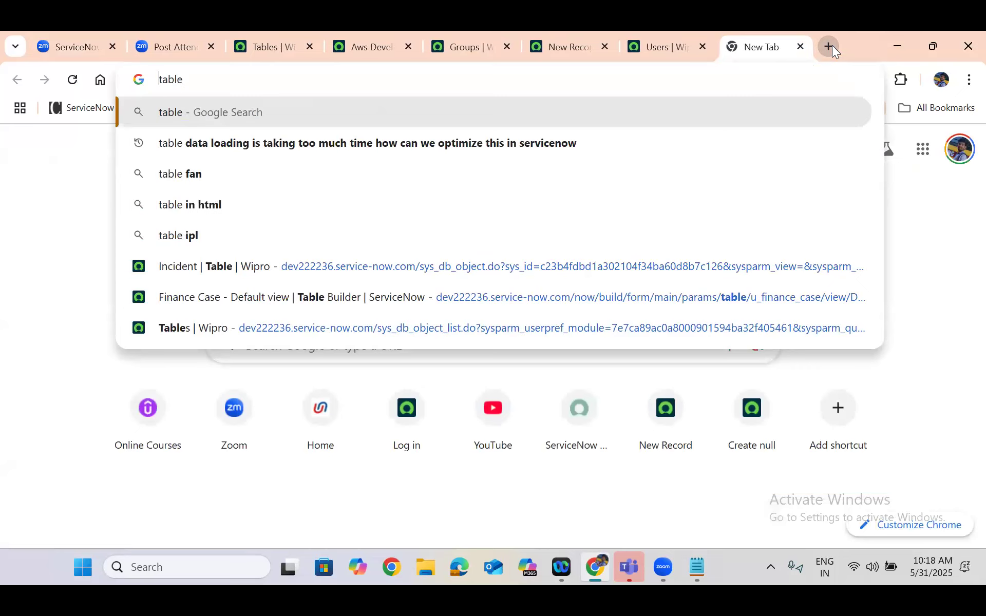
type("what ")
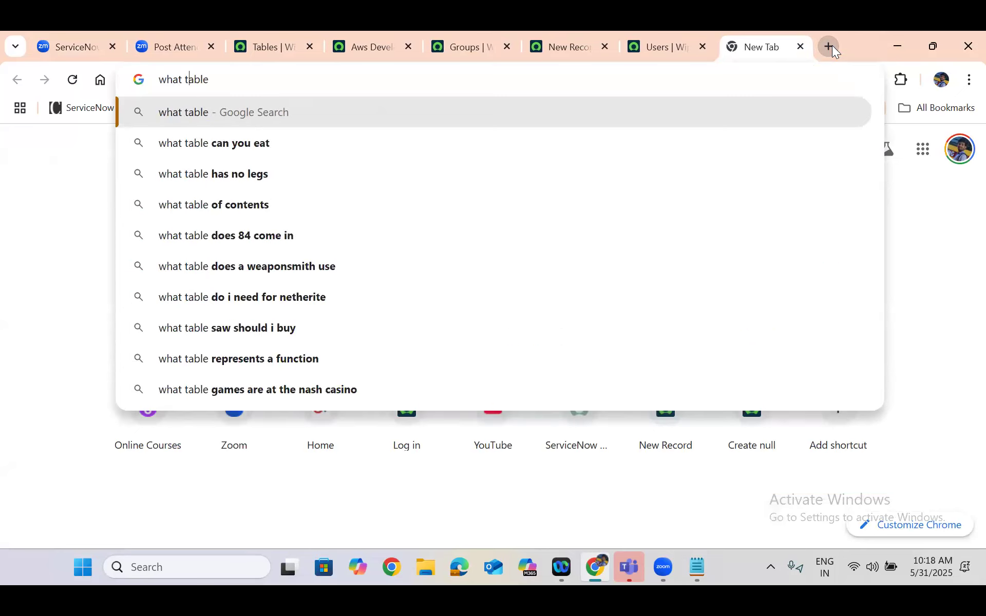
type("in software")
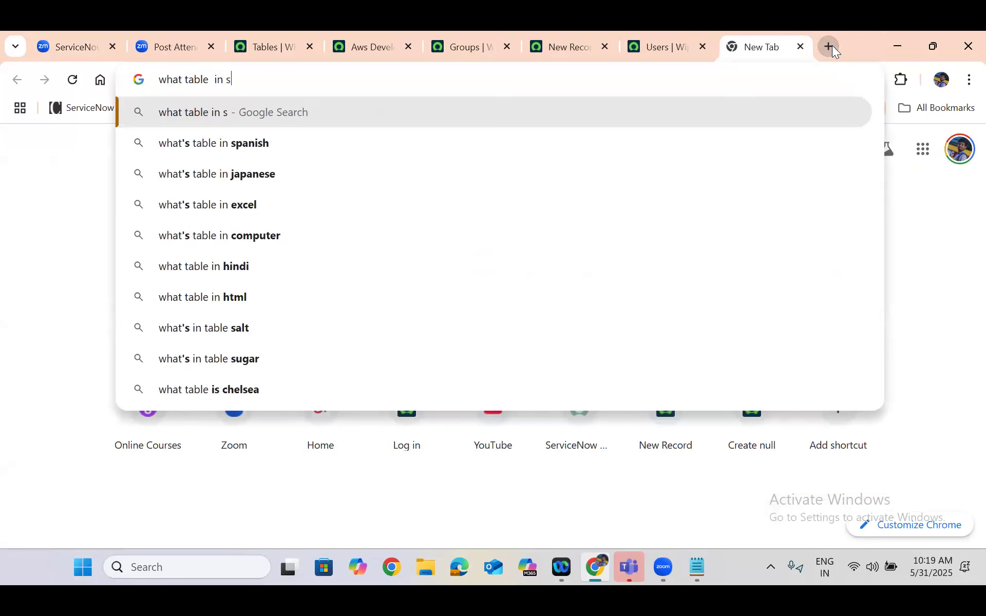
key("Return")
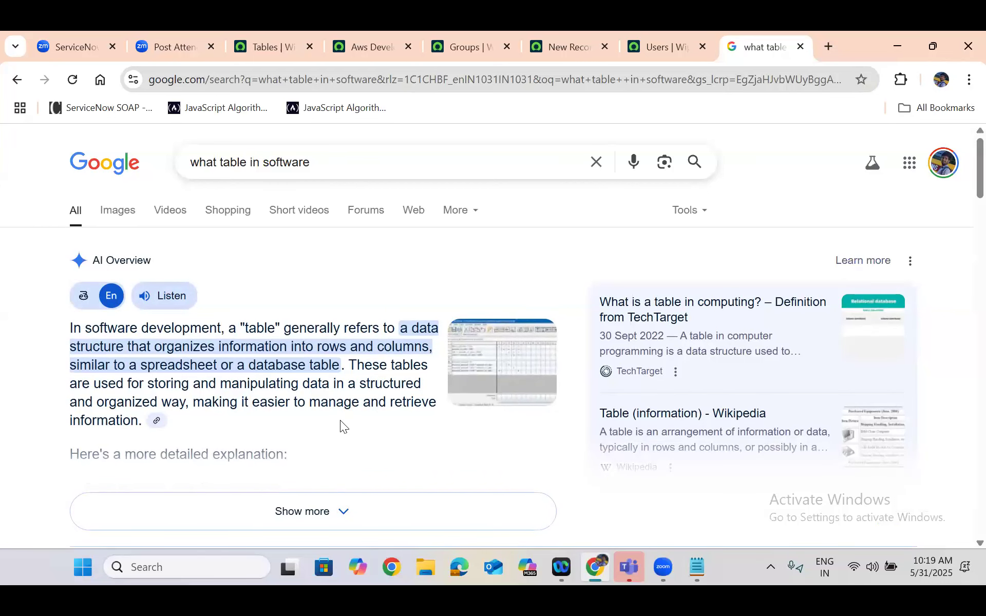
View the AI Overview's example table image and its LogicGem source page, and close that page
scroll(340, 420, "down", 5)
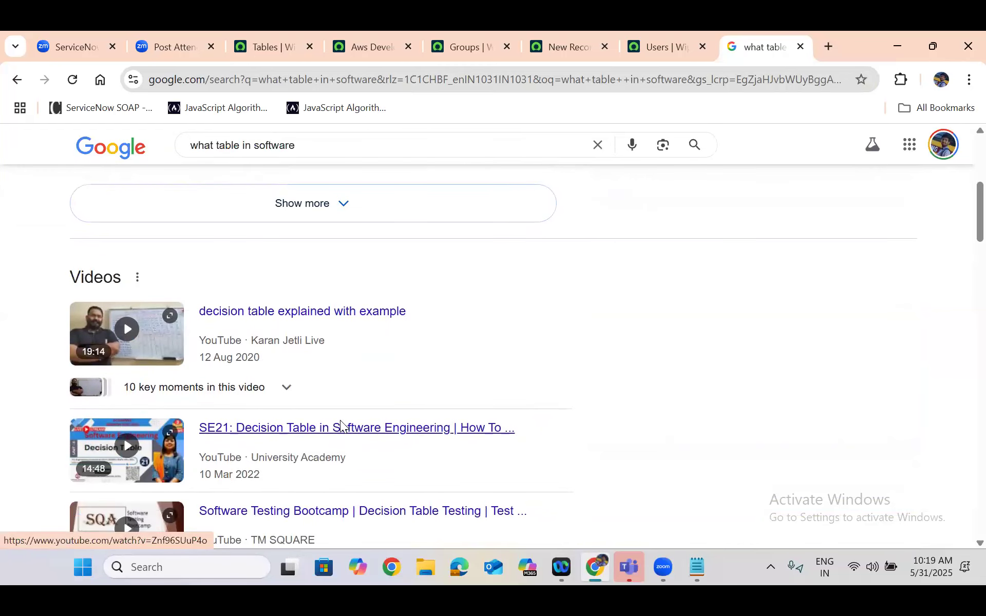
scroll(339, 427, "up", 5)
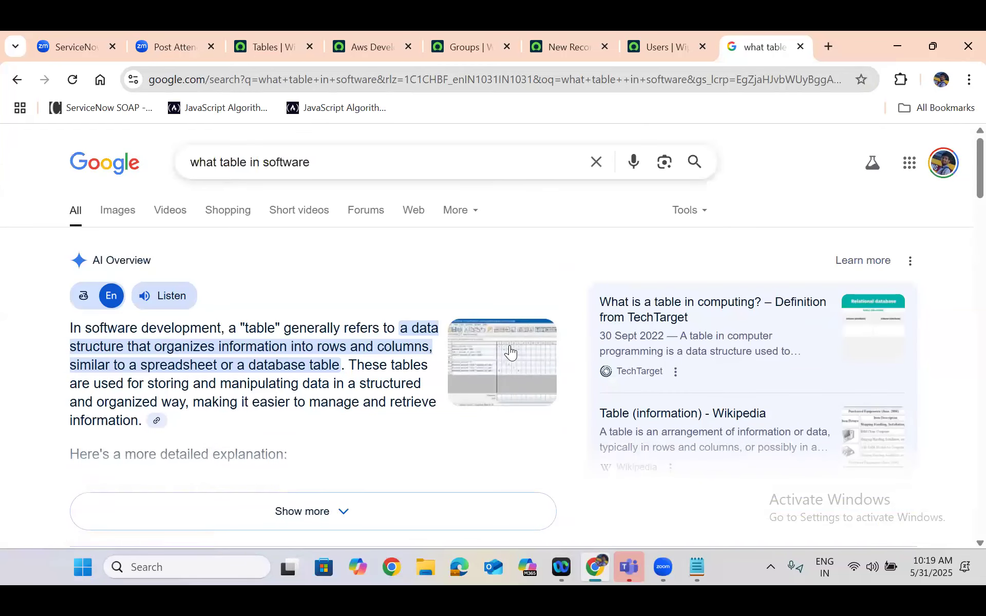
left_click(509, 352)
left_click(796, 332)
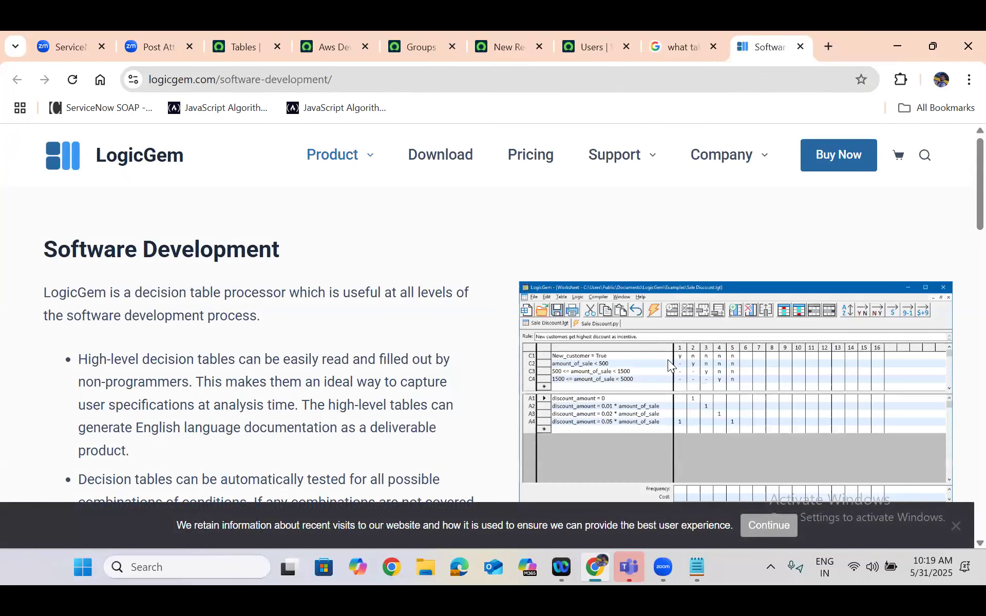
left_click(800, 47)
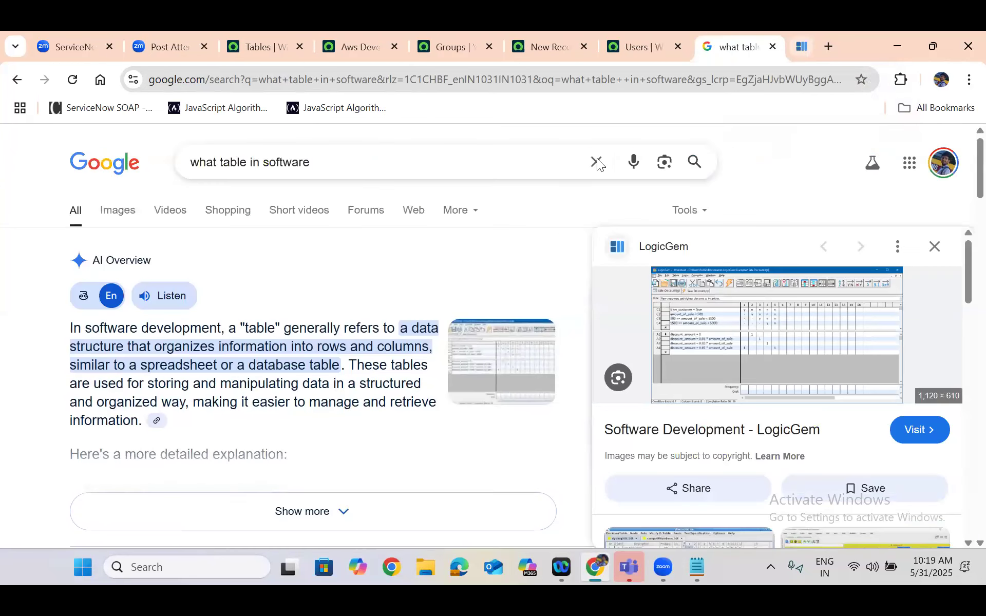
Highlight the words about rows and columns in the AI Overview's definition of a table
scroll(483, 237, "down", 1)
scroll(483, 244, "down", 2)
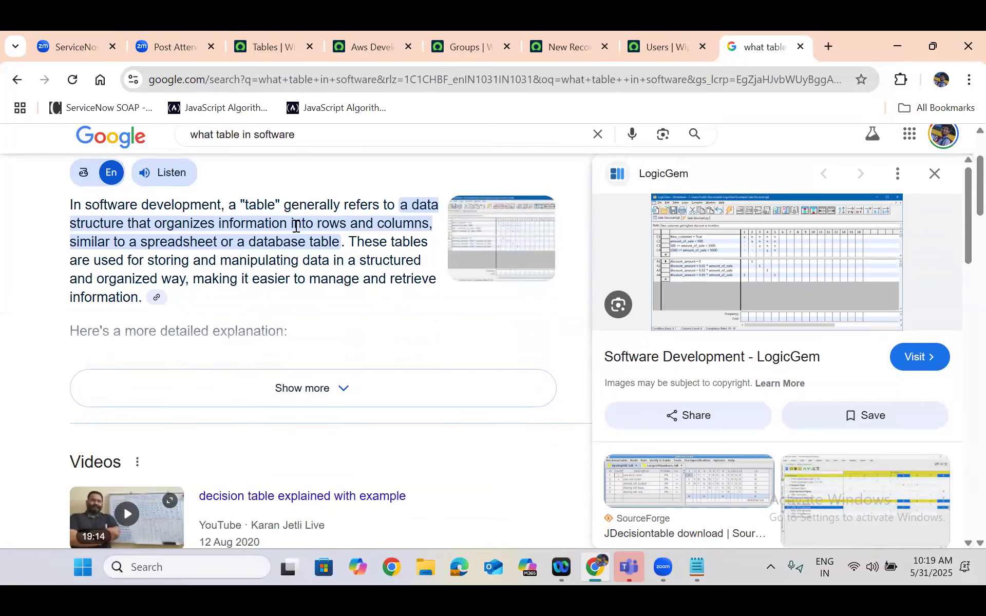
left_click_drag(292, 224, 429, 223)
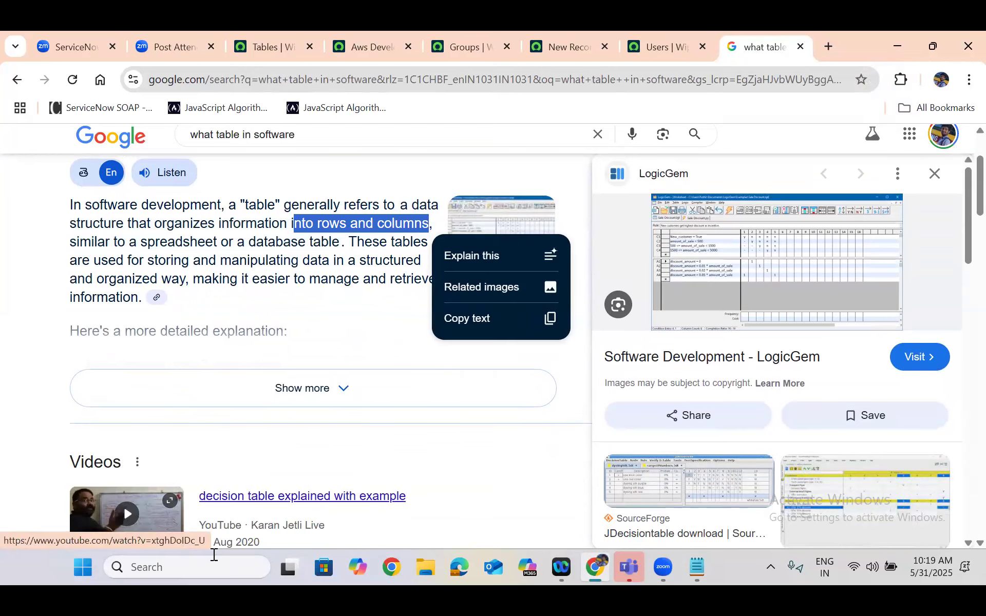
Switch to Excel 2016 by launching it, and dismiss the Office Activation Wizard
left_click(166, 573)
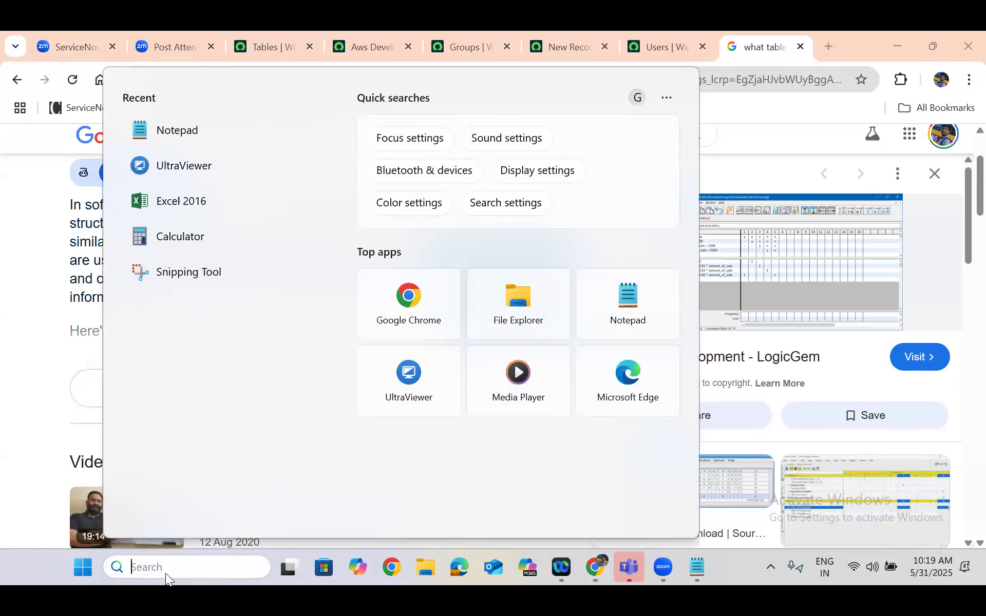
type("excel")
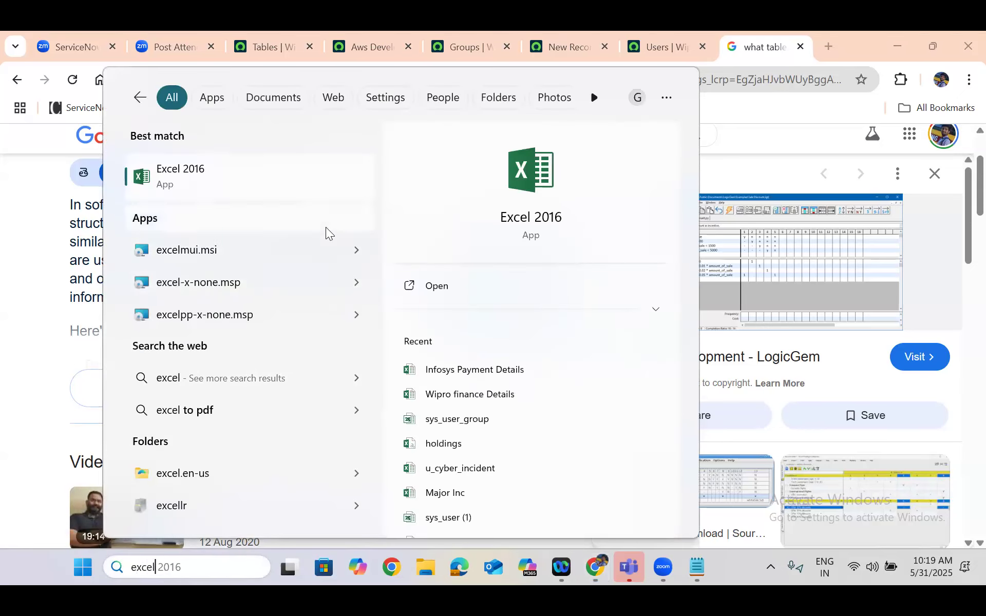
left_click(209, 176)
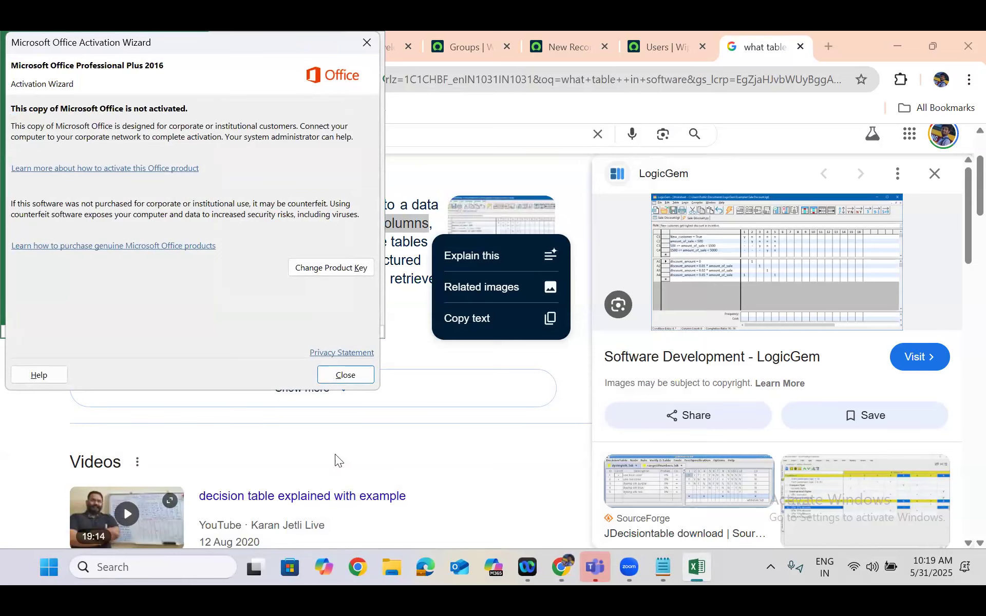
left_click(339, 376)
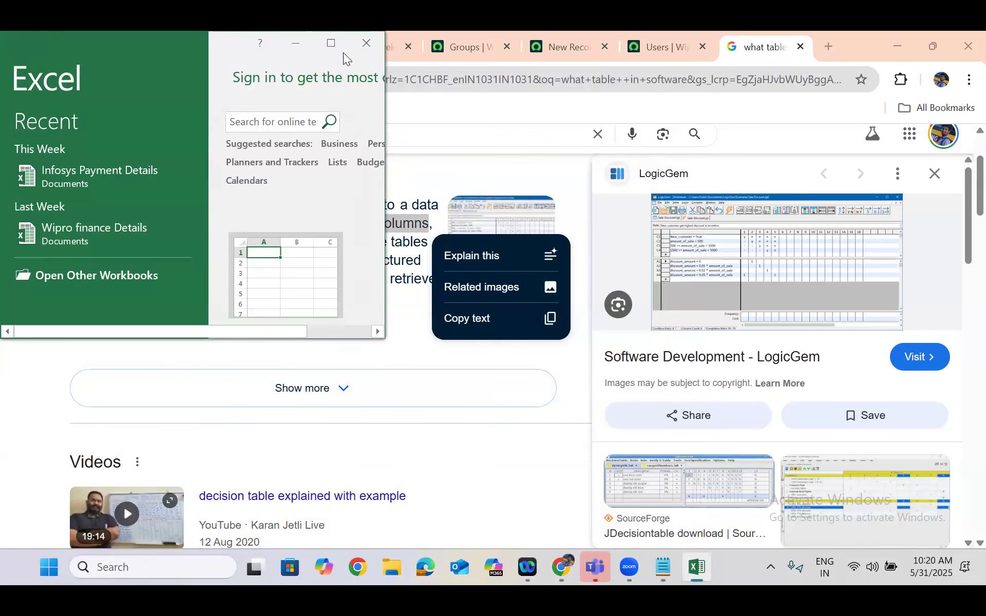
Maximize the Excel window and create a blank workbook
mouse_move(344, 53)
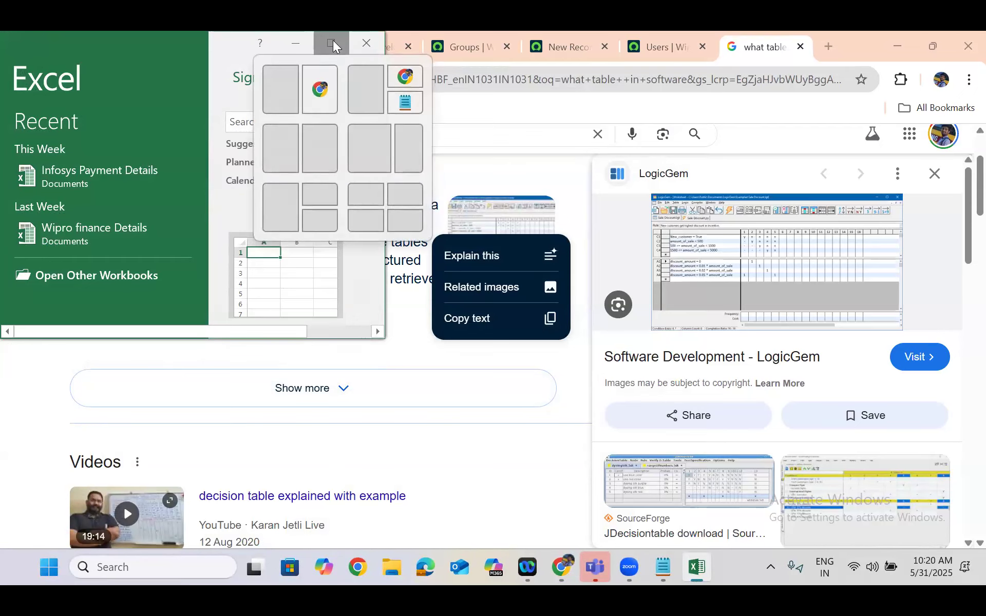
left_click(331, 41)
left_click(303, 191)
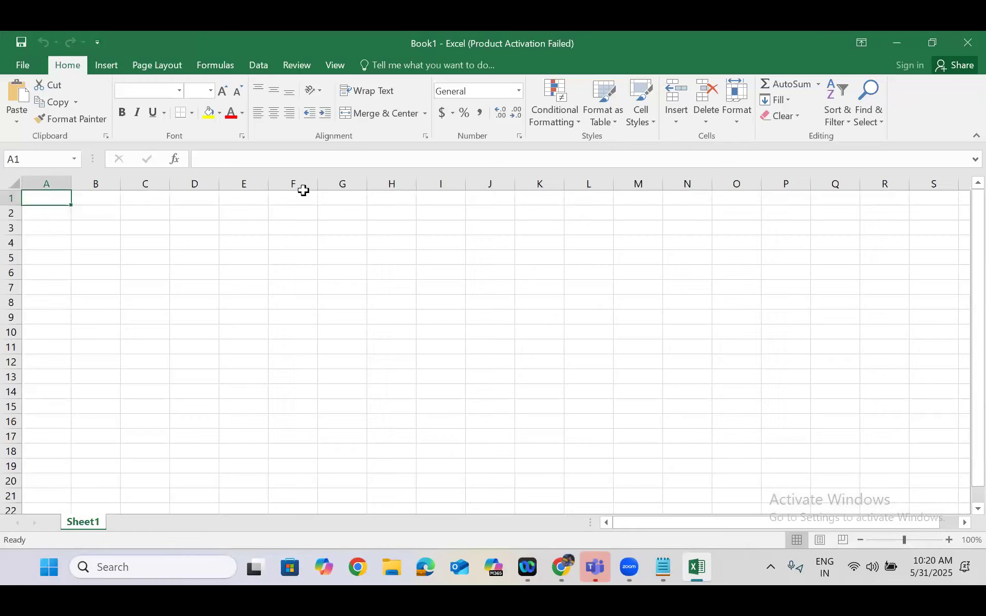
left_click(303, 191)
Apply All Borders to the cell range E8:L16 on Sheet1 to form a table grid
left_click(247, 302)
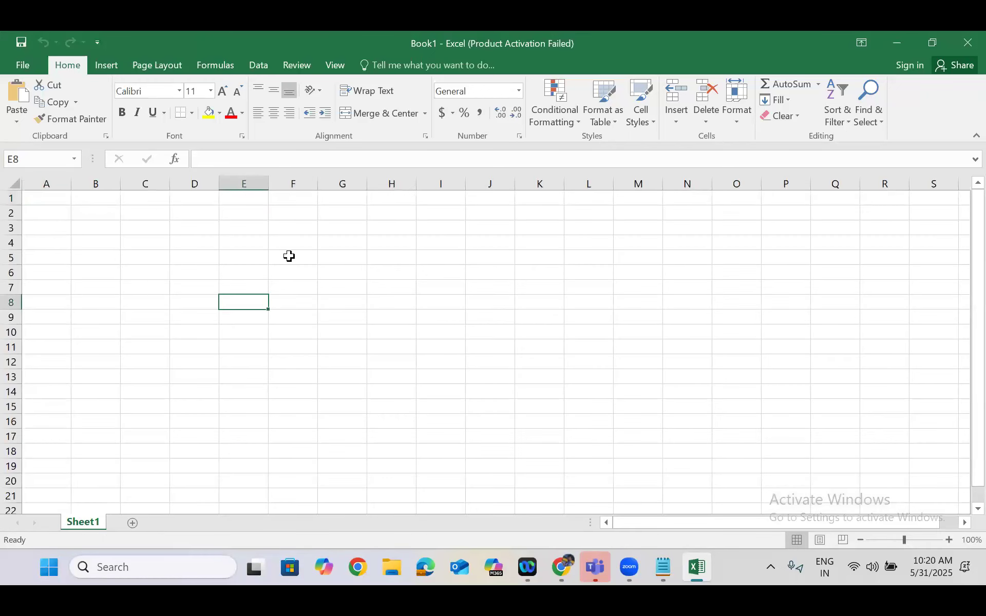
key("shift+Right")
key("shift+Right")
key("shift+Right")
key("shift+Right")
key("shift+Right")
key("shift+Right")
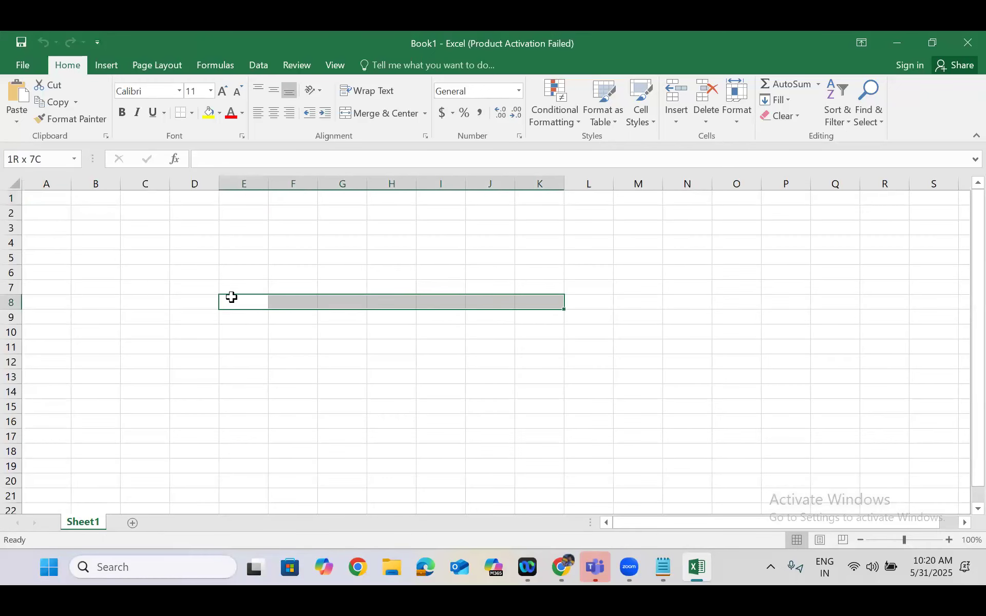
key("shift+Down")
key("shift+Down")
key("shift+Down")
key("shift+Down")
key("shift+Down")
key("shift+Down")
key("shift+Down")
key("shift+Down")
key("shift+Right")
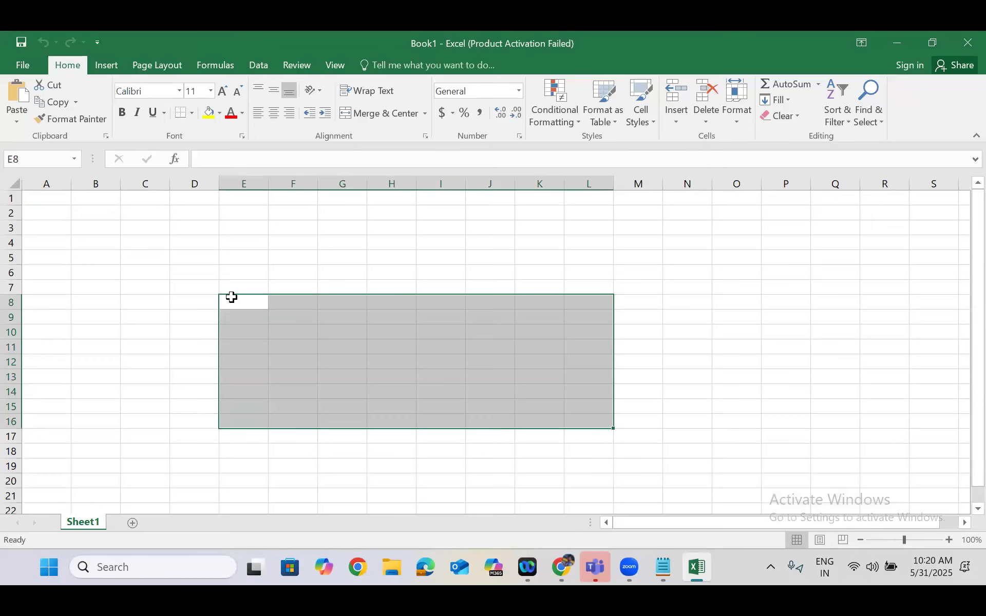
right_click(415, 334)
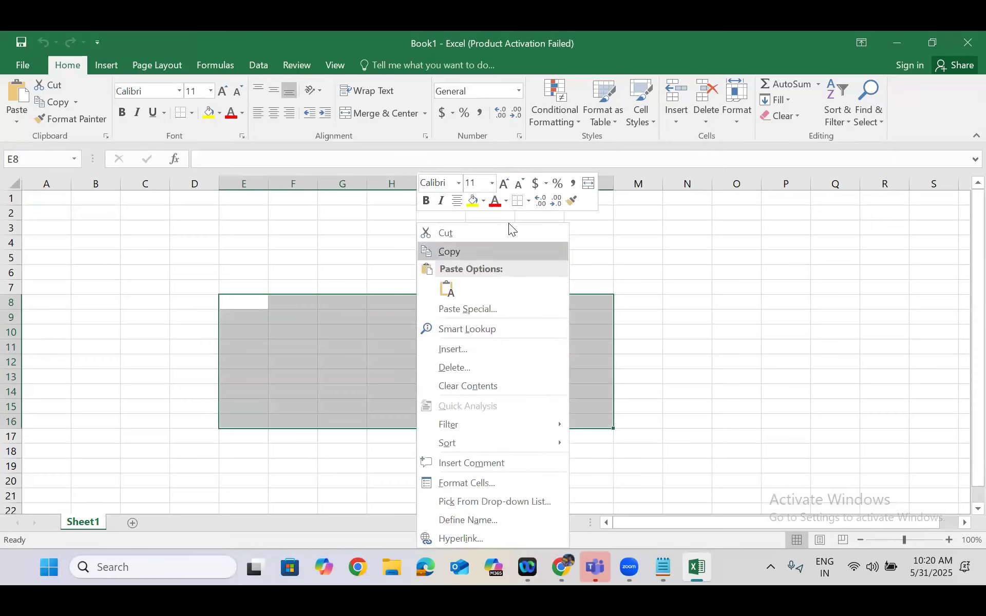
left_click(527, 201)
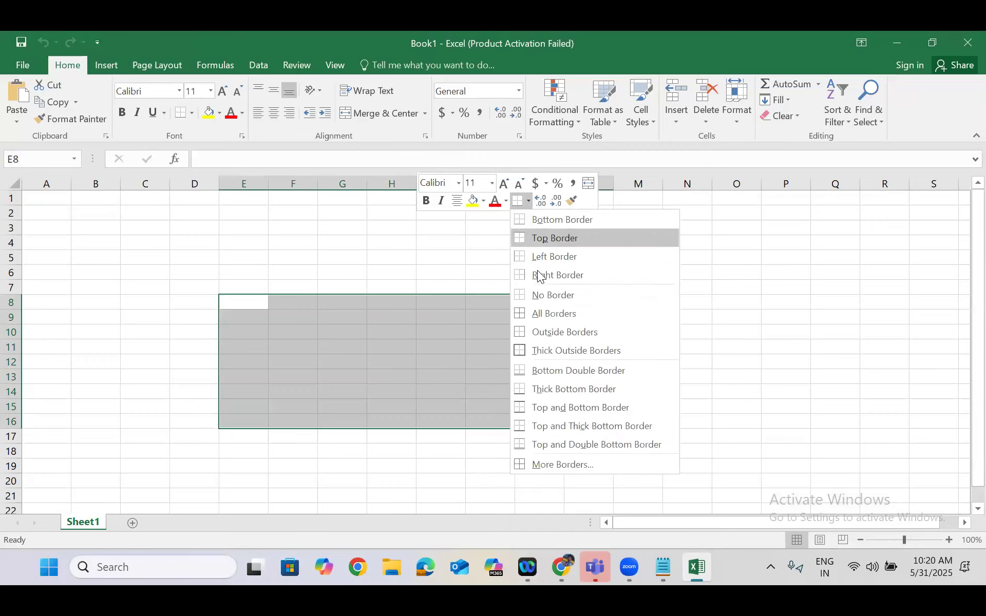
left_click(540, 312)
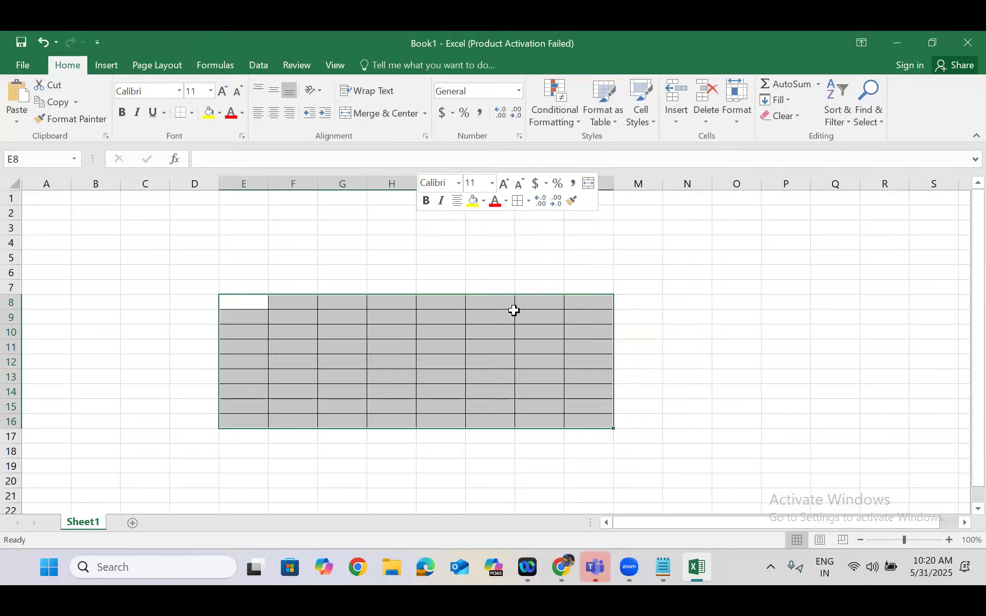
Select the first row of the bordered grid from E8, and extend the selection over the whole range E8:L16
left_click(182, 305)
left_click(235, 305)
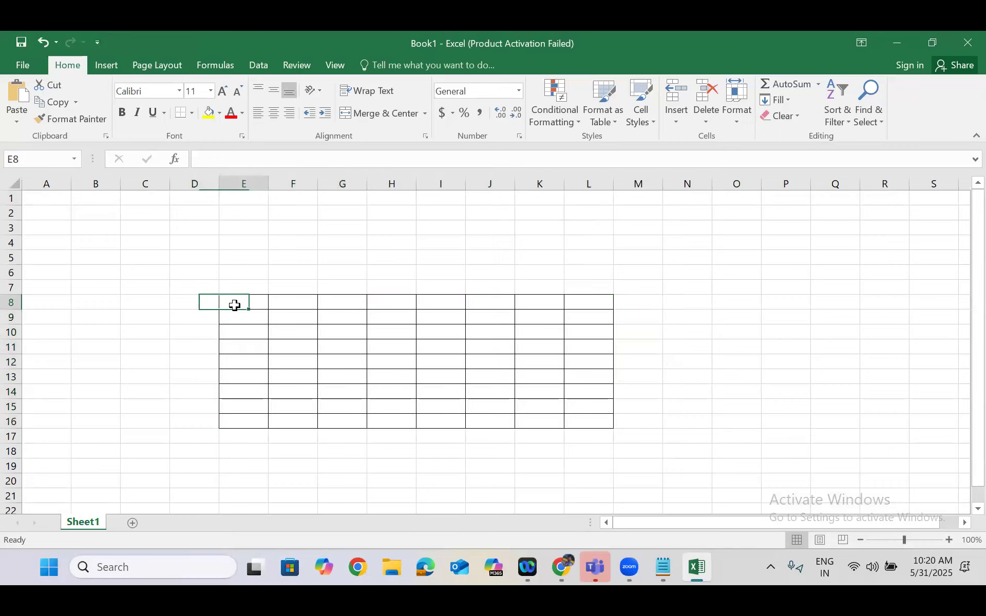
key("shift+Right")
key("shift+Right")
key("shift+Right")
key("shift+Right")
key("shift+Right")
key("shift+Right")
key("shift+Right")
key("shift+Right")
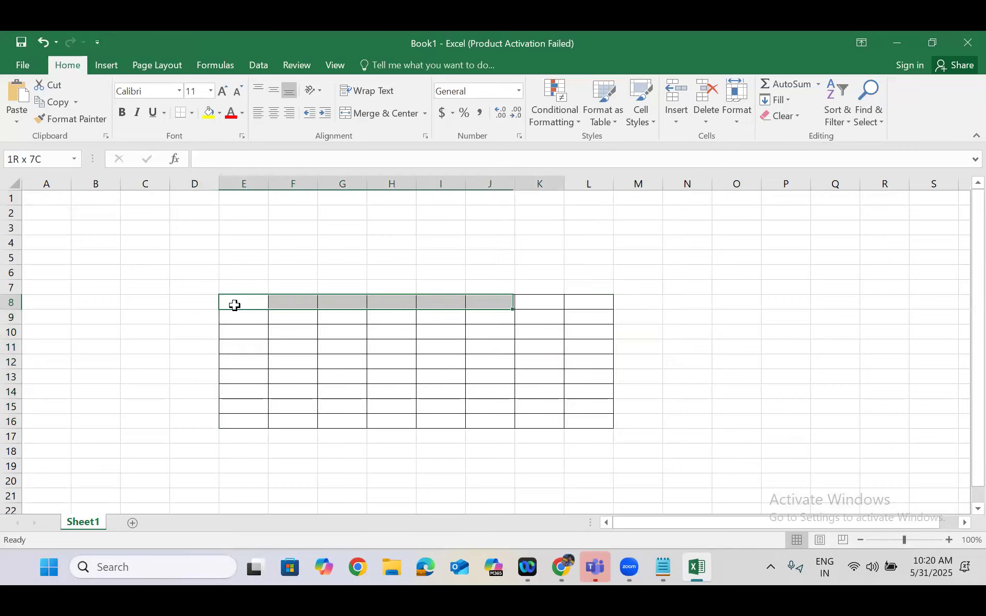
key("shift+Left")
key("shift+Down")
key("shift+Down")
key("shift+Down")
key("shift+Down")
key("shift+Down")
key("shift+Down")
key("shift+Down")
key("shift+Down")
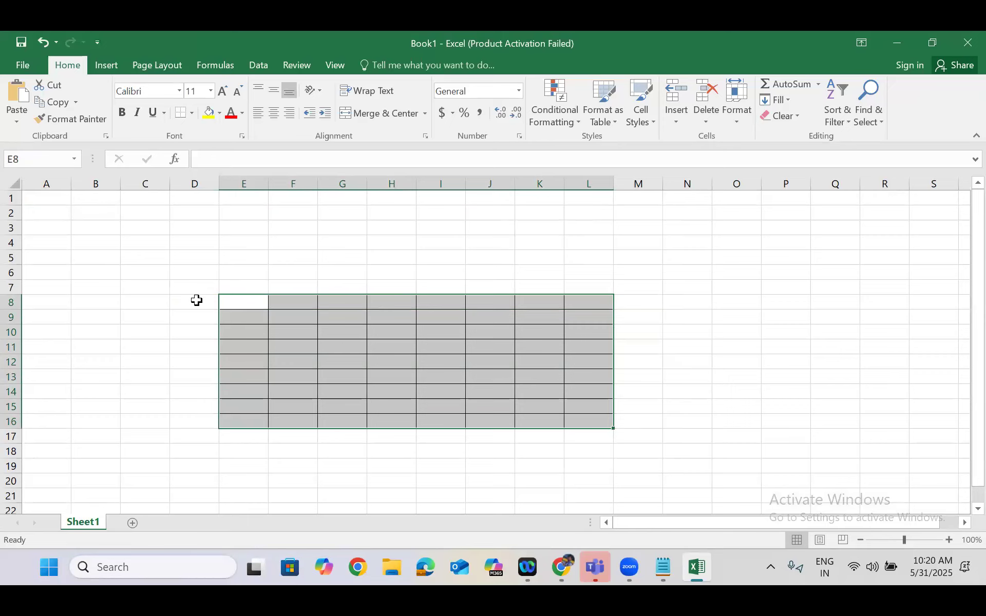
Select worksheet rows 8 through 16 one after another to point out each row of the bordered table
left_click(13, 302)
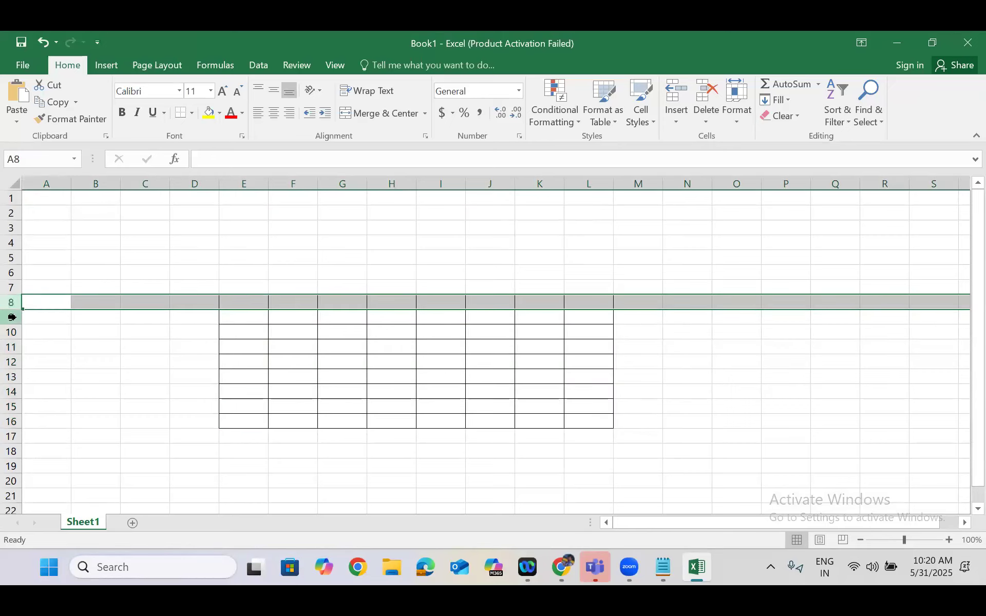
left_click(12, 316)
left_click(11, 333)
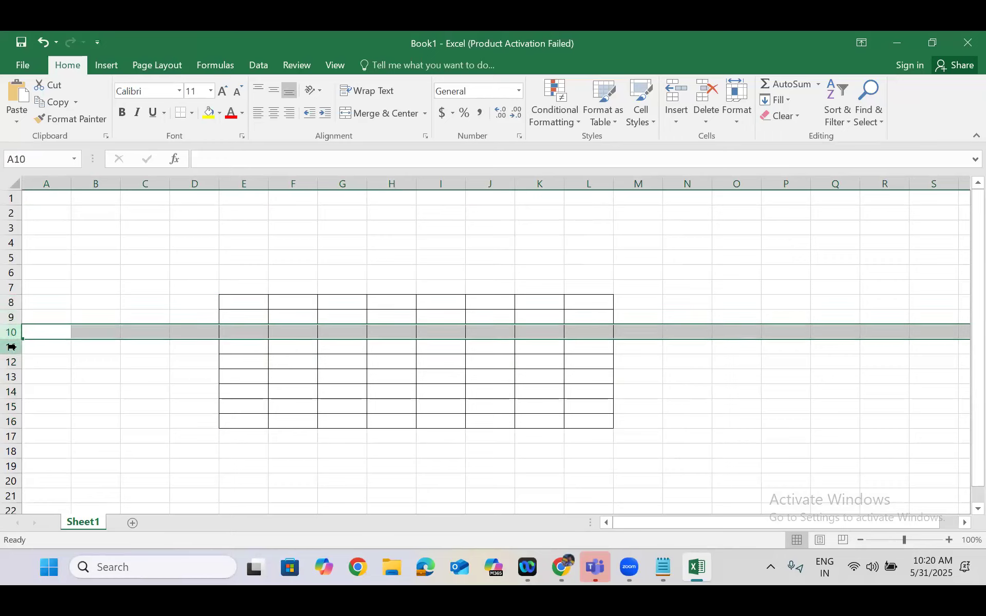
left_click(12, 347)
left_click(11, 362)
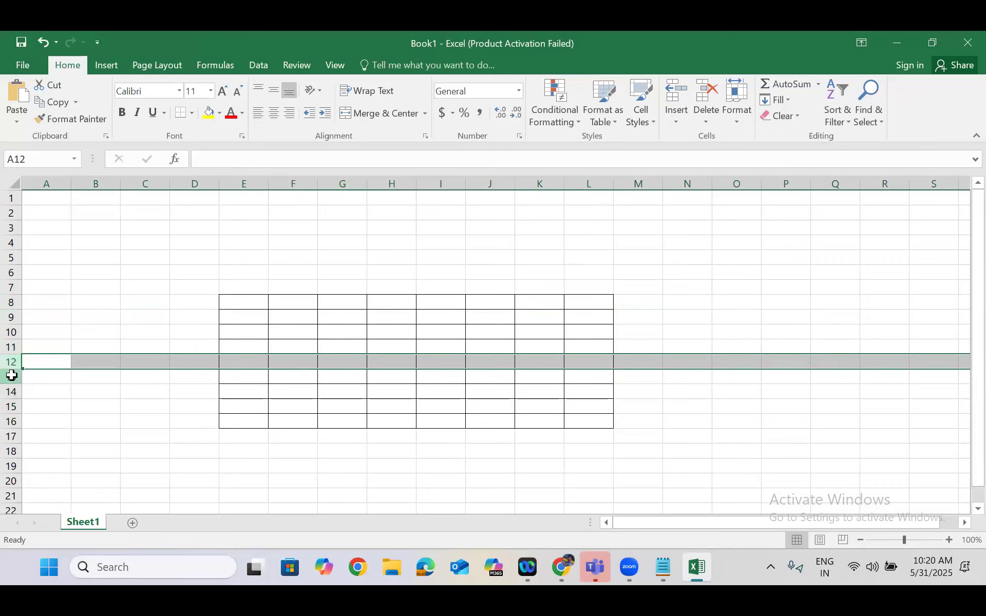
left_click(11, 377)
left_click(11, 391)
left_click(11, 406)
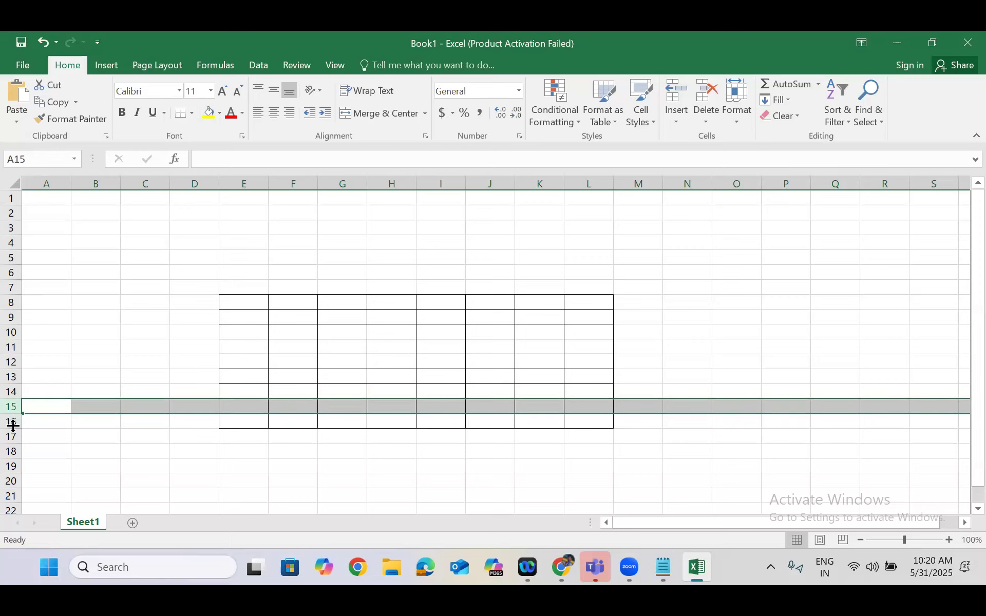
left_click(12, 422)
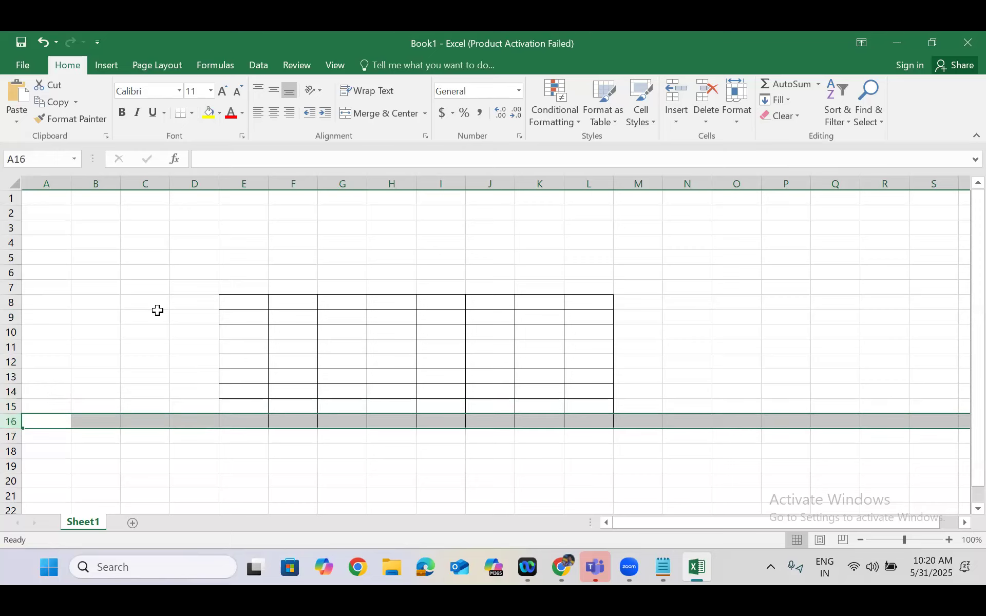
Label the table's rows in D8:D16 by entering Row 1 in D8 and filling the series down to Row 9
left_click(172, 302)
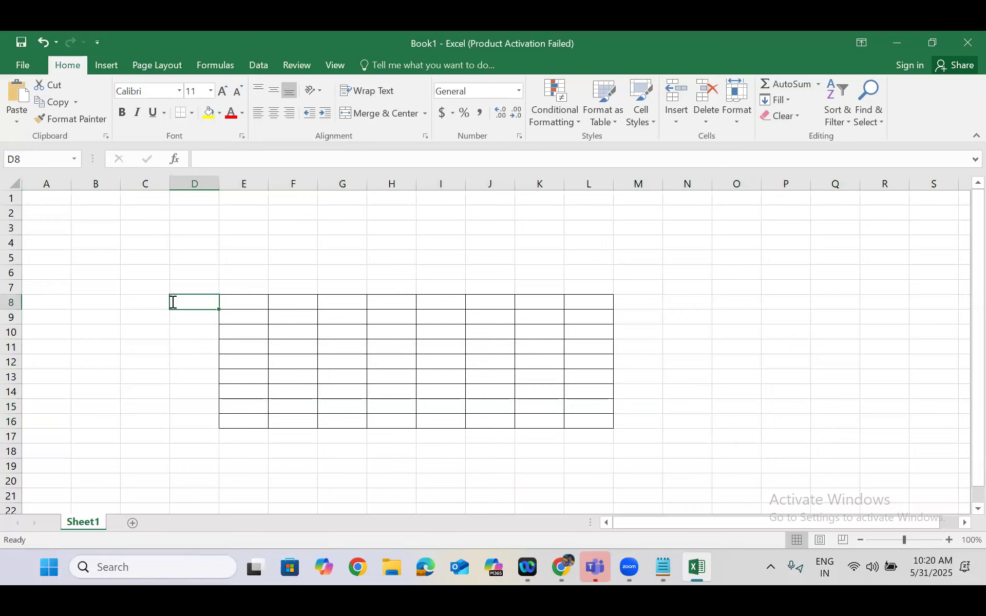
type("Row 1")
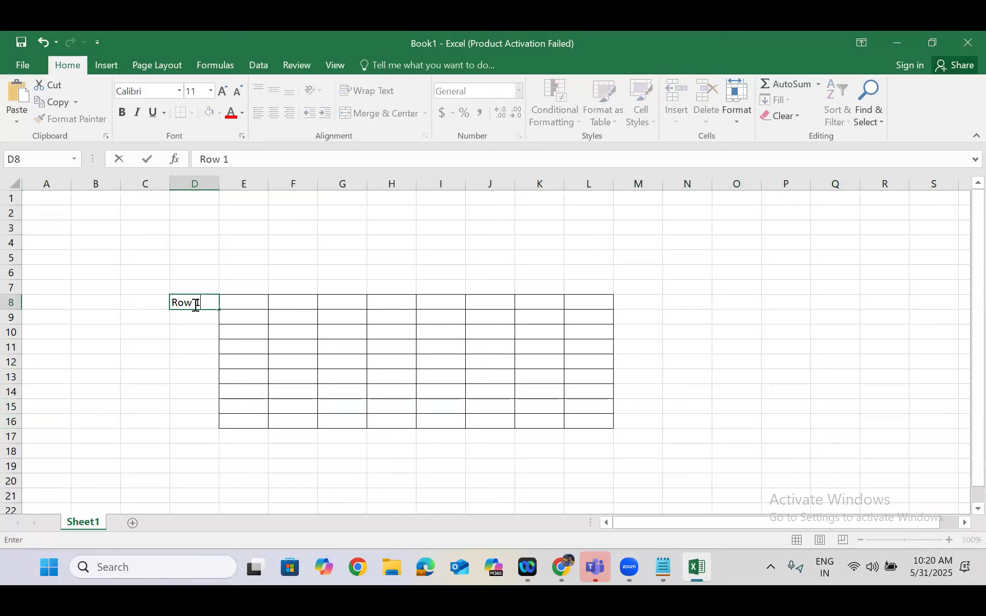
left_click_drag(219, 310, 219, 429)
Label the table's columns in E7:L7 by entering Col 1 in E7 and filling the series across to Col 8
left_click(242, 288)
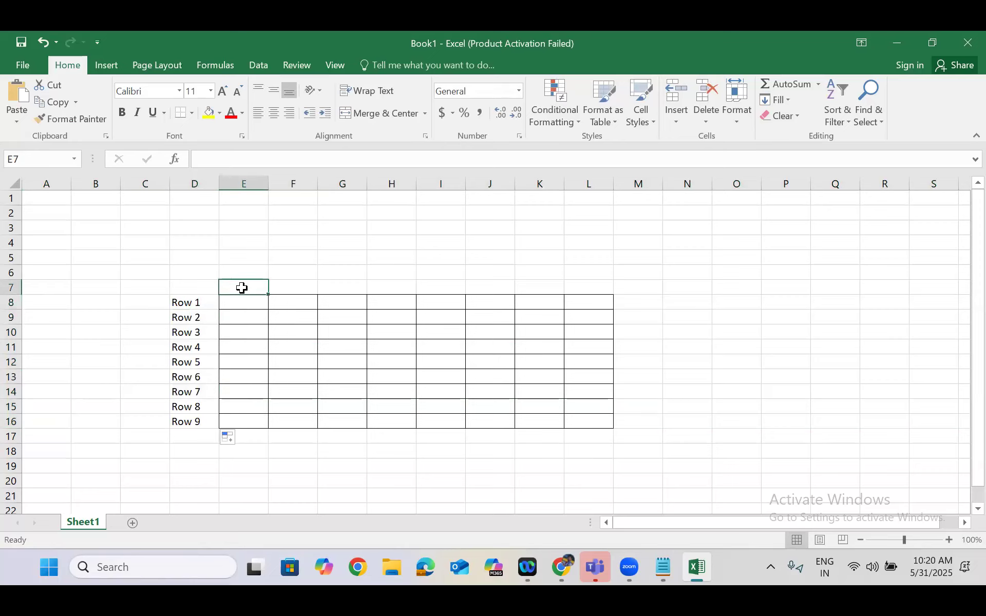
type("Col 1")
left_click_drag(269, 294, 616, 302)
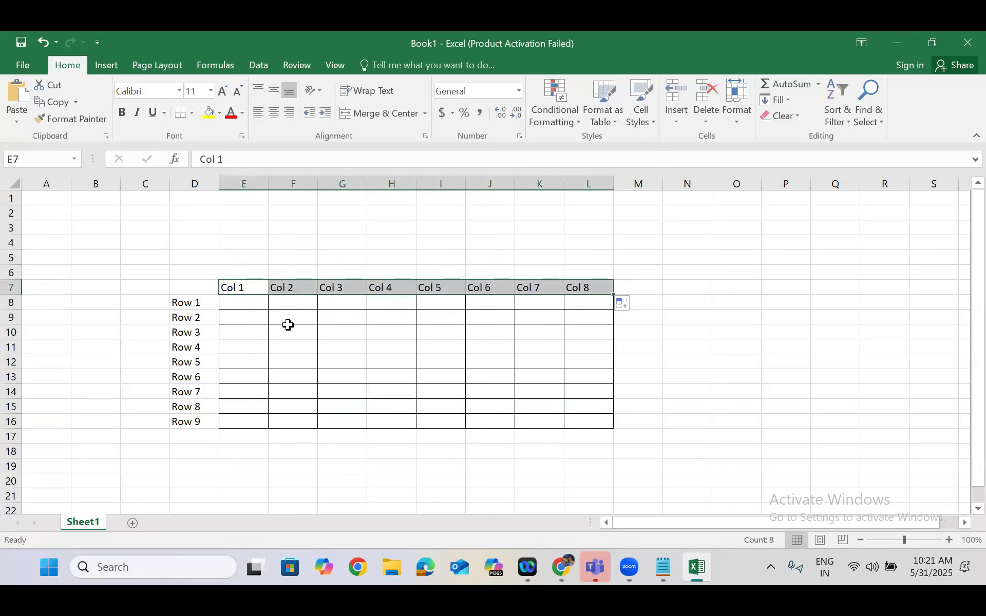
Select worksheet columns from E across to L individually to point out the table's columns
left_click(246, 178)
left_click(288, 183)
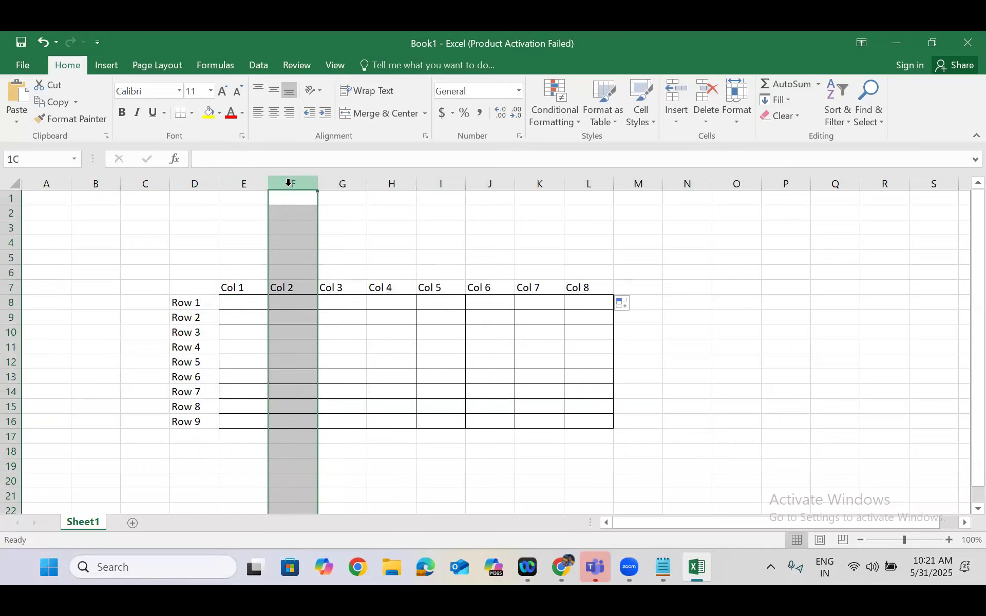
left_click(334, 180)
left_click(395, 180)
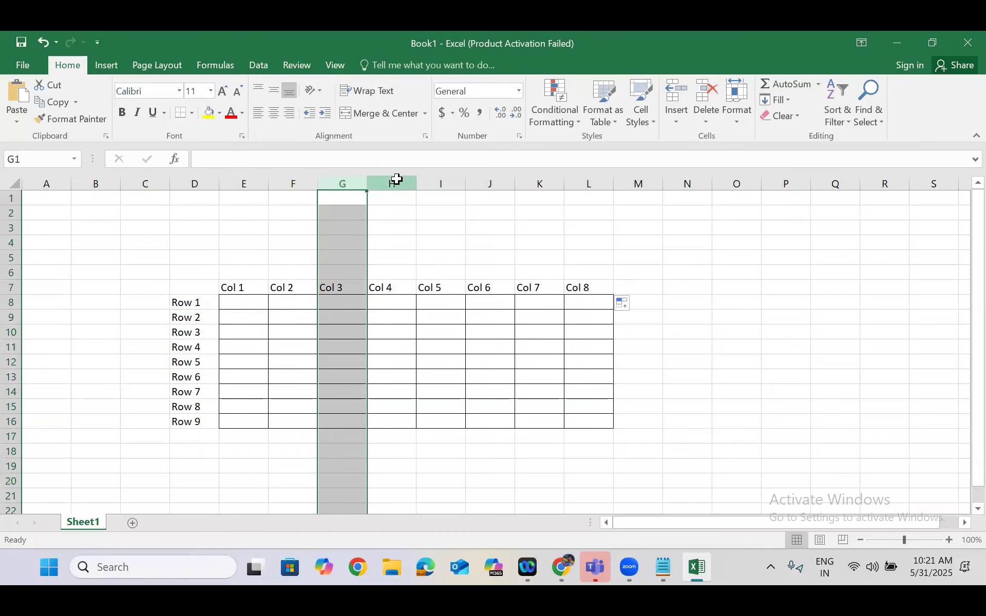
left_click(430, 177)
left_click(580, 180)
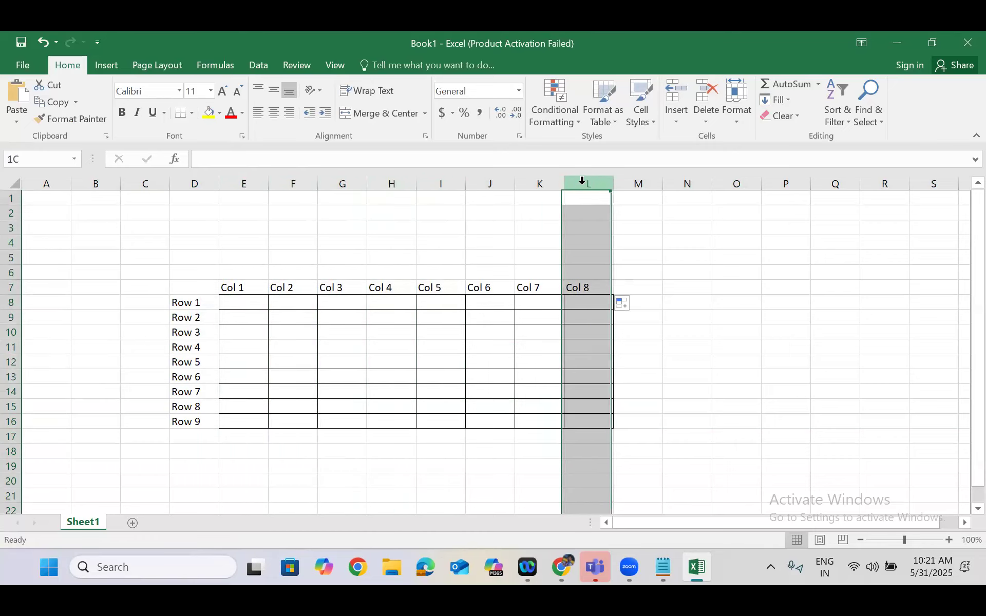
Point out how Row 1 crosses Col 1 by selecting row 8 and column E, and select cells E8 through H8 individually
left_click(12, 302)
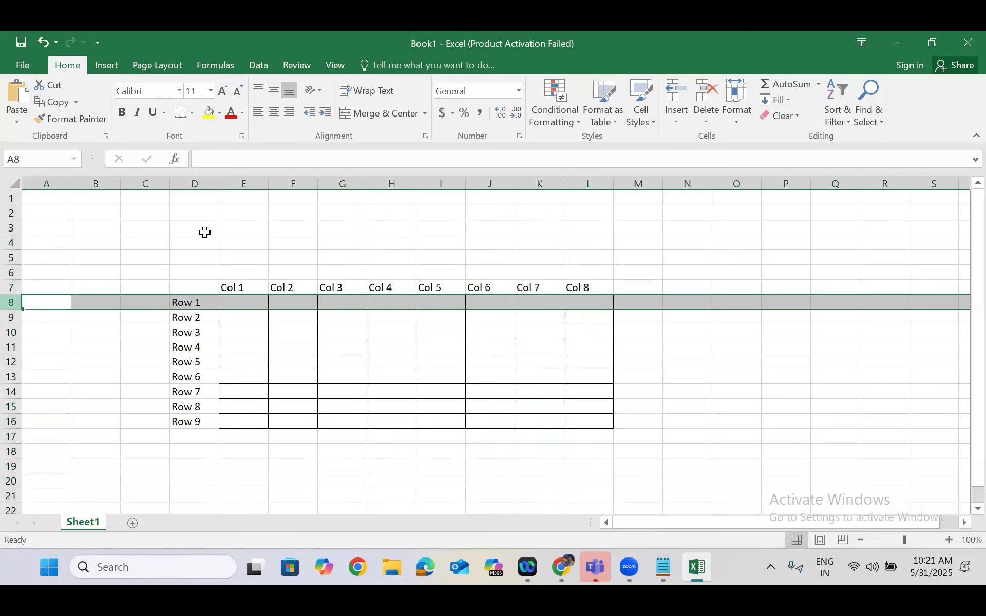
left_click(235, 180)
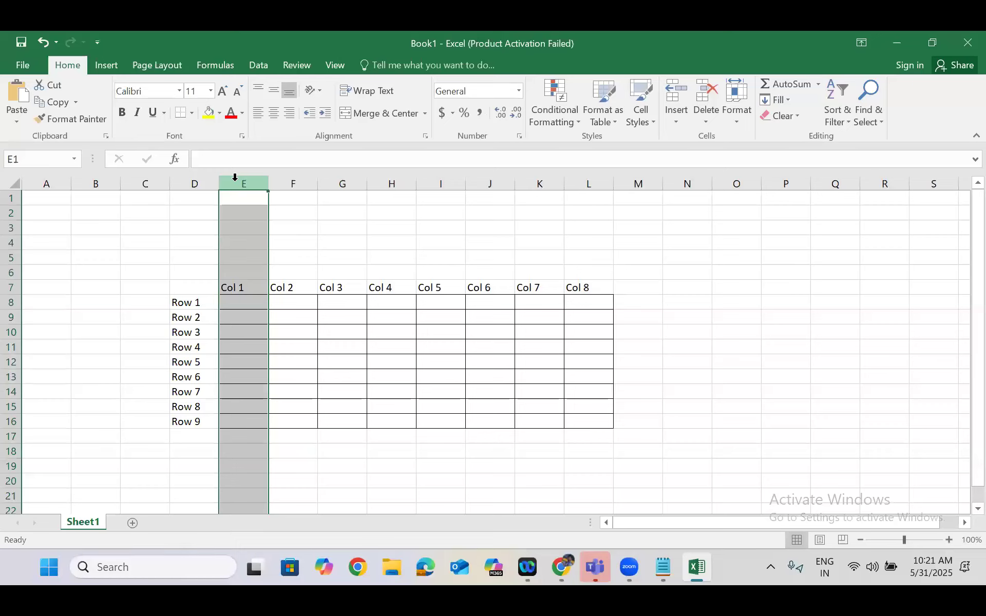
left_click(9, 303)
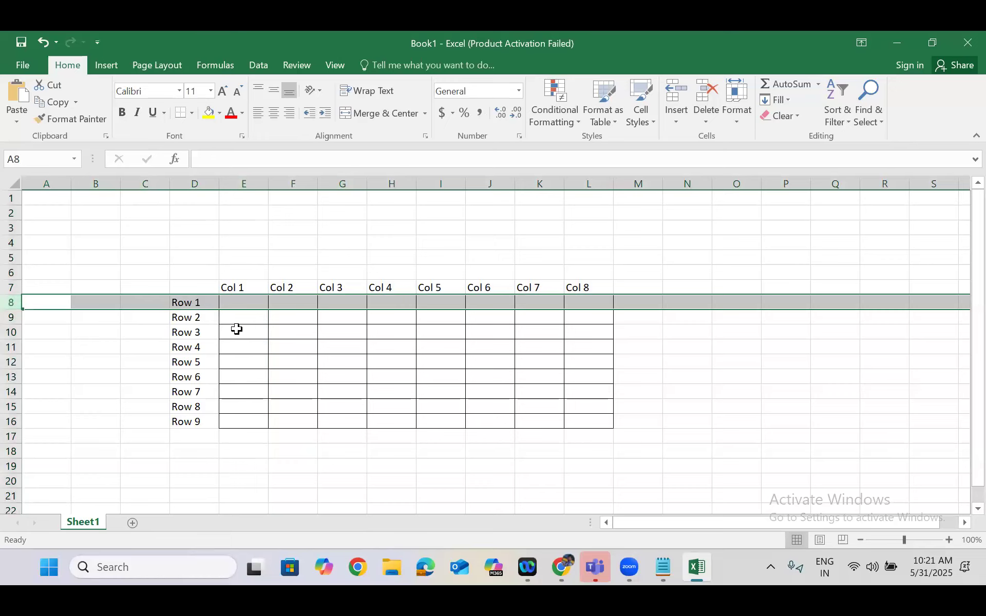
left_click(242, 303)
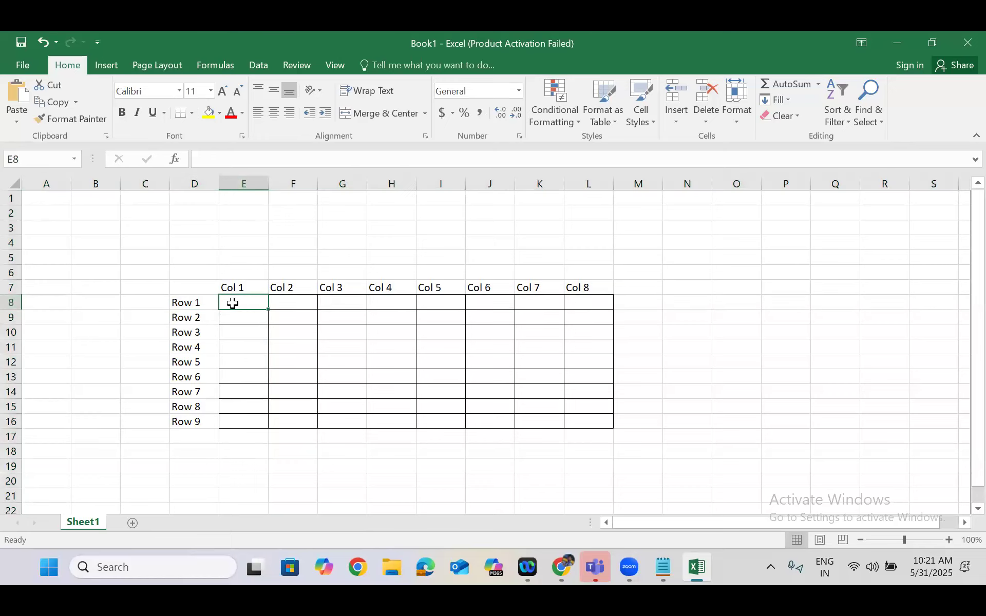
left_click(290, 302)
left_click(337, 300)
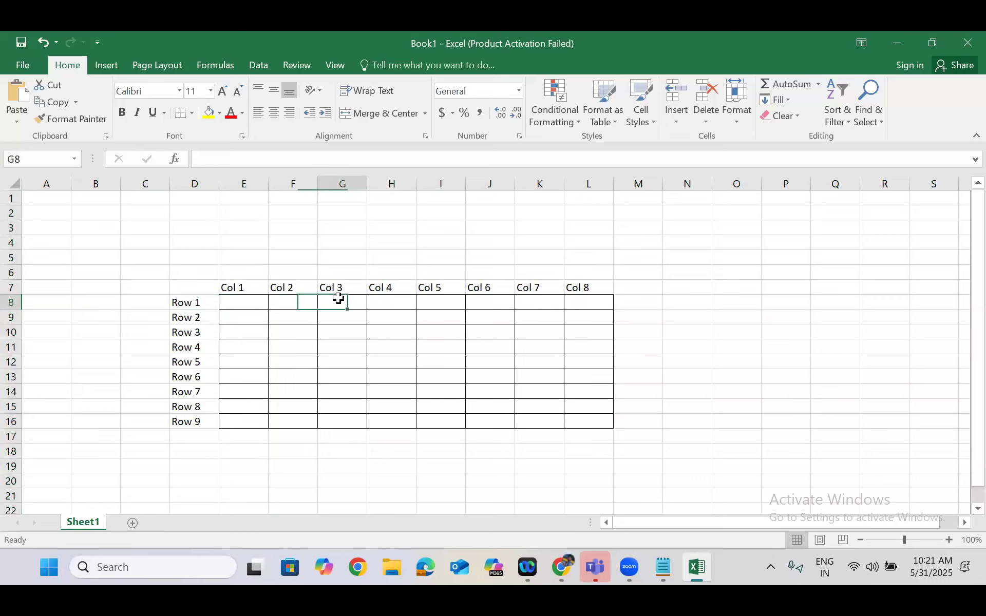
left_click(389, 300)
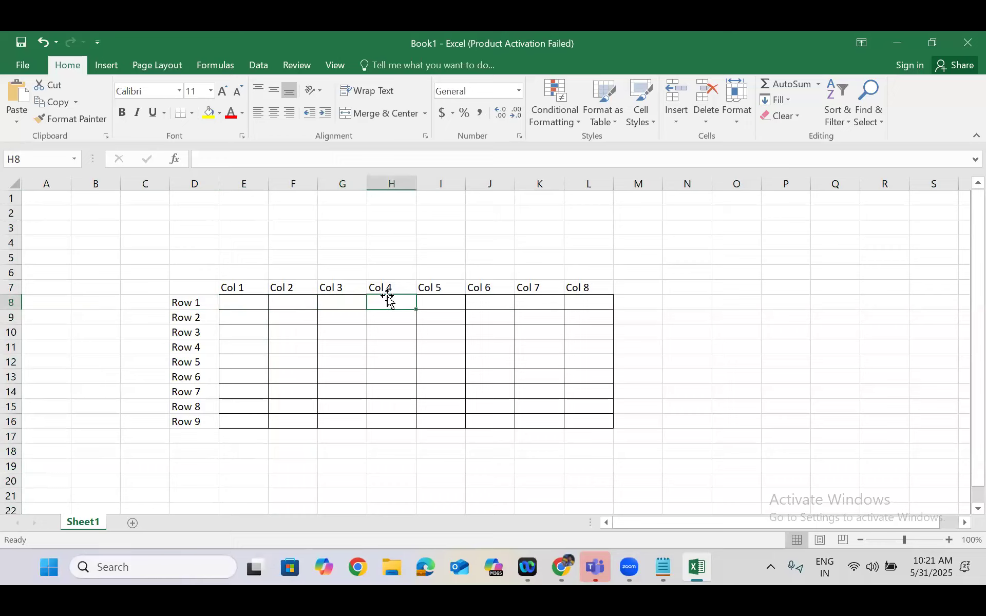
Select row 8 with column E, row 9 with column F, and column L to illustrate row and column intersections
left_click(9, 302)
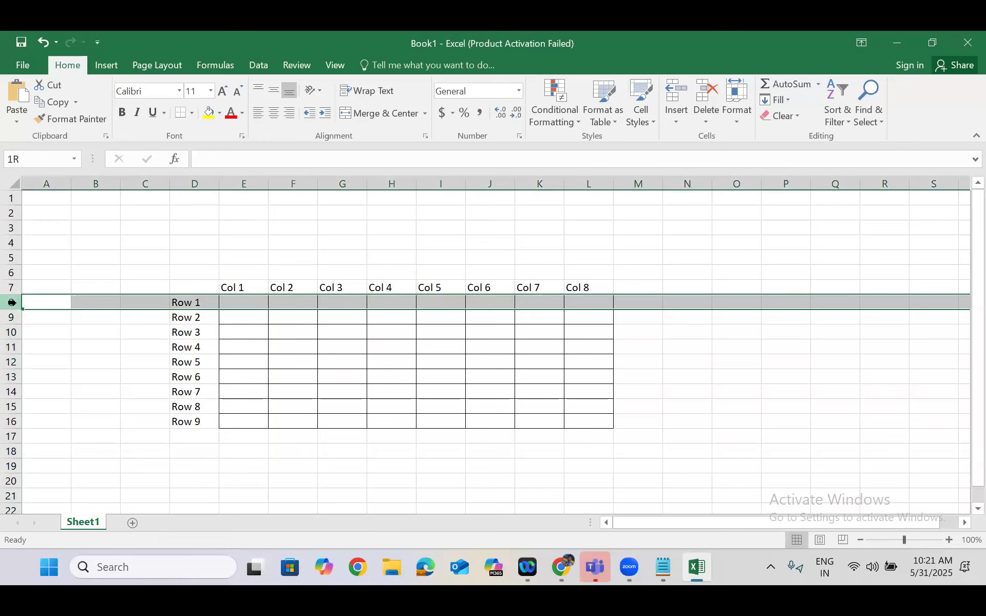
left_click(246, 177)
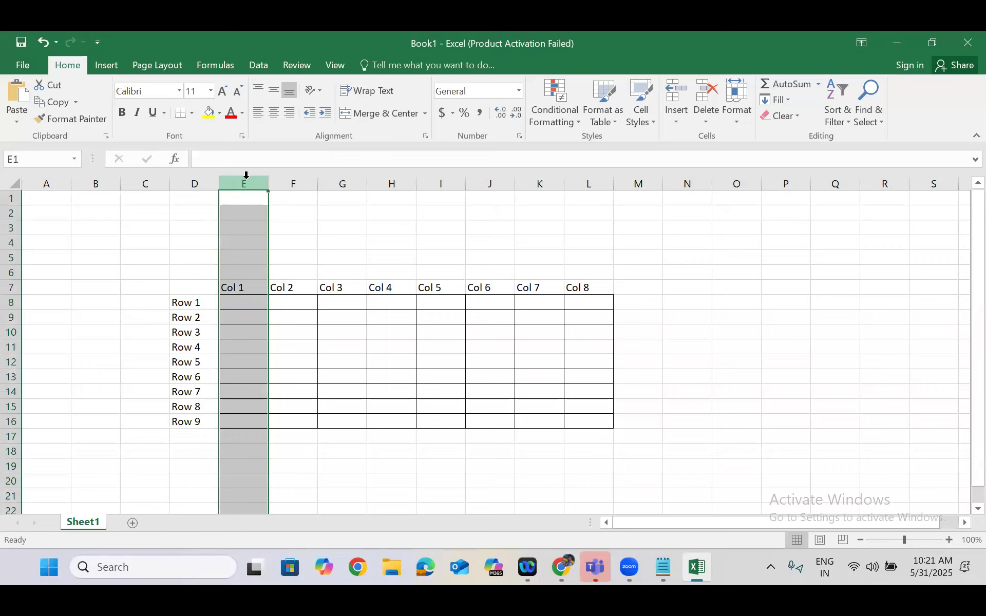
left_click(9, 320)
left_click(9, 315)
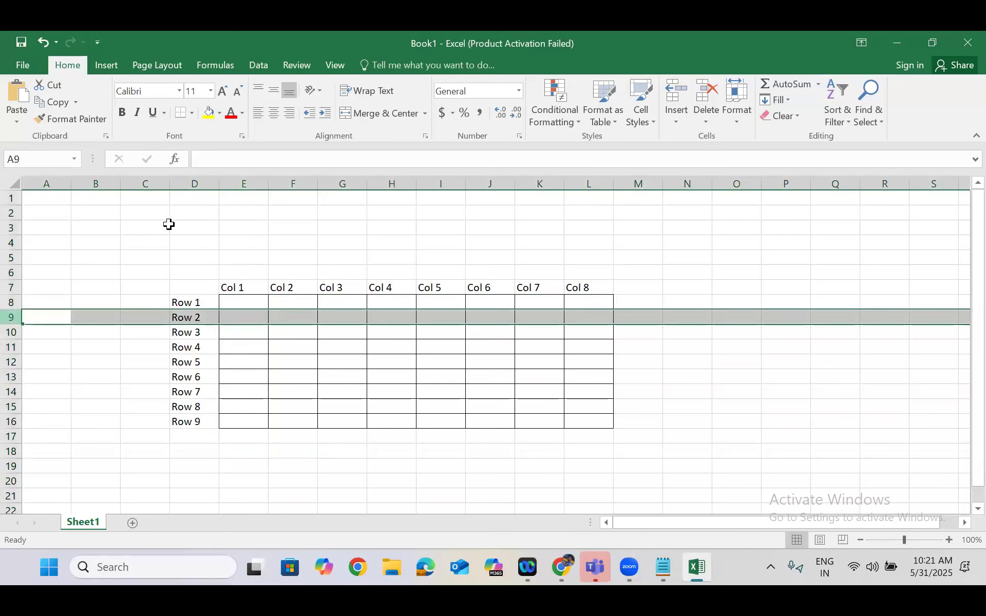
left_click(291, 177)
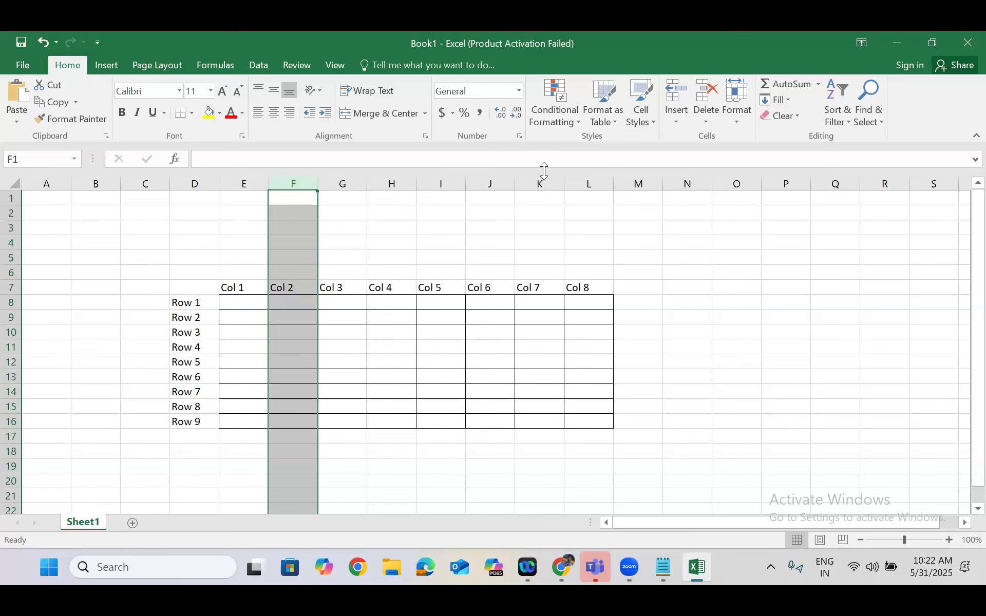
left_click(578, 181)
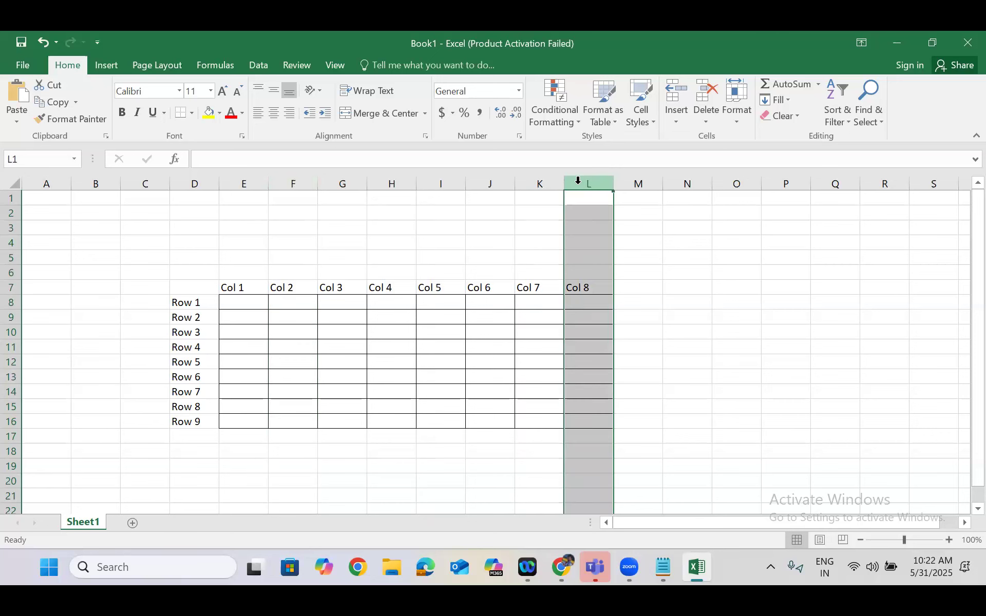
Switch to the ServiceNow Users list in Chrome and highlight the first and second user records across all columns
left_click(899, 44)
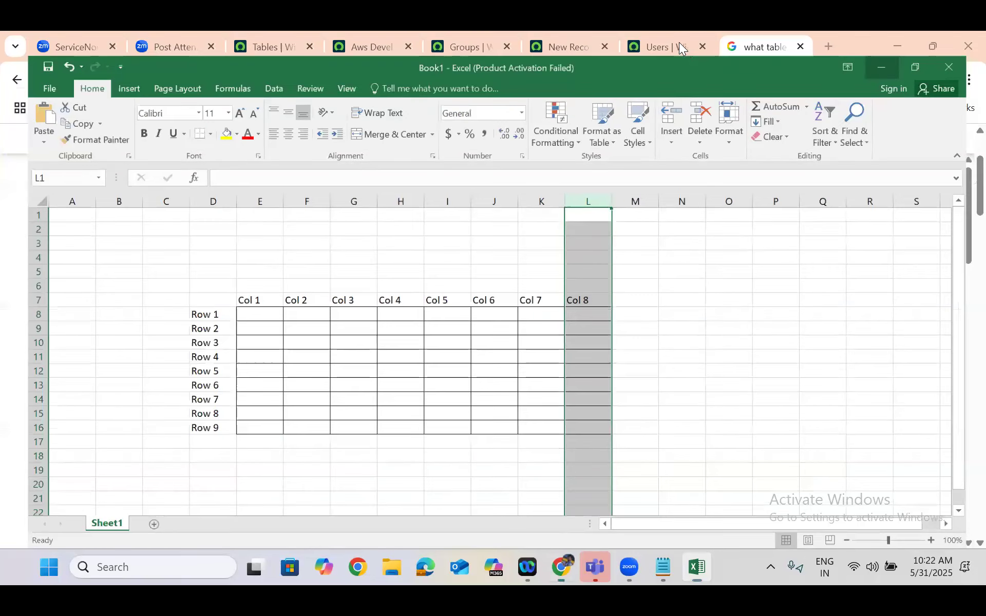
key("ctrl+shift+Tab")
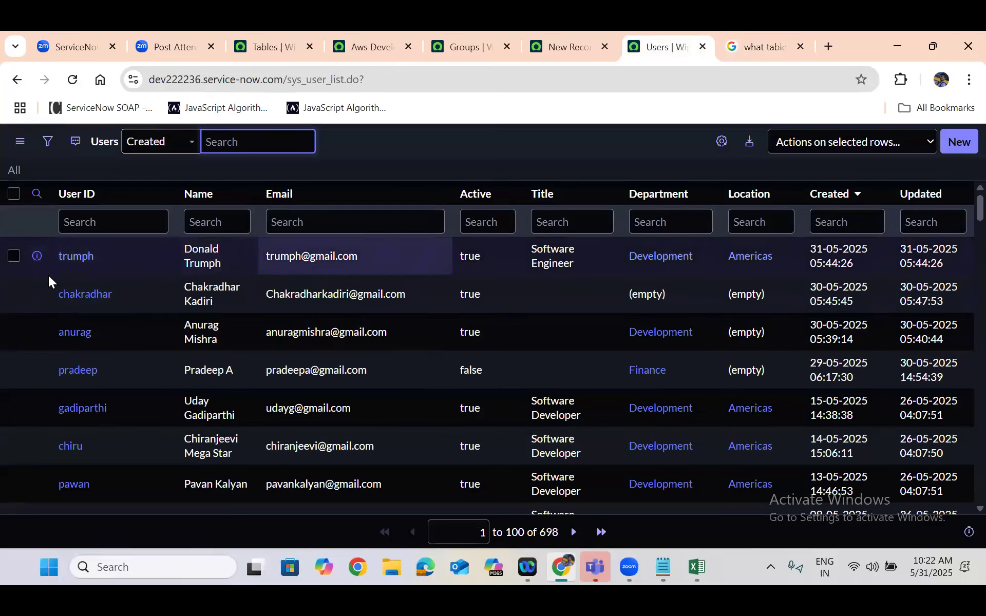
left_click_drag(81, 267, 961, 249)
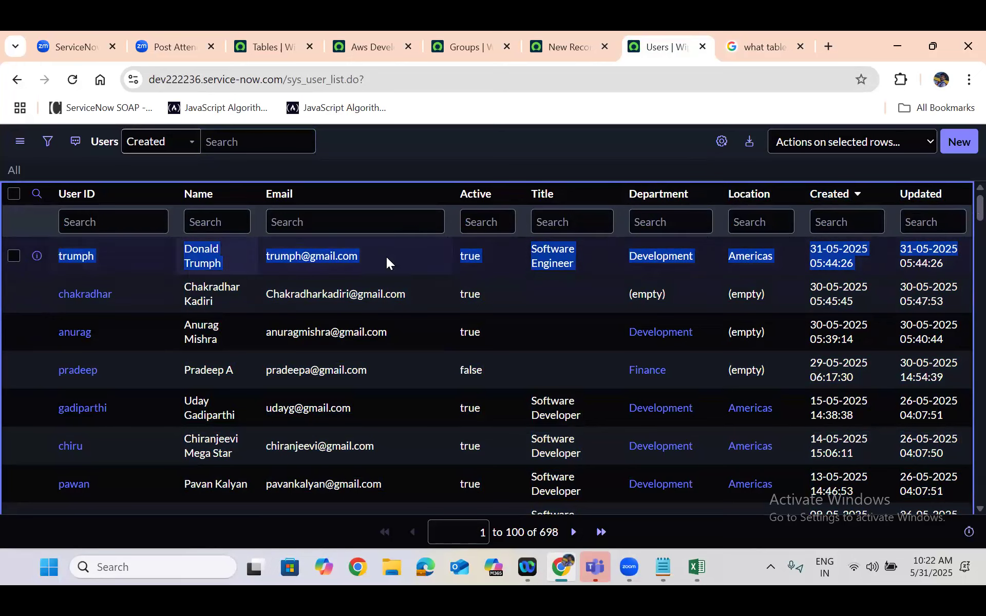
left_click(80, 308)
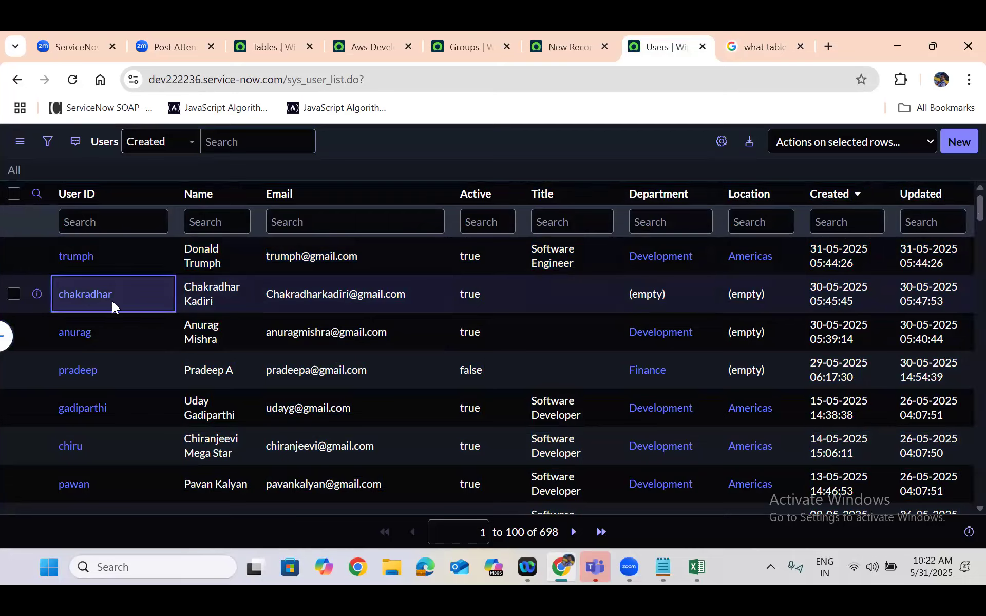
left_click_drag(38, 298, 294, 289)
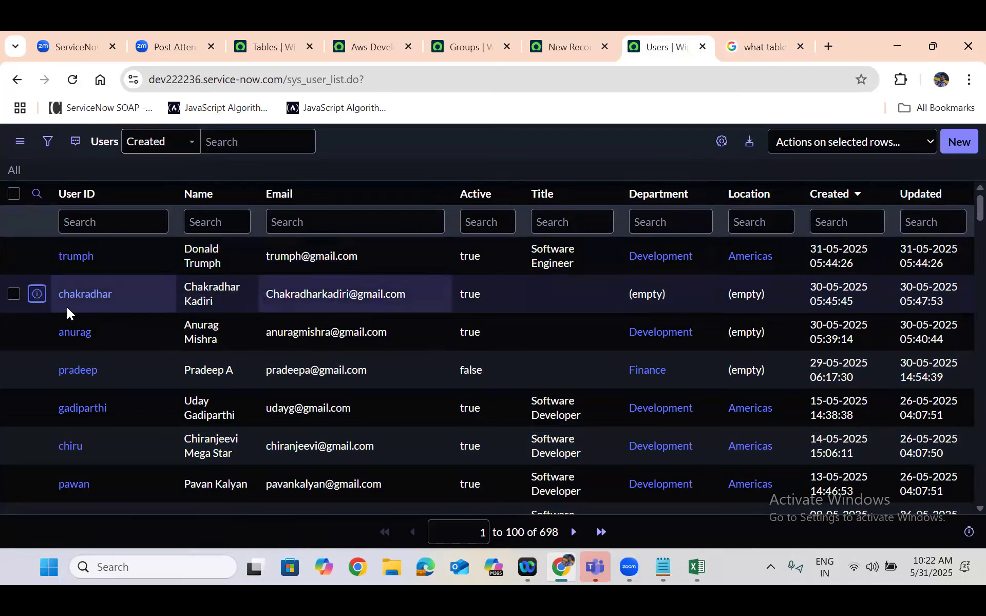
left_click_drag(40, 308, 944, 300)
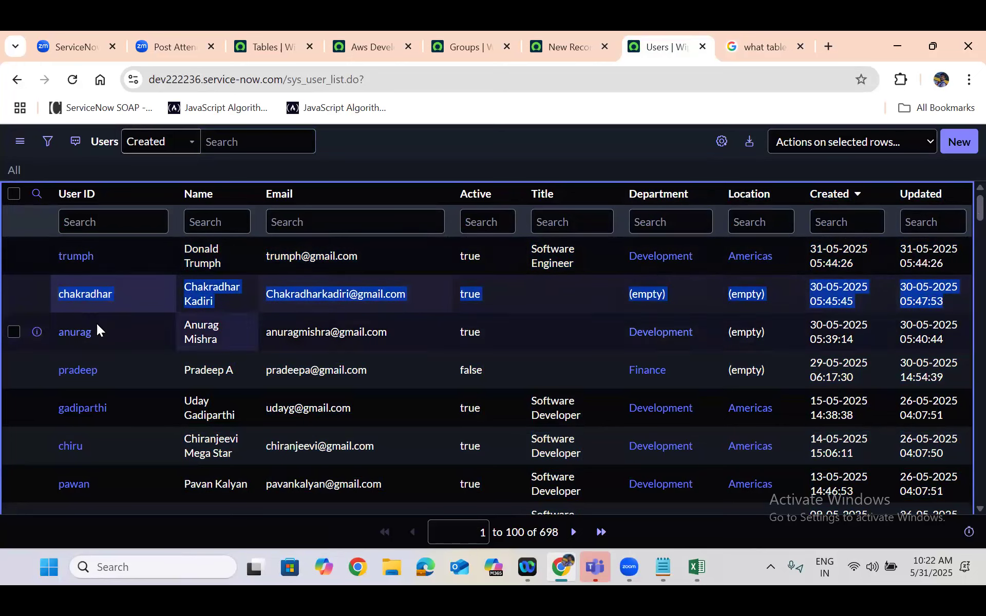
Highlight the third through seventh user records one at a time as individual rows of the Users table
left_click_drag(47, 336, 955, 329)
left_click_drag(52, 380, 386, 386)
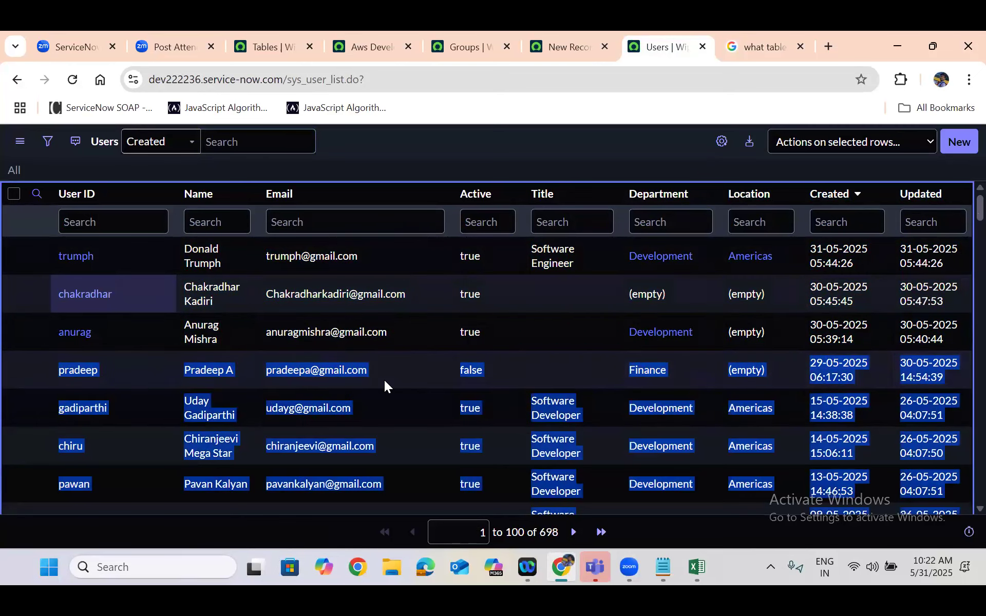
left_click(131, 416)
mouse_move(55, 422)
left_mouse_down()
mouse_move(878, 389)
mouse_move(956, 395)
left_mouse_up()
left_click_drag(54, 453, 962, 440)
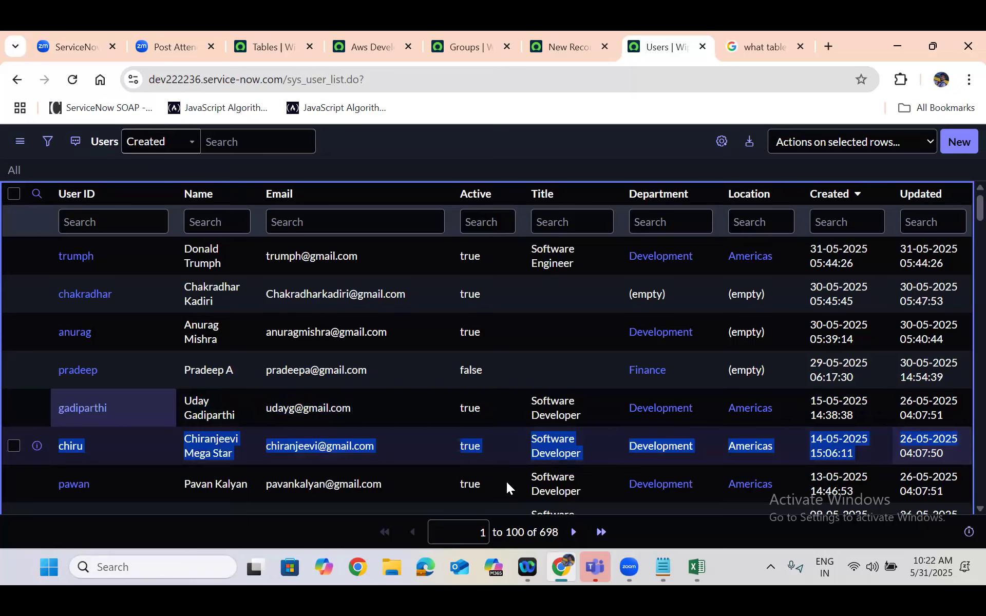
left_click_drag(48, 496, 961, 484)
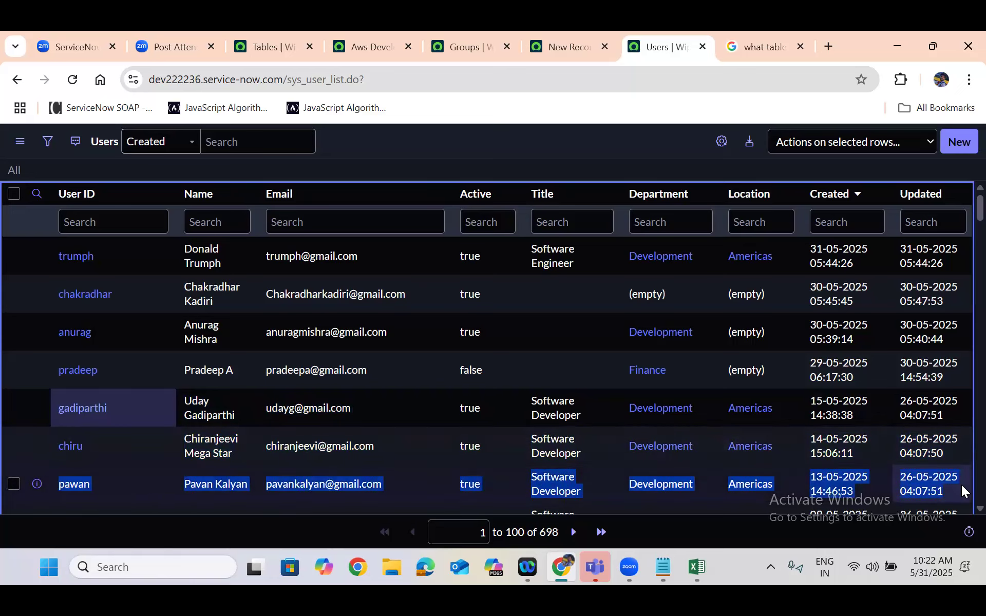
Clear the row highlight, highlight the total record count below the Users list, and switch to the Excel workbook
left_click(393, 483)
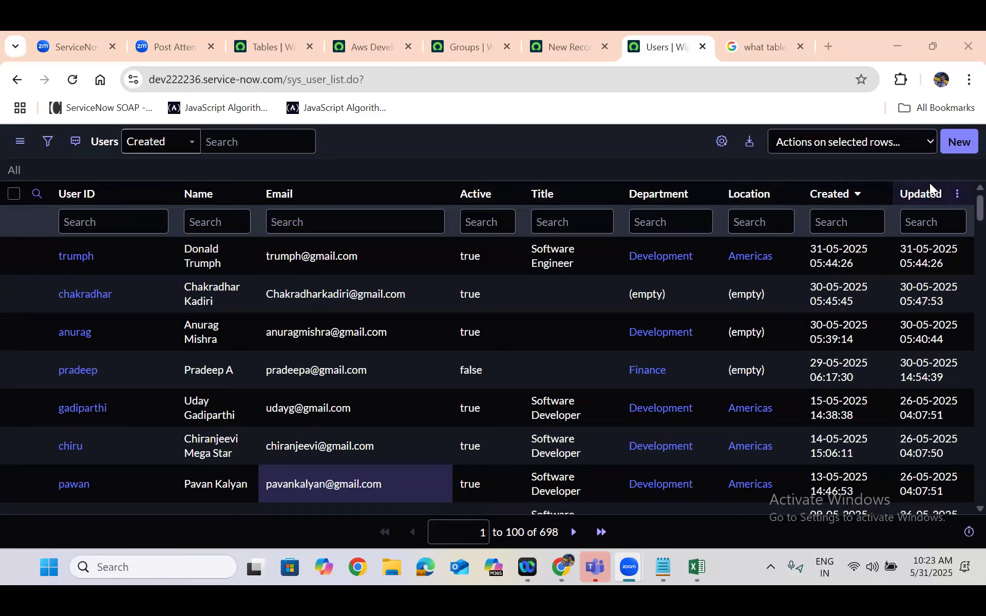
double_click(548, 533)
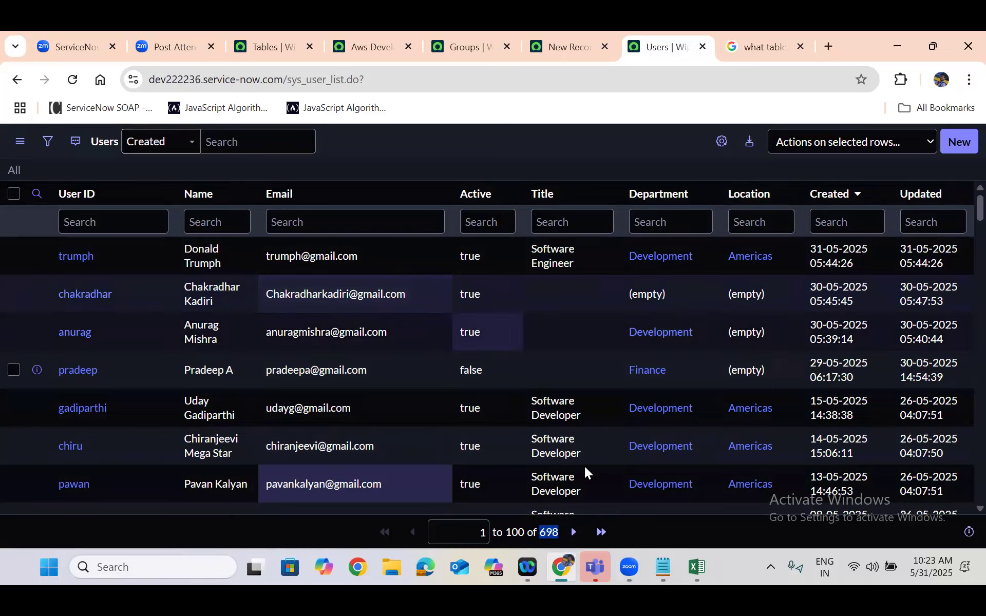
left_click(696, 567)
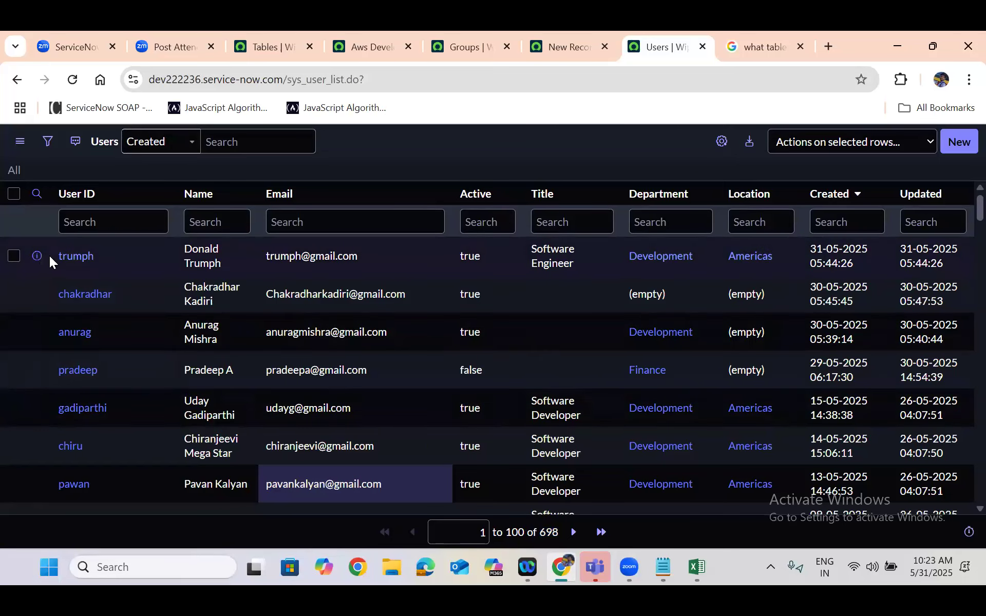
Highlight the first and second user records across all columns one at a time, and clear the highlight
left_click(54, 262)
left_click_drag(53, 262, 952, 255)
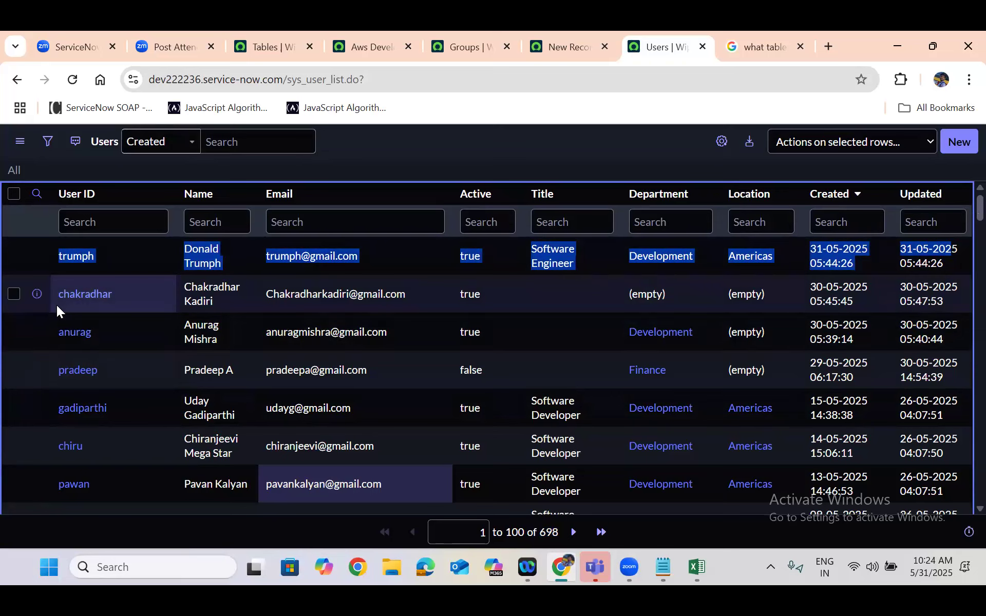
left_click_drag(103, 294, 950, 293)
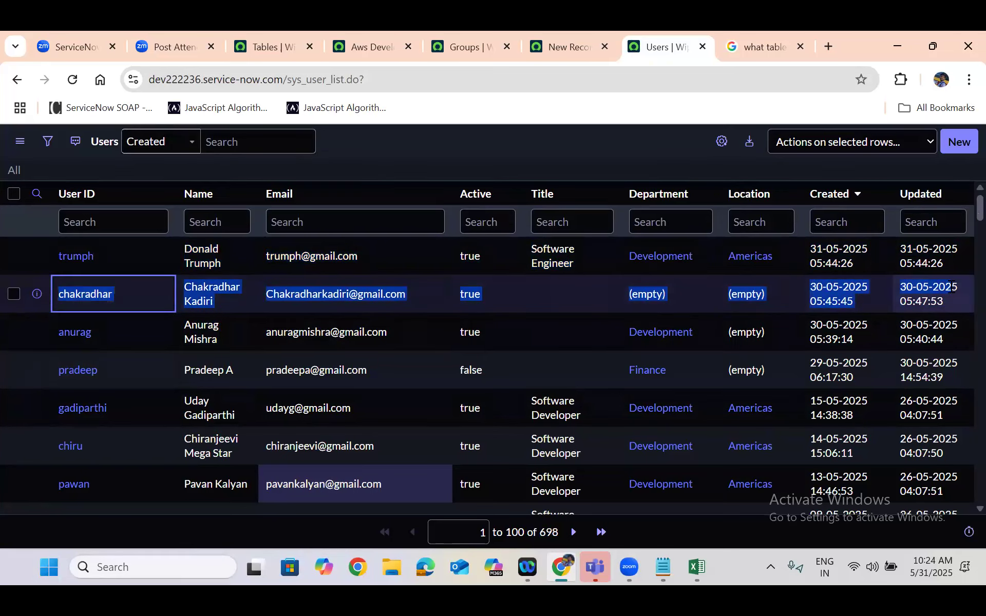
left_click(553, 539)
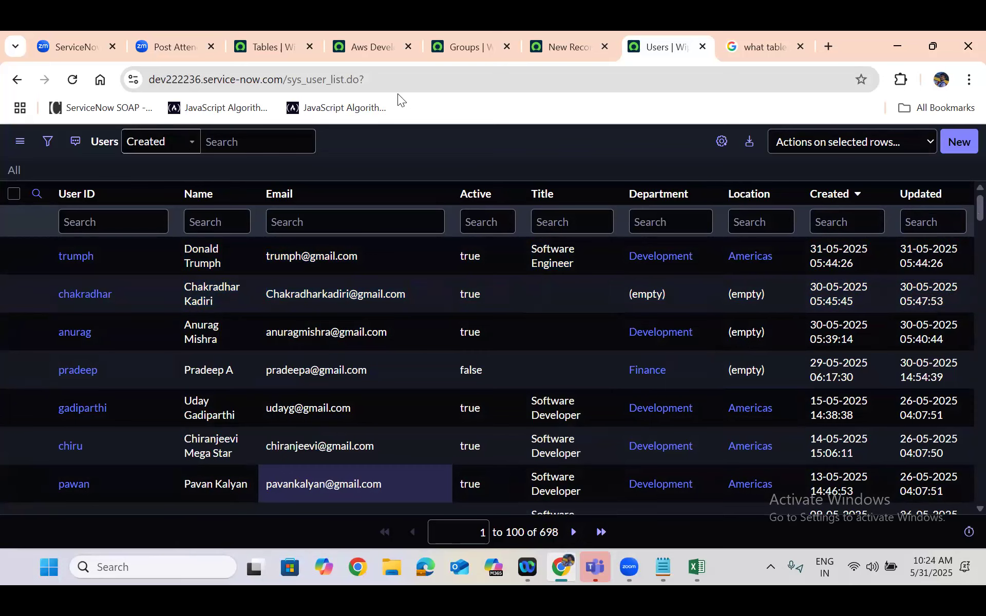
Switch to the Groups list, highlight all of its records as rows, and highlight the total record count
key("ctrl+5")
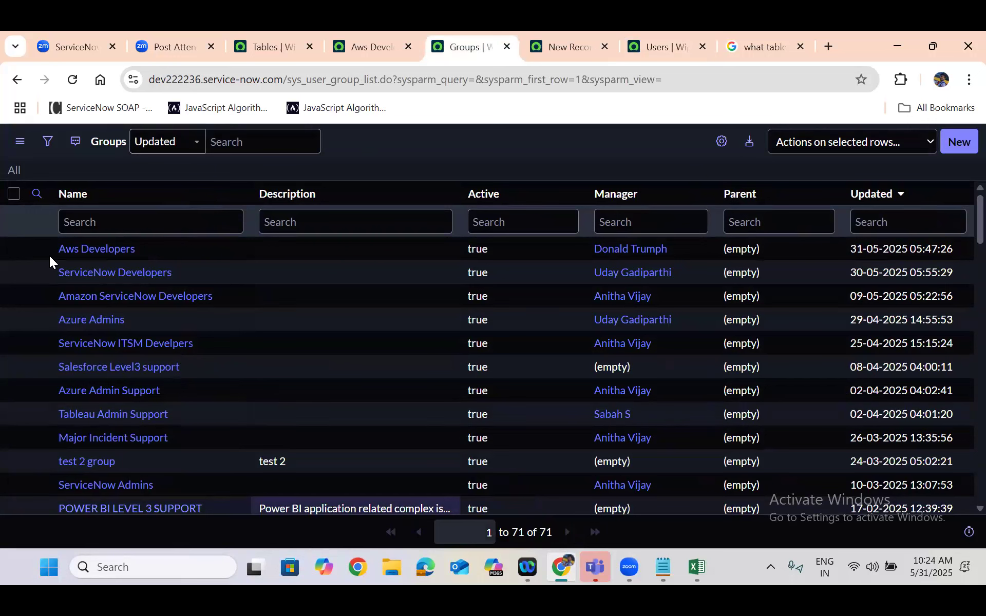
left_click_drag(50, 256, 961, 238)
key("ctrl+a")
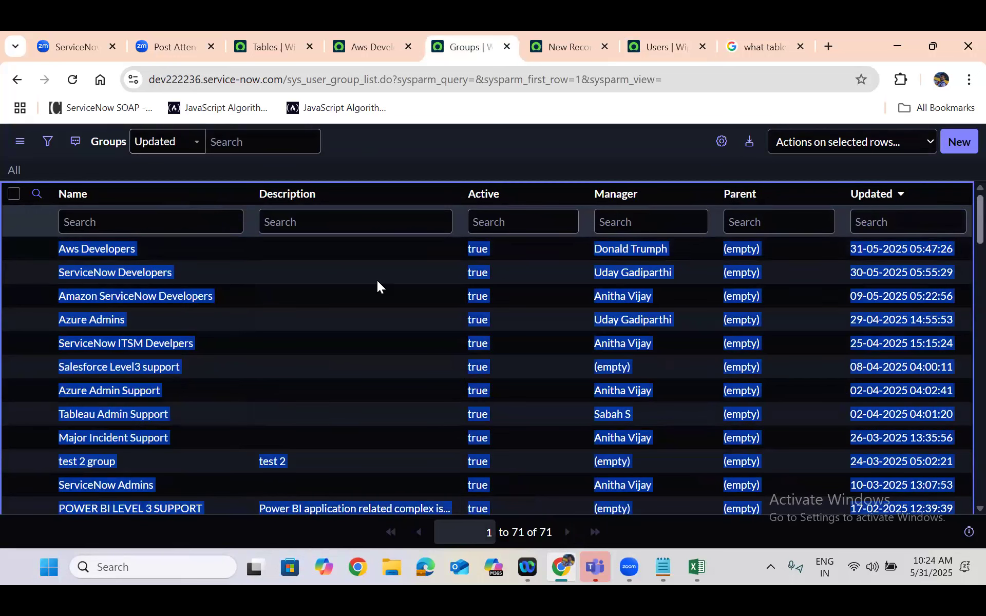
left_click(212, 271)
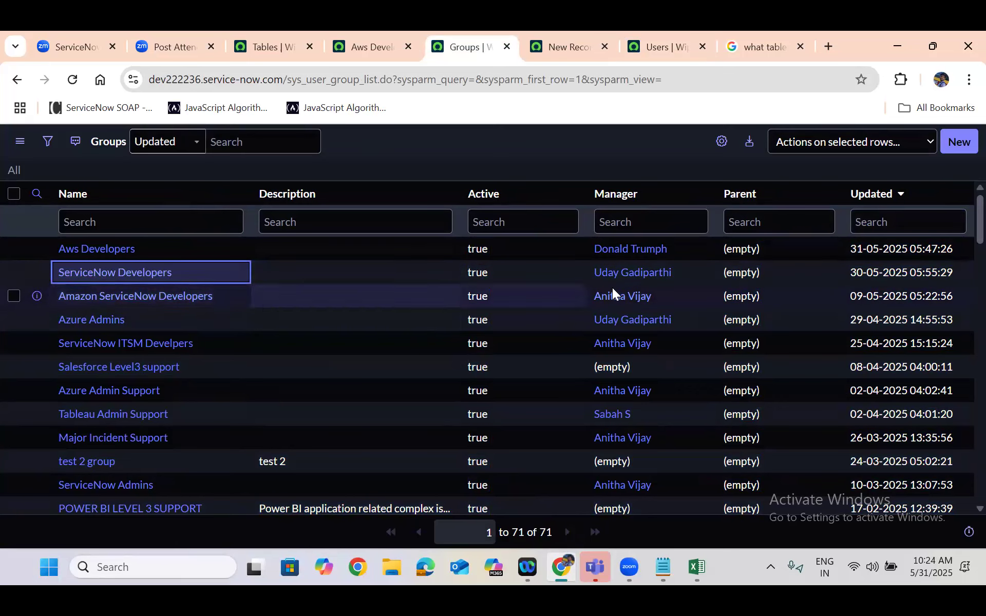
double_click(545, 533)
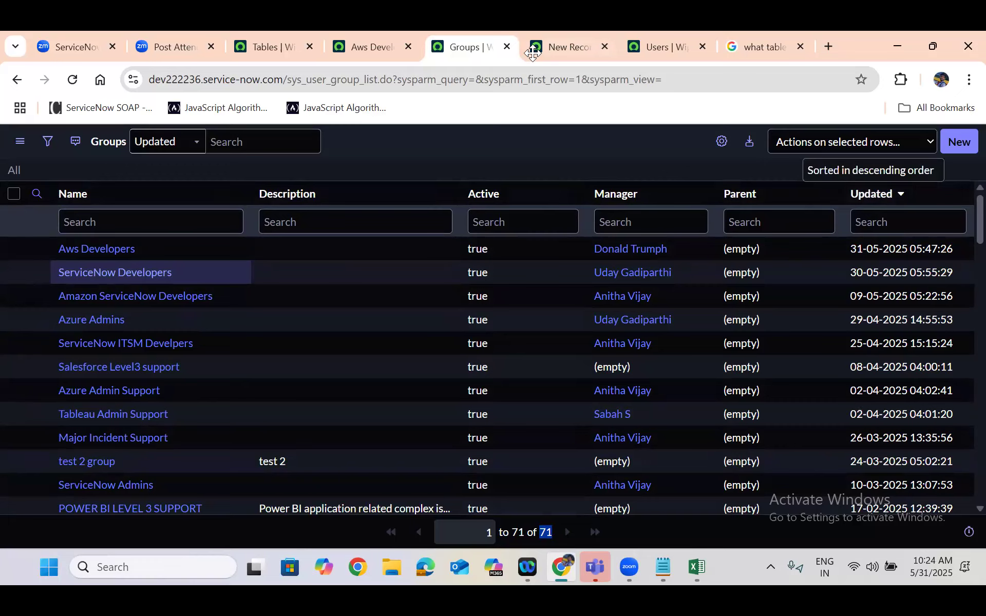
Switch to the Tables list and filter it to the table whose name equals incident
left_click(400, 63)
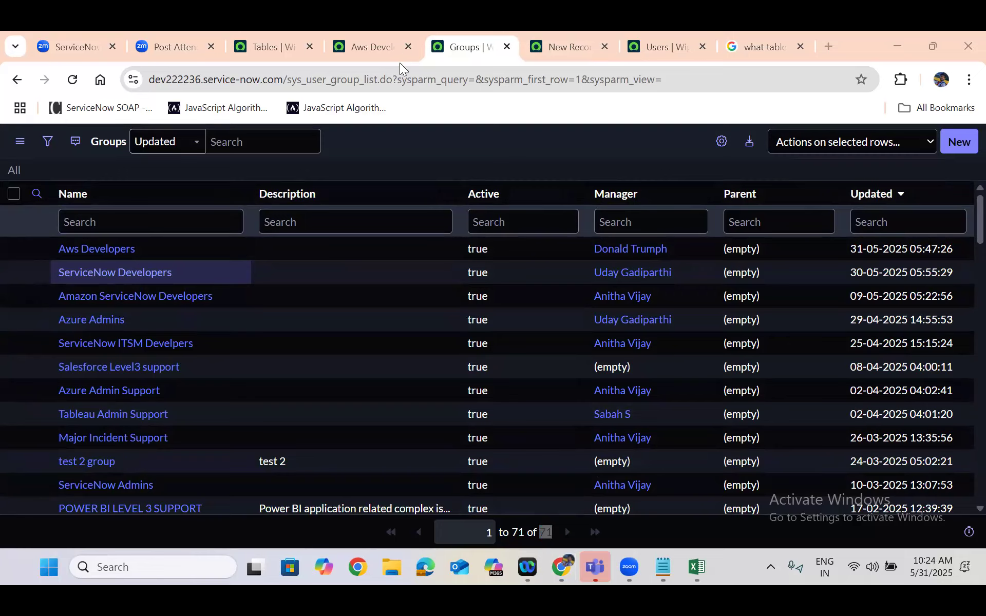
left_click(277, 35)
left_click(286, 262)
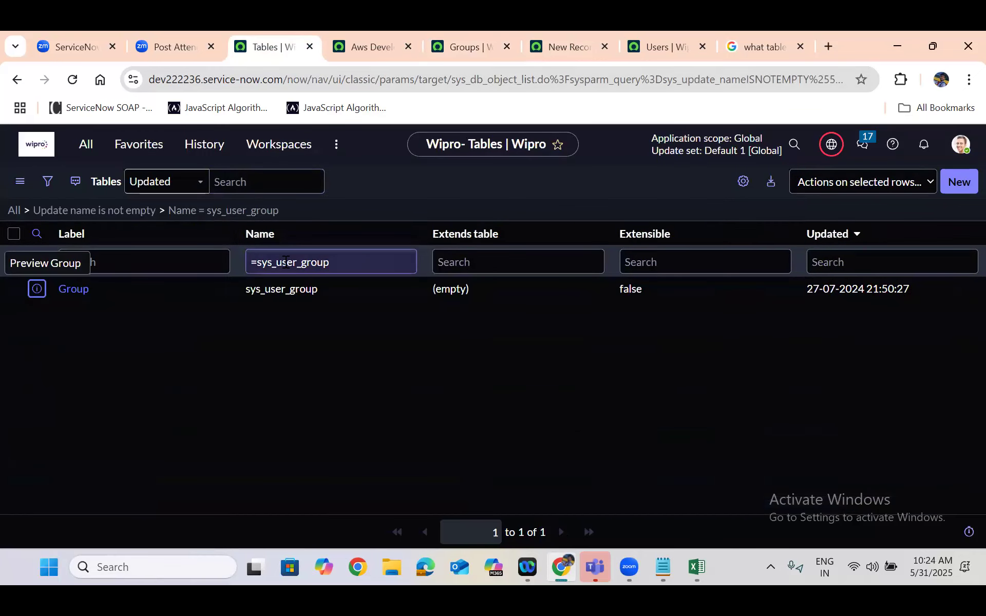
double_click(286, 262)
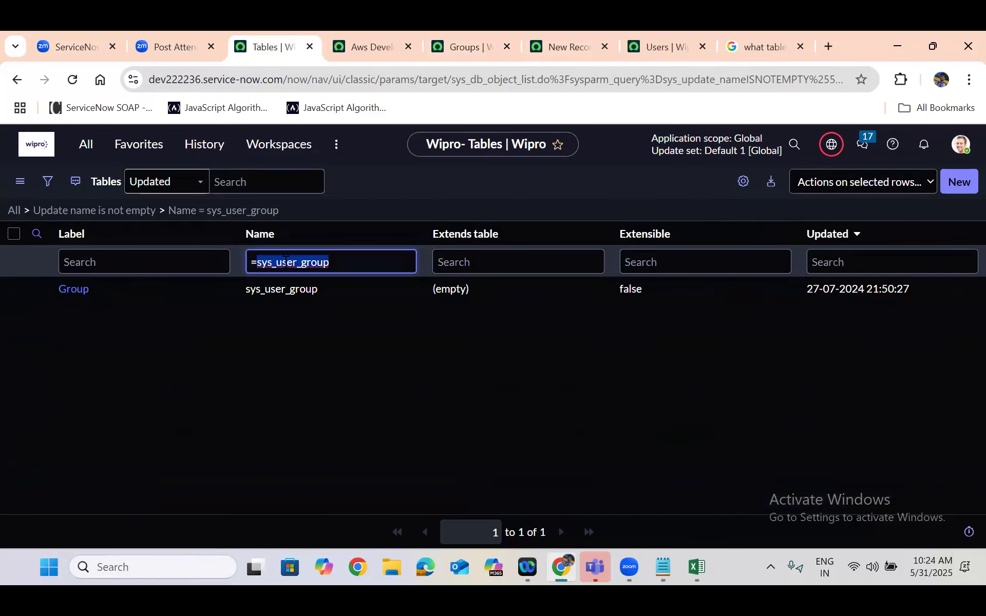
type("incident")
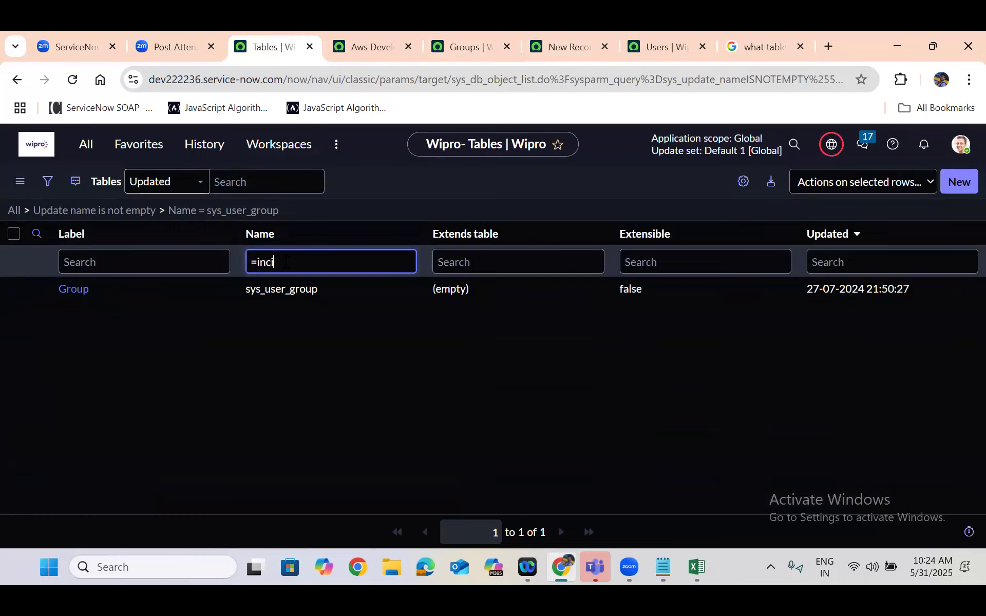
key("Return")
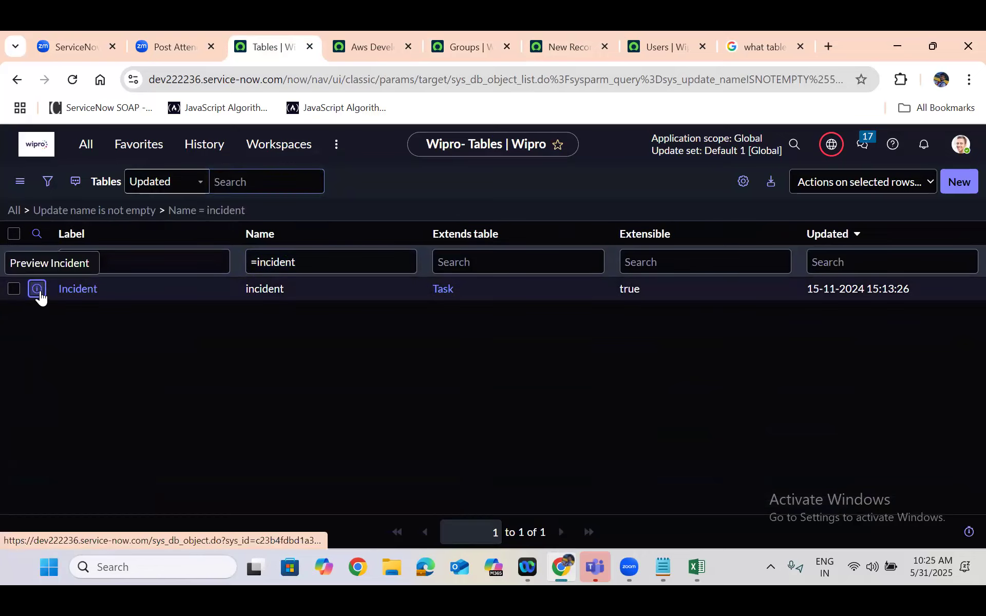
Open the Incident table's definition in a new browser tab and switch to it
right_click(37, 291)
left_click(90, 312)
left_click(314, 31)
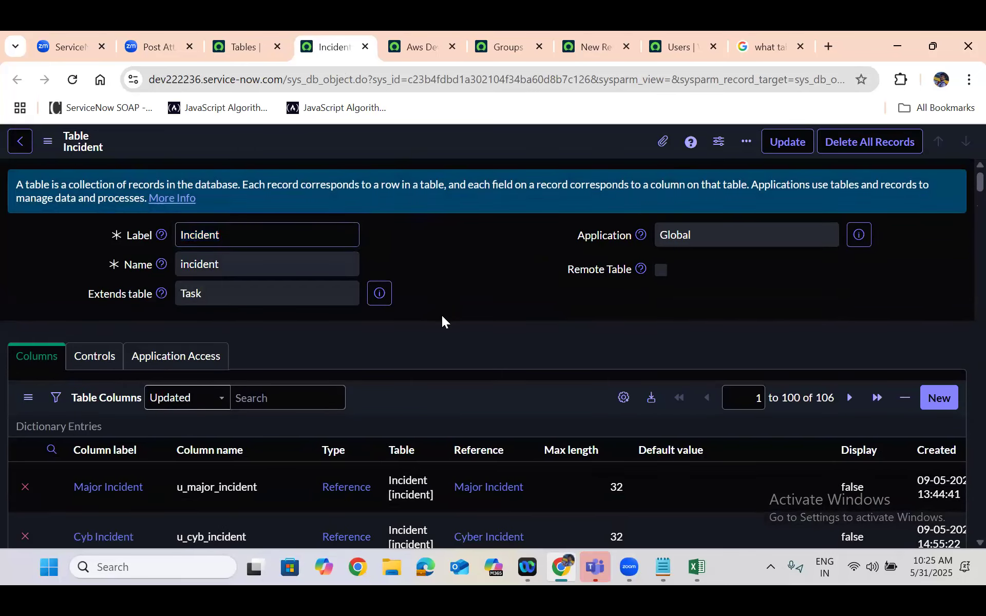
Look through the Incident table's columns and show its form to start a new record
scroll(441, 317, "down", 6)
scroll(441, 316, "down", 20)
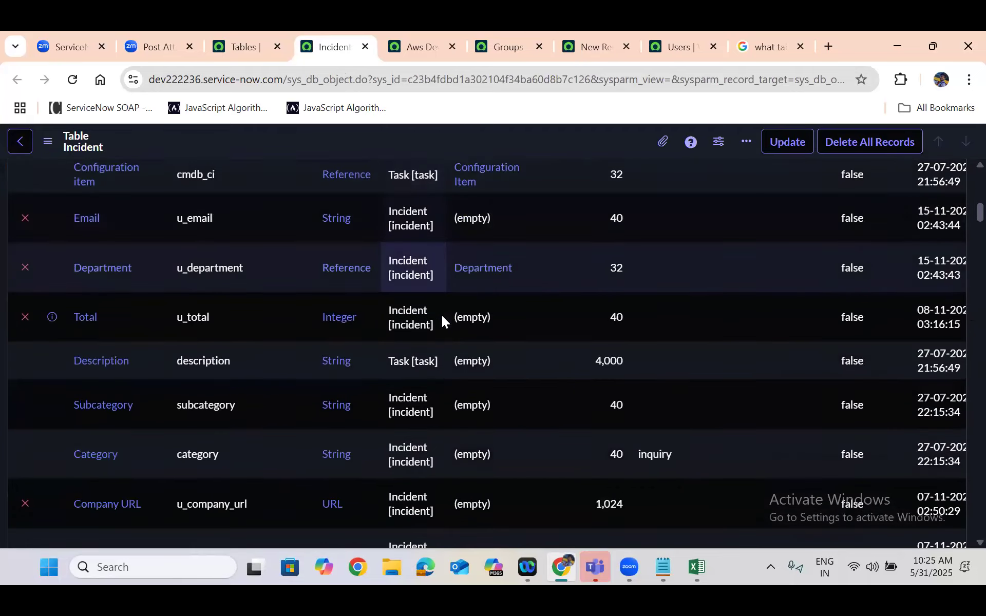
scroll(441, 319, "down", 20)
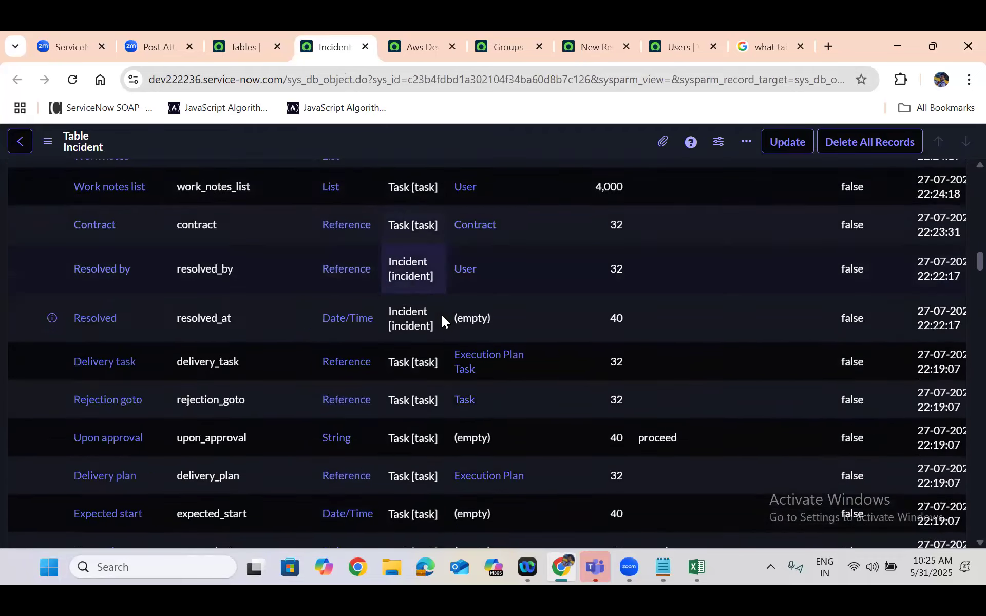
scroll(442, 319, "down", 15)
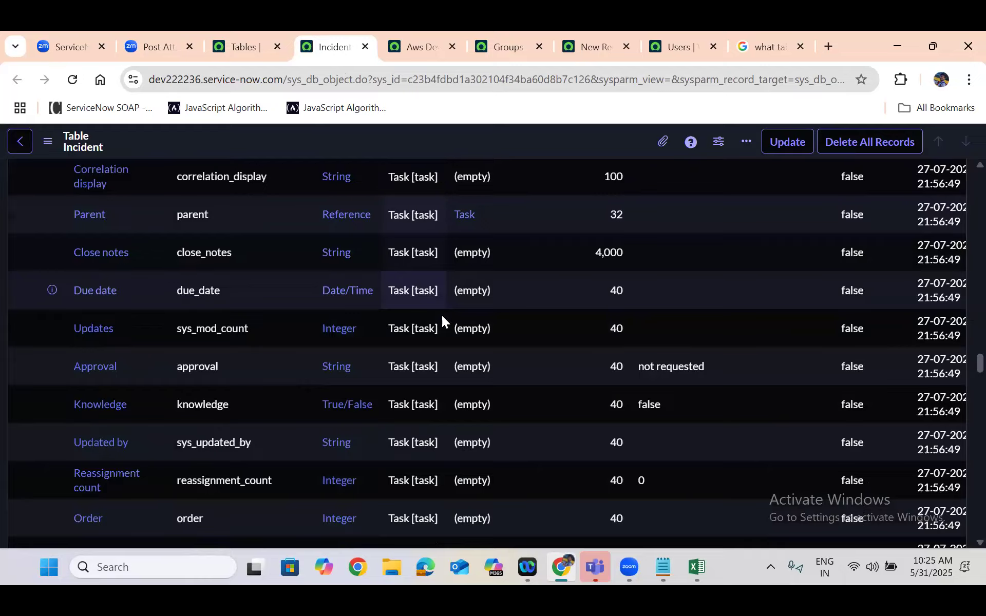
scroll(442, 315, "up", 2)
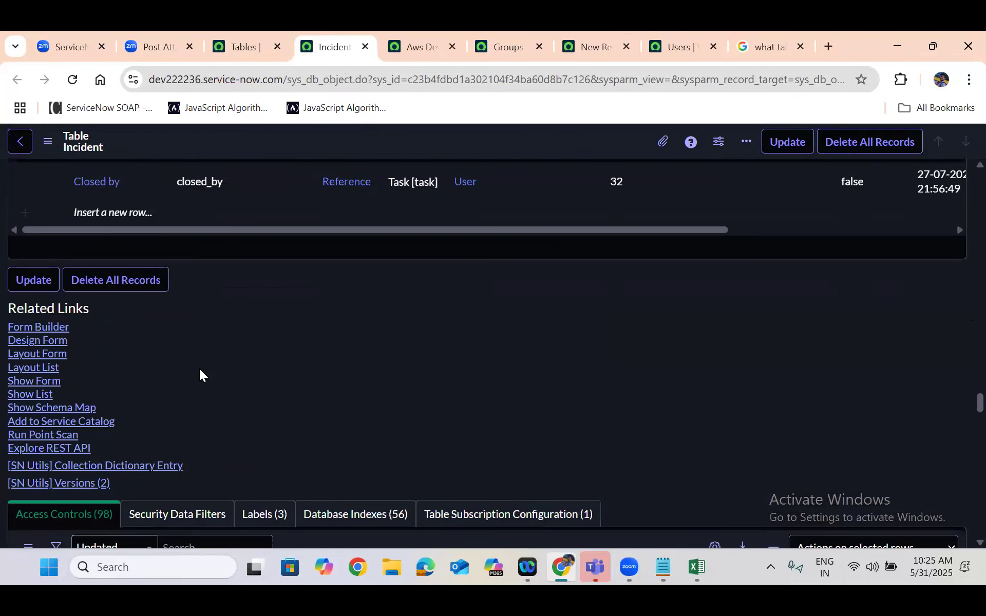
left_click(29, 381)
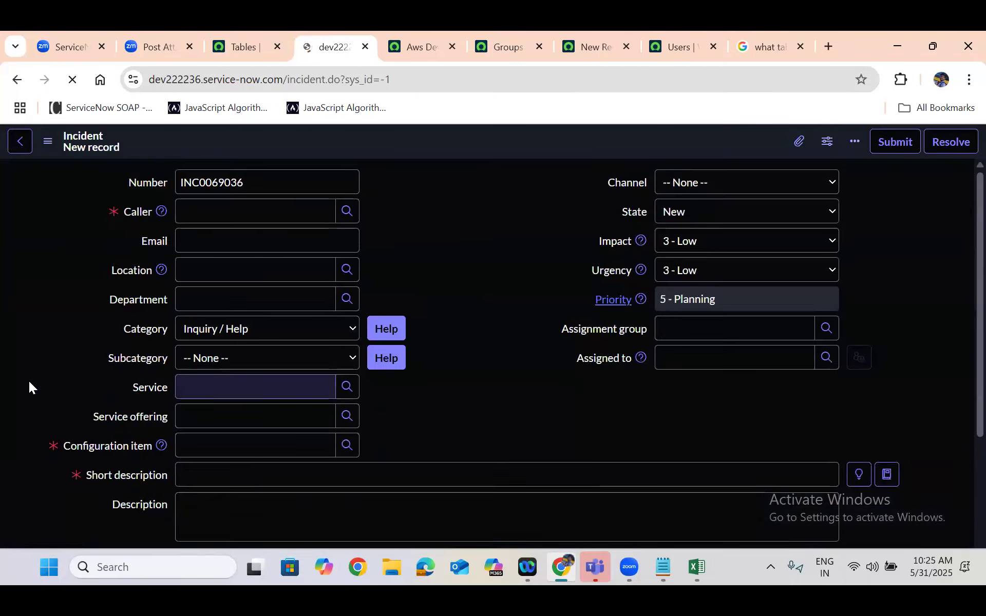
Choose a caller from the recent selections and set the incident's configuration item to SAP AppSRV02
left_click(260, 214)
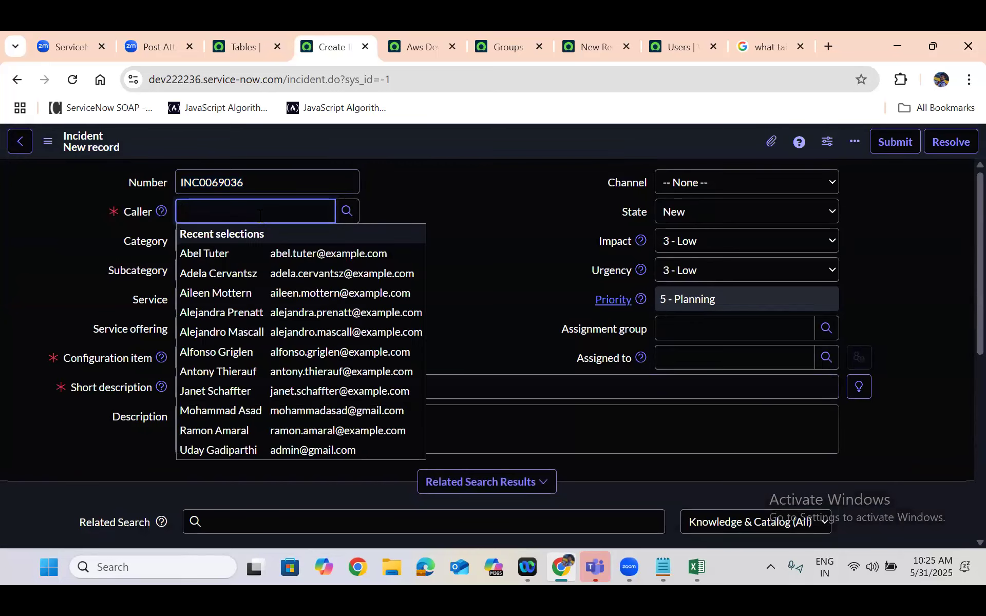
left_click(242, 274)
left_click(194, 357)
left_click(213, 440)
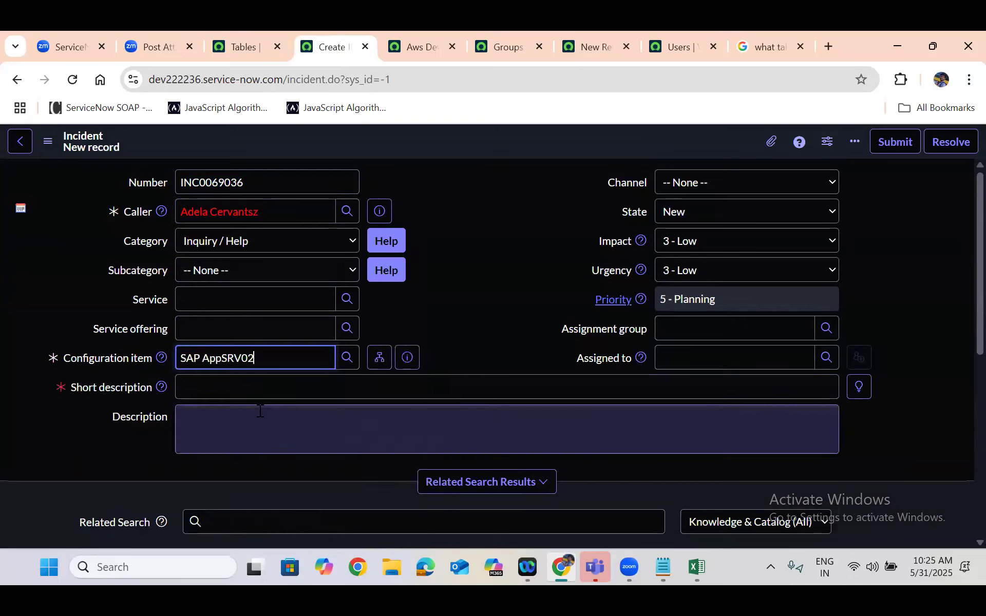
Enter "Test row 1" as both the short description and the description of the new incident
left_click(254, 392)
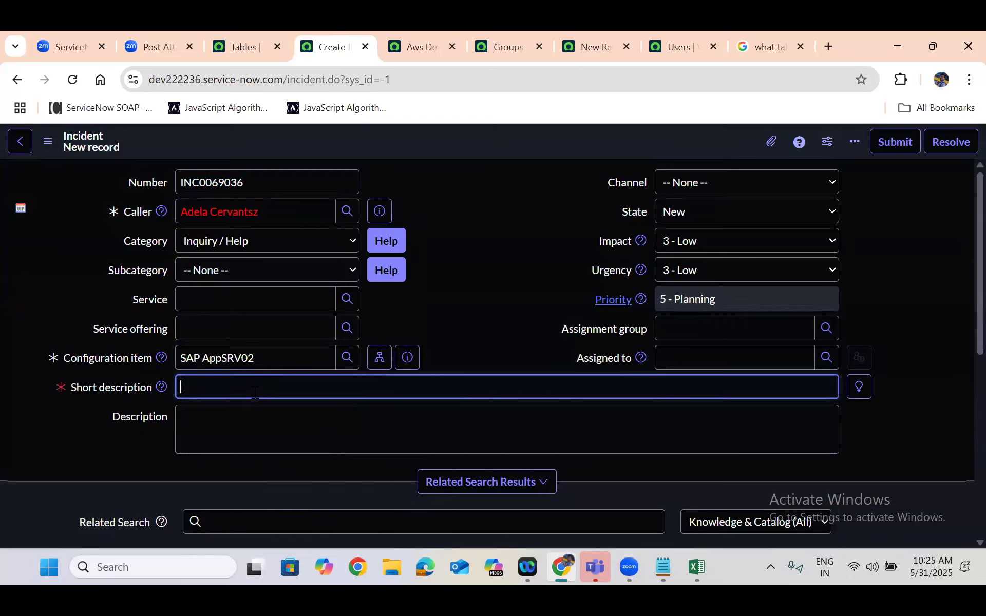
type("Test")
type(" ro 1")
type("w")
type(" 1")
left_click(221, 434)
type("Test ro ")
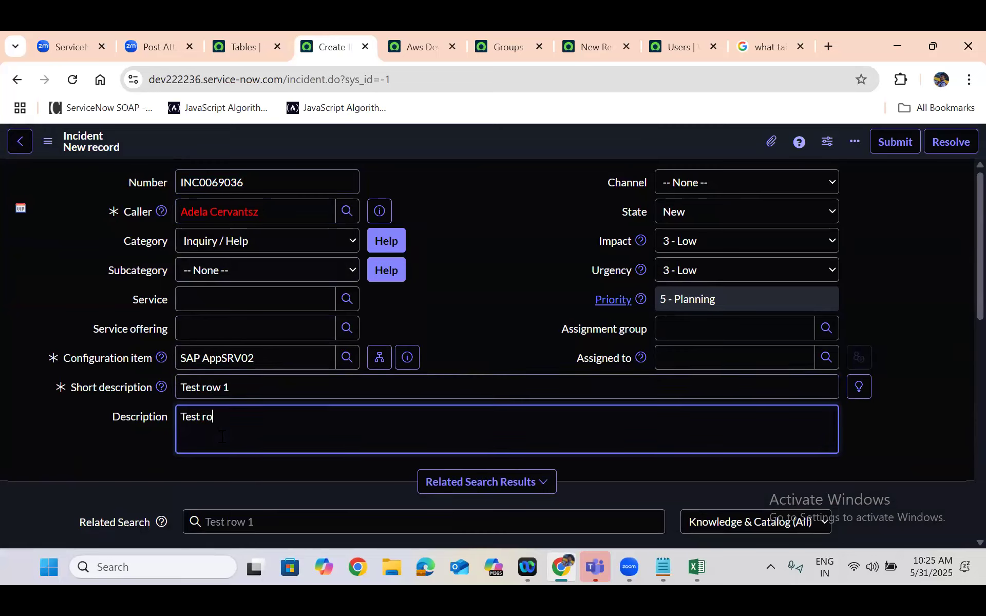
type("1")
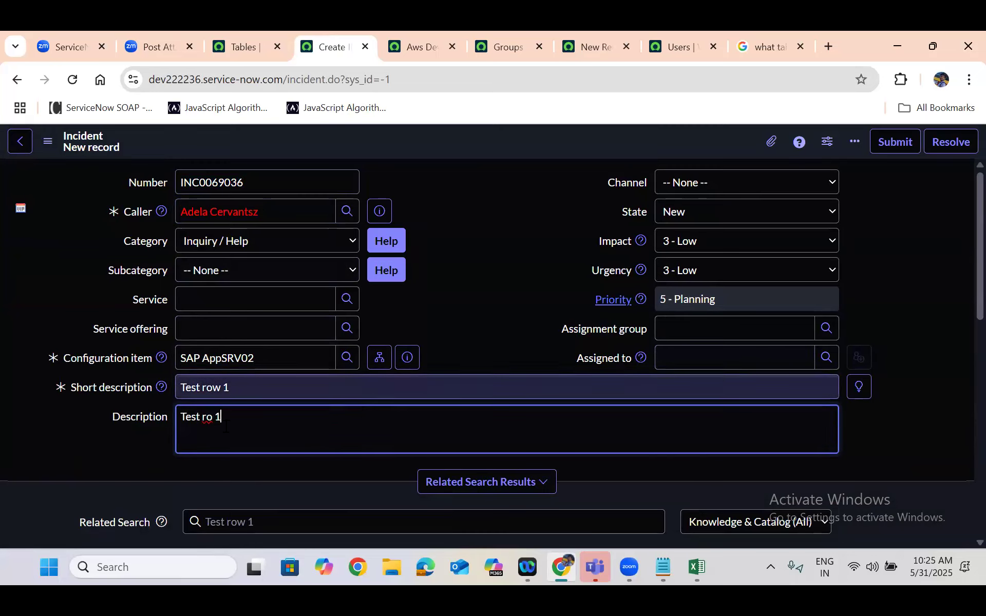
left_click(213, 418)
type("w")
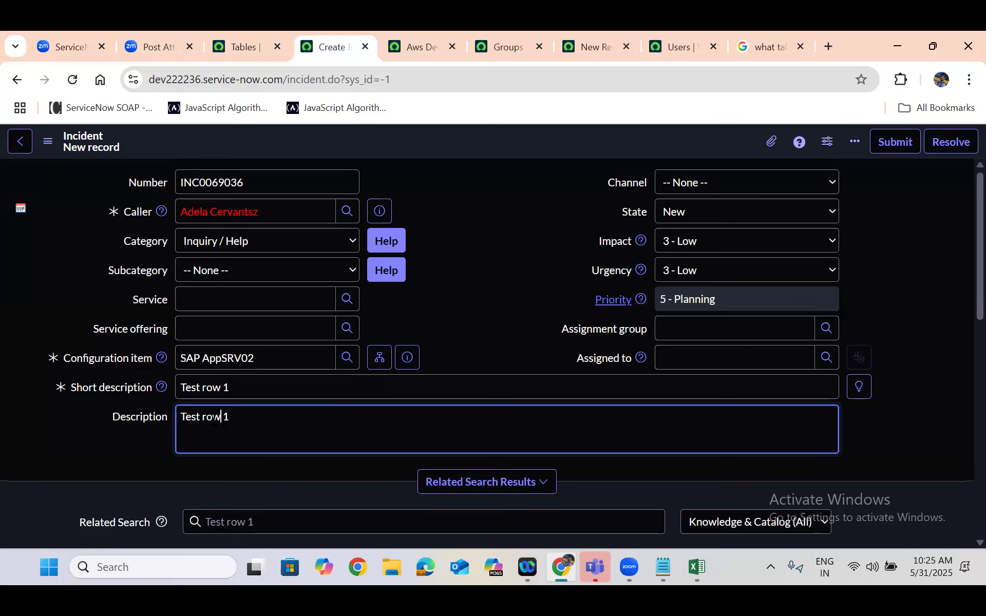
Set the assignment group to Application Development and save the incident while staying on its form
left_click(681, 328)
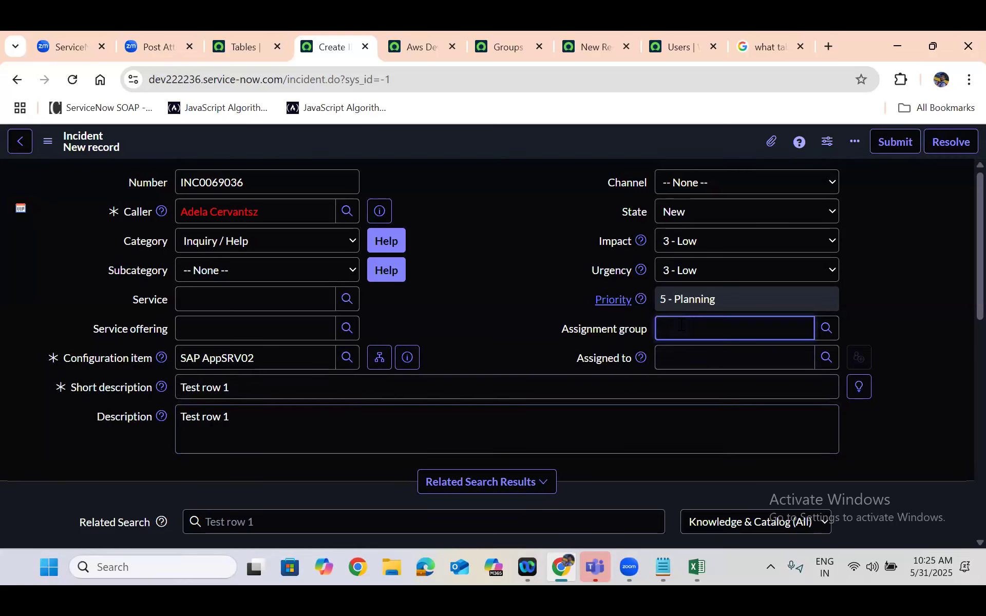
left_click(715, 384)
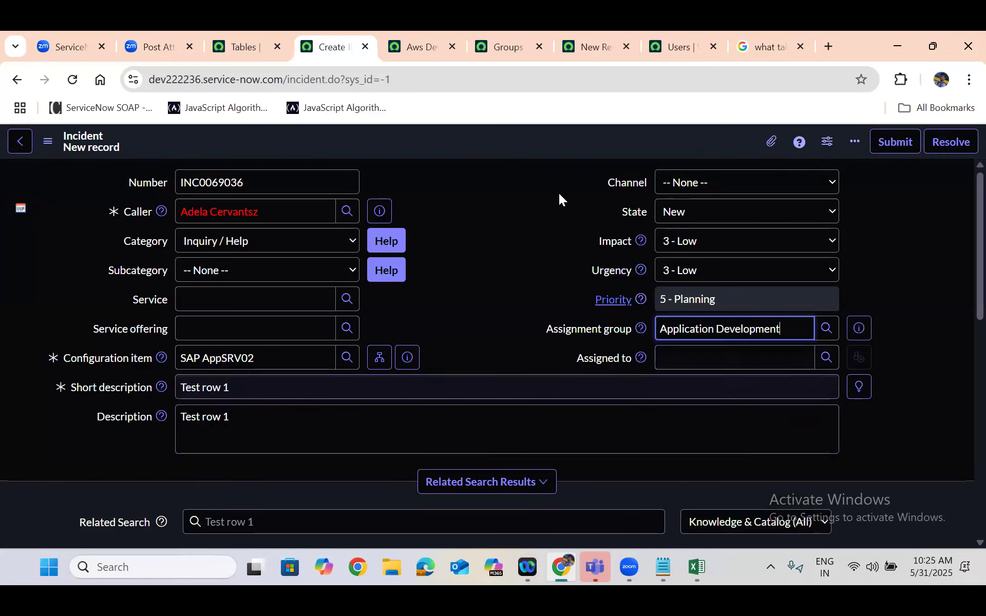
right_click(454, 144)
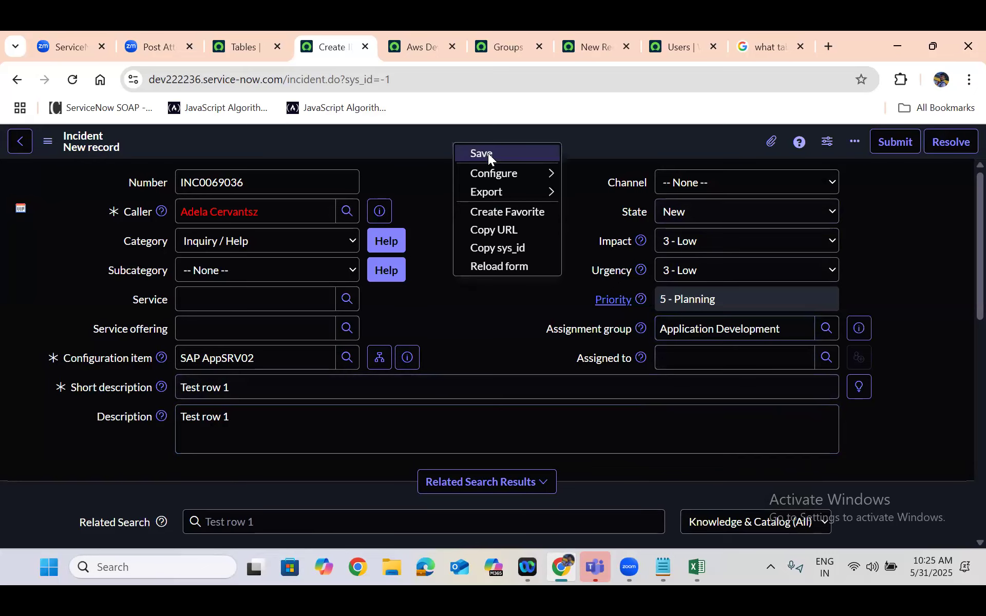
left_click(487, 153)
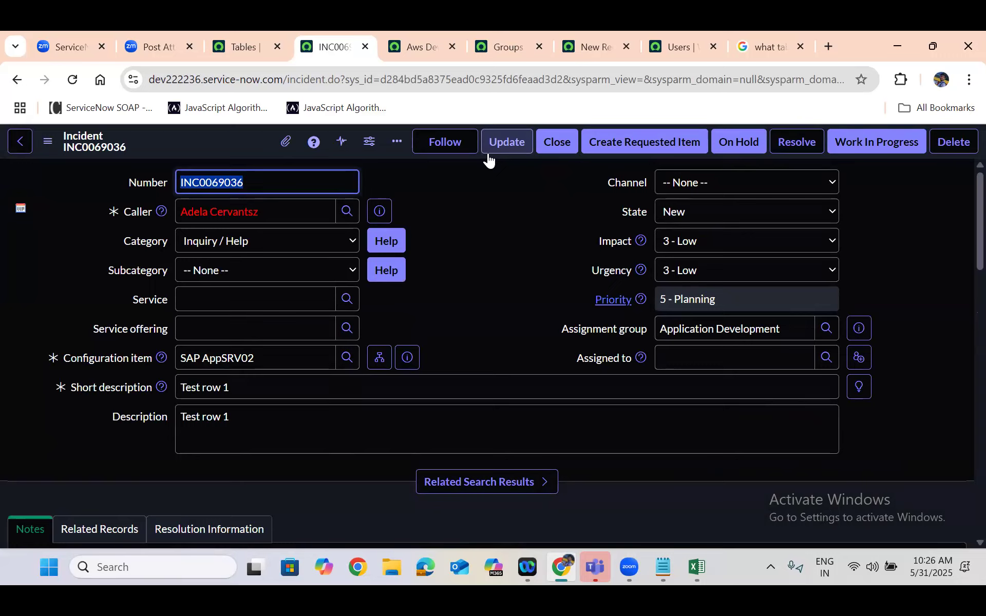
Examine the saved incident's fields and its recorded activity entries
left_click(484, 261)
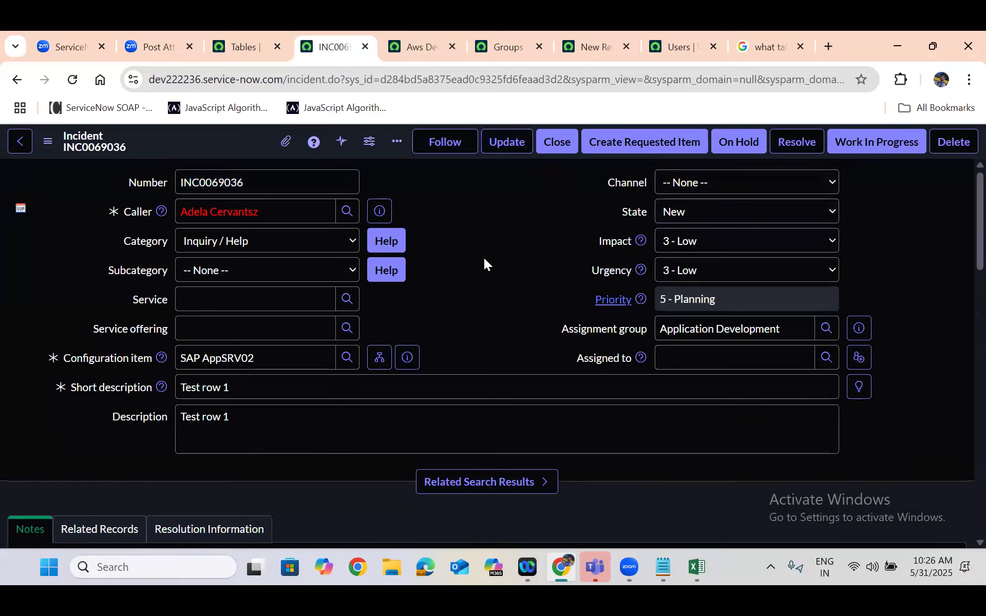
scroll(484, 264, "down", 1)
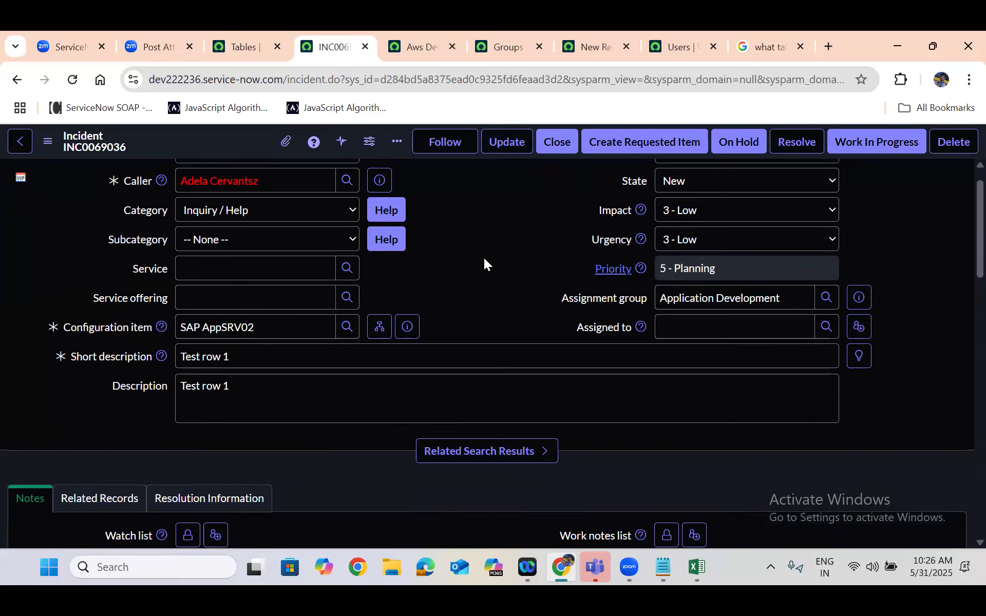
scroll(483, 259, "down", 5)
scroll(483, 258, "down", 2)
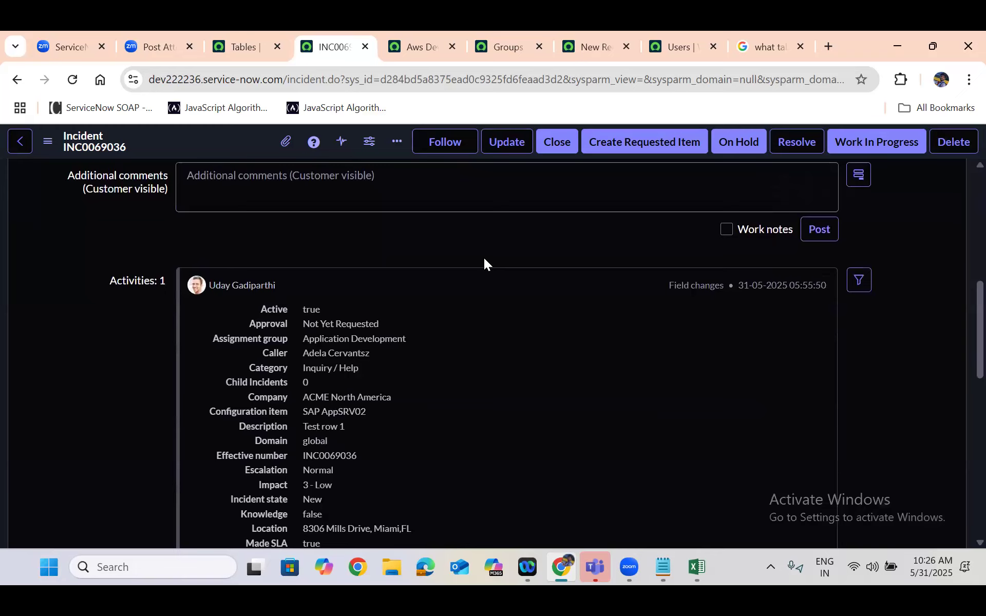
scroll(484, 257, "up", 5)
scroll(484, 263, "up", 2)
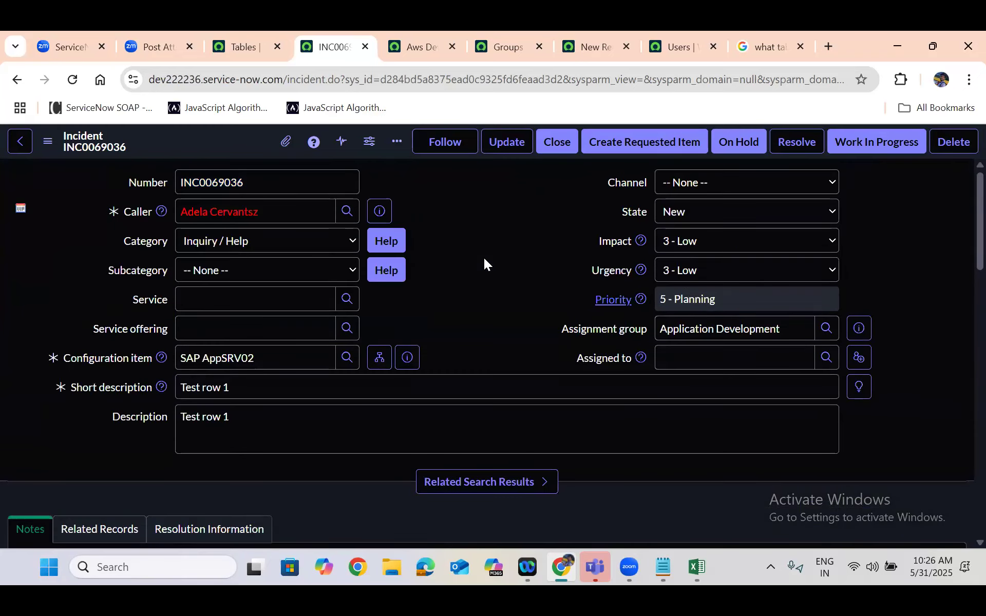
Open the Incident table's definition from the Tables list in another new tab, and return to the saved incident
left_click(241, 46)
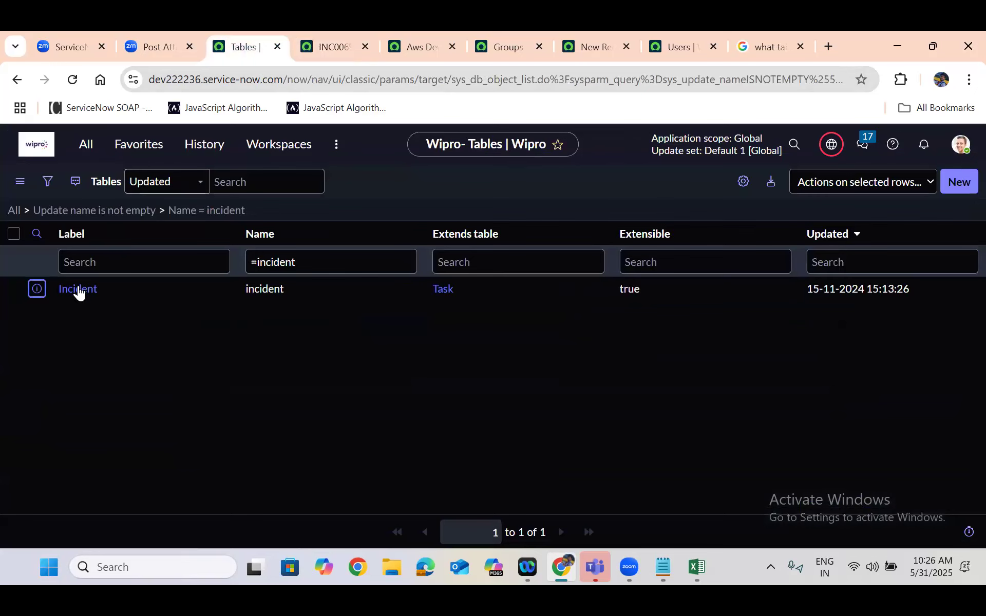
right_click(36, 288)
left_click(90, 310)
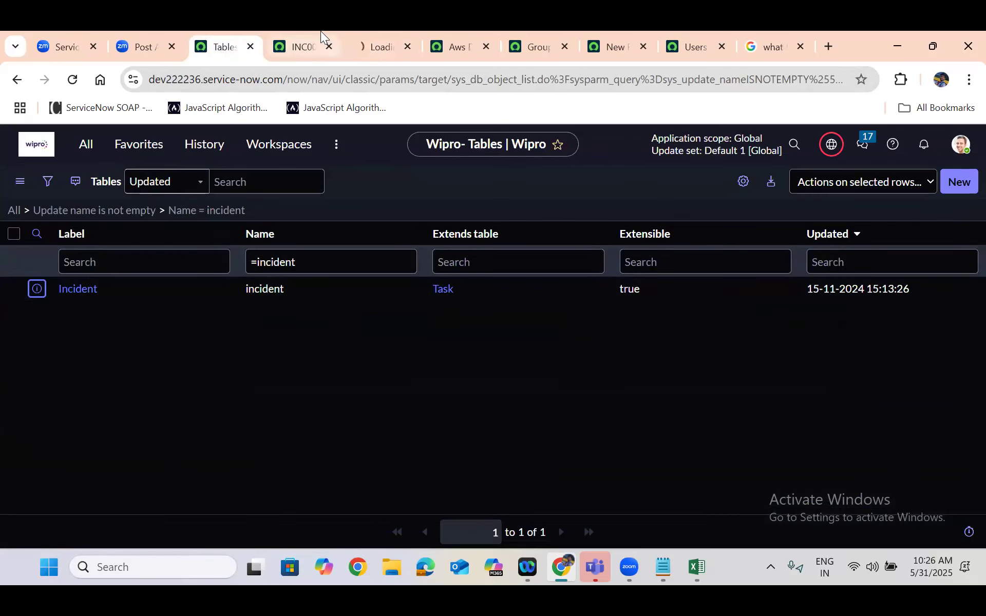
left_click(320, 32)
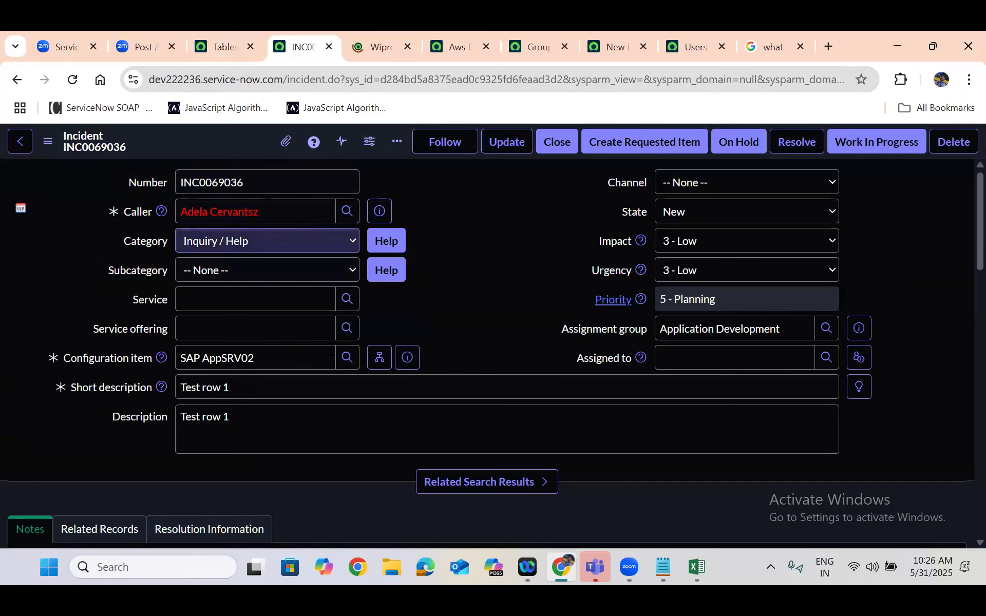
Show the list of Incident records from the related links of the Incident table's definition
left_click(380, 32)
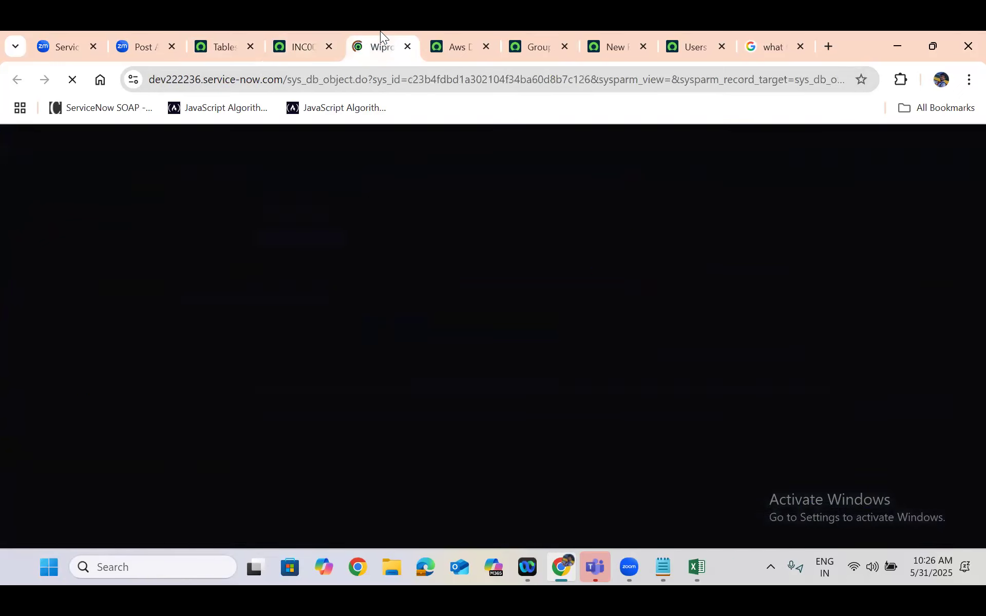
left_click(407, 249)
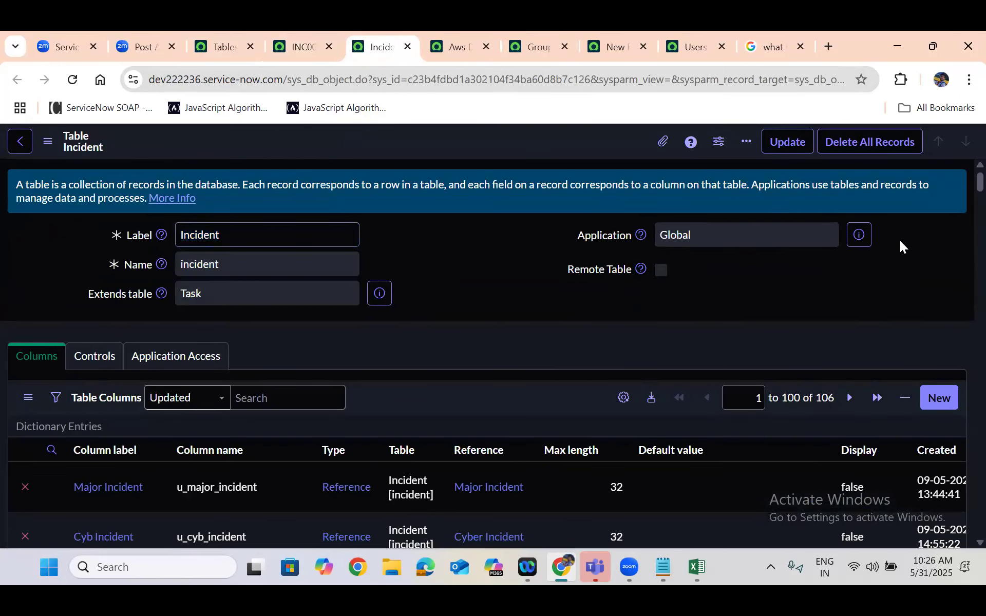
scroll(963, 345, "down", 20)
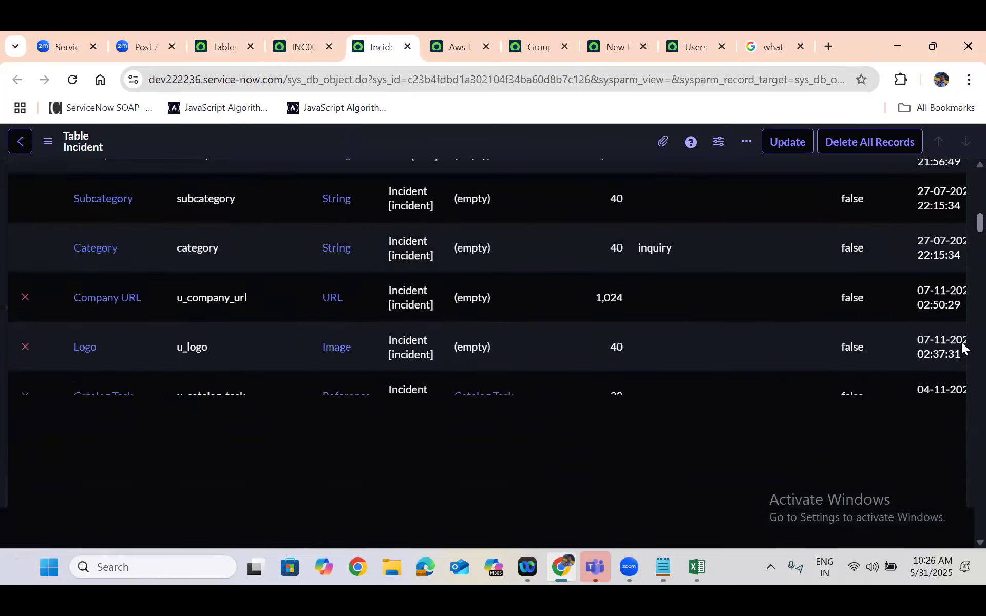
scroll(963, 409, "down", 15)
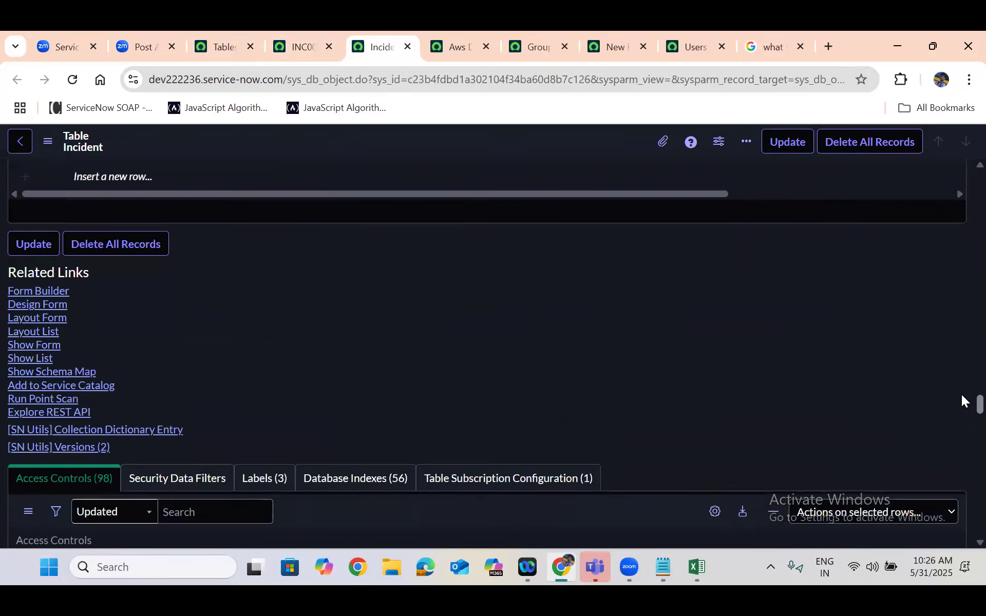
scroll(444, 475, "up", 5)
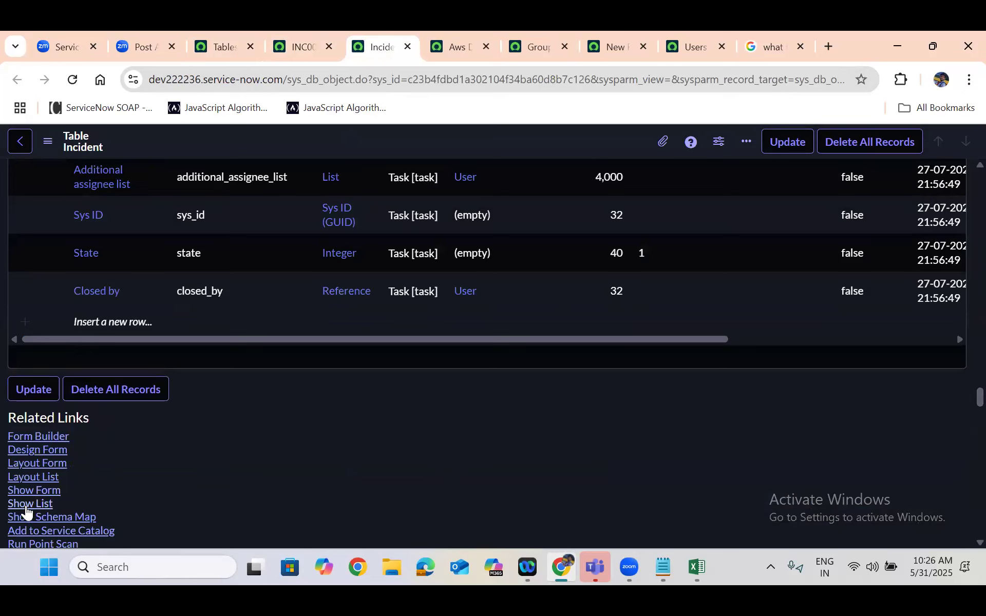
left_click(26, 505)
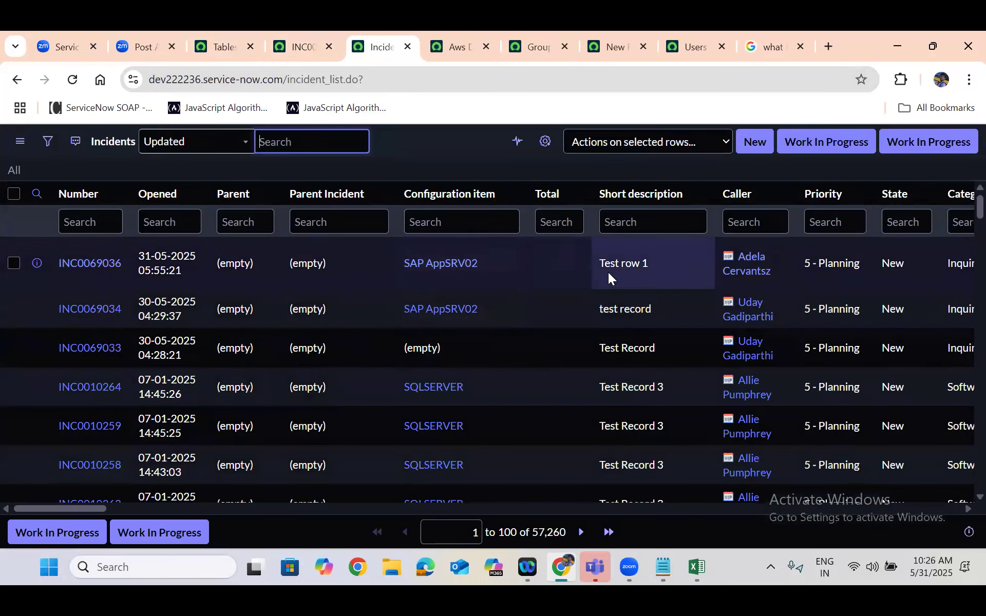
Highlight the "Test row 1" incident's row in the Incidents list and examine its values across the columns
double_click(636, 265)
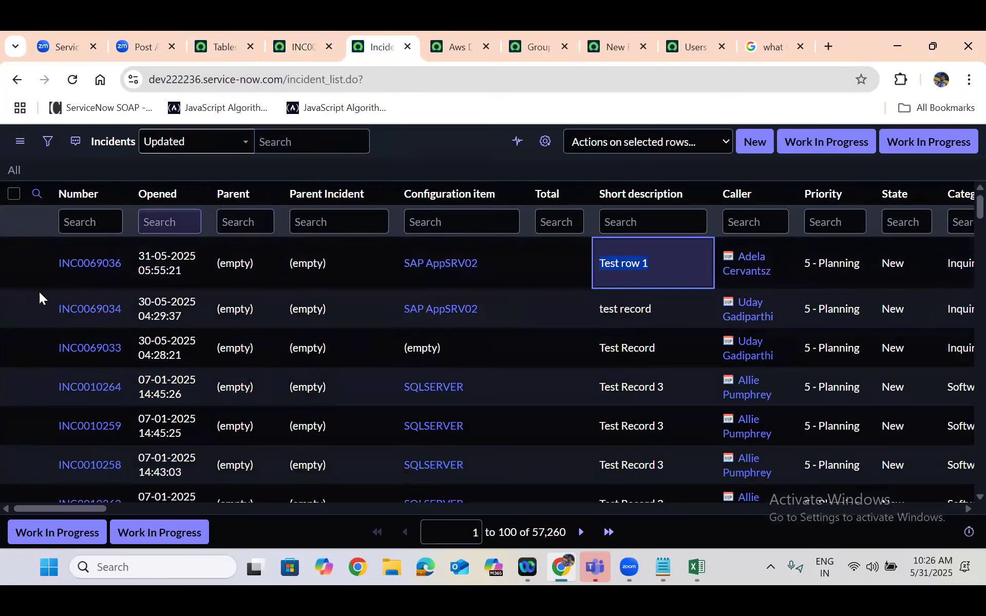
left_click_drag(48, 264, 962, 258)
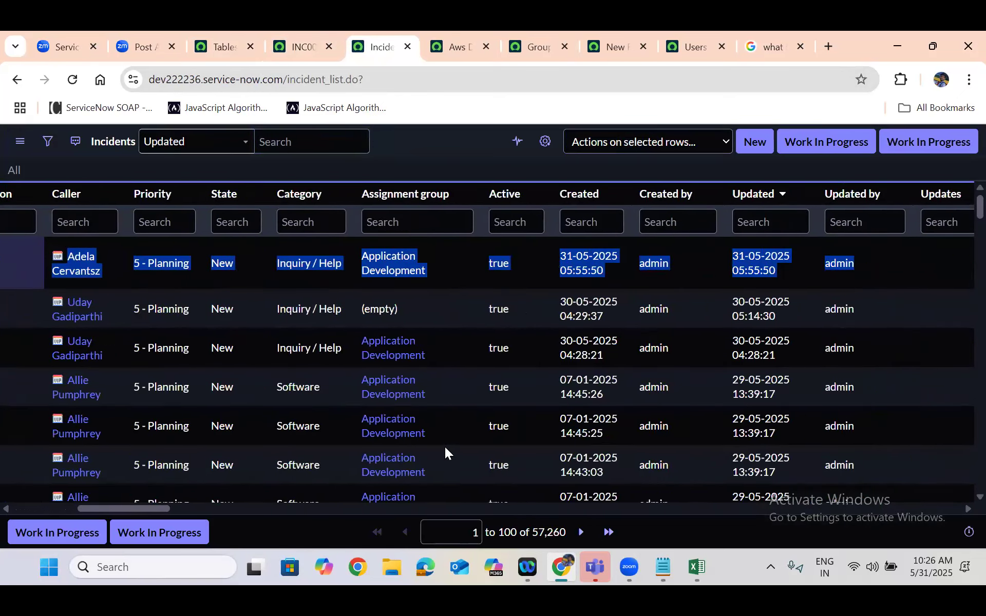
left_click_drag(175, 506, 15, 489)
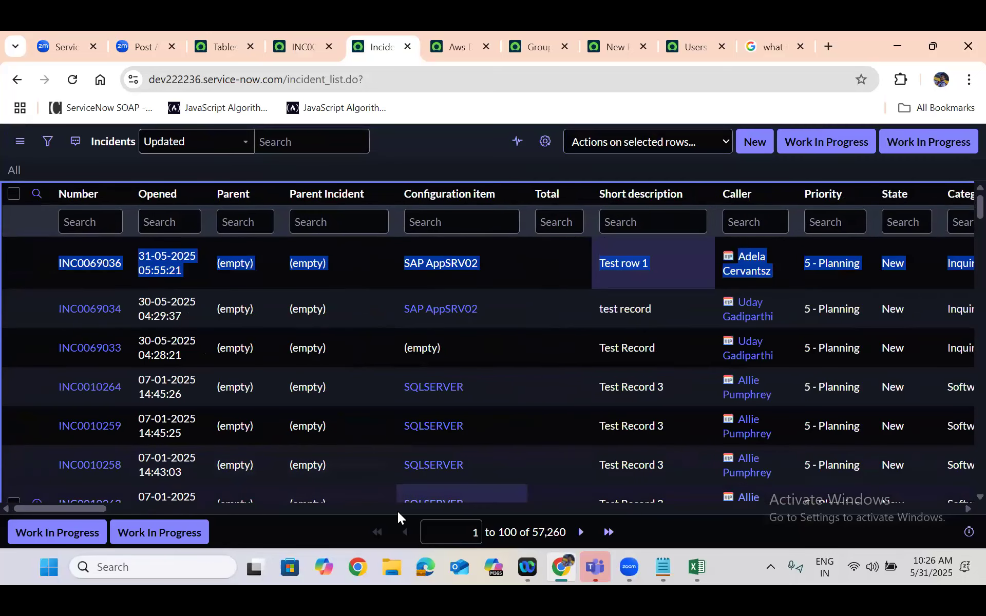
left_click(544, 541)
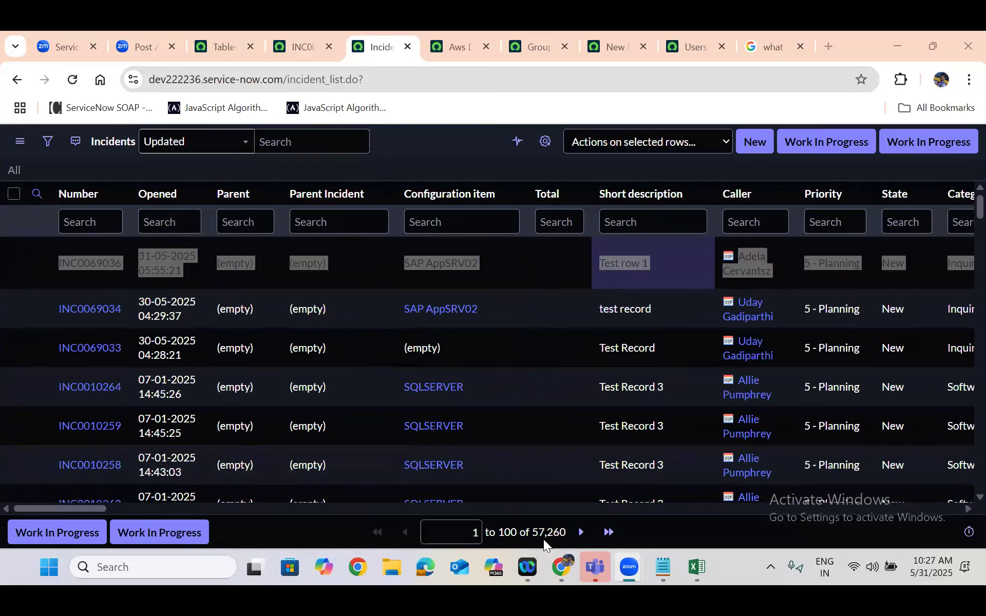
left_click_drag(71, 509, 424, 487)
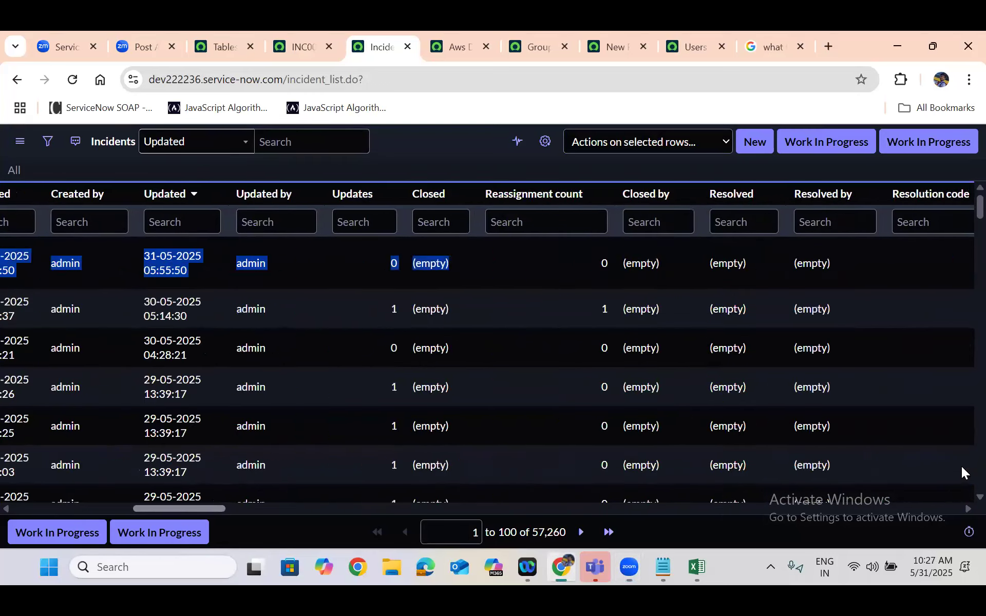
left_click_drag(963, 472, 0, 472)
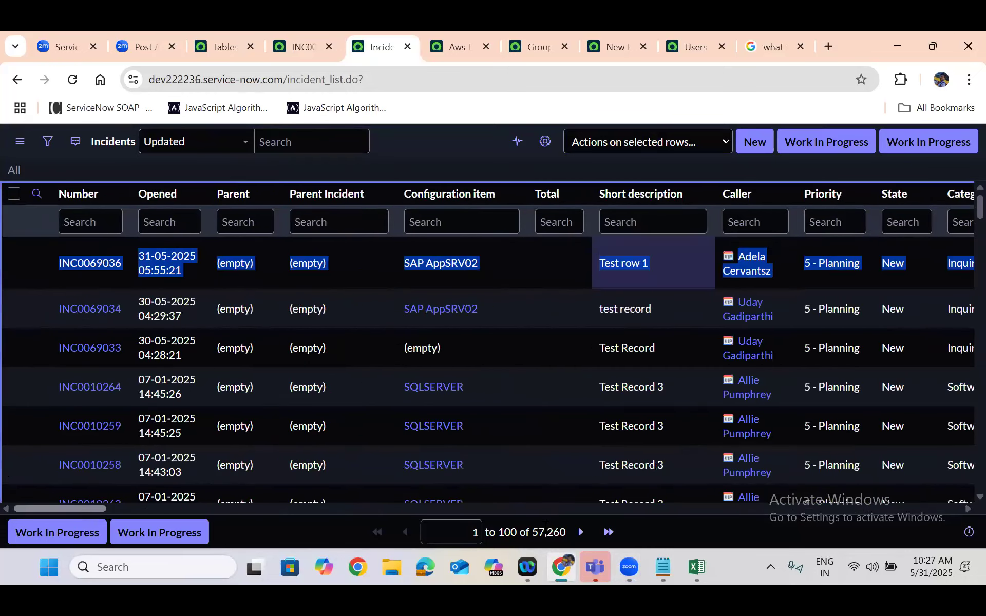
left_click(288, 532)
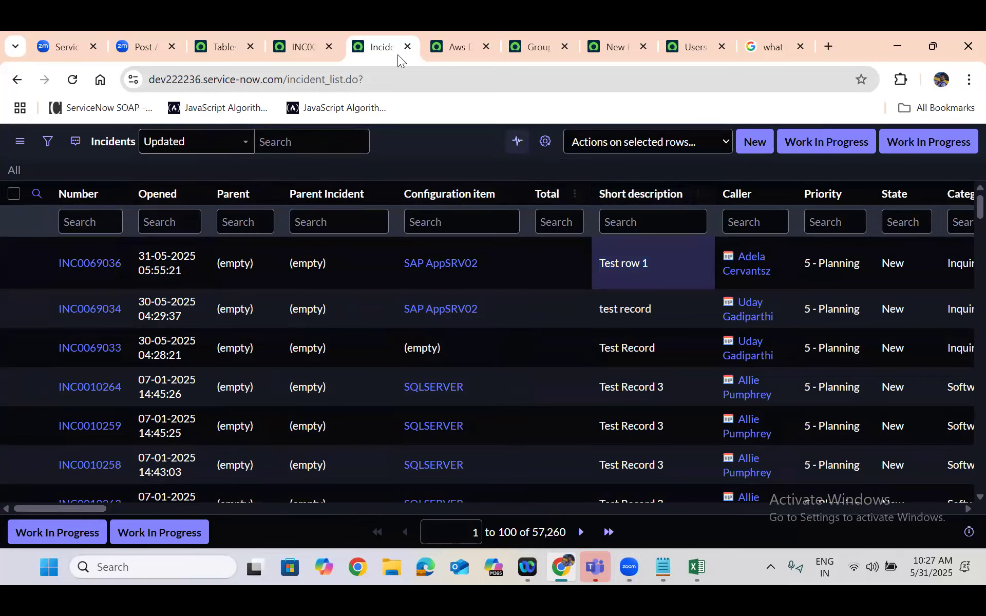
Compare the saved "Test row 1" incident form with its row in the Incidents list
left_click(224, 47)
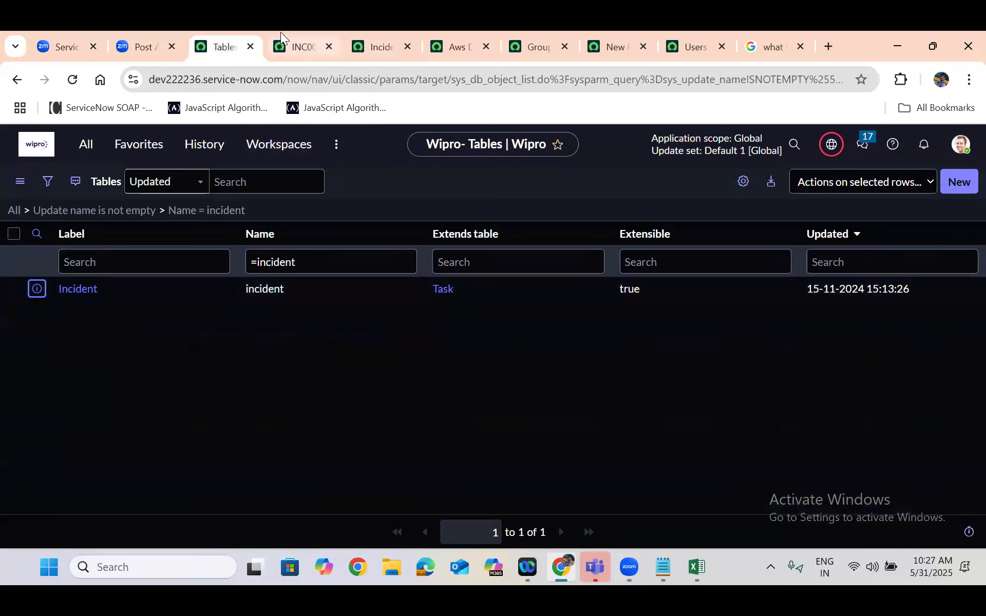
left_click(292, 46)
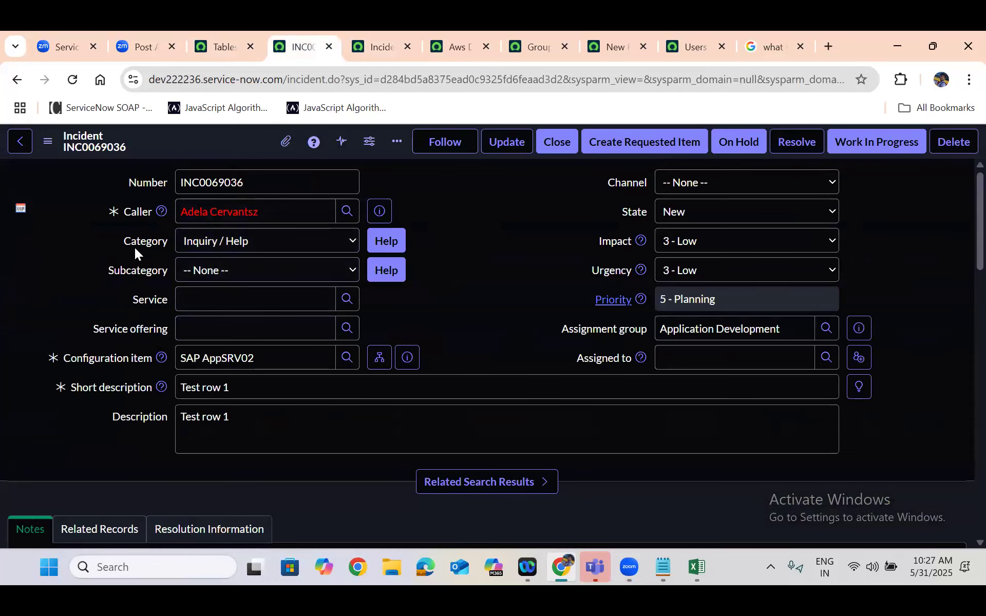
left_click(376, 33)
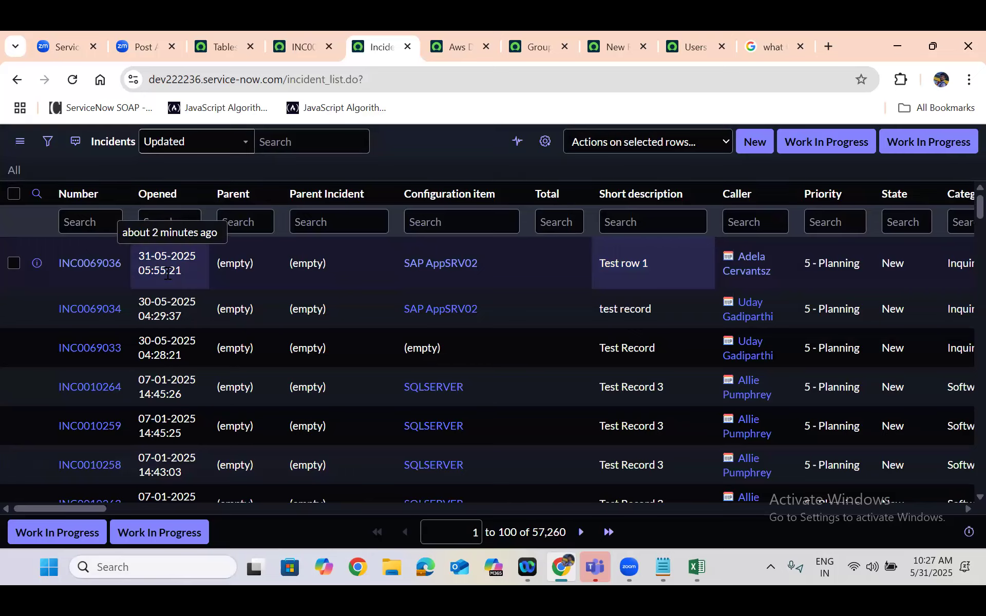
Switch to the ServiceNow Database whiteboard and point out the outer database frame and the User table box
left_click(67, 45)
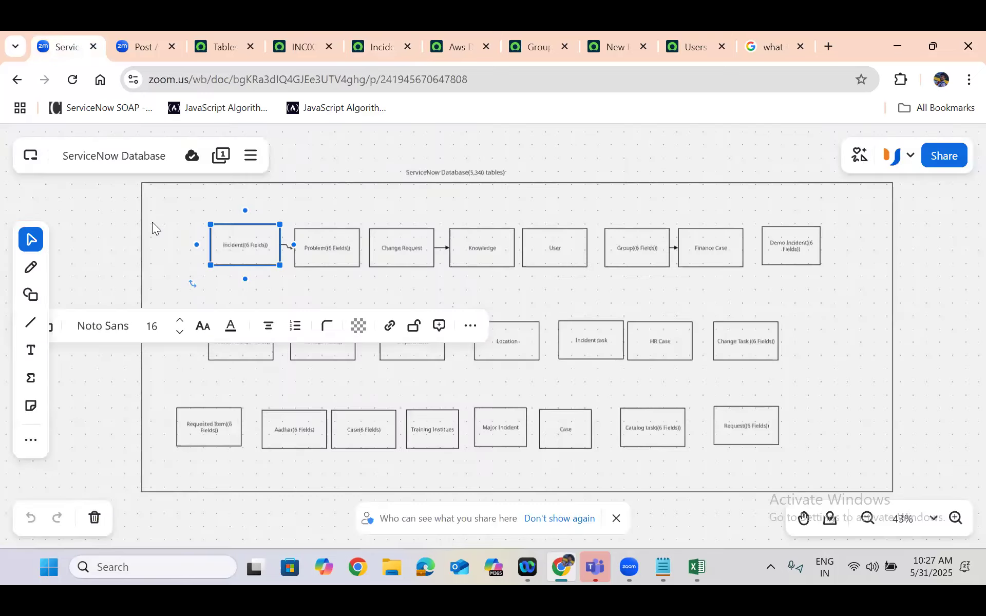
left_click(155, 197)
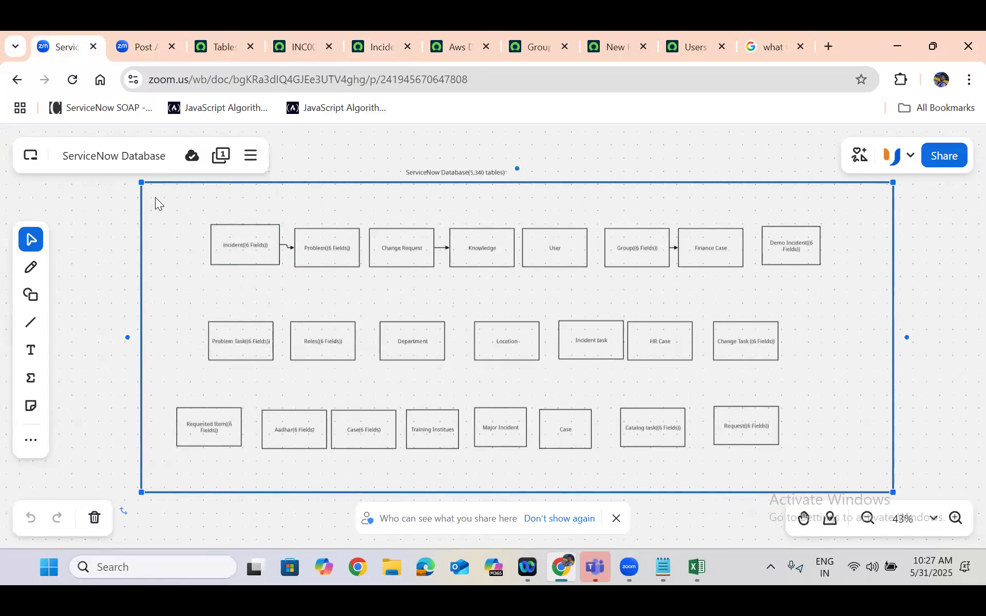
left_click(548, 246)
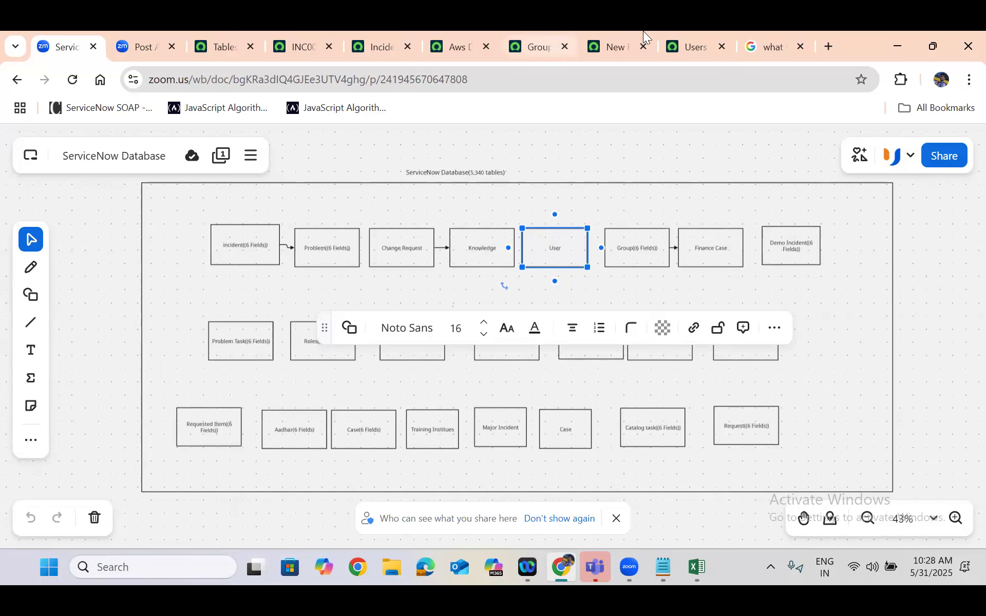
Compare the Users list with the database frame on the whiteboard, ending on the Users list
left_click(700, 43)
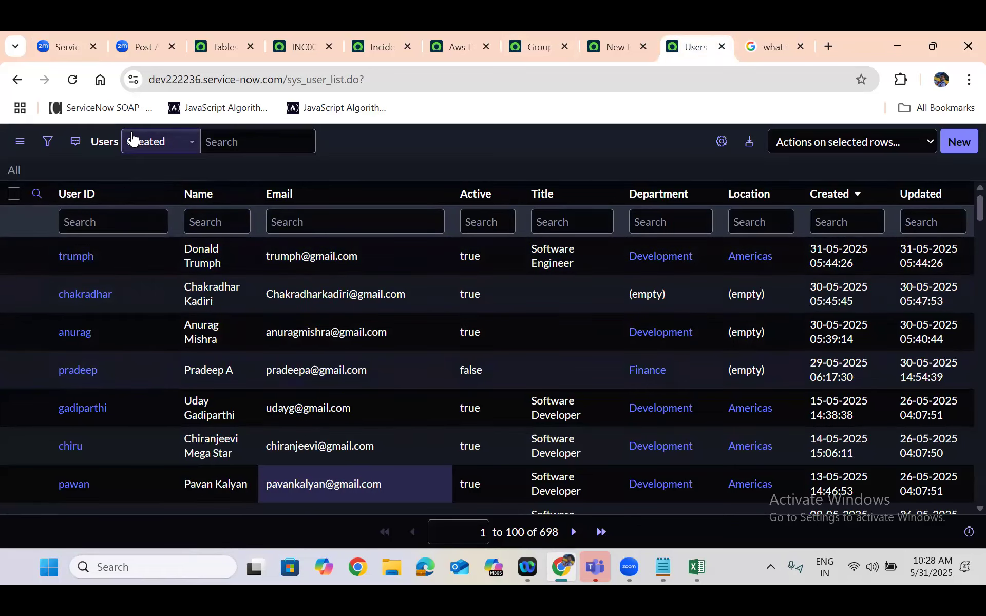
left_click(42, 31)
left_click(197, 203)
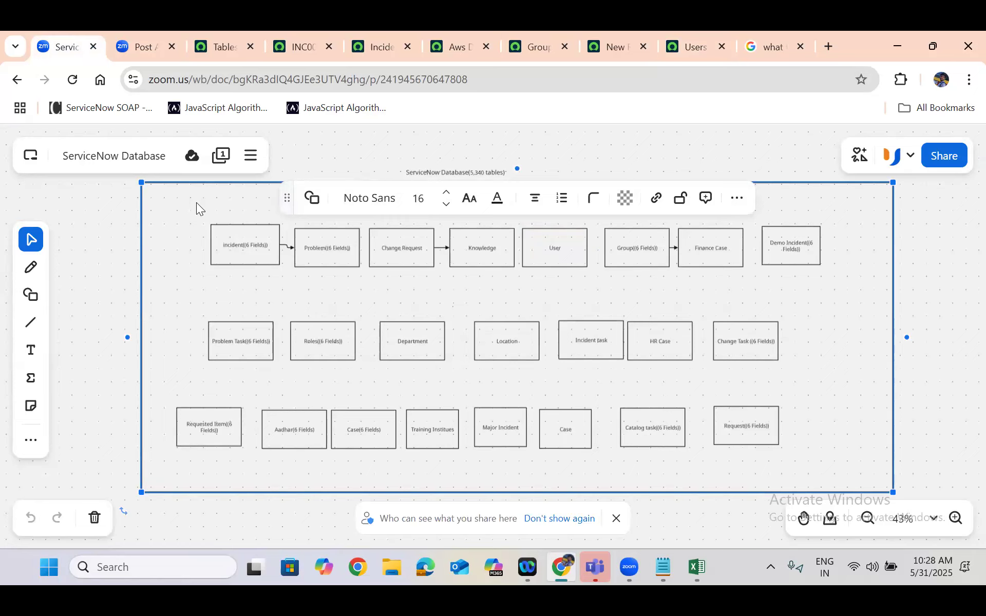
left_click(687, 36)
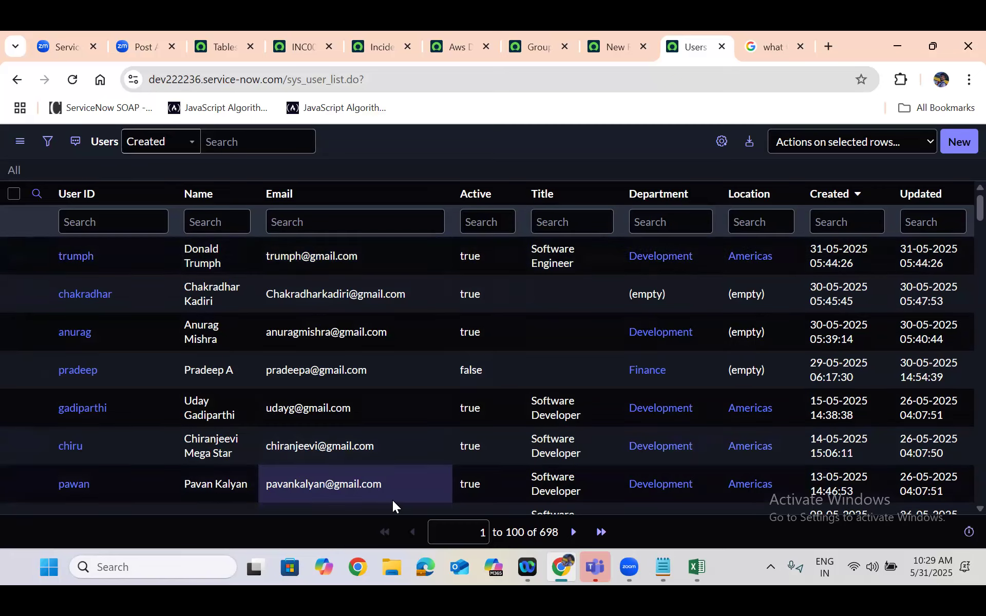
left_click(555, 528)
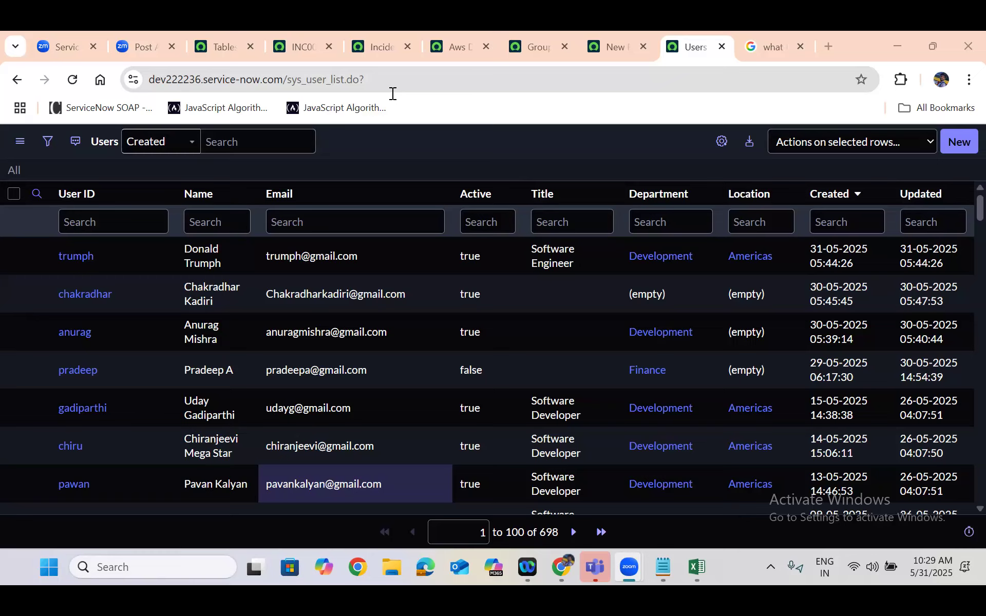
Compare the Tables list with the whiteboard diagram and remove the list's "Name = incident" filter condition
left_click(216, 46)
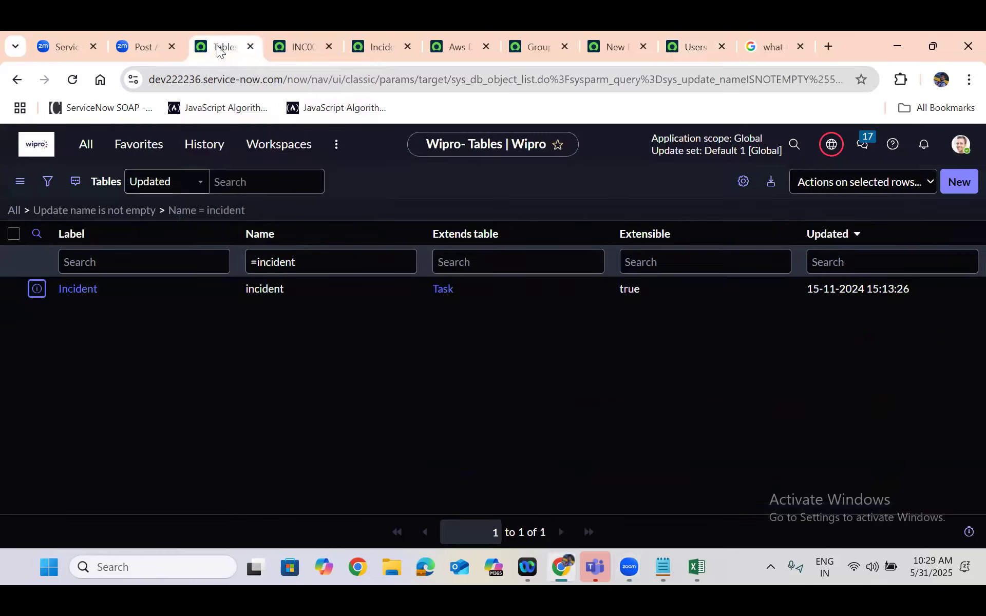
left_click(77, 36)
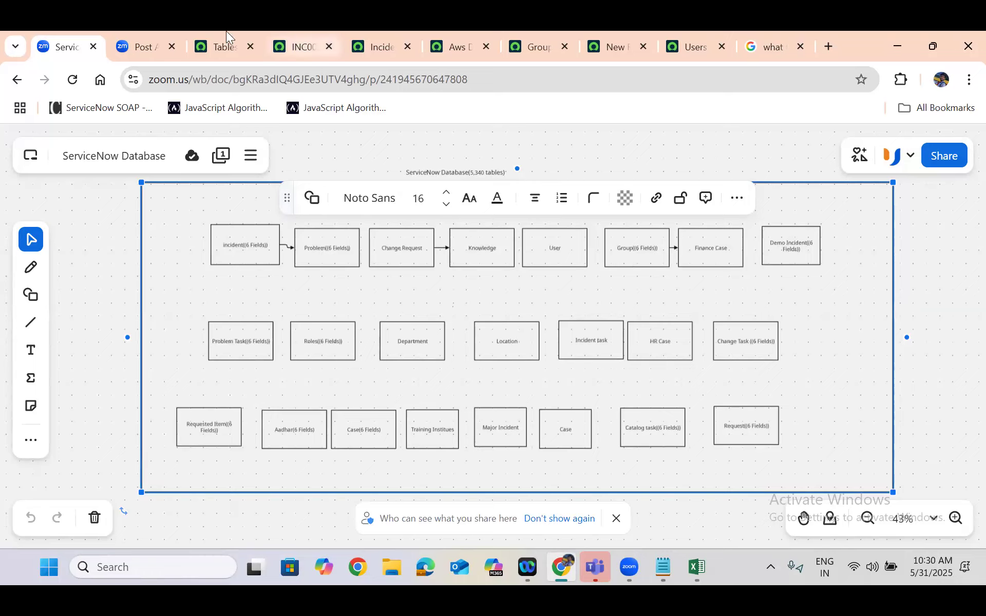
left_click(226, 45)
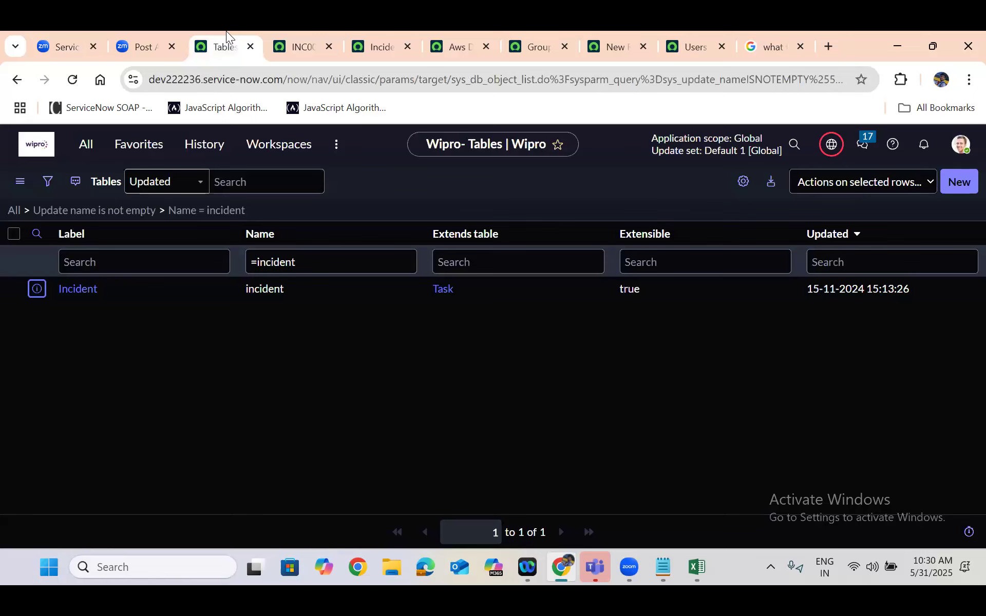
left_click(123, 215)
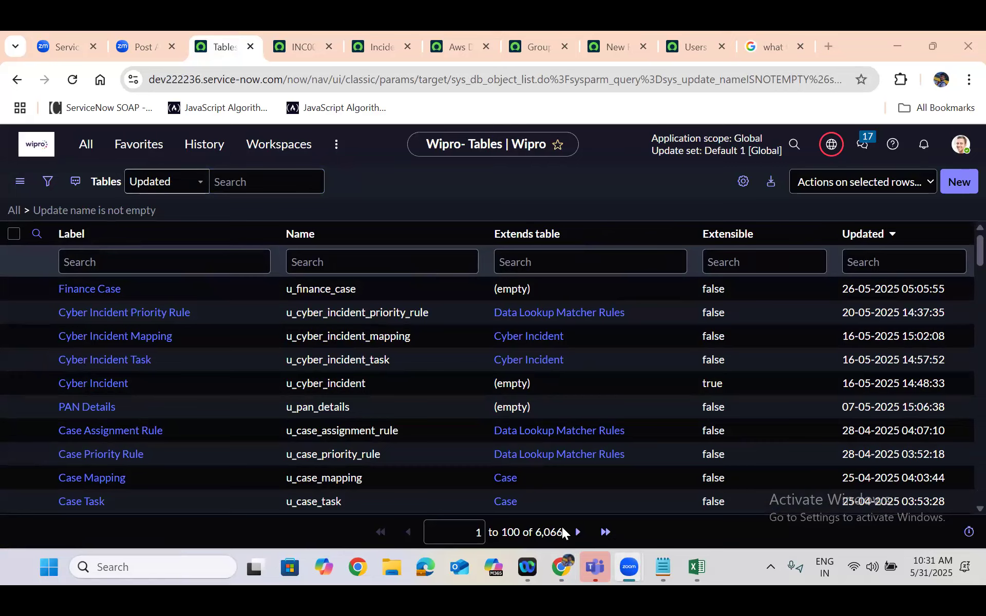
Find the System Definition Tables module among the "tables" results in the application navigator and open it twice
left_click(86, 145)
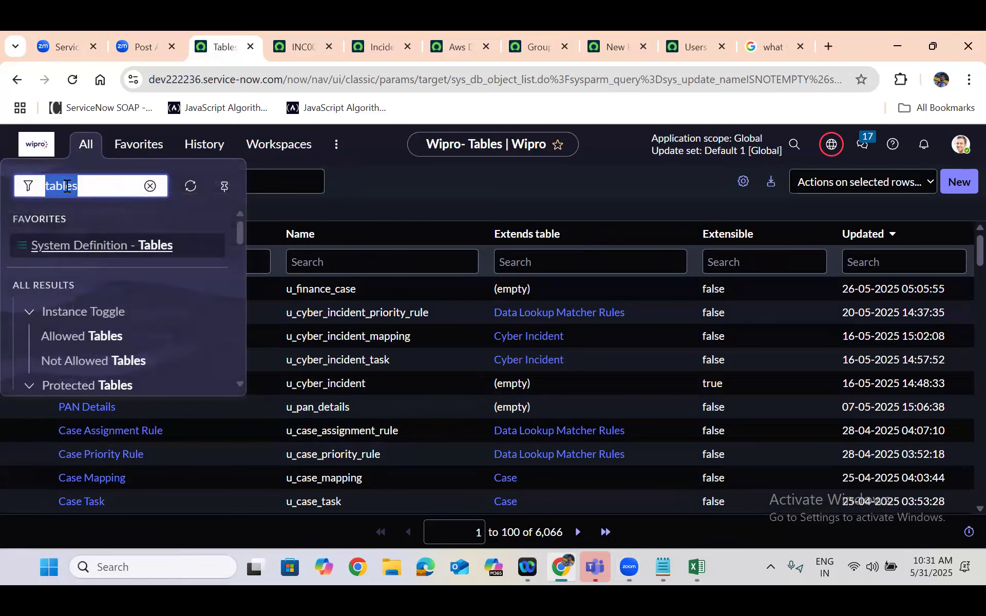
left_click(90, 184)
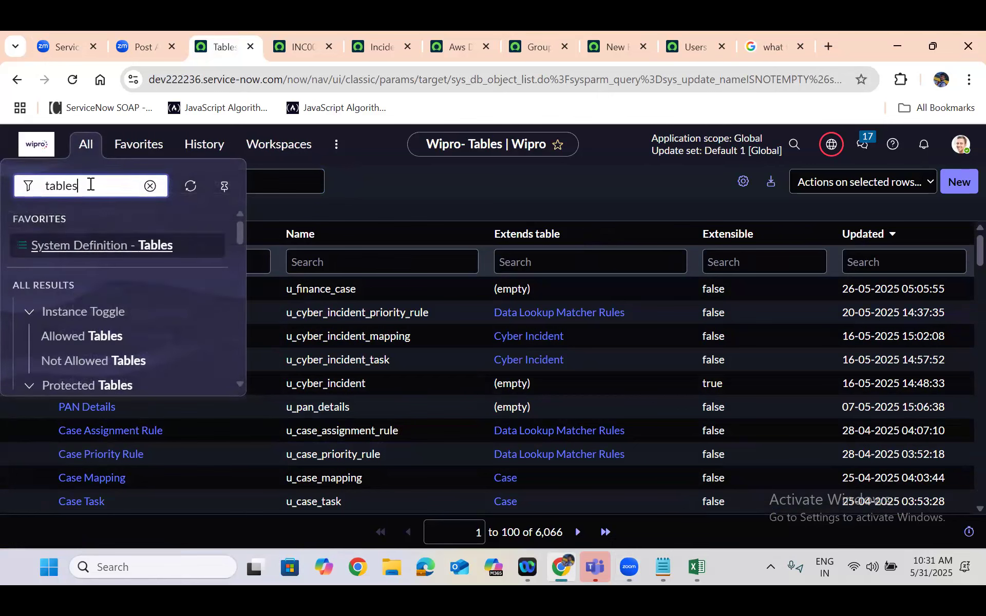
left_click_drag(242, 234, 242, 285)
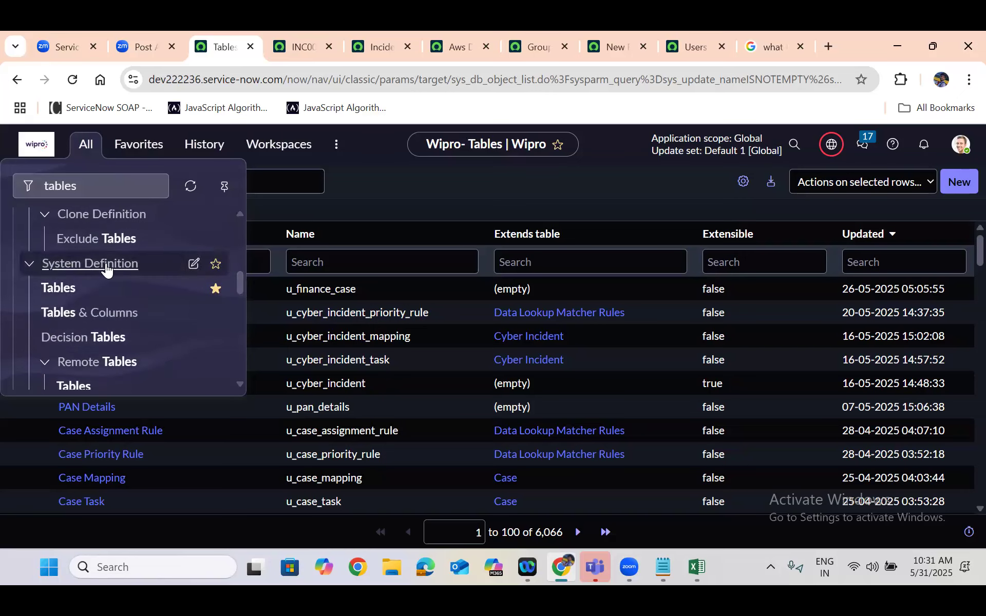
left_click(66, 289)
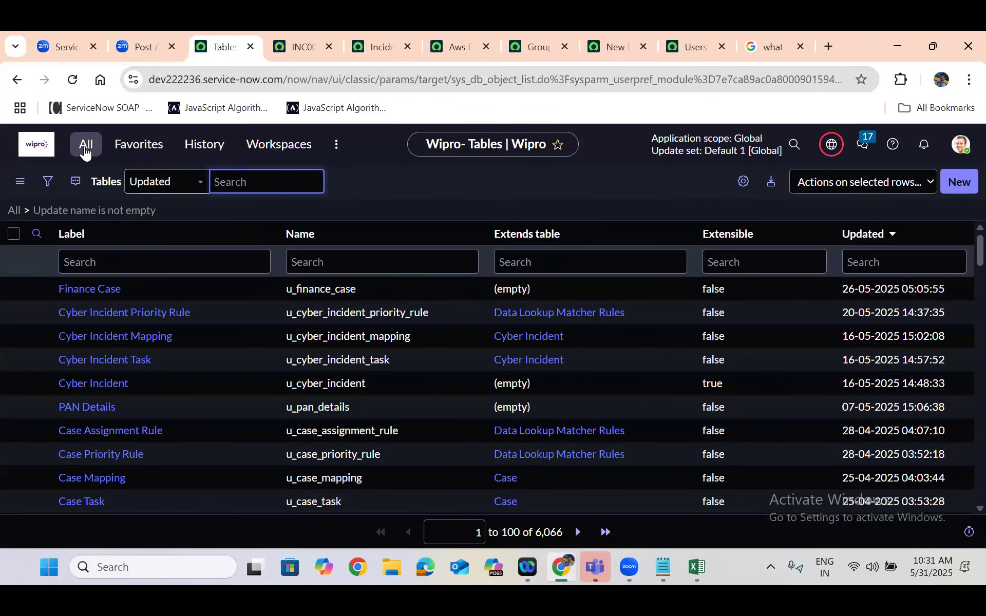
left_click(85, 153)
left_click(85, 185)
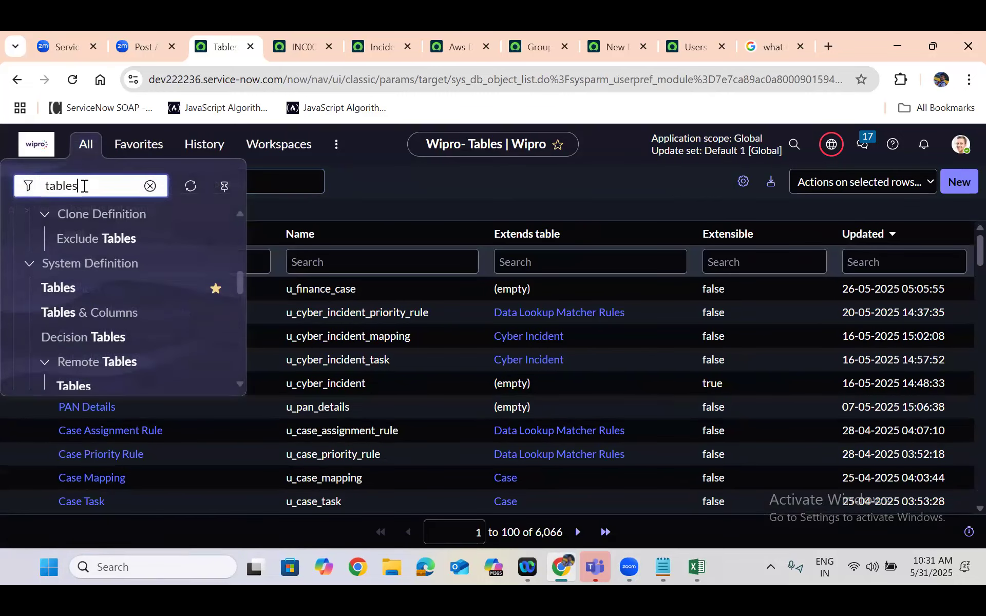
left_click(59, 288)
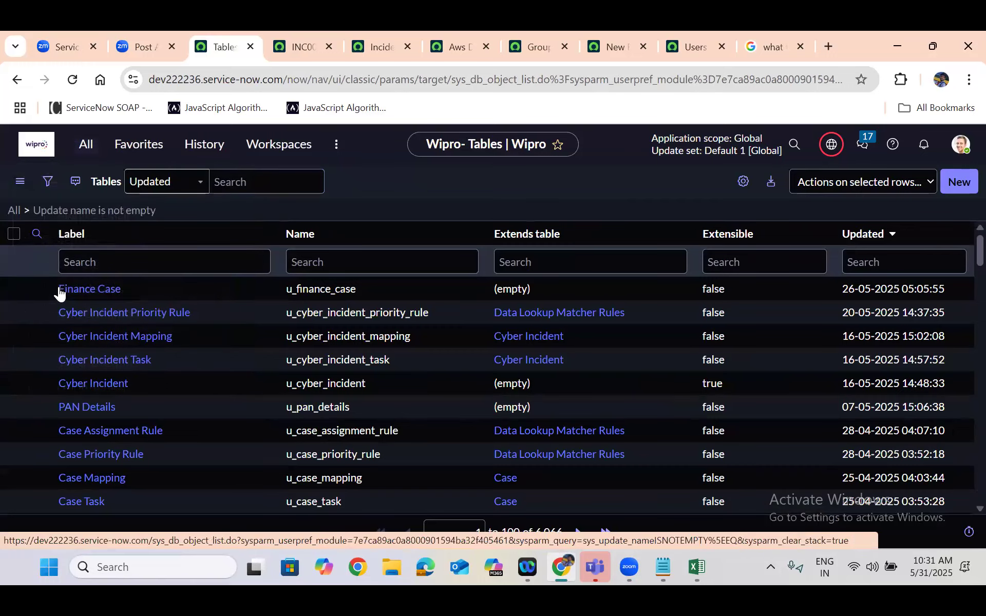
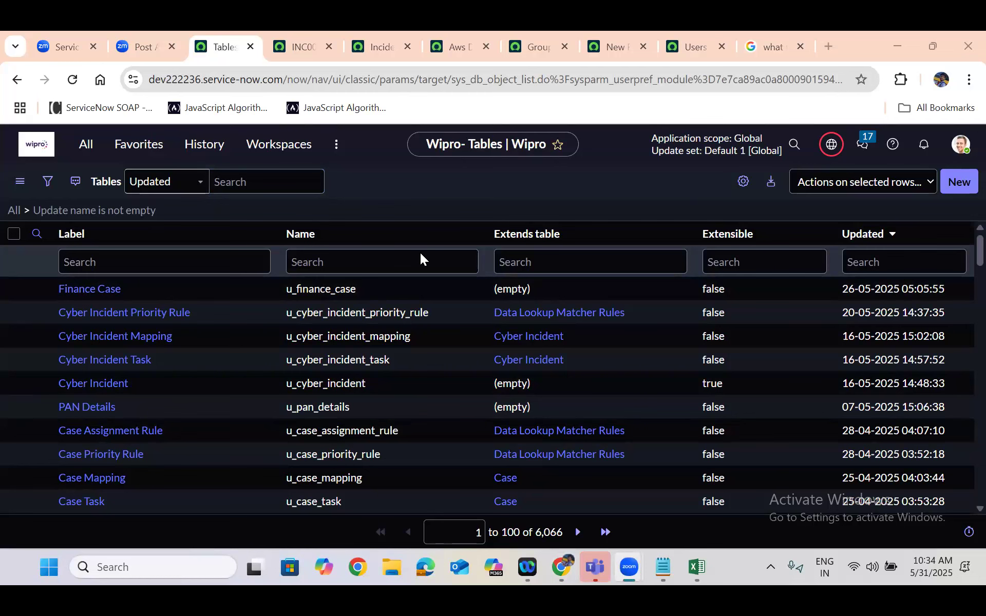
Compare the new User form, the Tables list and the whiteboard's outer database frame, ending on the Tables list
left_click(626, 42)
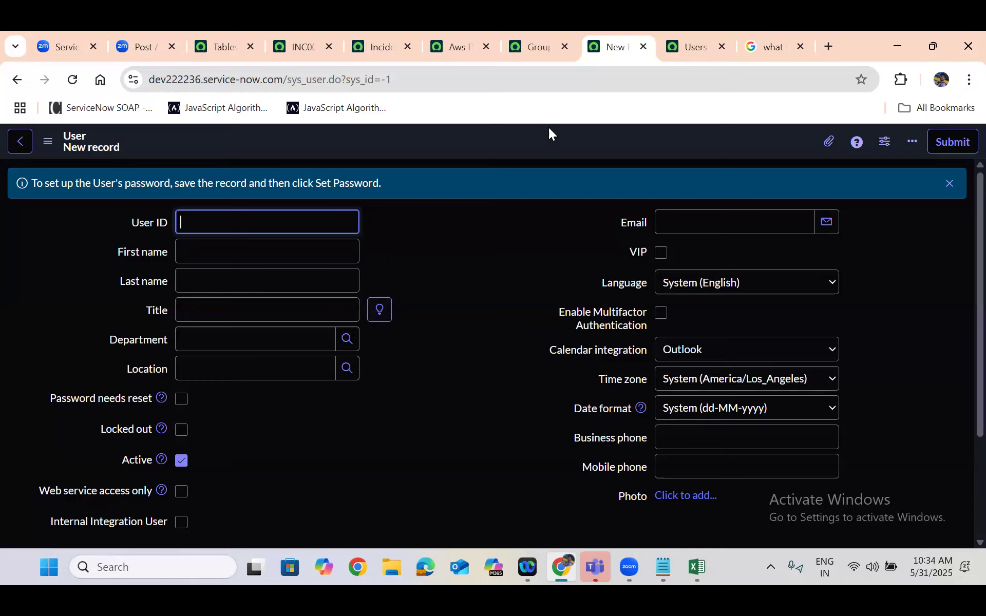
left_click(443, 311)
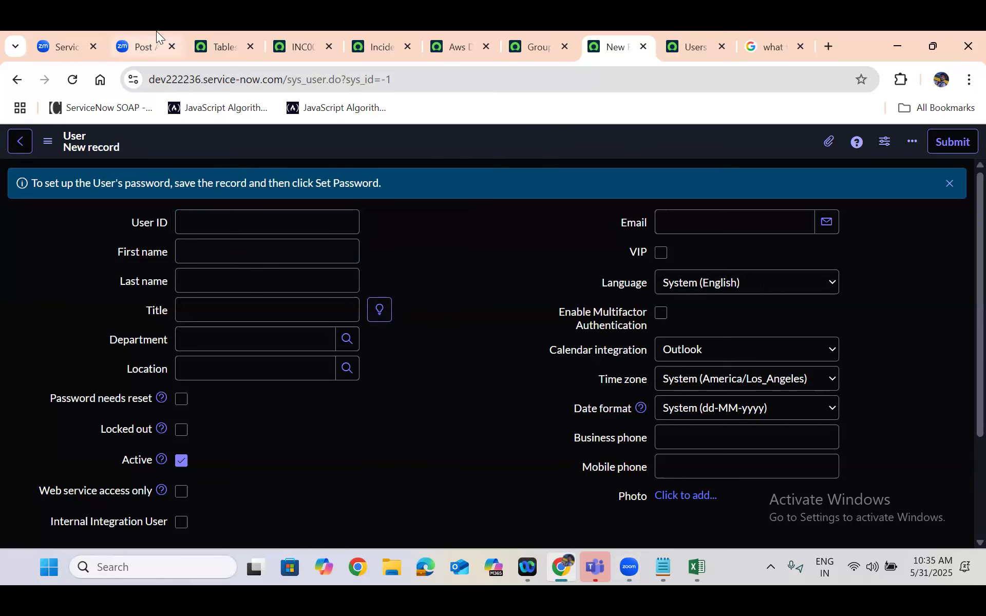
left_click(223, 37)
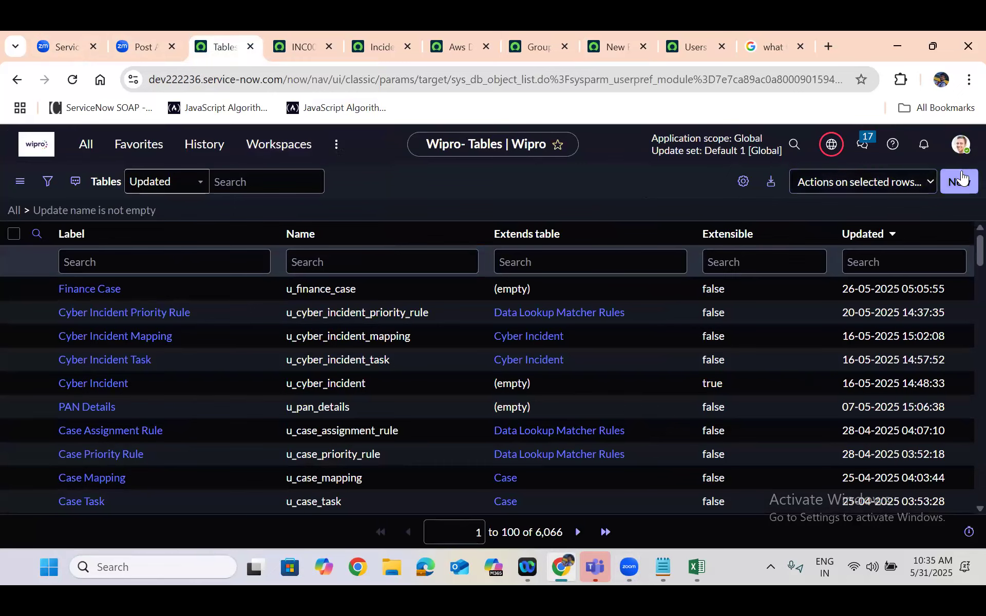
left_click(37, 32)
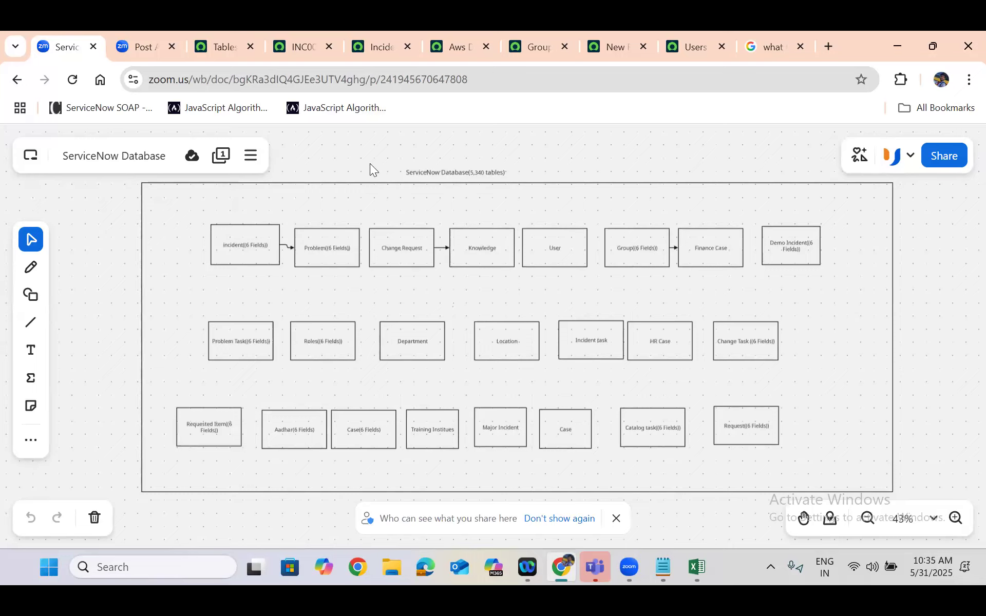
left_click(347, 219)
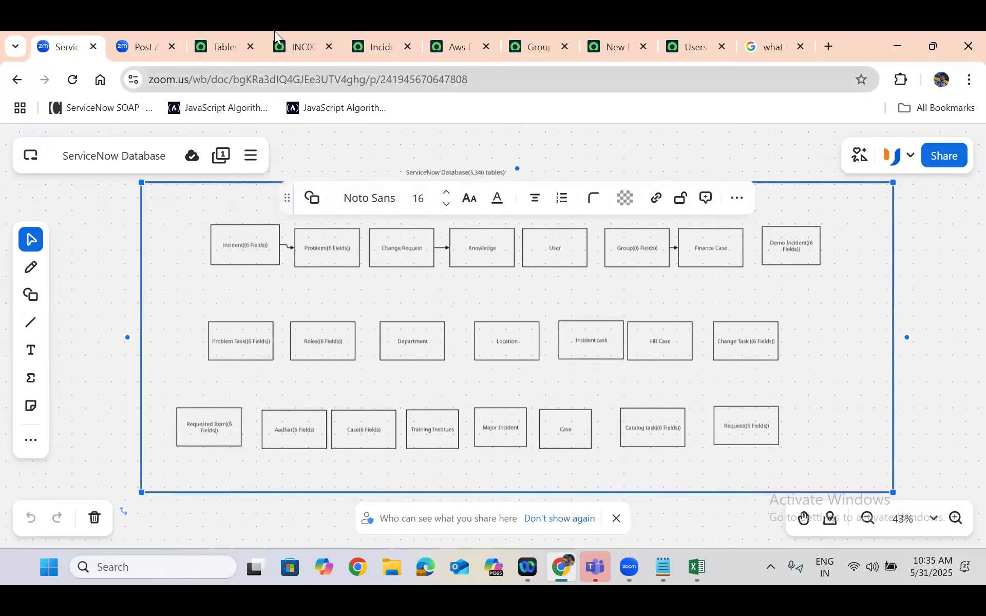
left_click(224, 41)
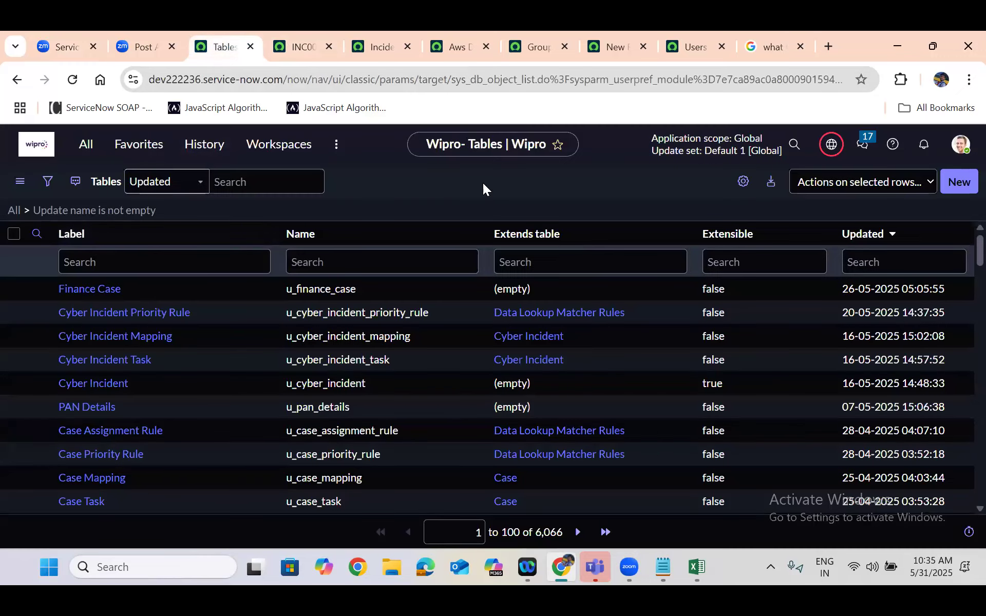
Start a new table record and set its Label to "Security Incident", letting the Name fill in from it
left_click(961, 181)
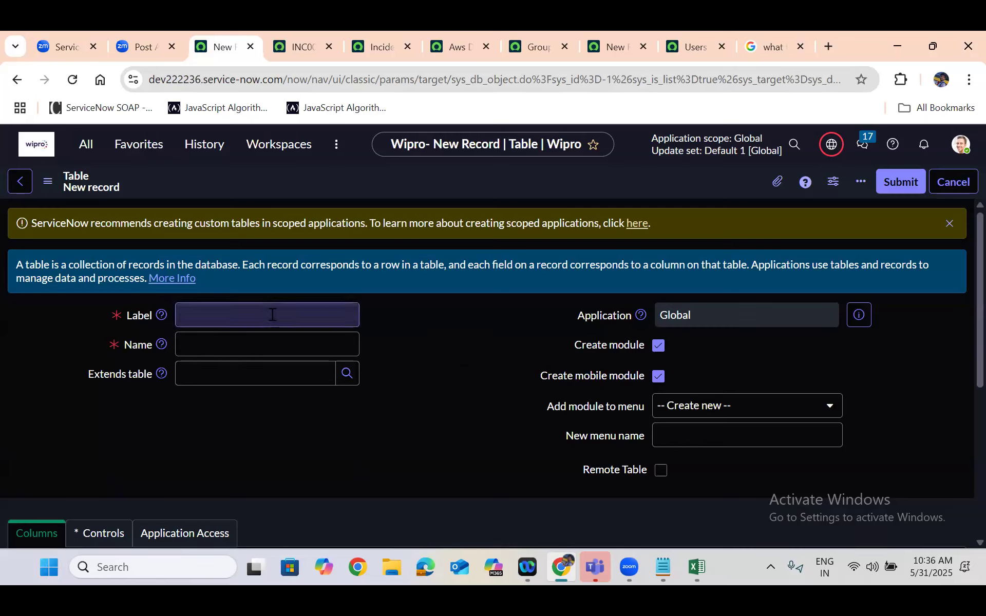
left_click(247, 316)
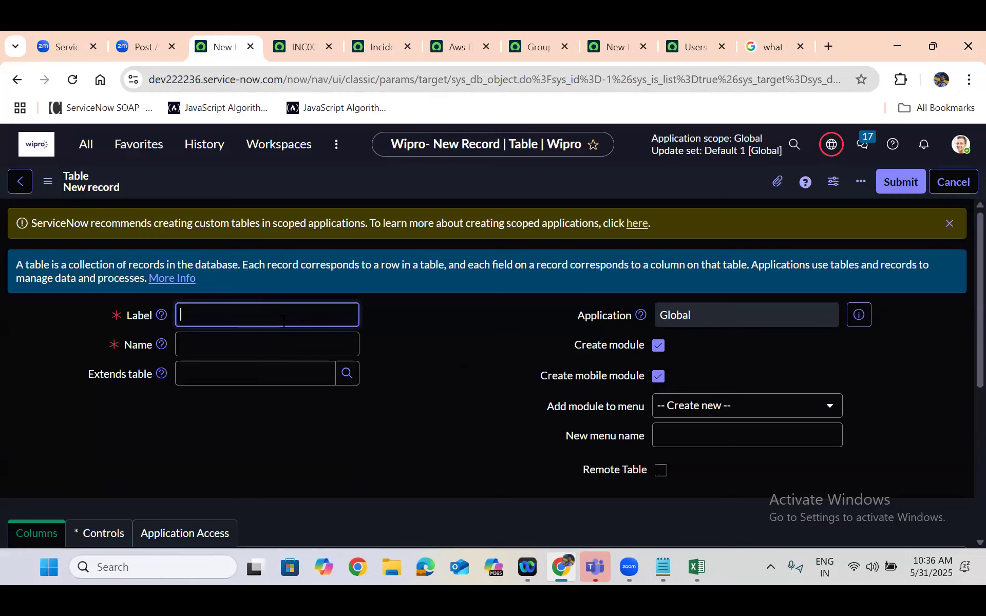
type("Security Incident")
left_click(432, 298)
scroll(432, 298, "down", 1)
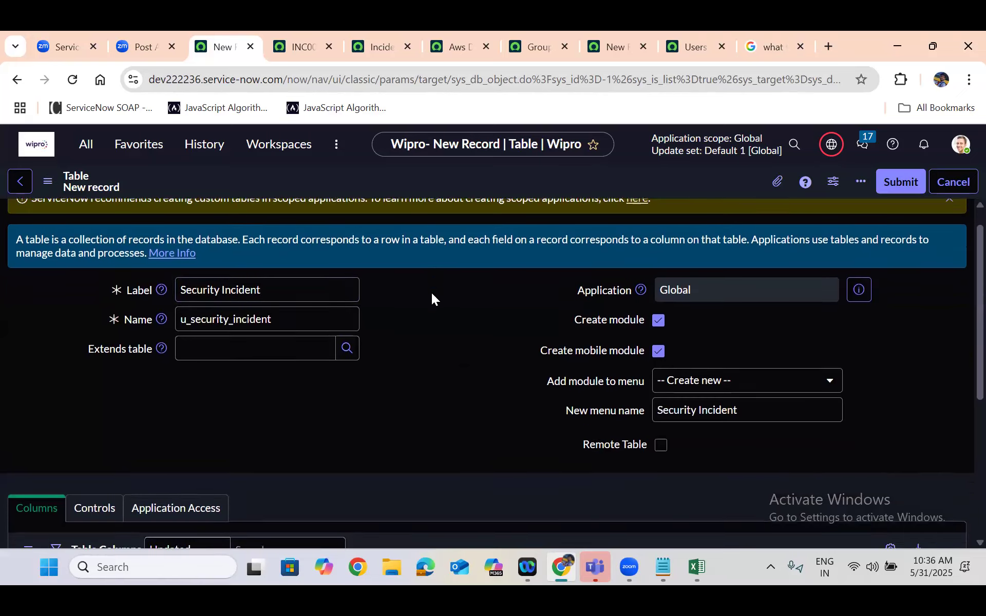
left_click(216, 291)
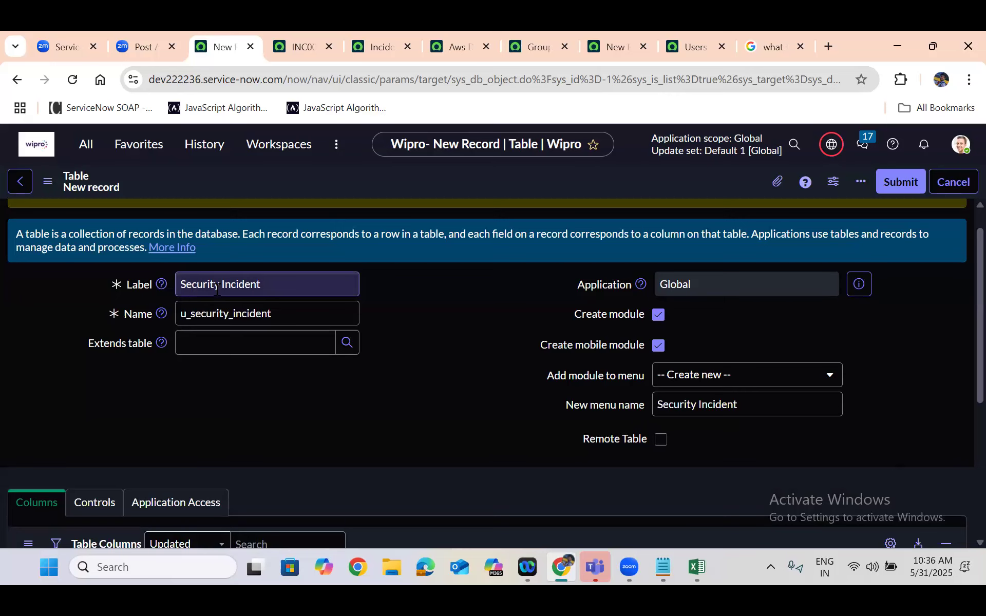
left_click(191, 310)
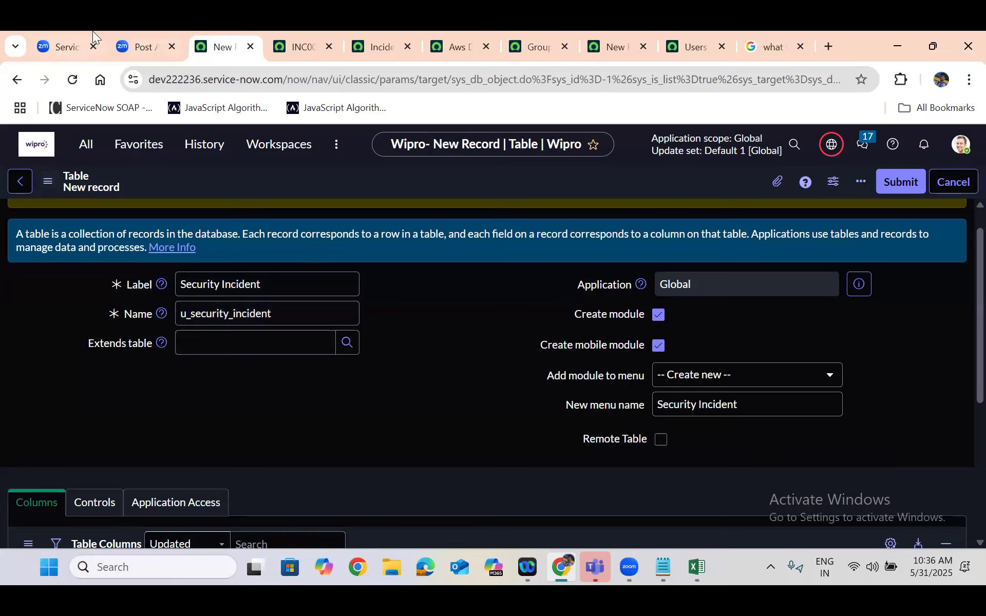
On the ServiceNow Database whiteboard, copy the Change Task box and place the copy beside it inside the database frame
left_click(56, 46)
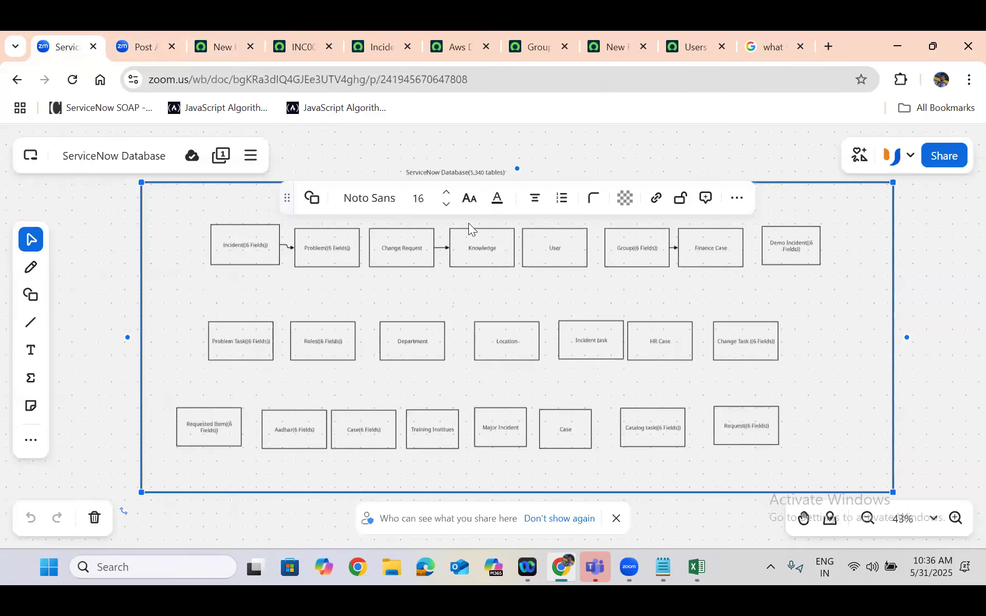
left_click(753, 339)
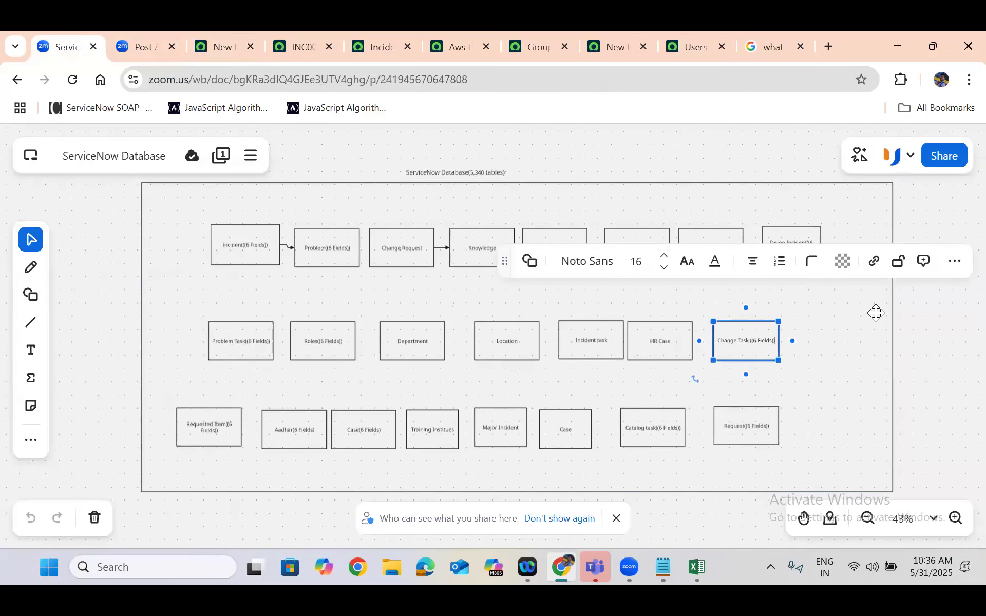
left_click(829, 307)
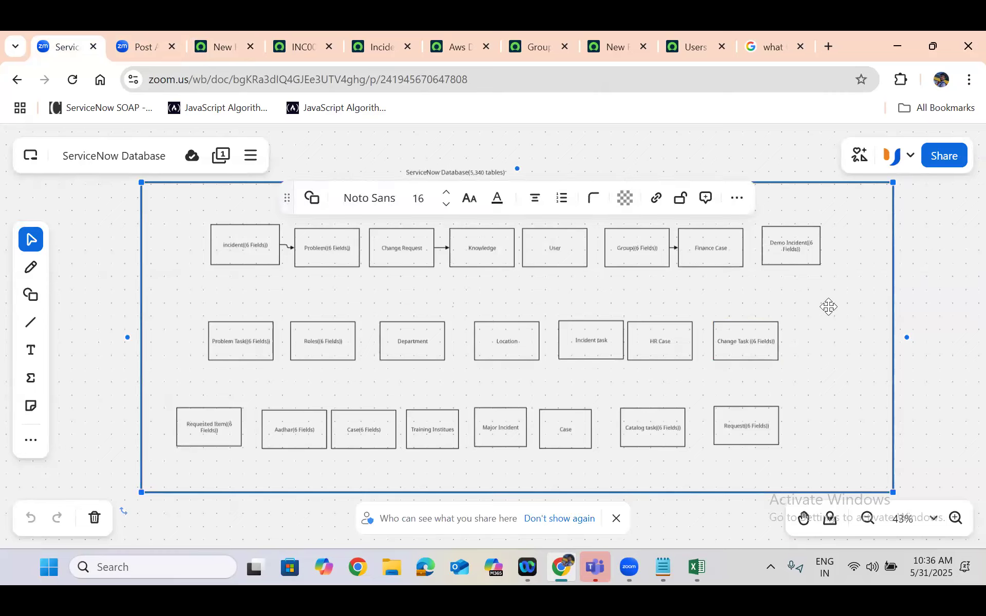
left_click(773, 345)
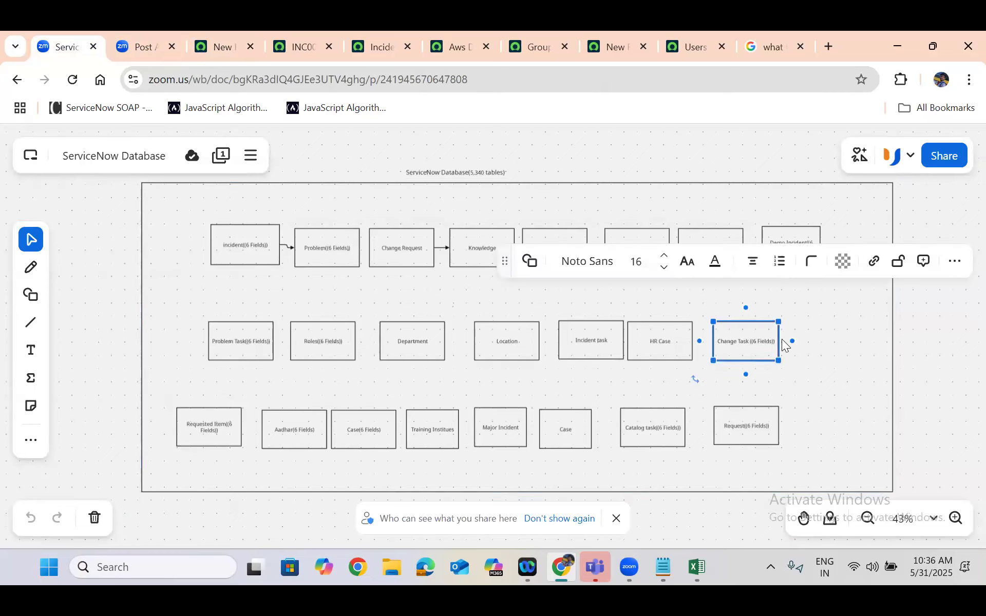
right_click(763, 341)
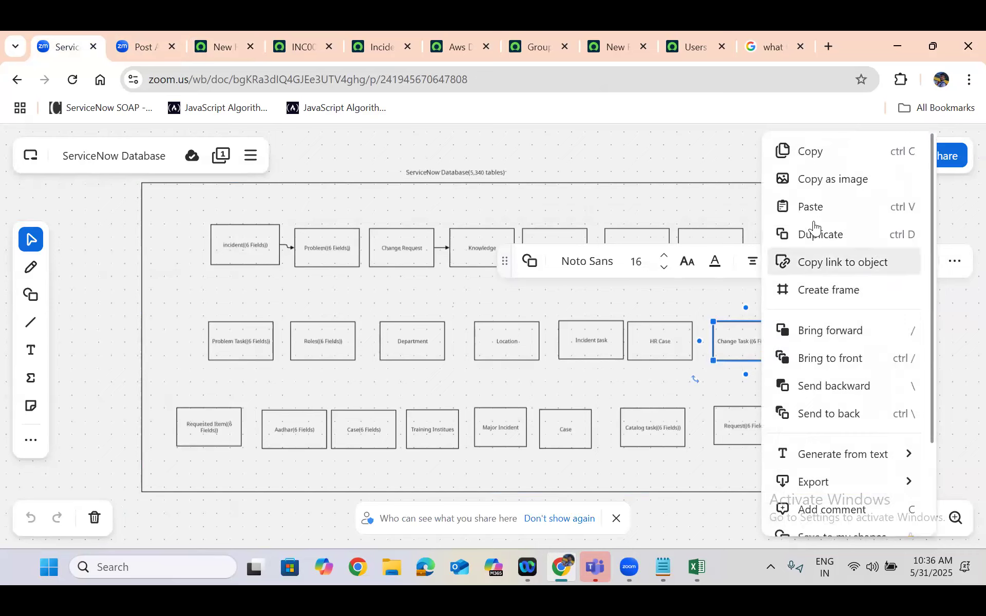
left_click(811, 154)
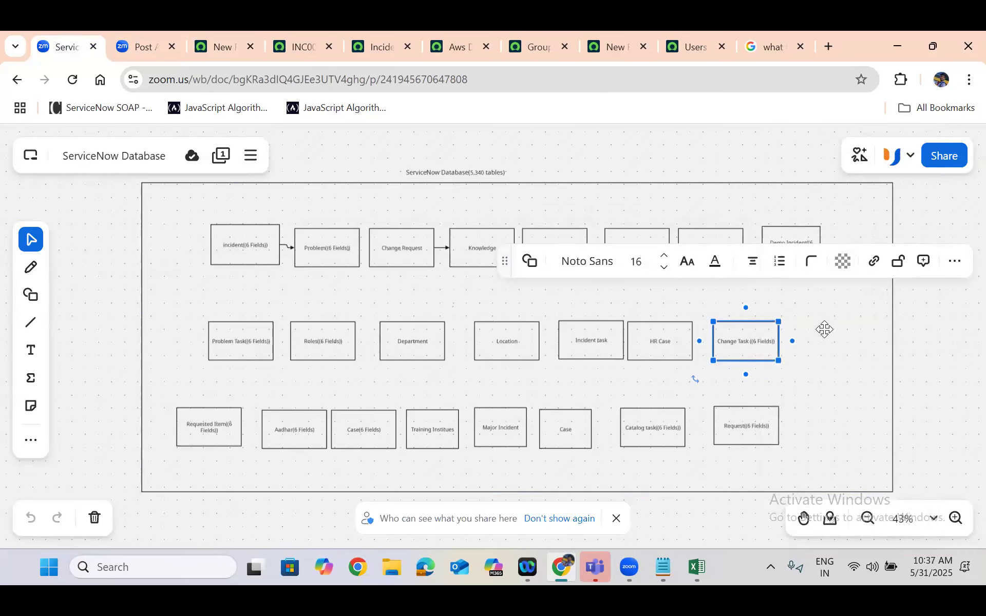
left_click(825, 331)
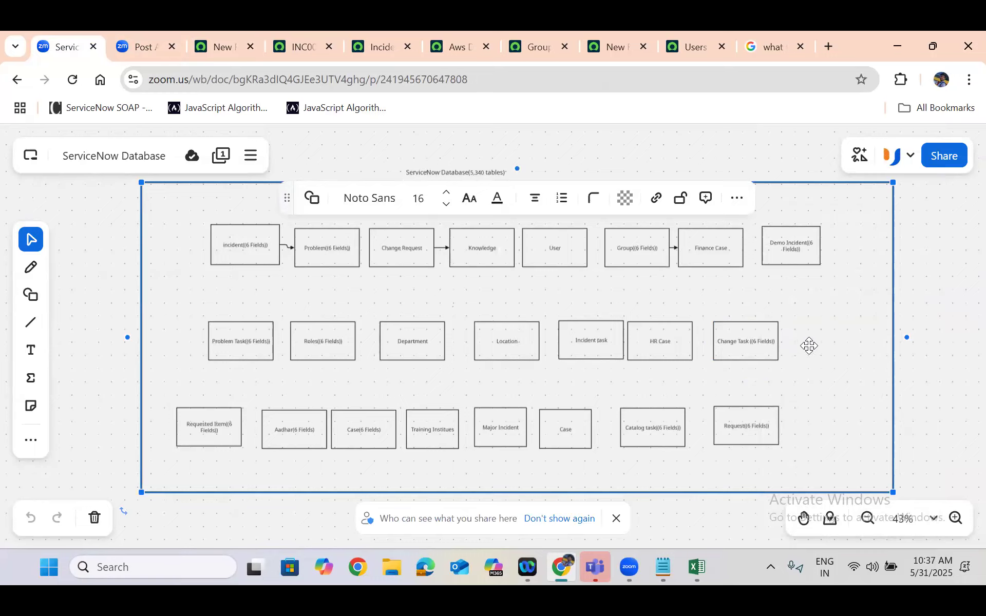
left_click(928, 370)
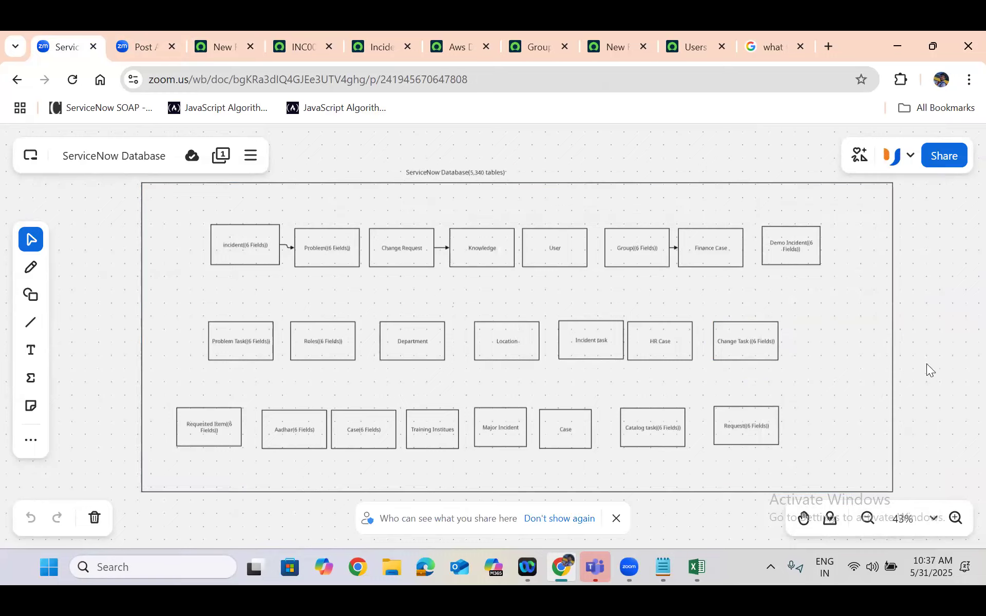
left_click(812, 339)
key("ctrl+v")
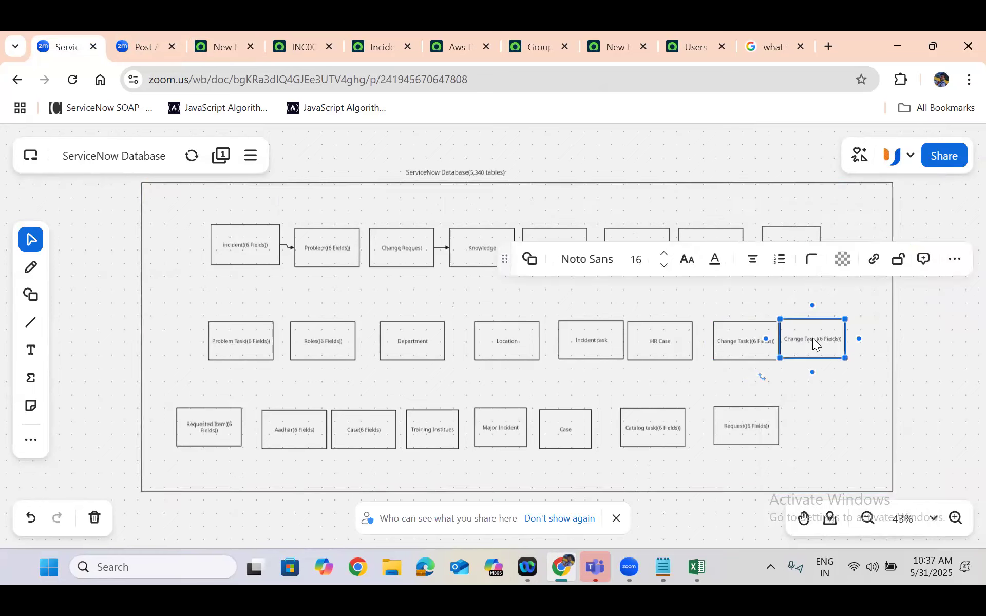
mouse_move(810, 326)
left_mouse_down()
mouse_move(831, 334)
mouse_move(820, 325)
left_mouse_up()
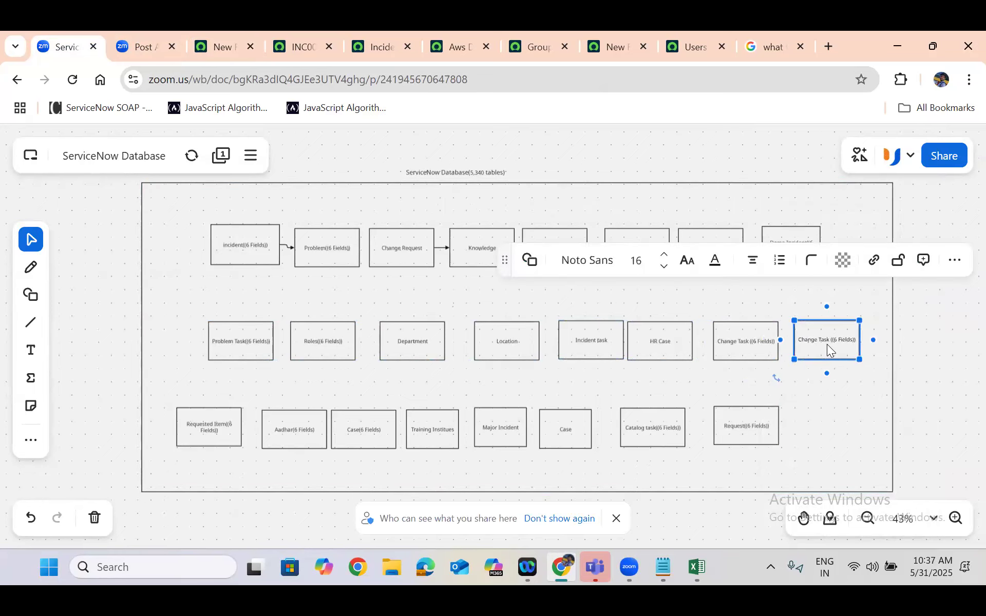
Rename the copied Change Task box as "Security Incident" and inspect it up close
triple_click(838, 341)
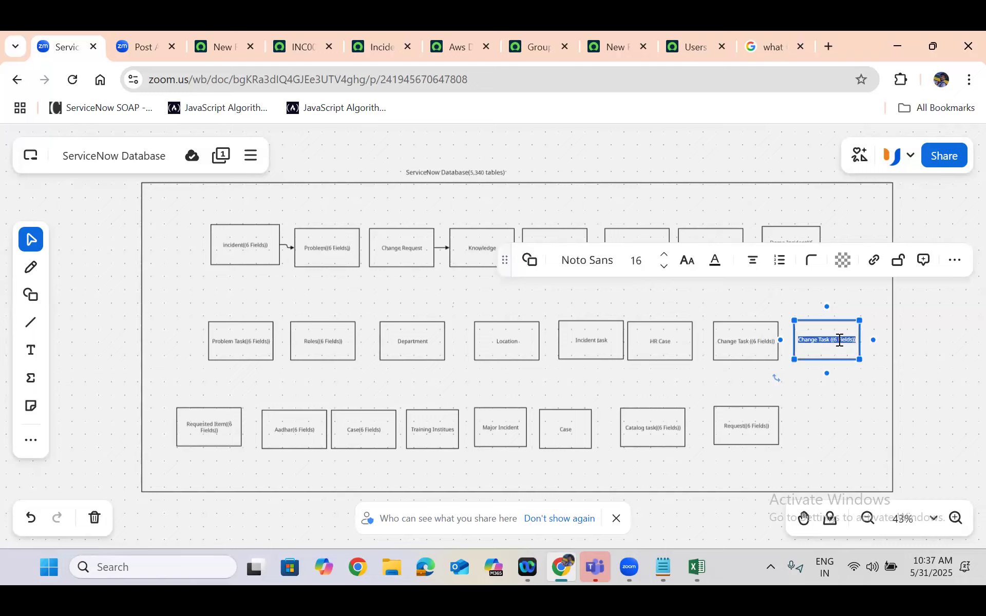
type("security Incident")
left_click(838, 390)
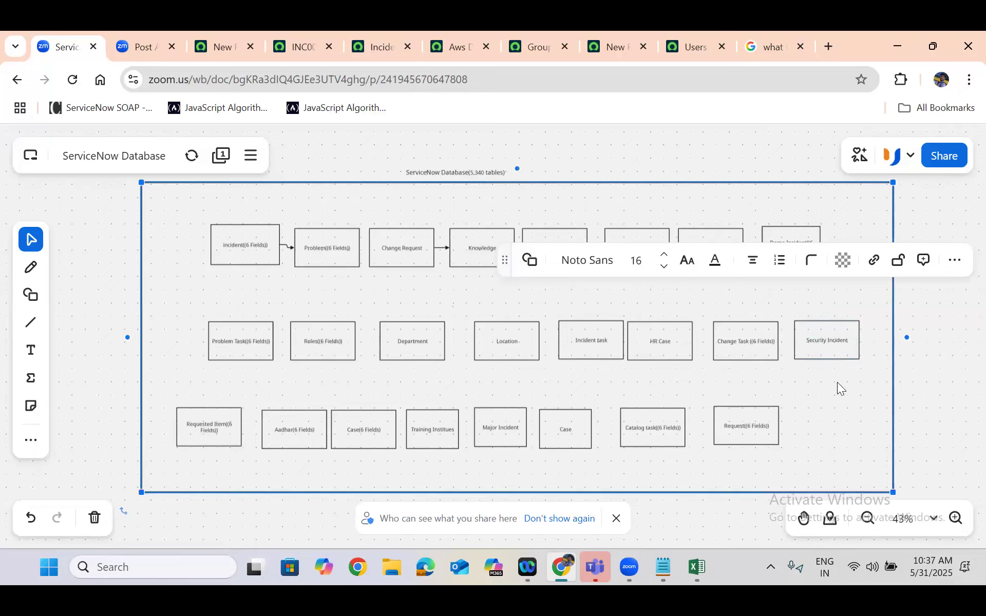
scroll(816, 335, "up", 1)
scroll(815, 334, "up", 10)
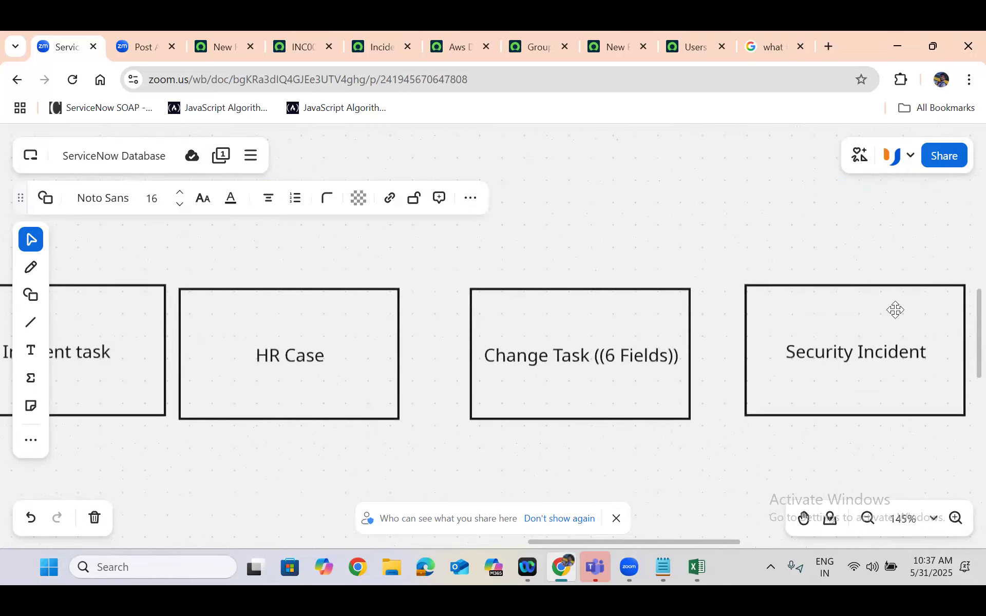
scroll(652, 207, "down", 10)
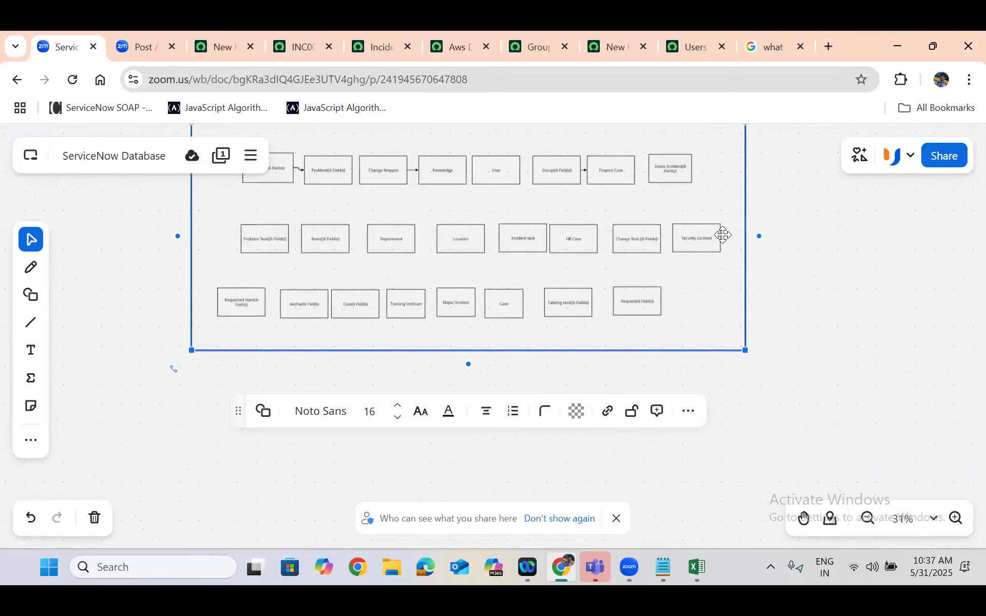
Return to the new table form and examine the u_ prefix in the Name field
left_click(214, 31)
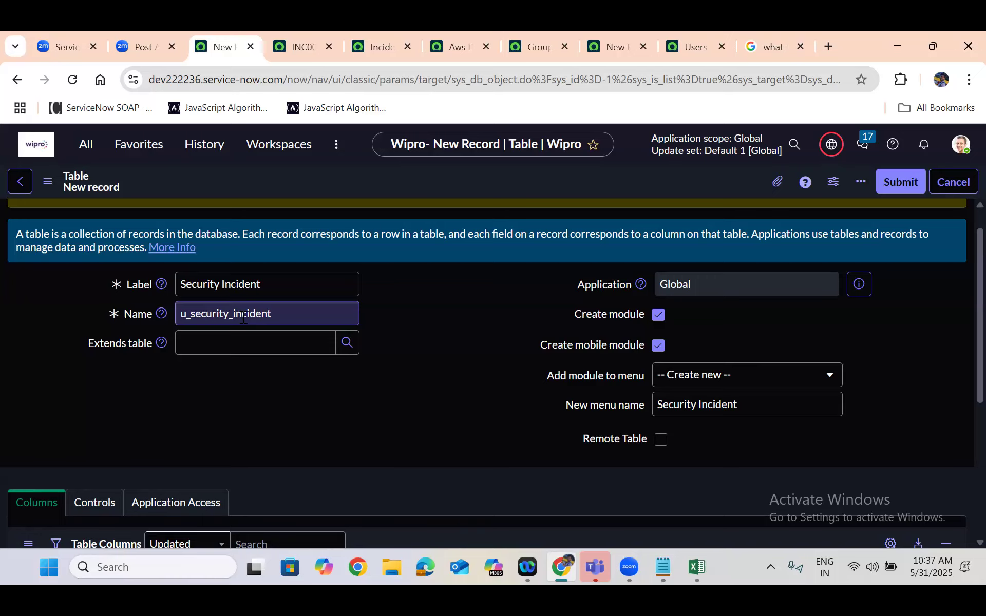
left_click(191, 314)
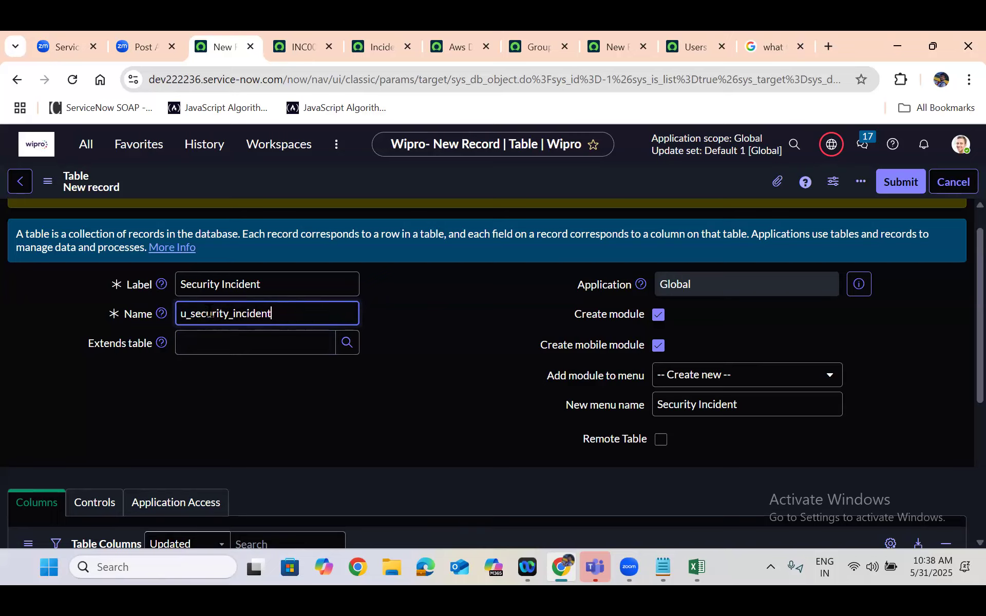
left_click(406, 281)
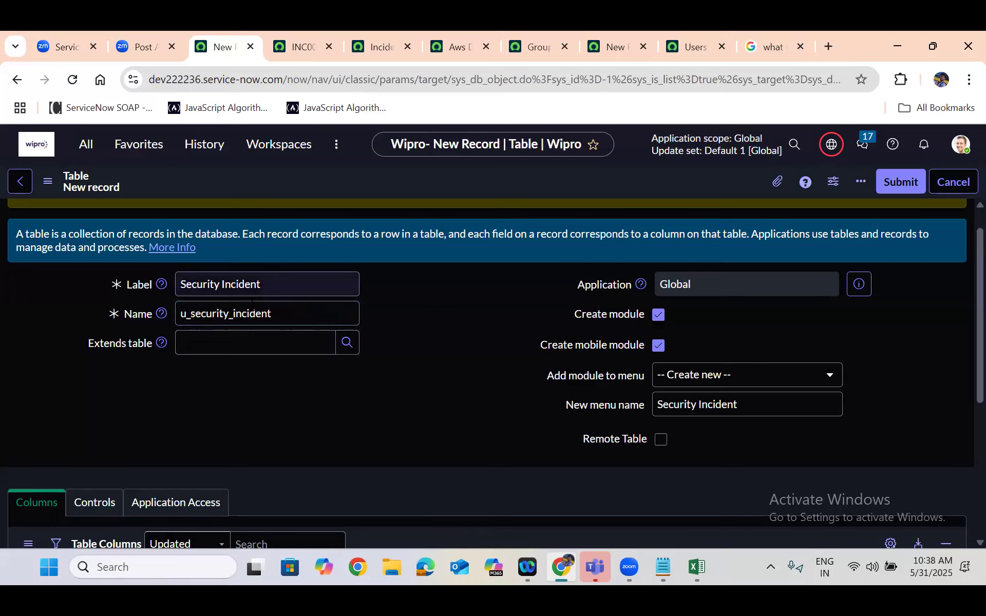
Try inserting "\\" after the u_ prefix in the table's Name, and delete the inserted characters
left_click(190, 313)
type("\\\\")
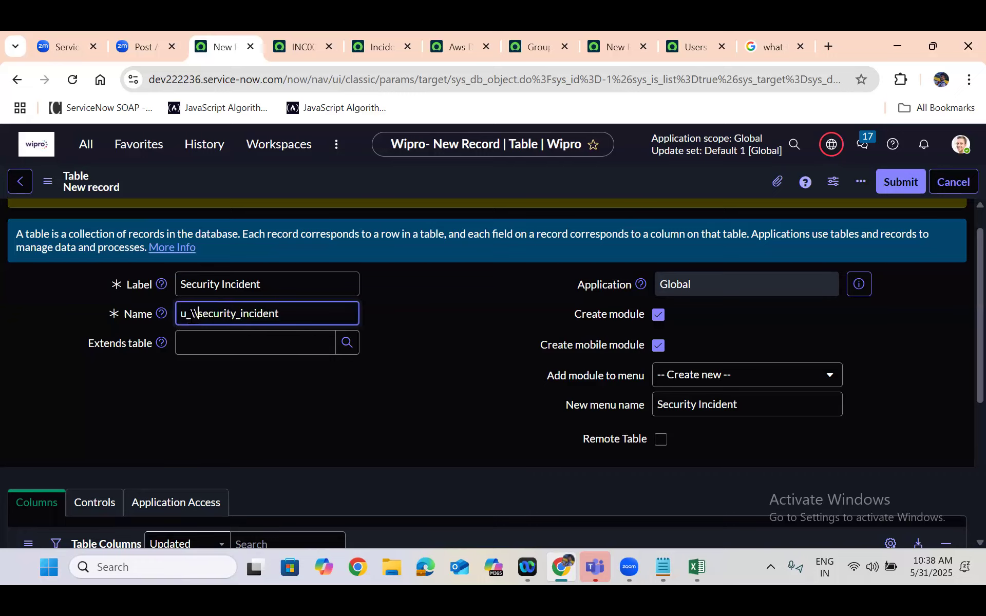
key("BackSpace")
key("BackSpace")
key("BackSpace")
key("BackSpace")
left_click(478, 314)
left_click(190, 314)
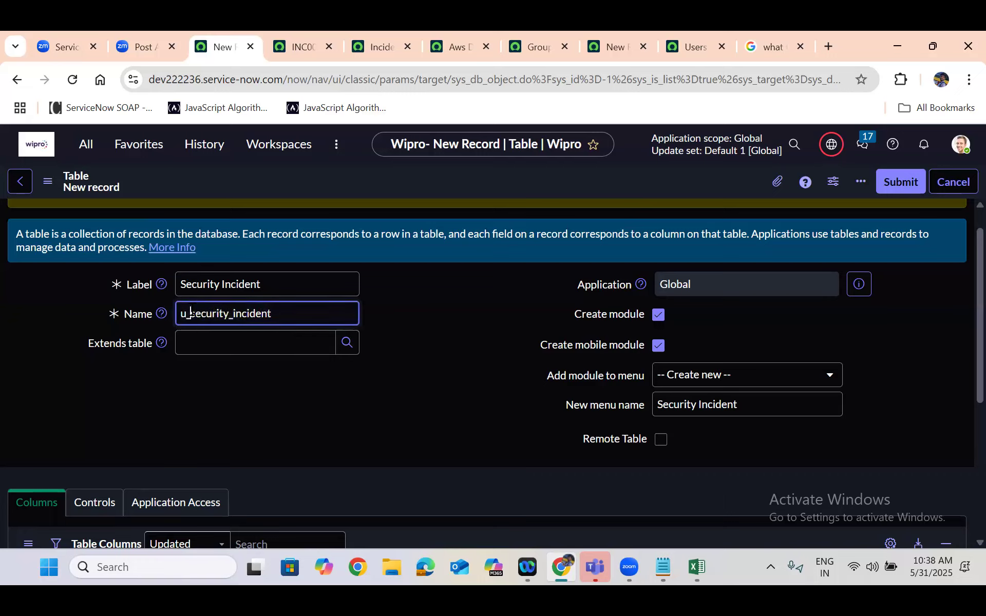
left_click(458, 294)
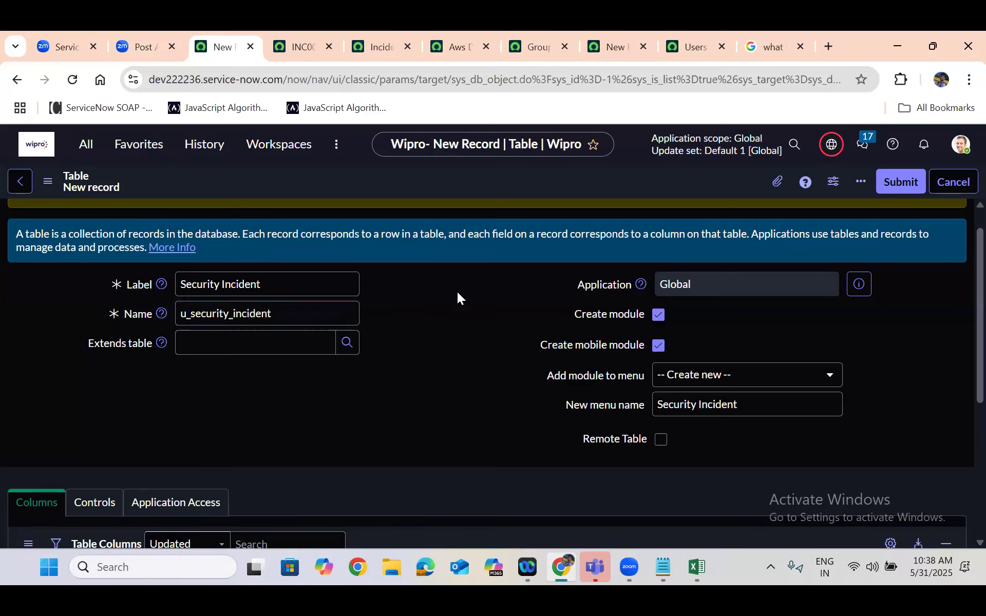
Try to remove the u_ prefix from the table's Name, leaving security_incident
left_click(195, 314)
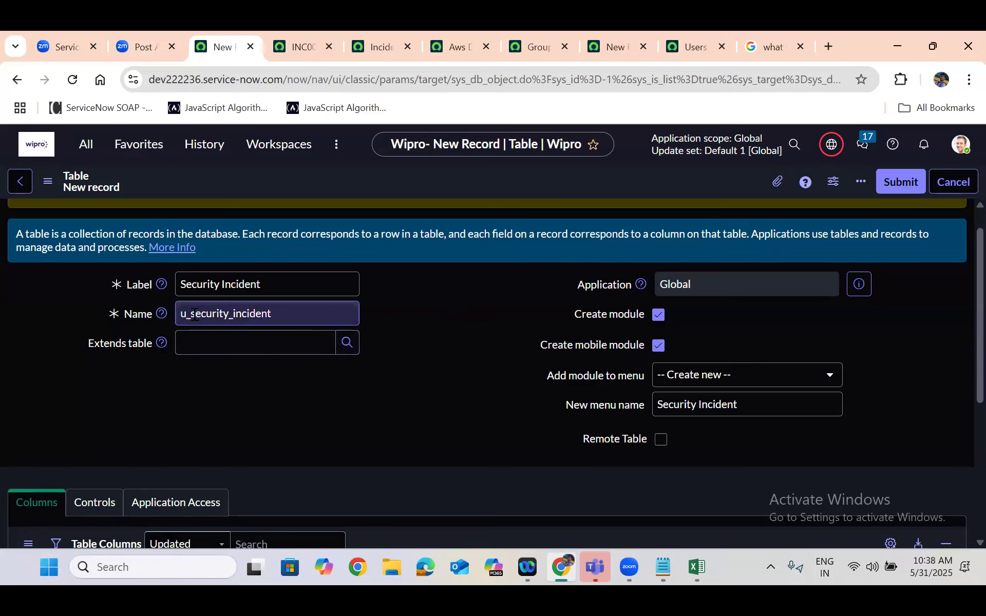
key("BackSpace")
key("BackSpace")
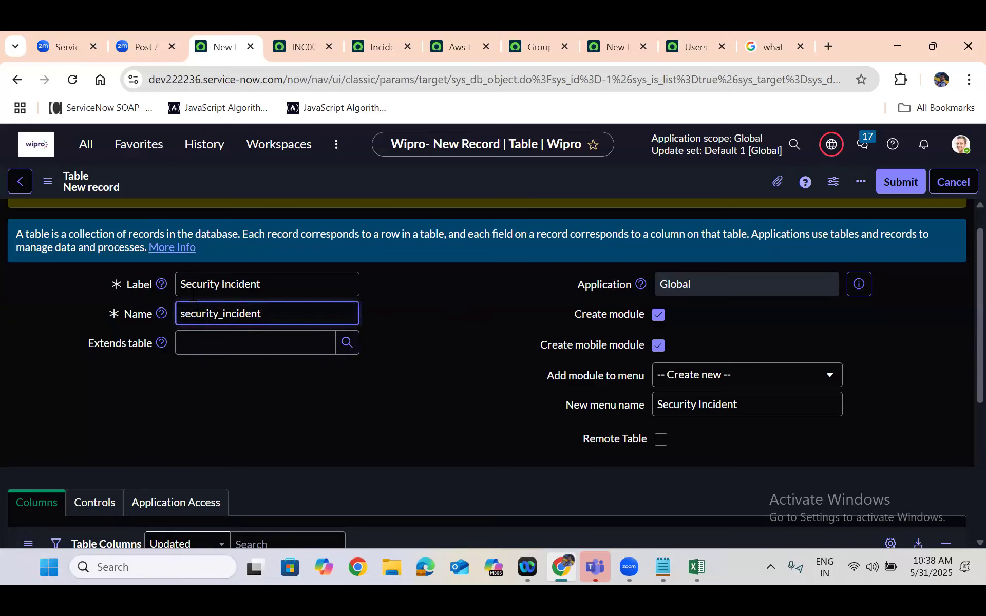
left_click(393, 278)
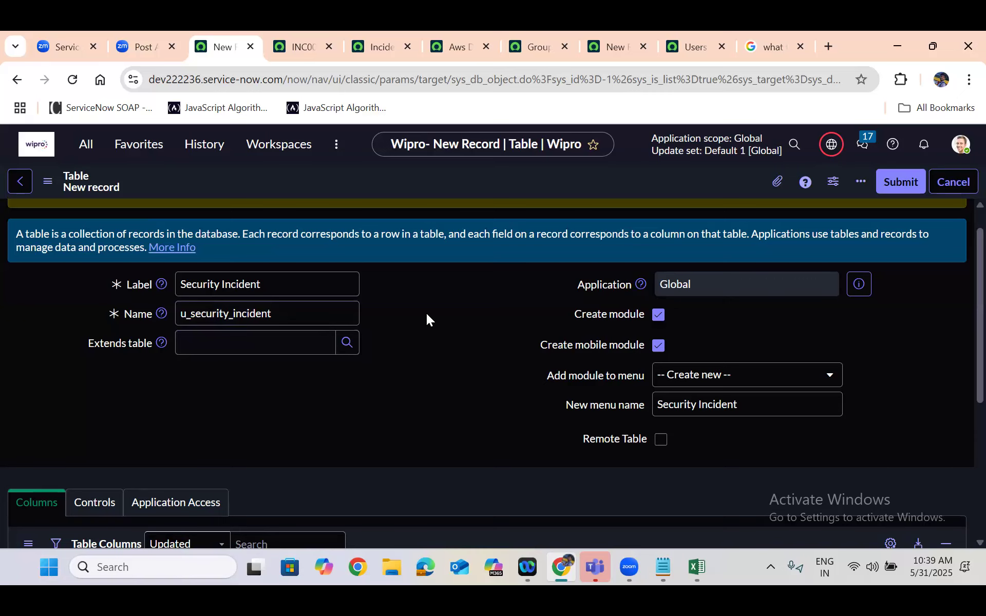
left_click(192, 316)
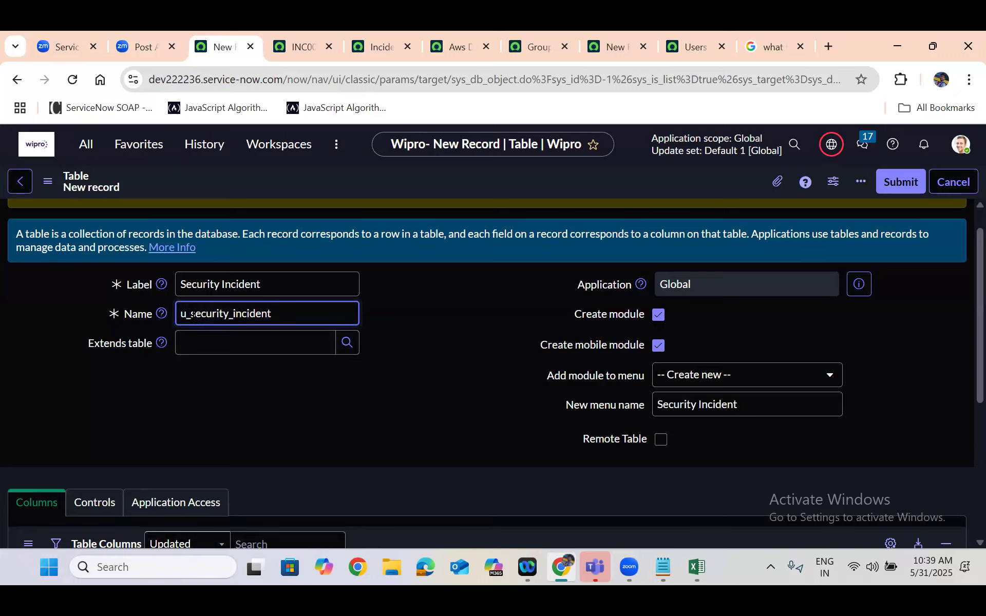
Compare the Security Incident label with the u_-prefixed name on the new table form
left_click(417, 284)
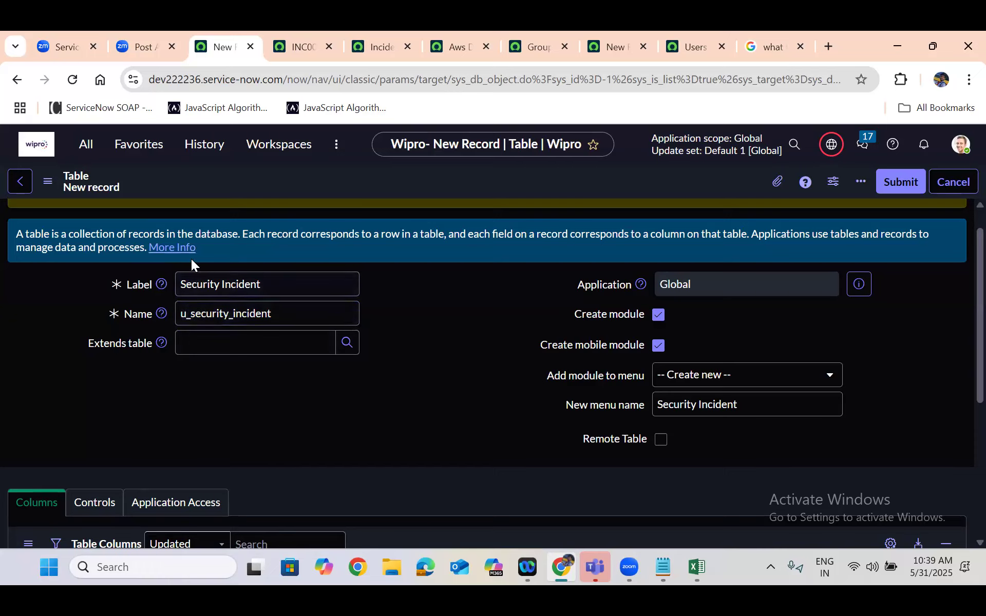
left_click(214, 284)
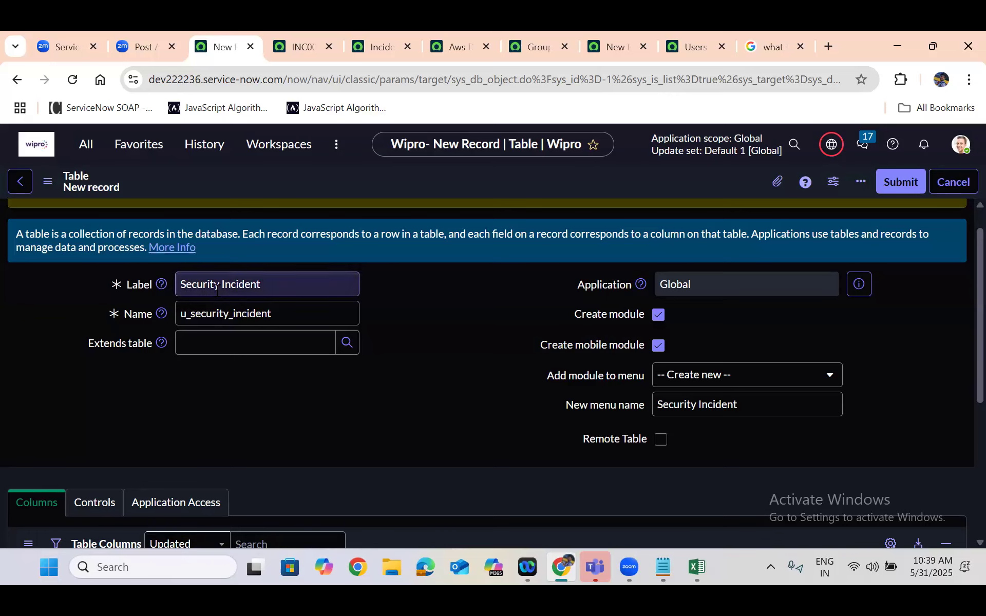
left_click(187, 317)
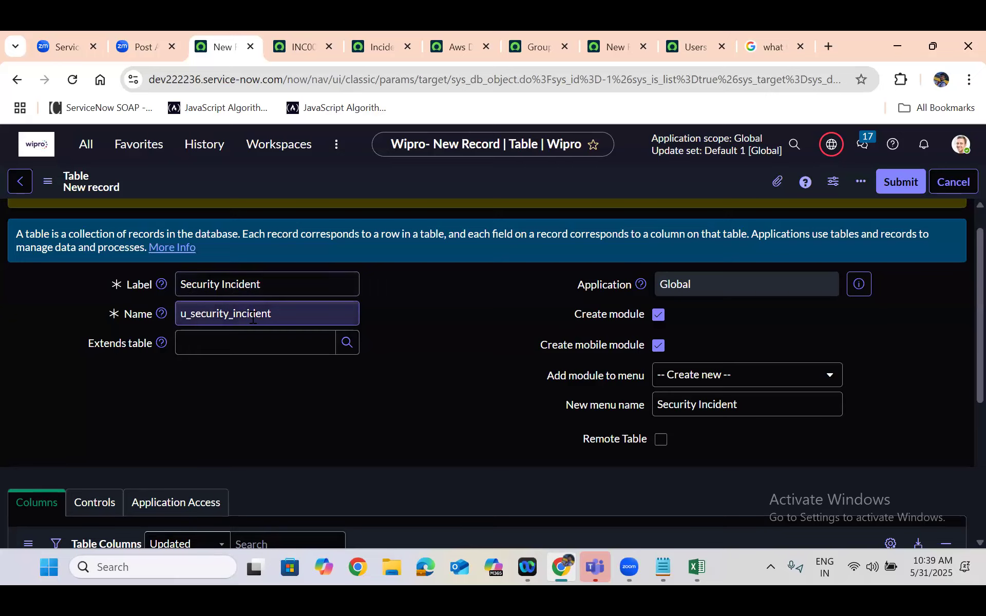
double_click(221, 315)
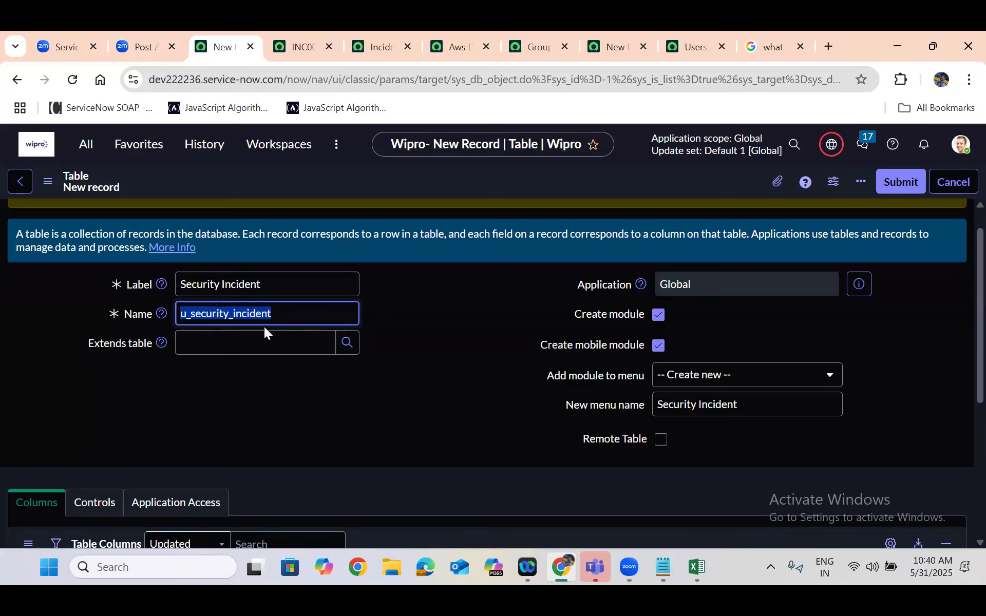
left_click(431, 317)
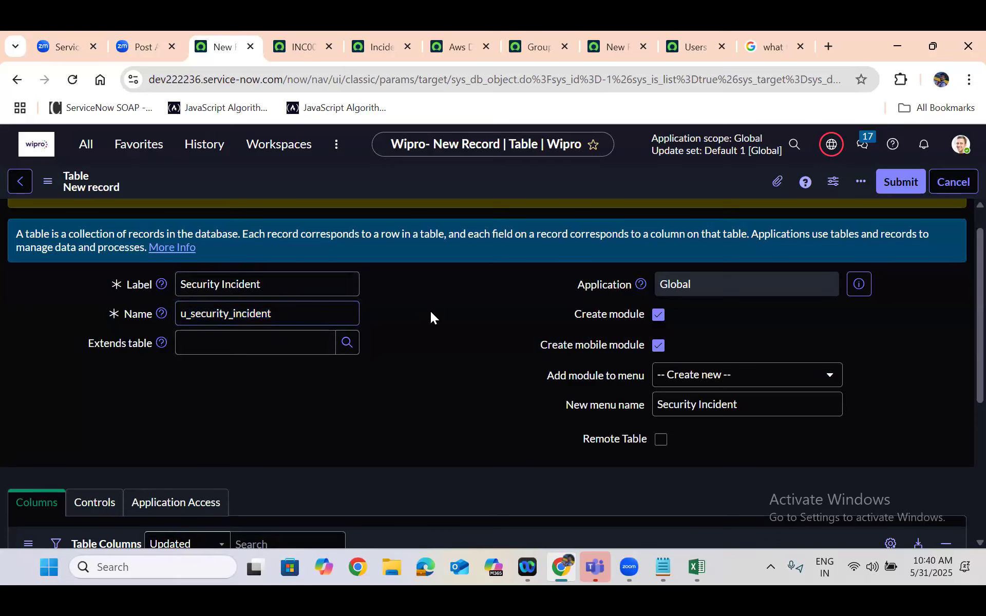
Save the new Security Incident table with the name u_security_incident and dismiss the error banner
right_click(436, 186)
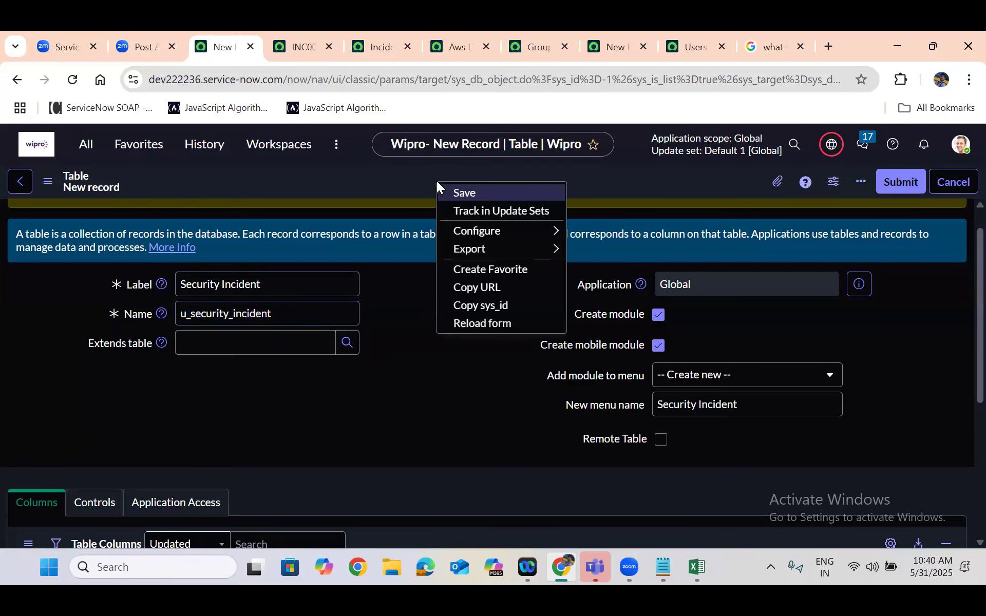
left_click(466, 193)
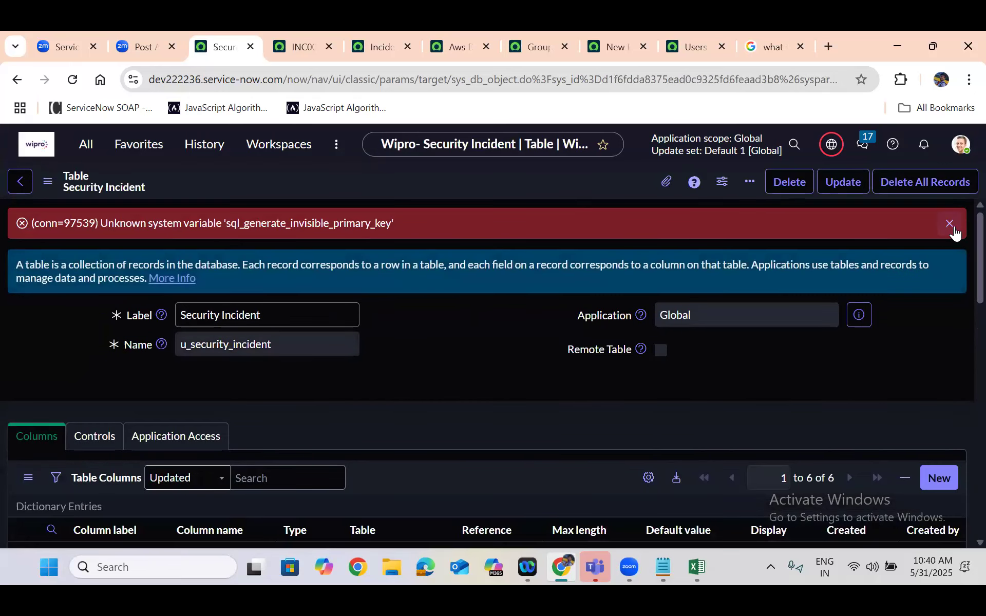
left_click(953, 224)
Look over the saved table's columns, and locate the matching Security Incident box on the whiteboard
scroll(438, 305, "down", 5)
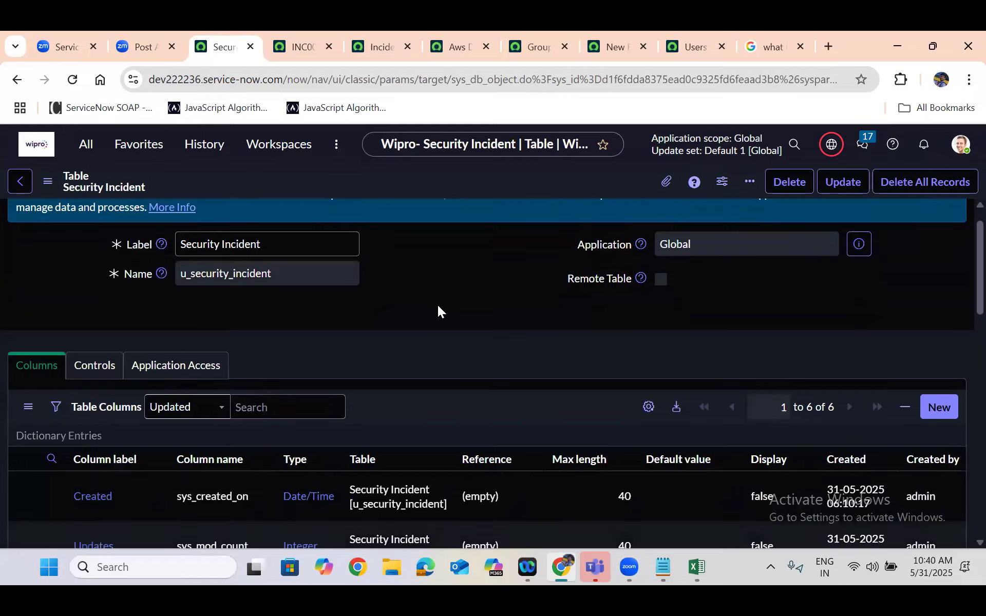
scroll(437, 305, "down", 1)
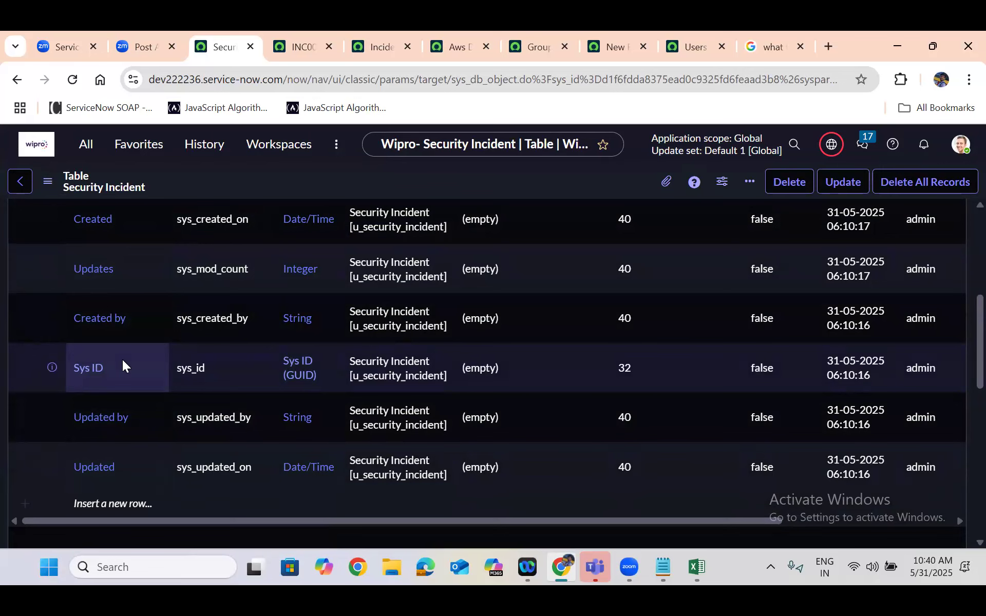
left_click(54, 42)
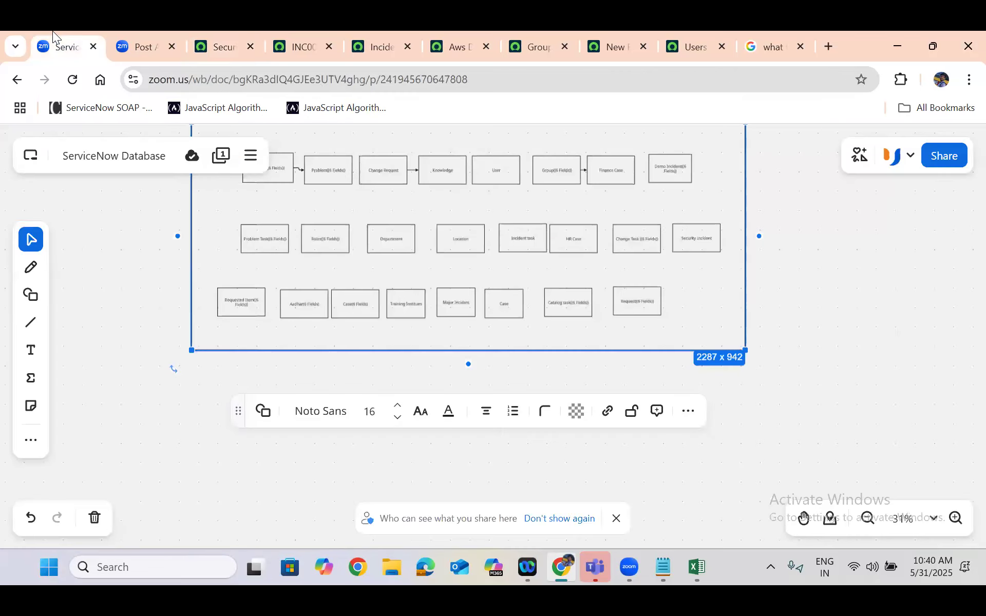
left_click(706, 237)
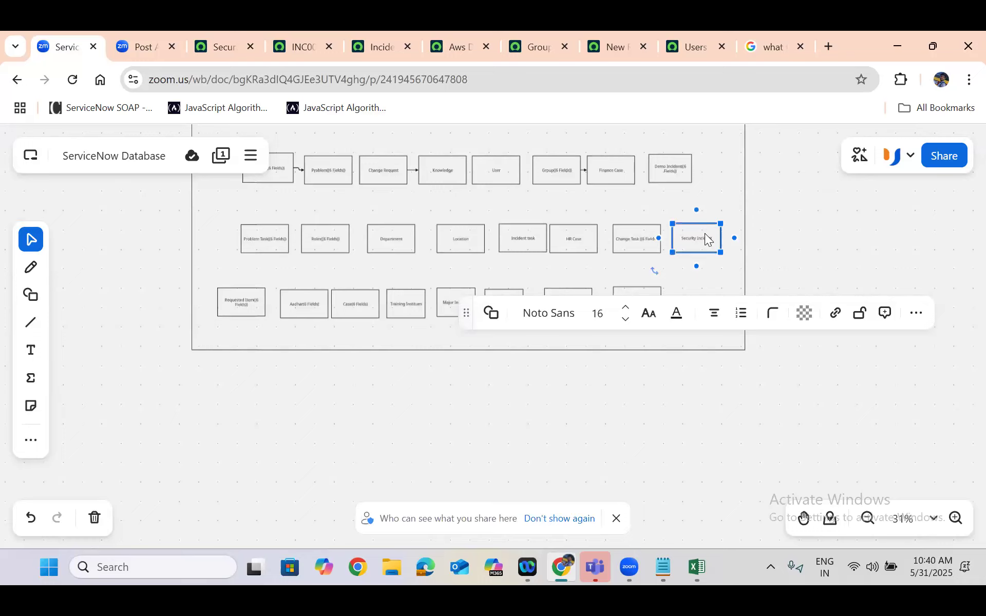
left_click(800, 237)
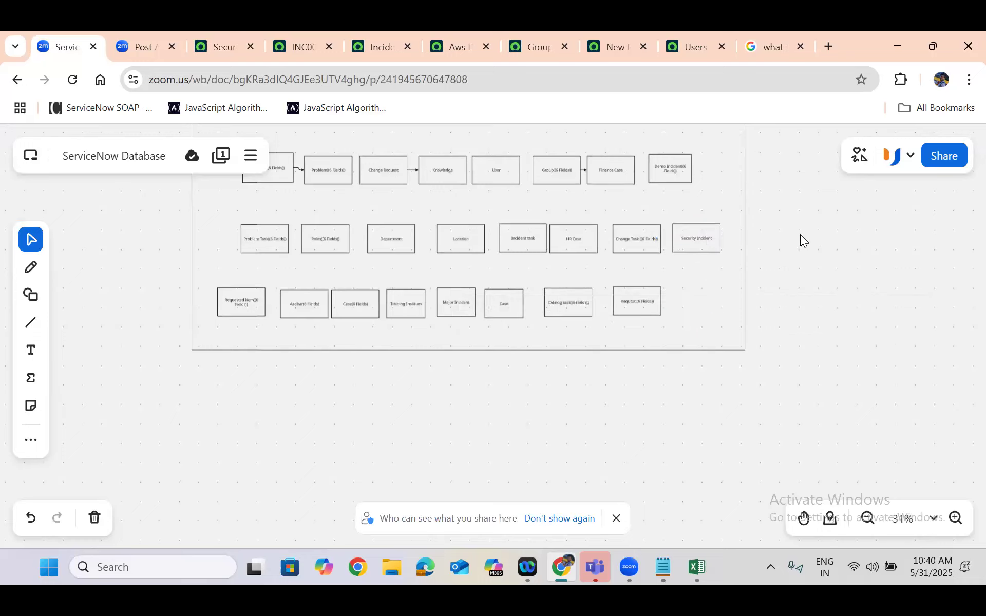
left_click(688, 239)
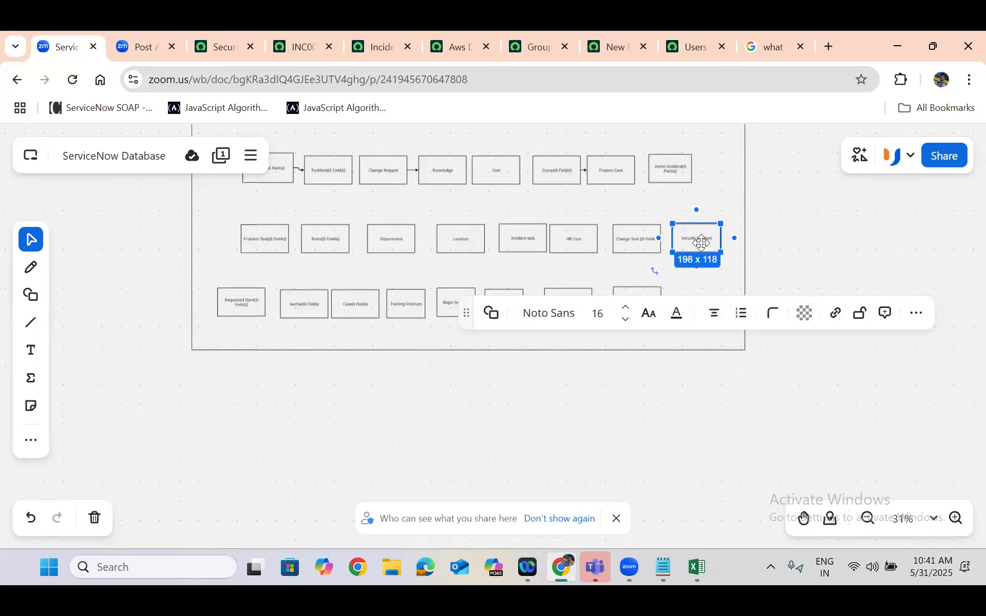
Return to the Security Incident table record and inspect the column names of the Created and Updates fields
left_click(231, 35)
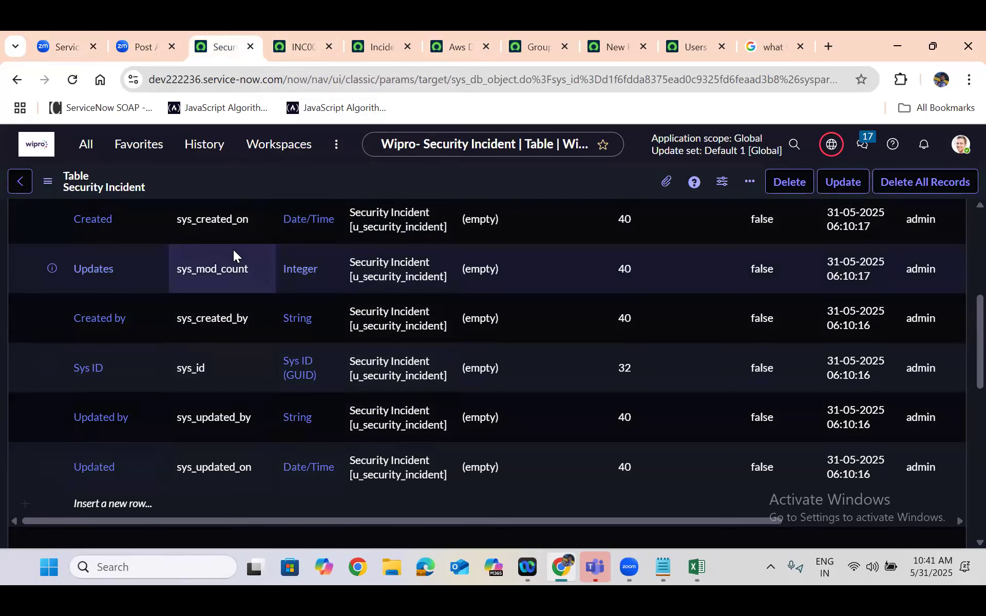
scroll(233, 249, "up", 2)
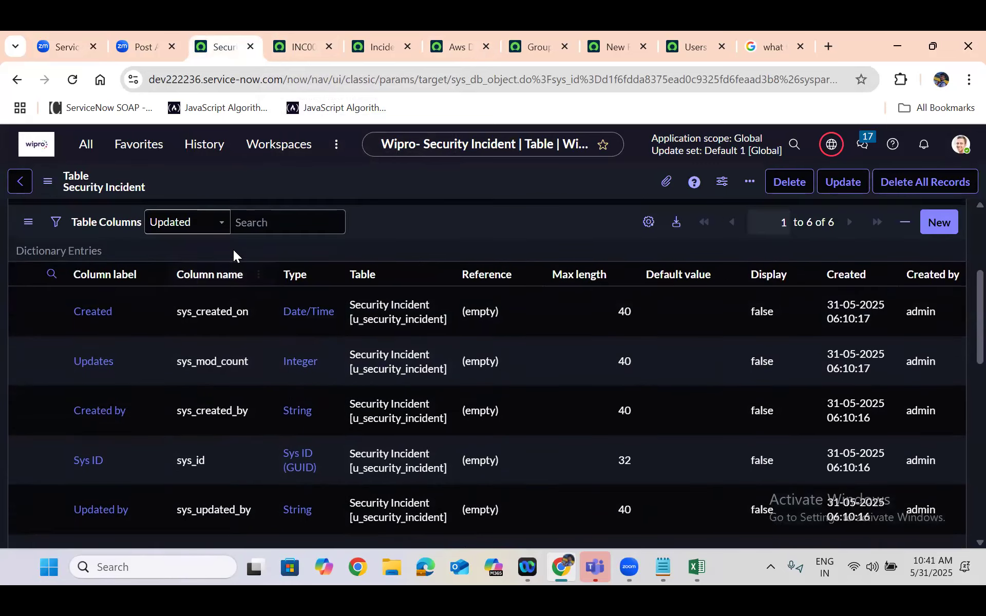
left_click_drag(66, 313, 258, 315)
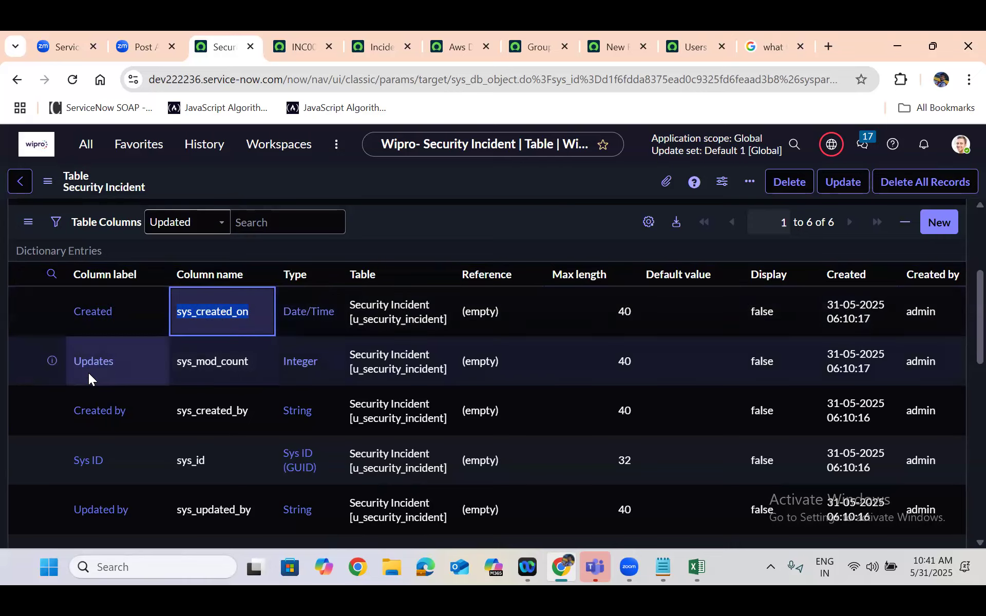
left_click(73, 373)
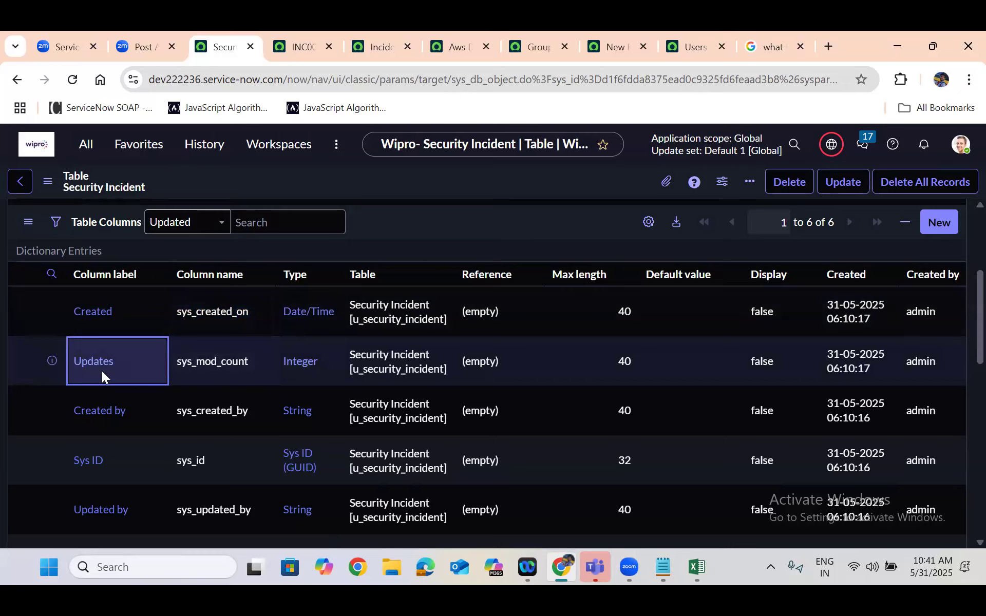
left_click(176, 367)
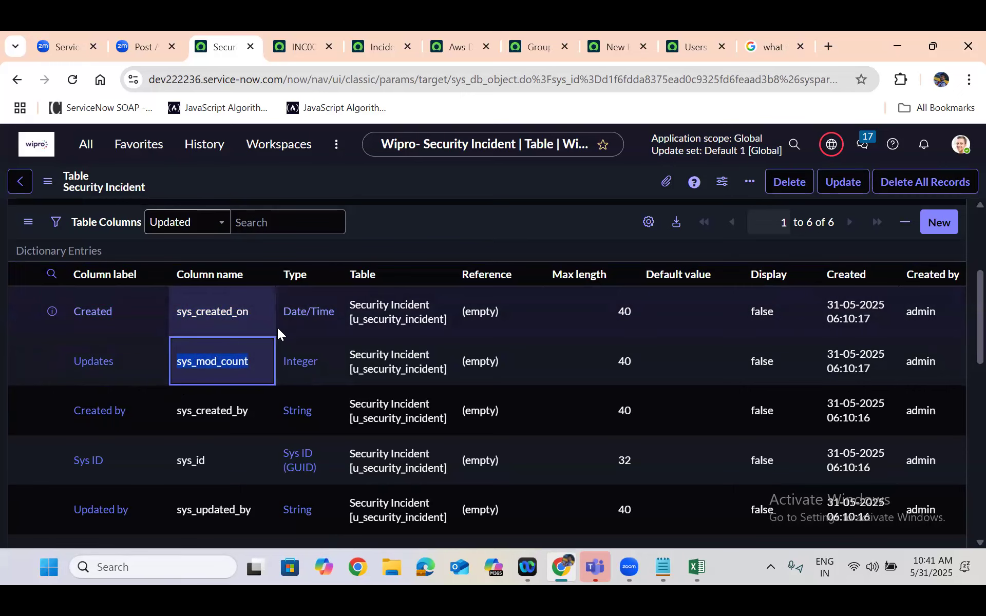
Review the saved table's Name field and its full list of default columns
left_click(394, 237)
scroll(393, 235, "up", 4)
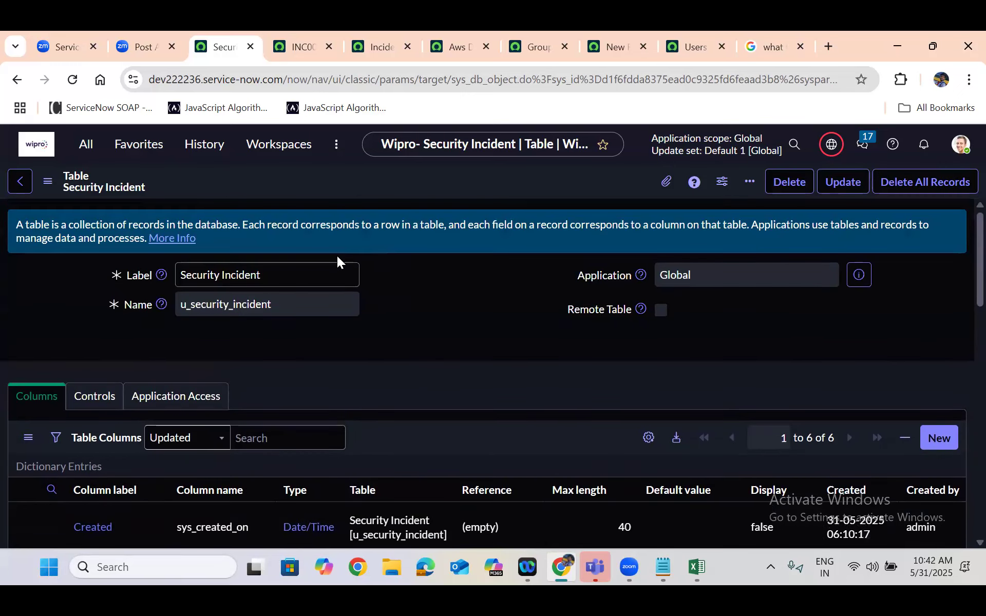
double_click(251, 295)
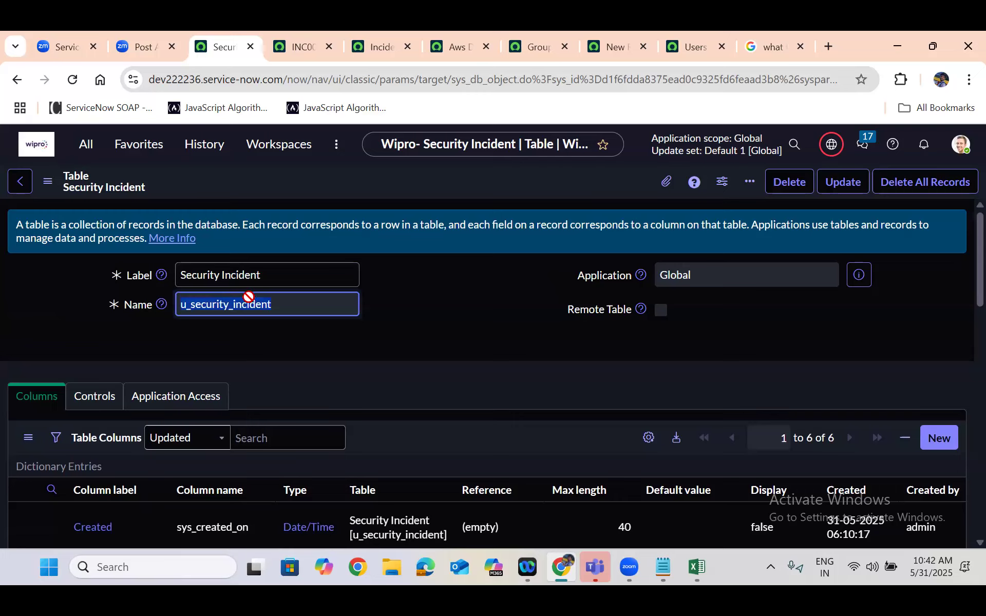
left_click(454, 331)
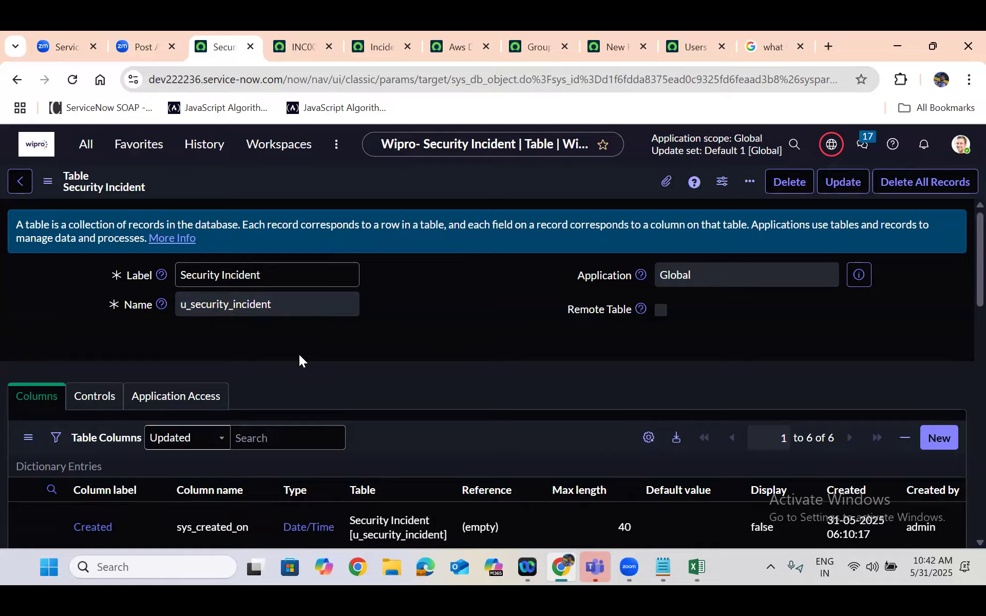
scroll(299, 354, "down", 1)
scroll(299, 354, "down", 5)
scroll(101, 378, "up", 2)
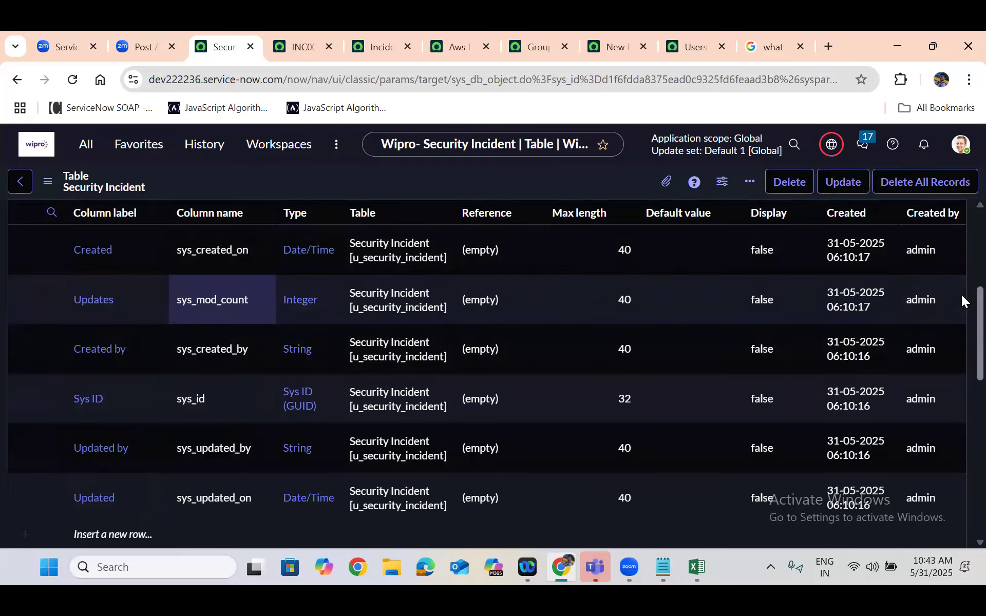
scroll(962, 297, "up", 5)
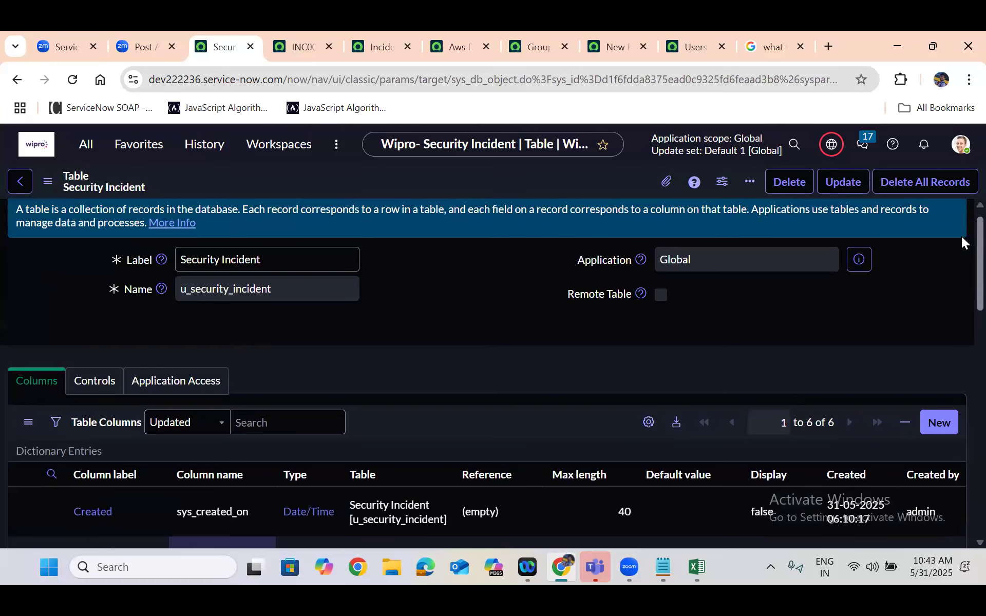
Show the Security Incident table's form through its related link, and return to the table record
scroll(961, 359, "down", 10)
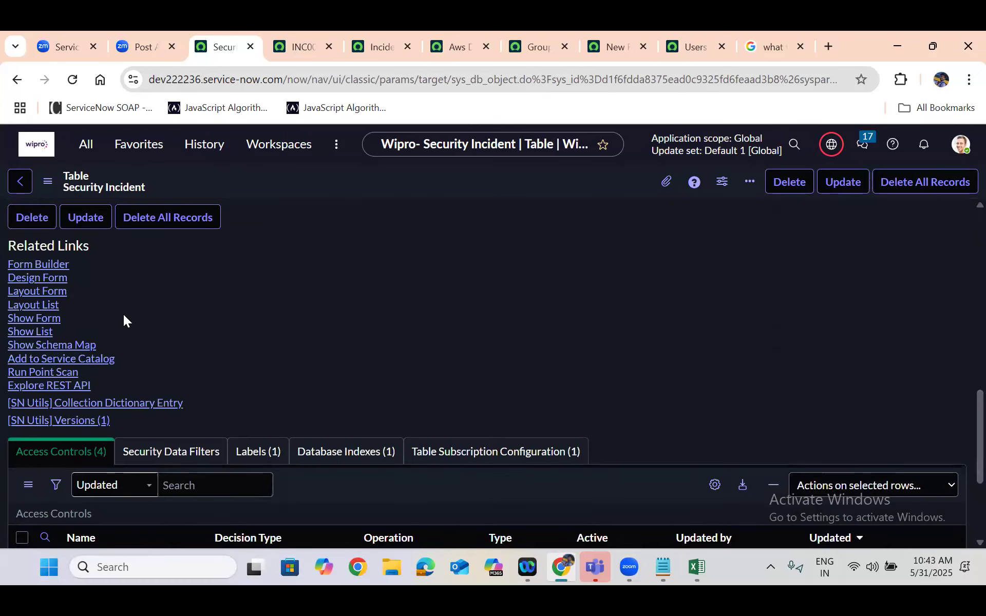
left_click(43, 321)
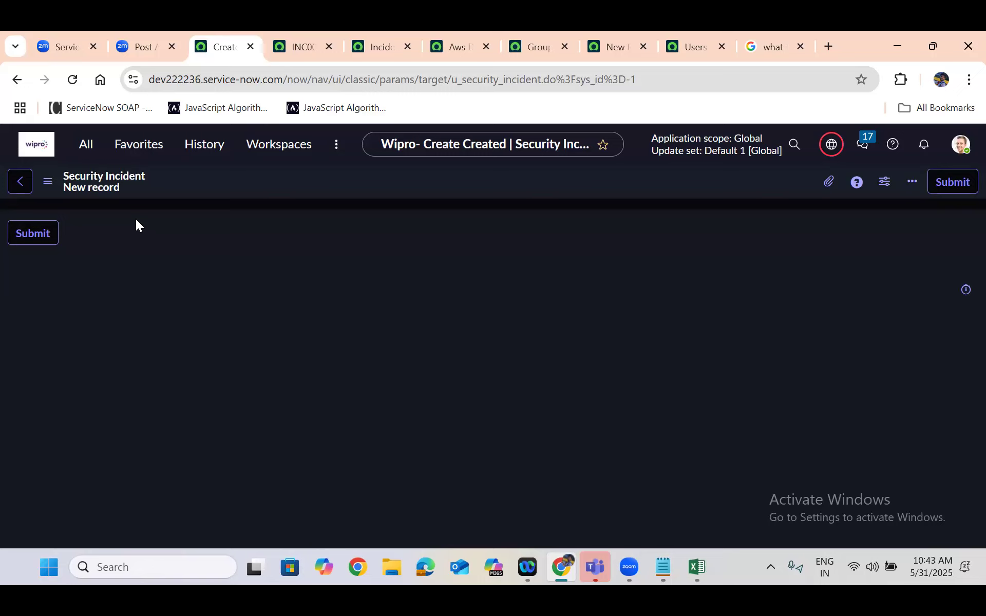
left_click(16, 80)
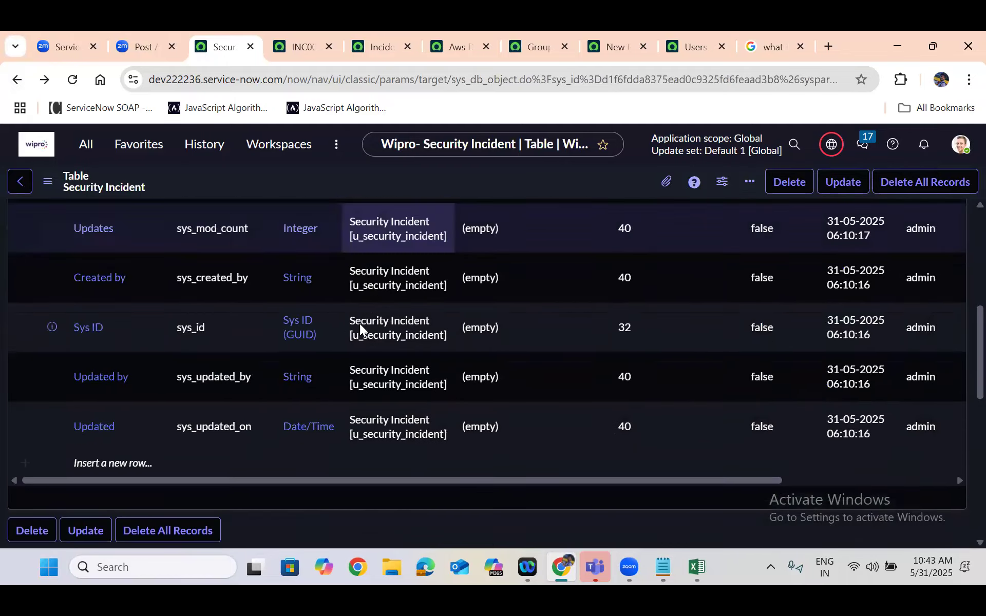
Show the Security Incident table's record list and add Created by, Tags and Updated to its selected columns
scroll(359, 323, "up", 5)
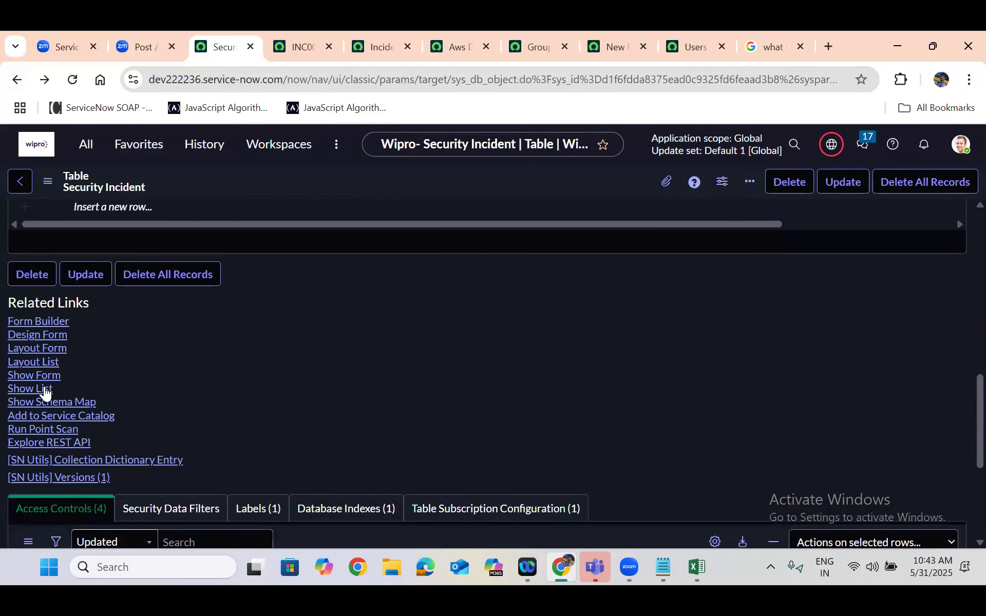
left_click(33, 389)
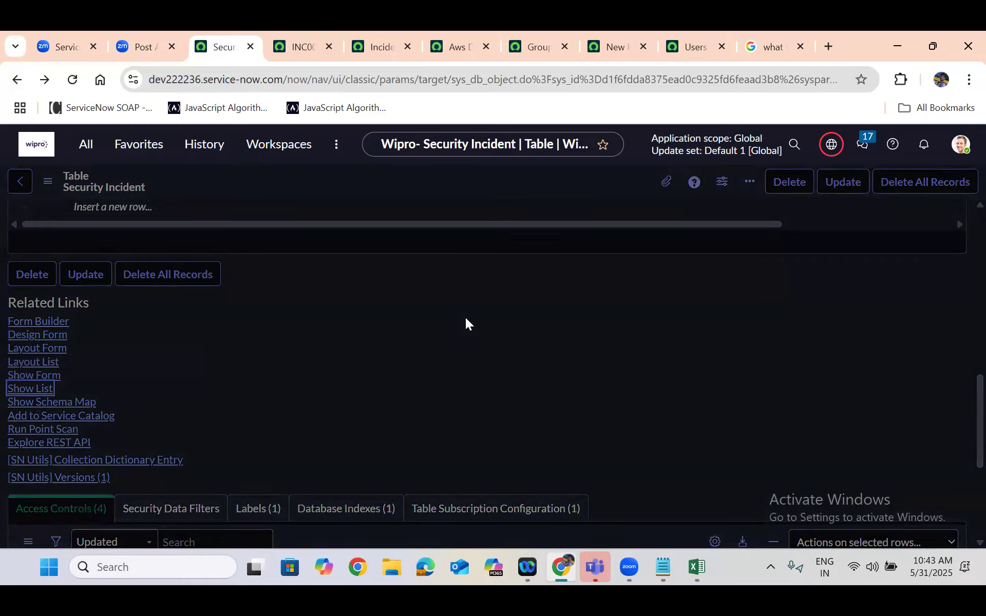
left_click(895, 183)
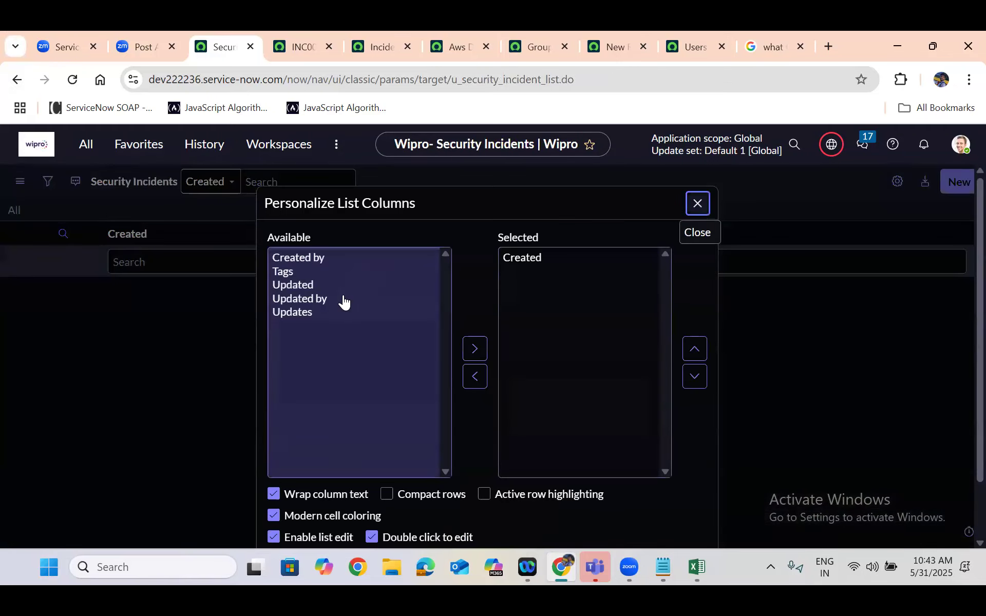
key("ctrl+a")
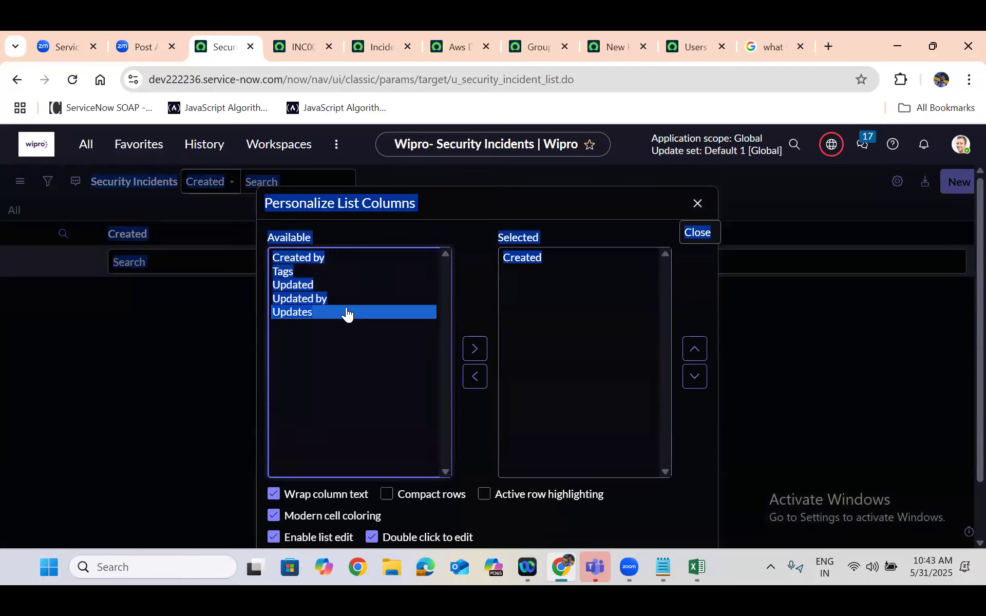
left_click(346, 312)
left_click(387, 284)
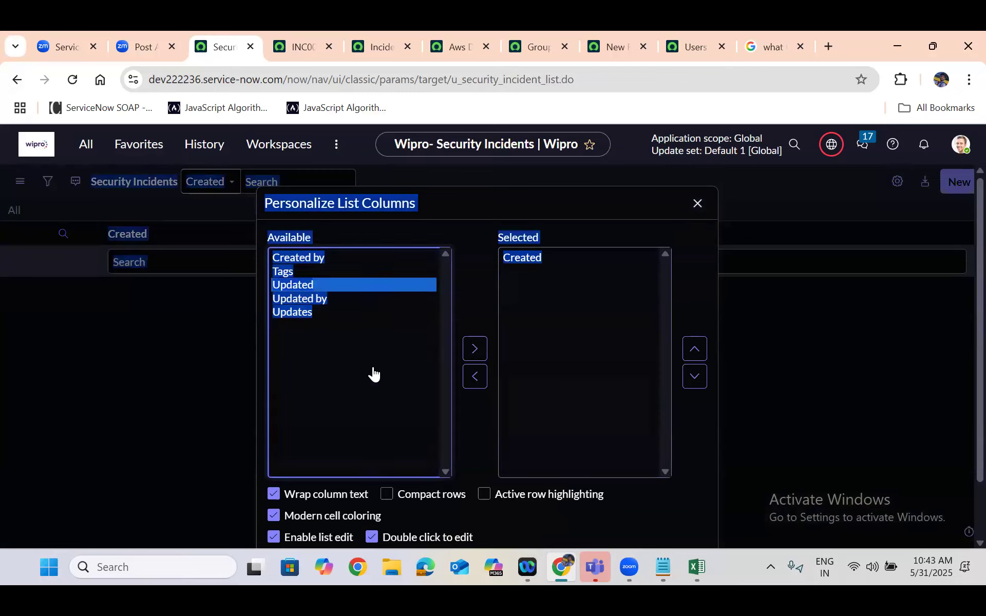
left_click(381, 289)
key("shift+Up")
key("shift+Up")
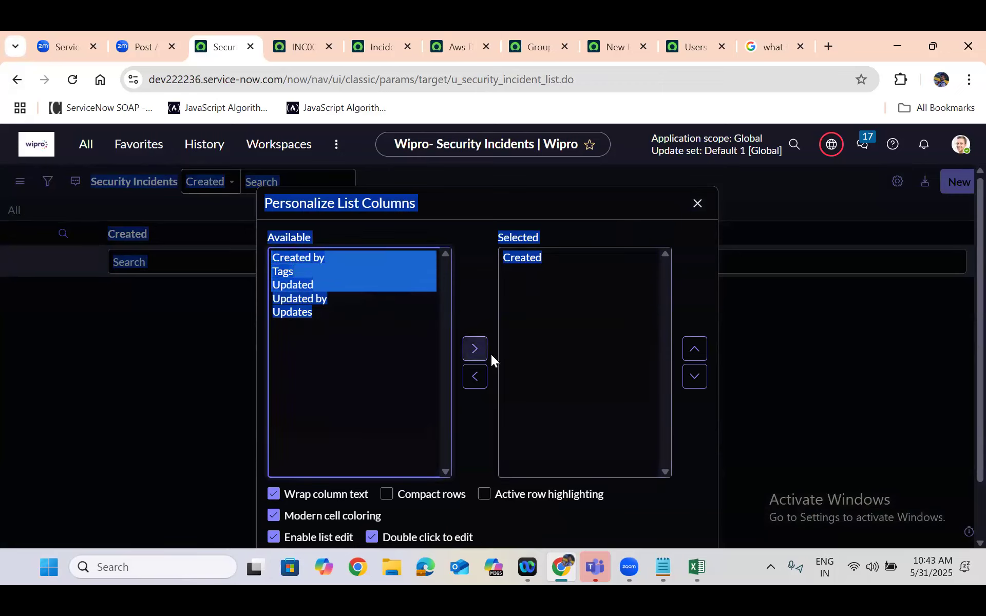
left_click(477, 350)
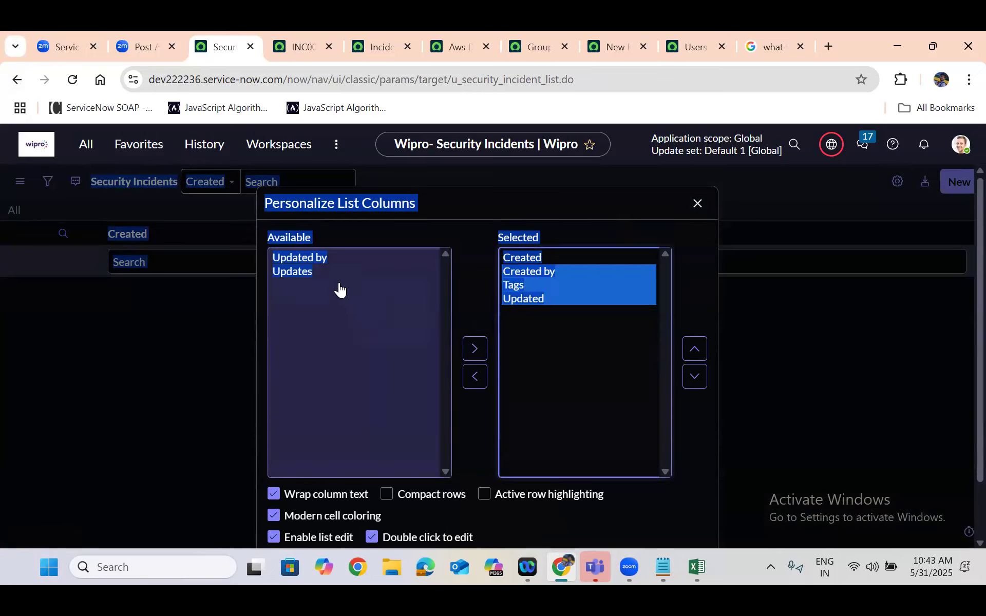
Add Updated by and Updates to the Security Incidents list's selected columns and apply the column layout
left_click(304, 270)
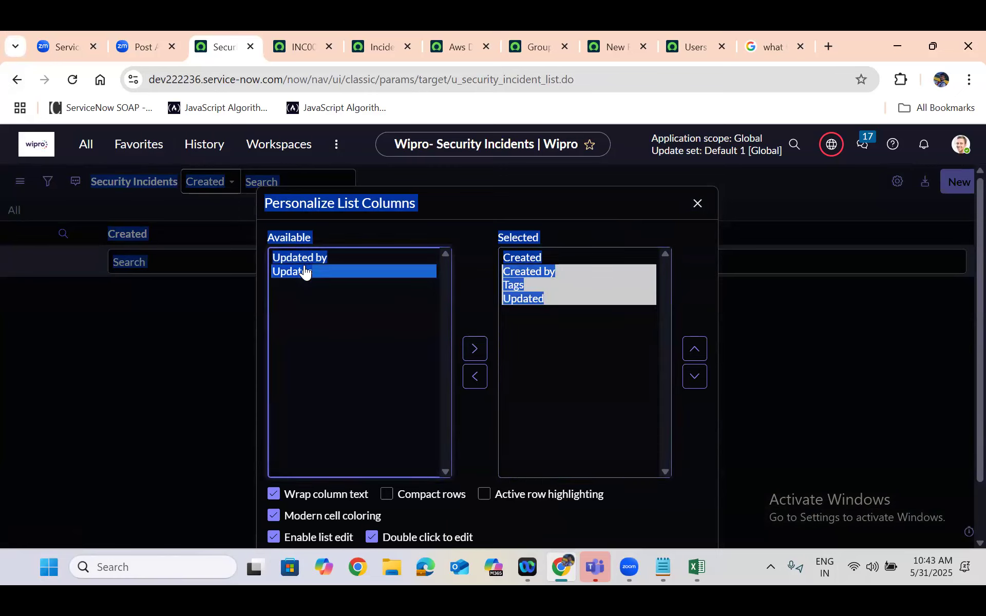
left_click(303, 258, "shift")
left_click(475, 349)
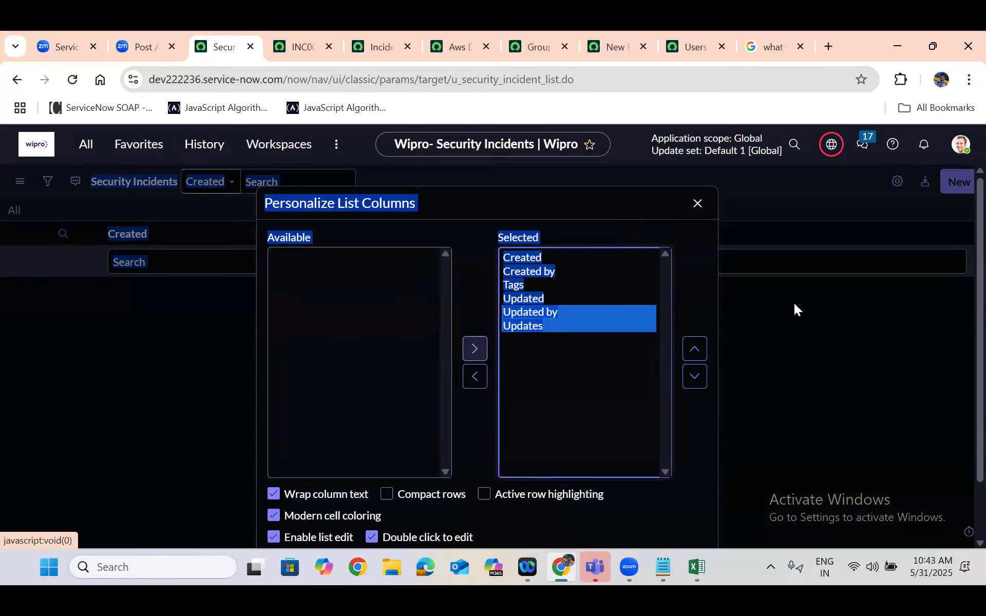
left_click(697, 427)
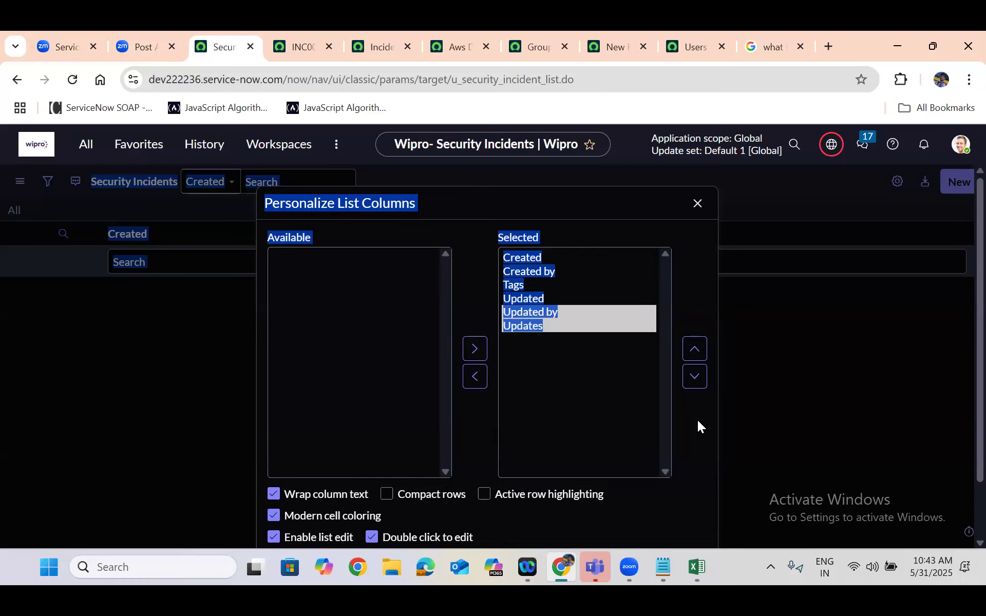
scroll(698, 420, "down", 2)
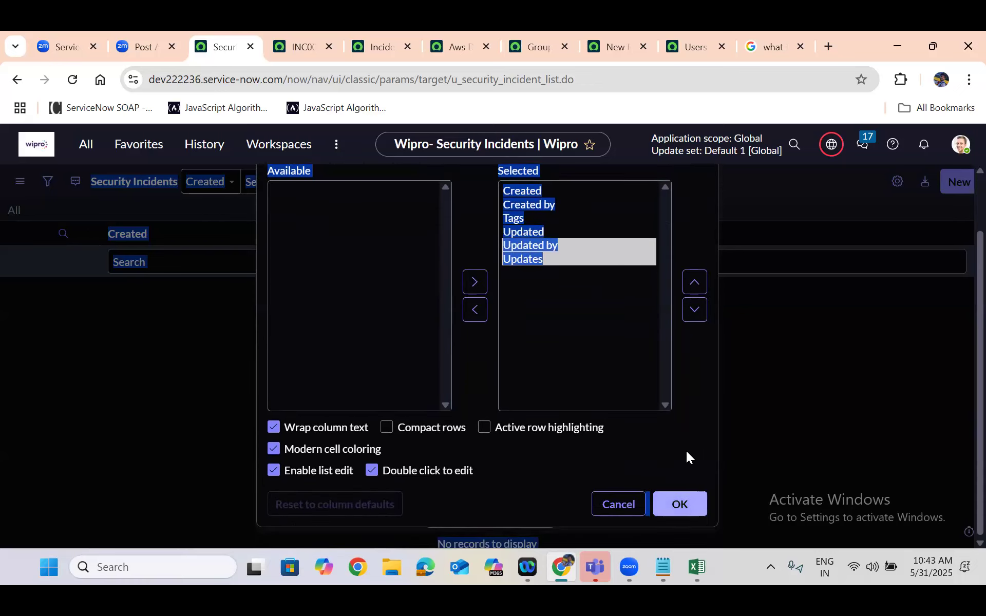
left_click(679, 503)
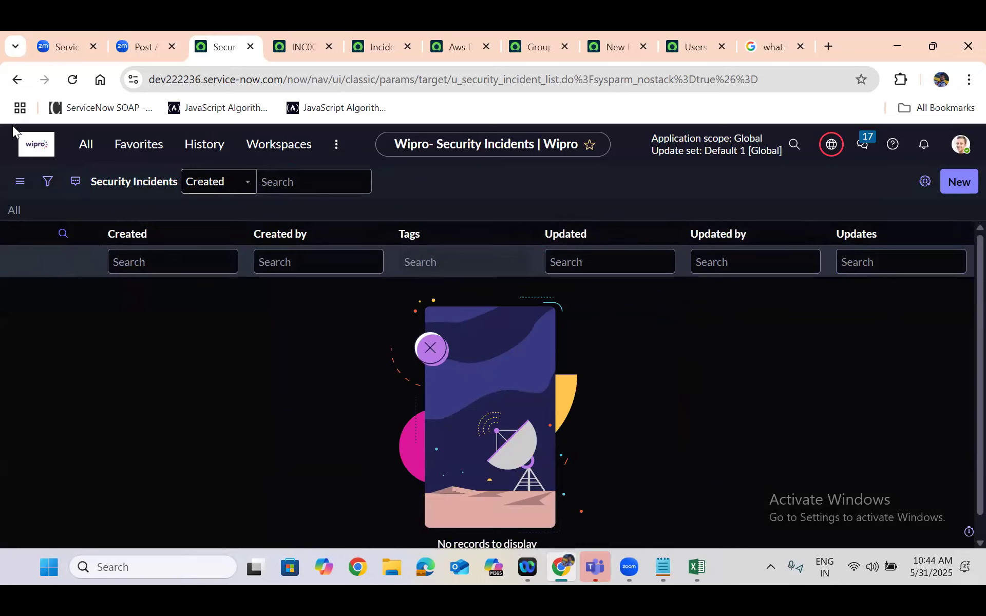
Return to the Security Incident table record and examine its default columns, singling out Sys ID
left_click(12, 87)
left_click(13, 83)
left_click(22, 82)
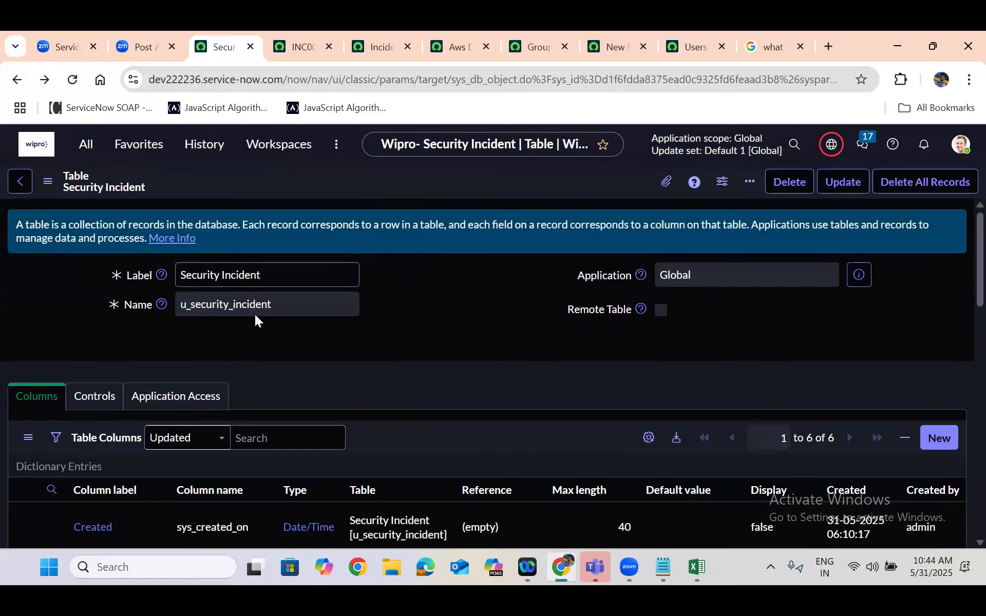
scroll(255, 314, "down", 3)
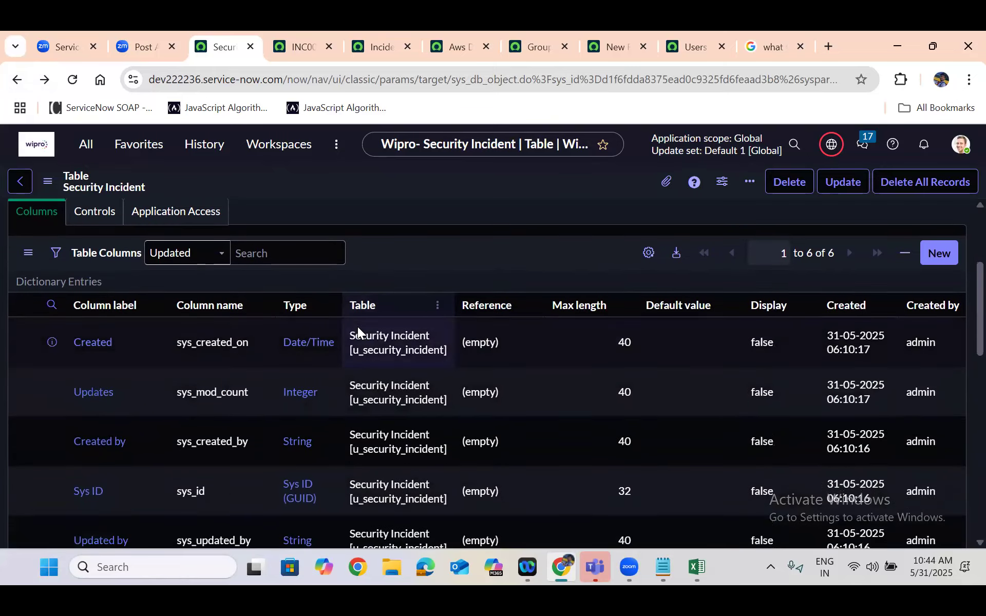
scroll(357, 327, "down", 2)
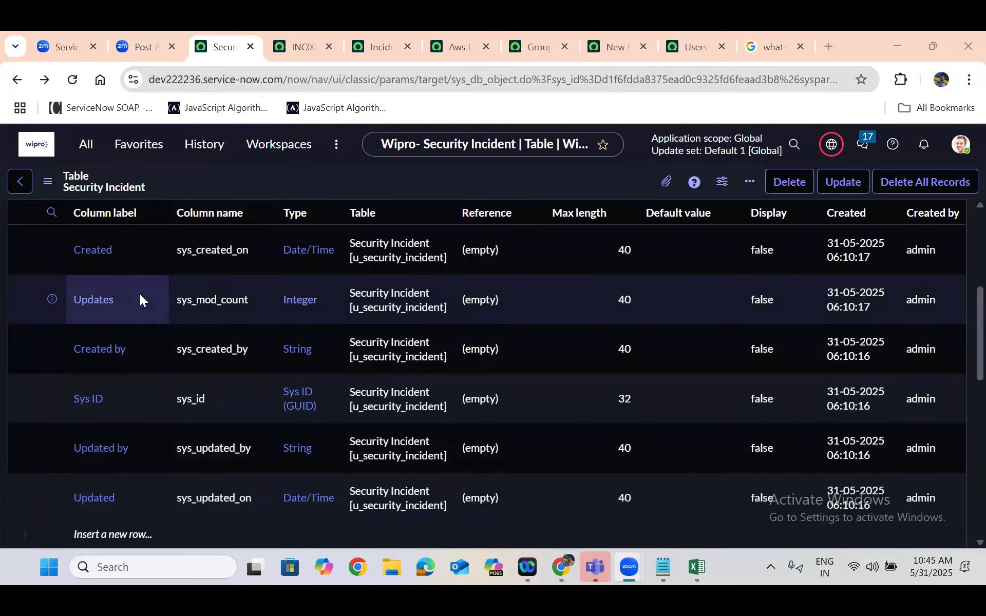
left_click(121, 411)
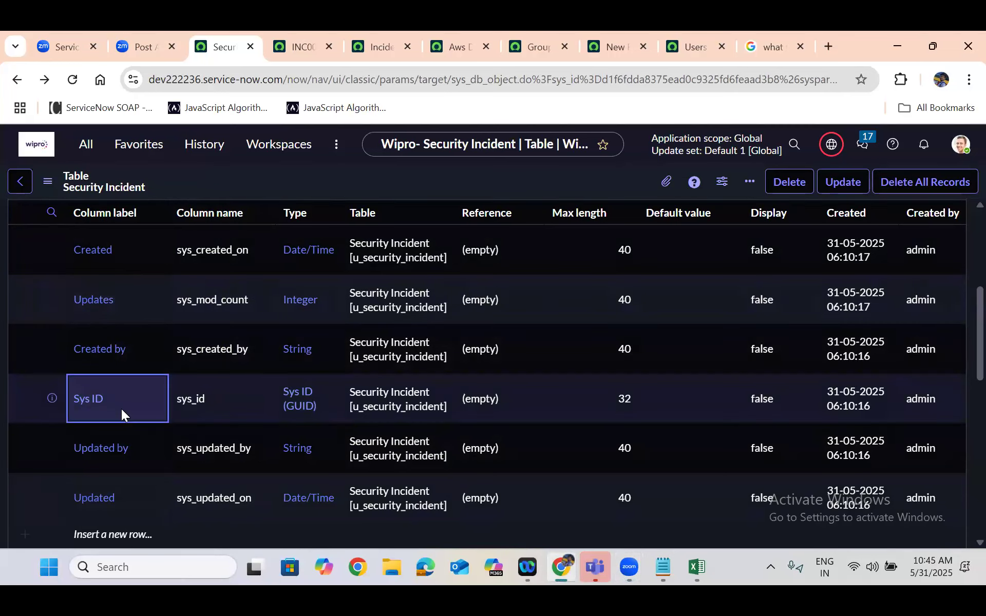
left_click(662, 566)
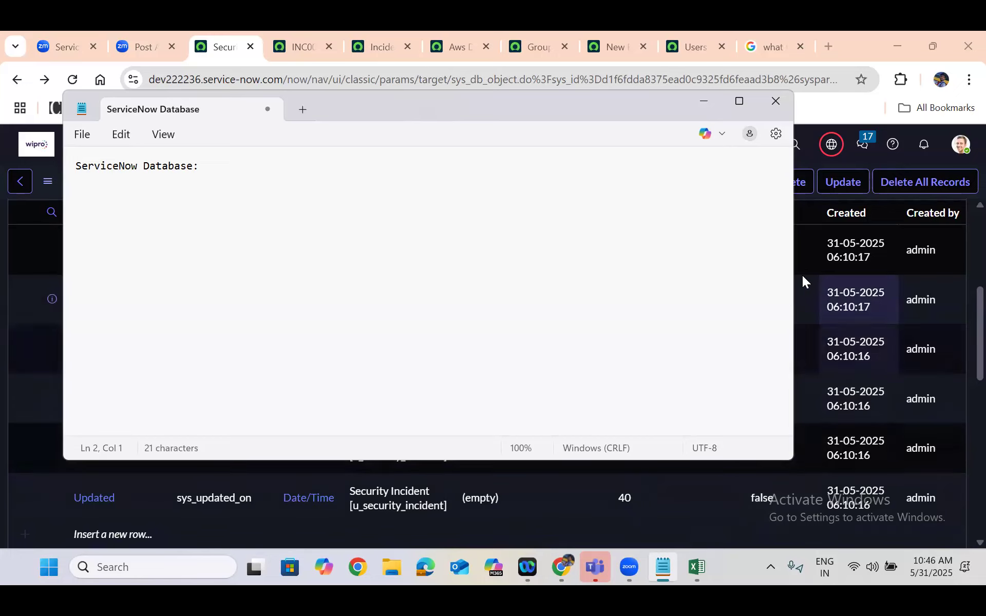
left_click(702, 101)
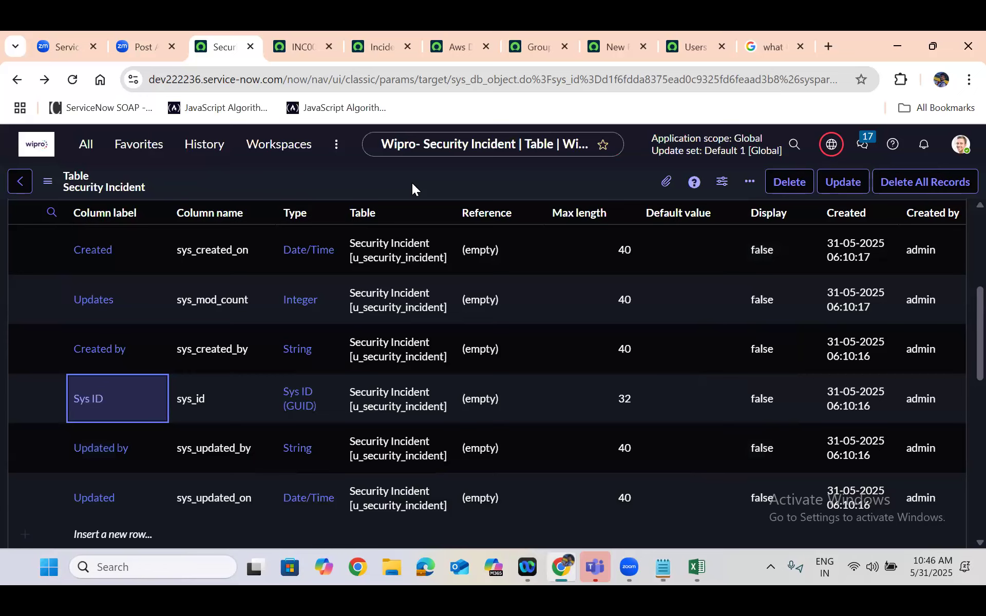
Go through the remaining default columns and show the Security Incident table's record list through its related link
key("Down")
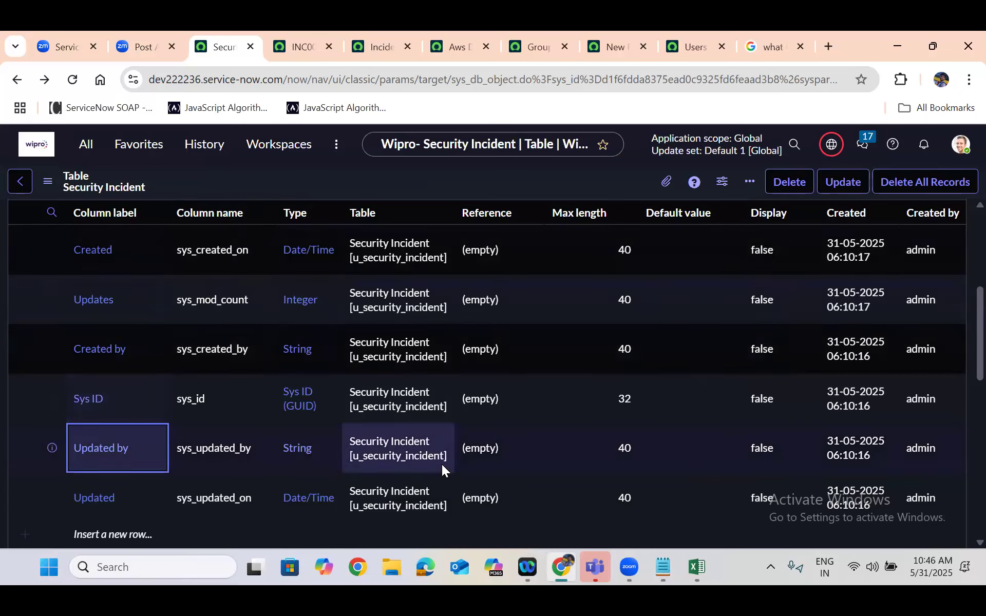
key("Down")
key("Down")
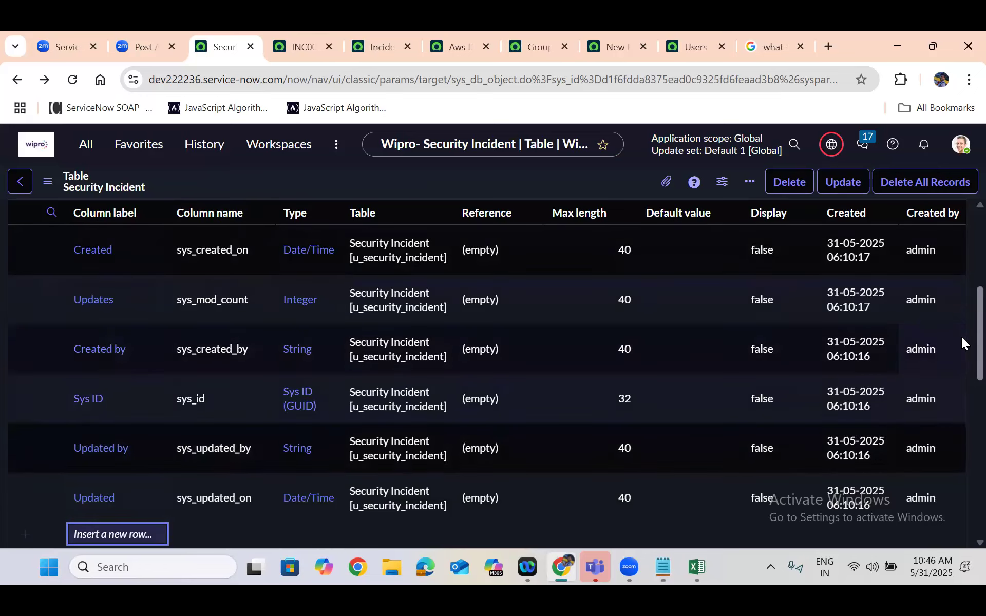
scroll(961, 346, "down", 6)
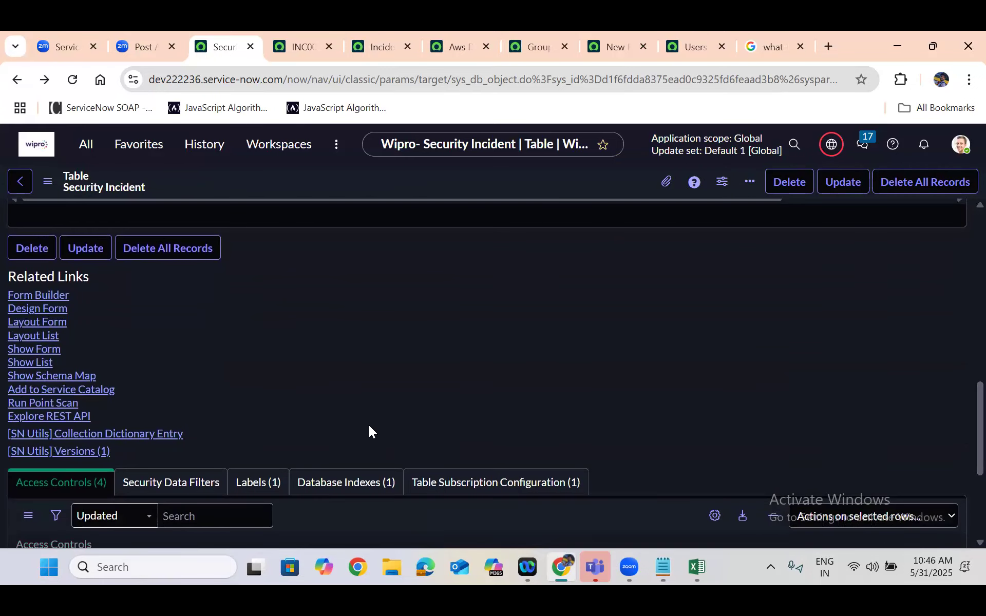
left_click(32, 362)
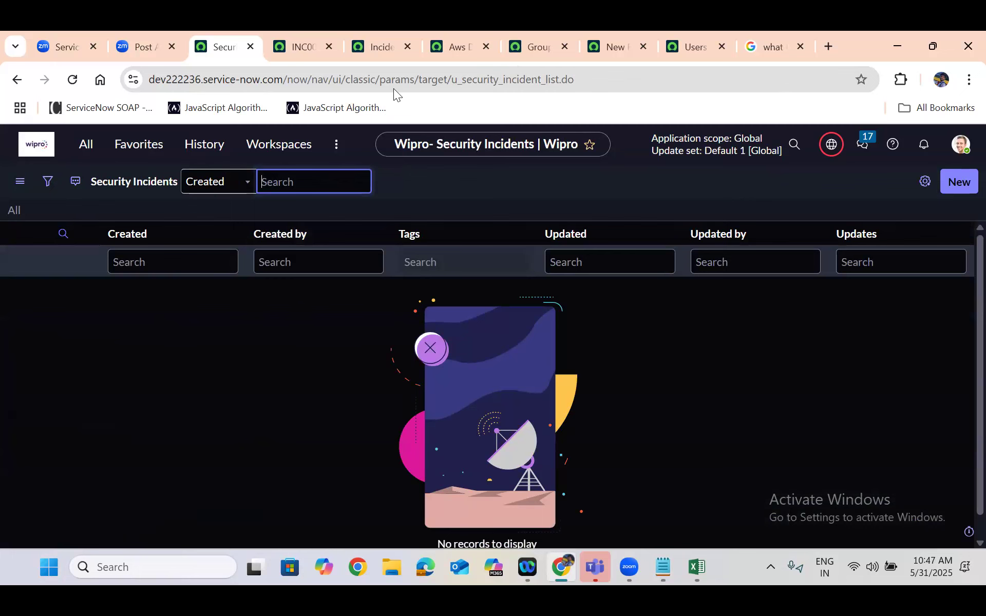
Add the Created by column to the Users list and look across the list to its values
left_click(694, 43)
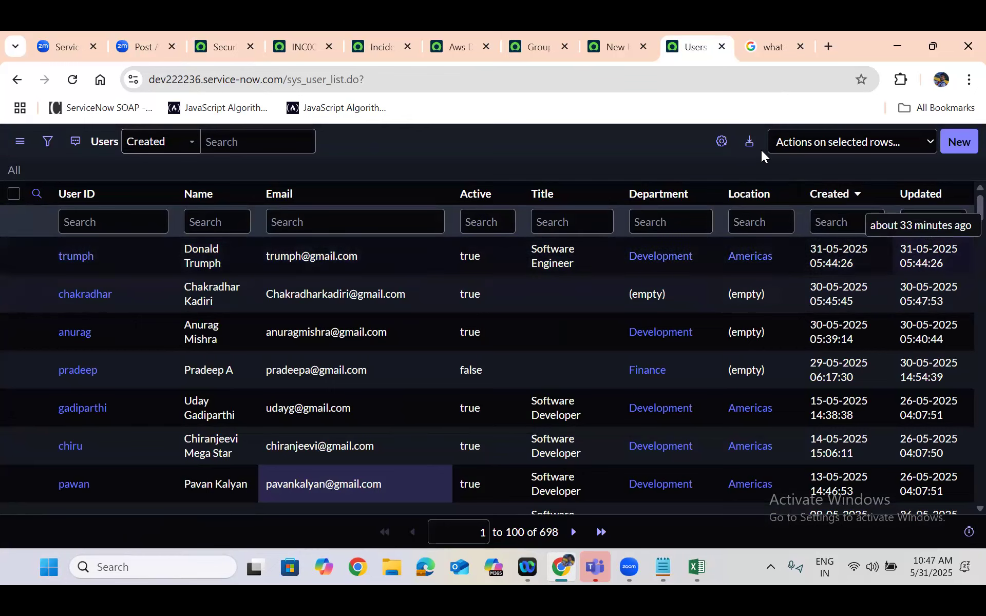
left_click(722, 141)
left_click(323, 302)
key("Down")
key("Down")
key("Down")
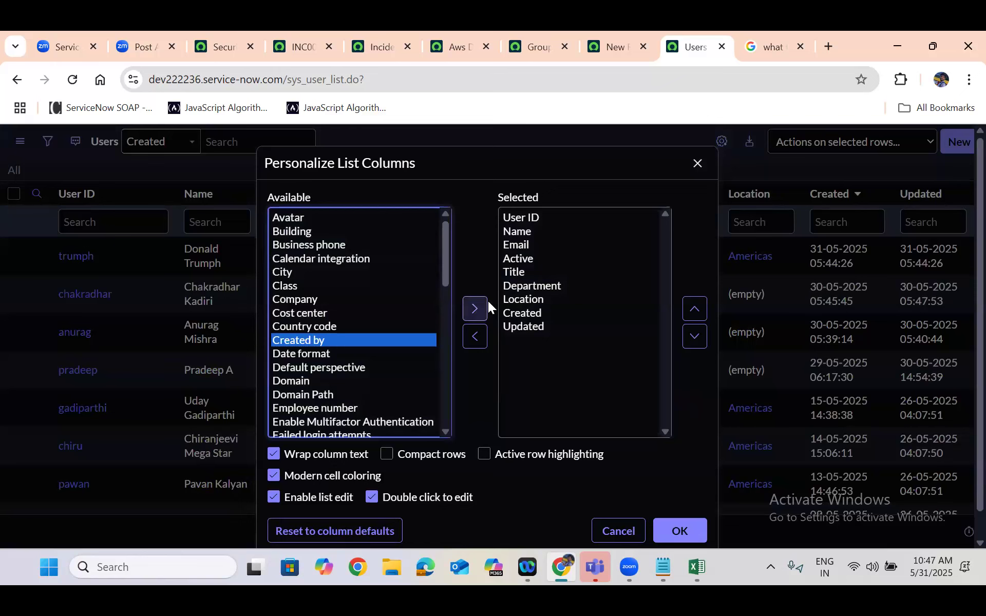
left_click(475, 308)
left_click(684, 528)
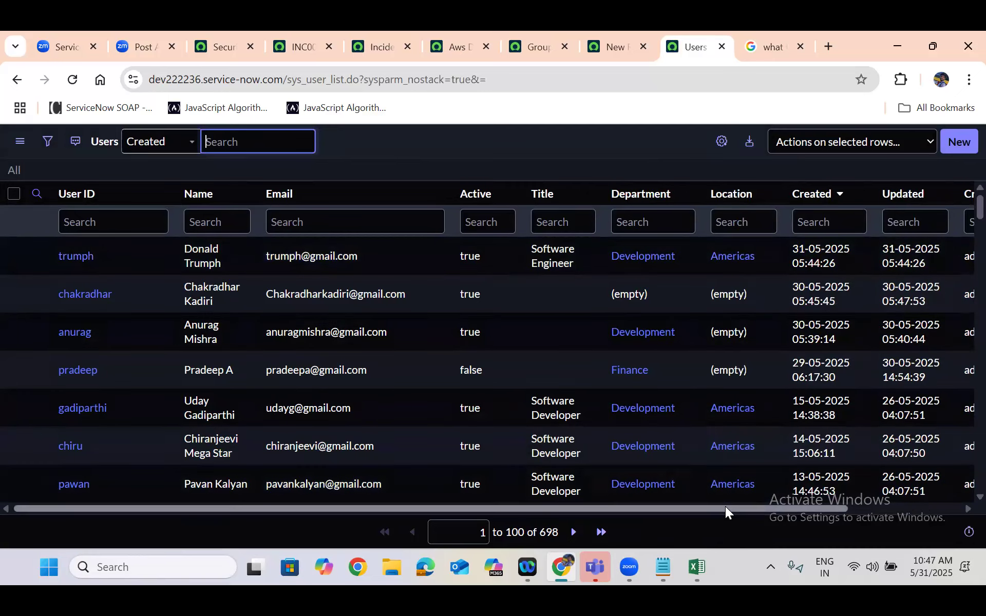
left_click_drag(725, 508, 818, 510)
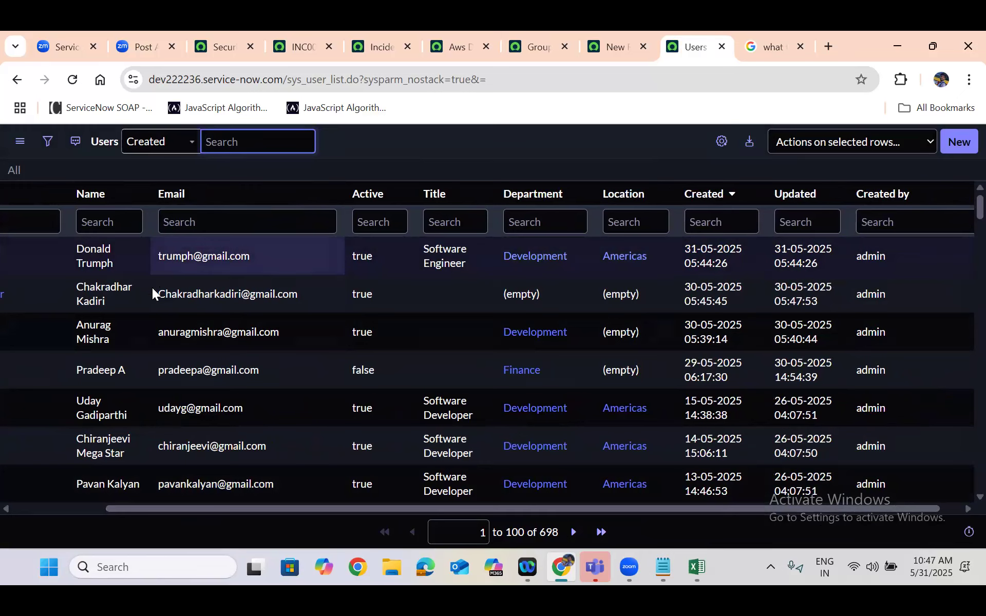
left_click_drag(175, 508, 47, 503)
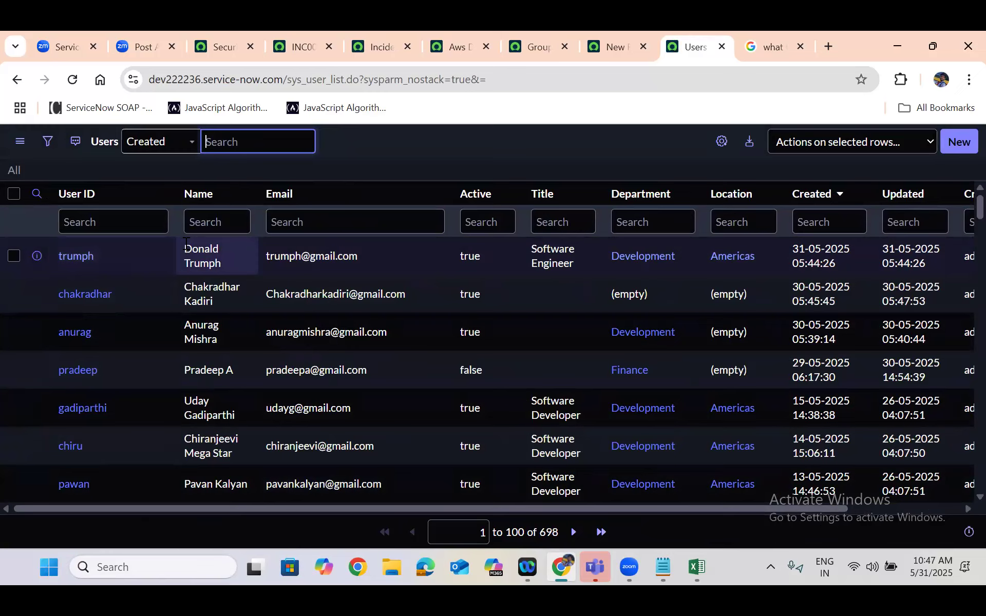
Copy the sys_id of the first user record and paste it into the ServiceNow Database note in Notepad
right_click(150, 256)
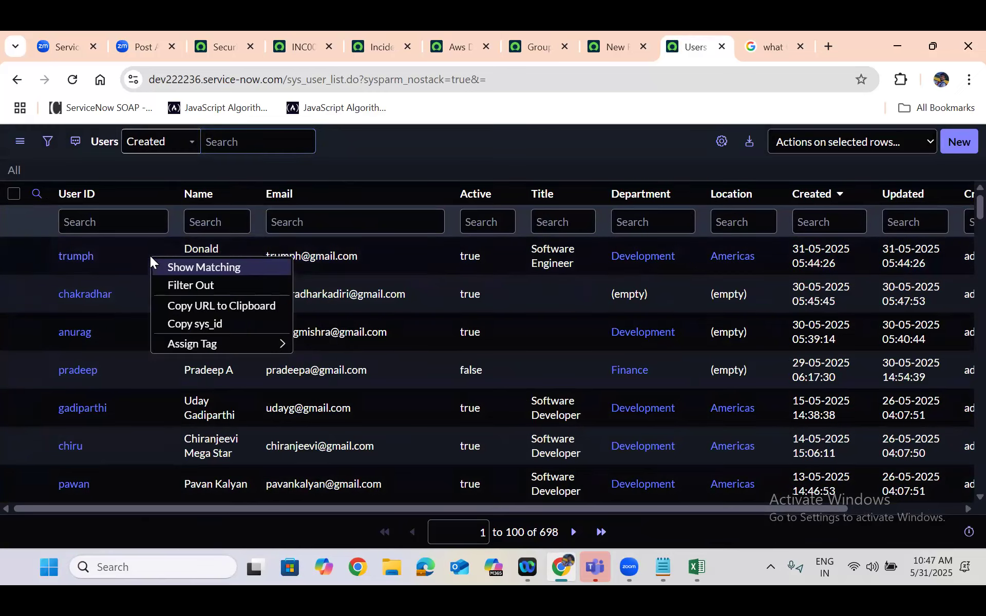
left_click(186, 324)
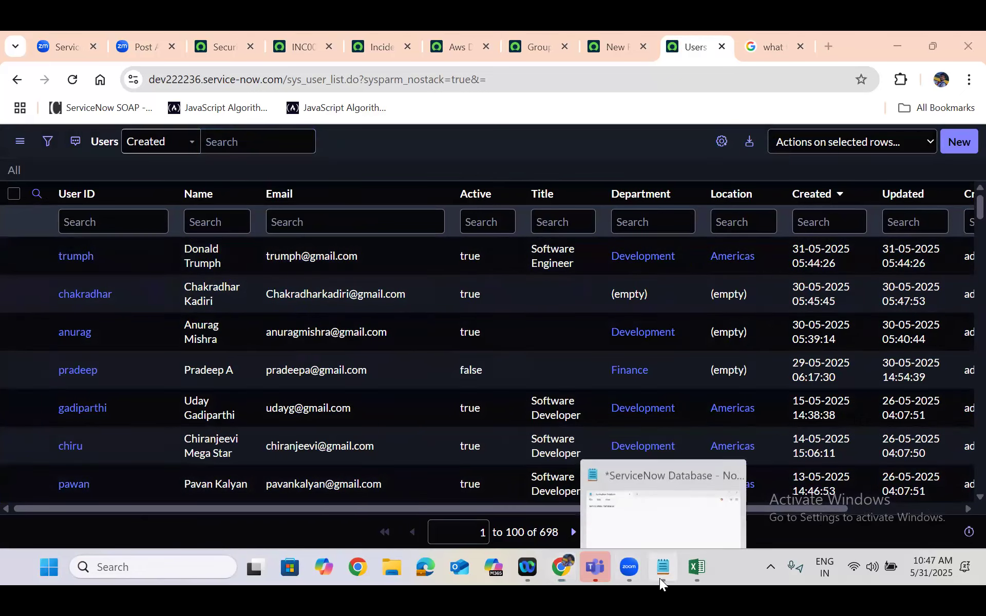
left_click(660, 576)
key("Return")
key("Return")
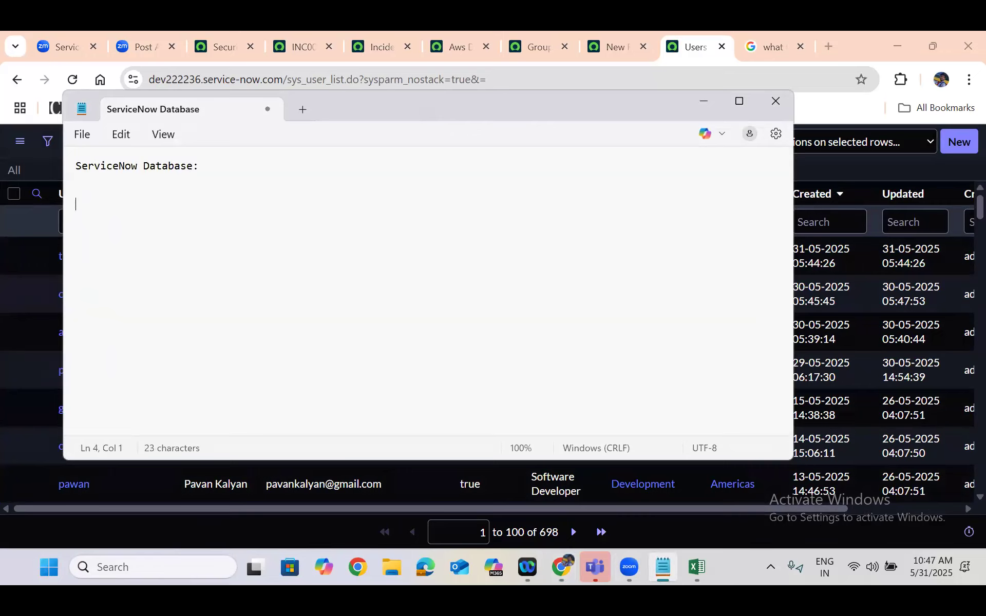
key("ctrl+v")
key("Return")
key("Return")
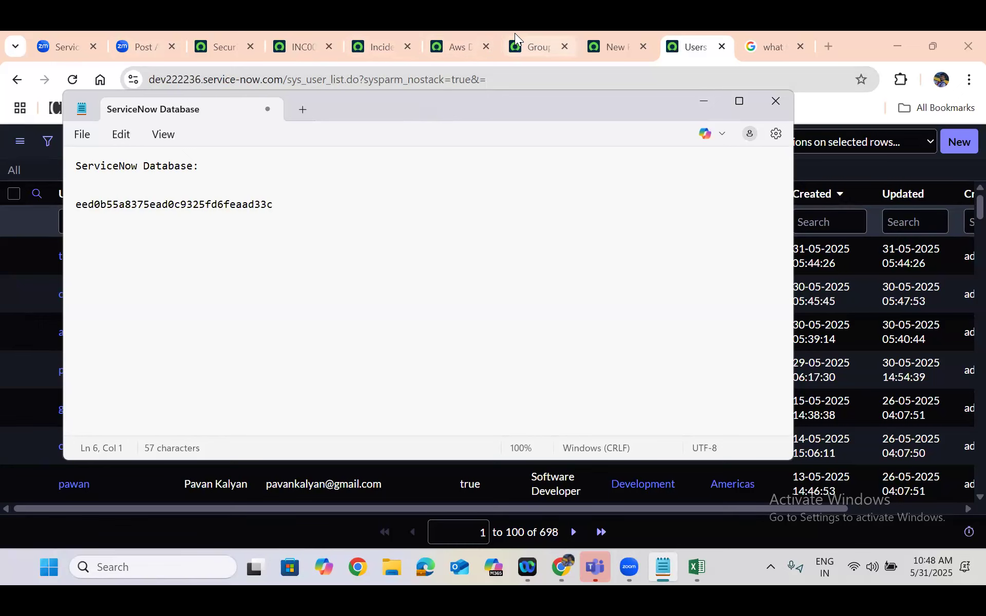
left_click(701, 105)
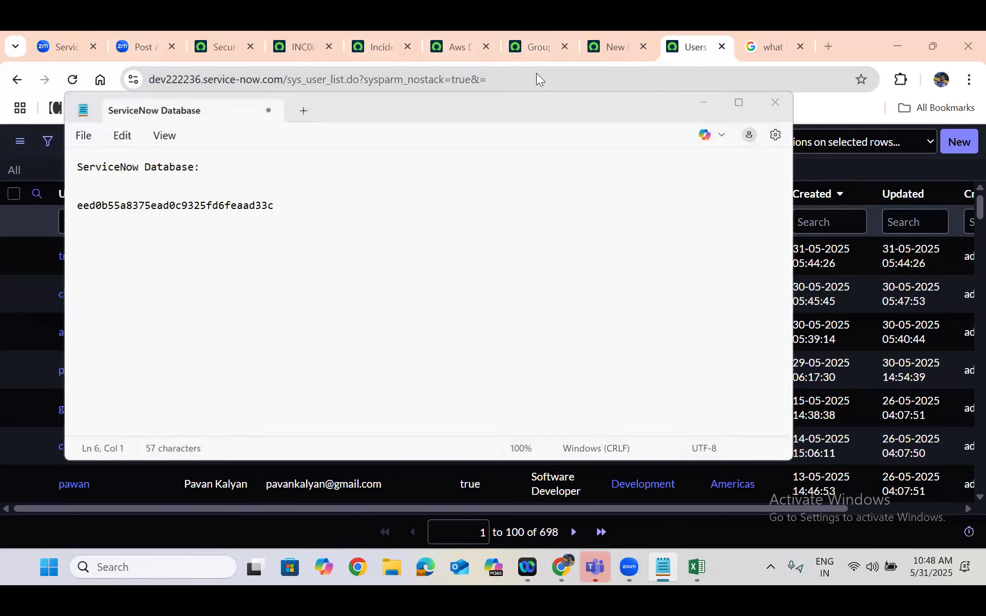
Return to the Security Incident table record and review its label, name and default columns
left_click(232, 42)
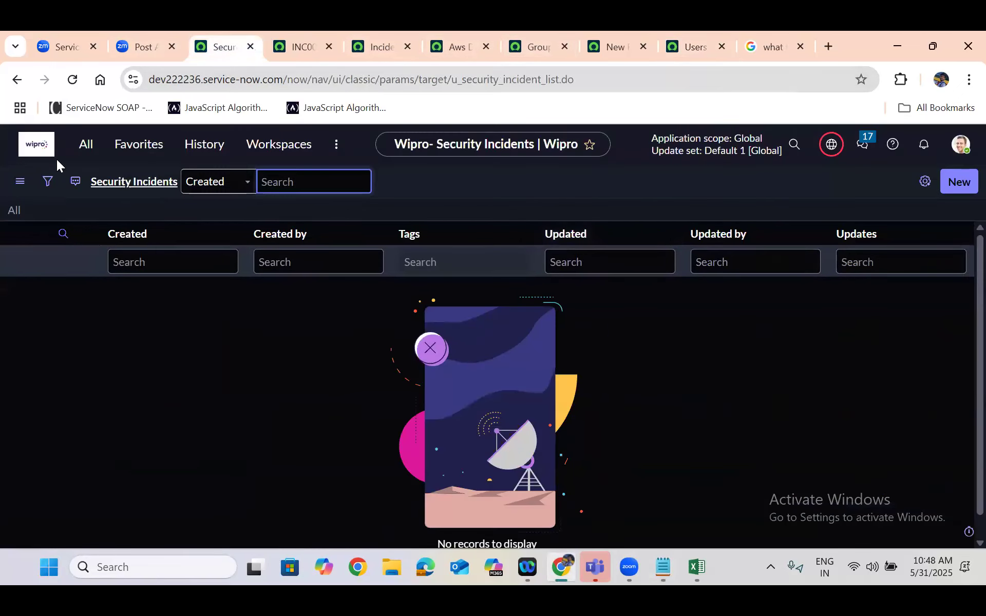
left_click(17, 80)
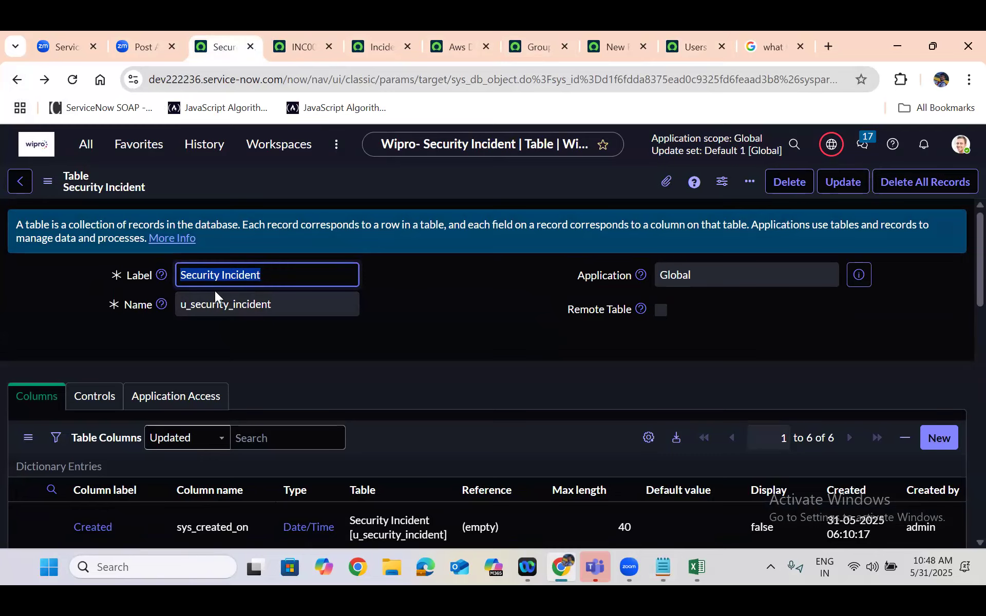
left_click(259, 347)
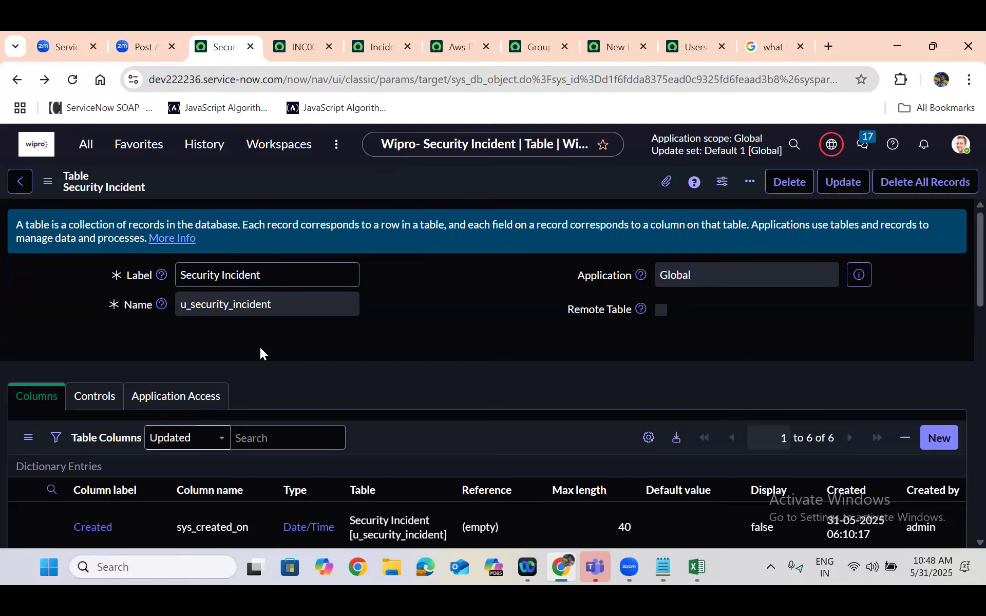
scroll(260, 347, "down", 5)
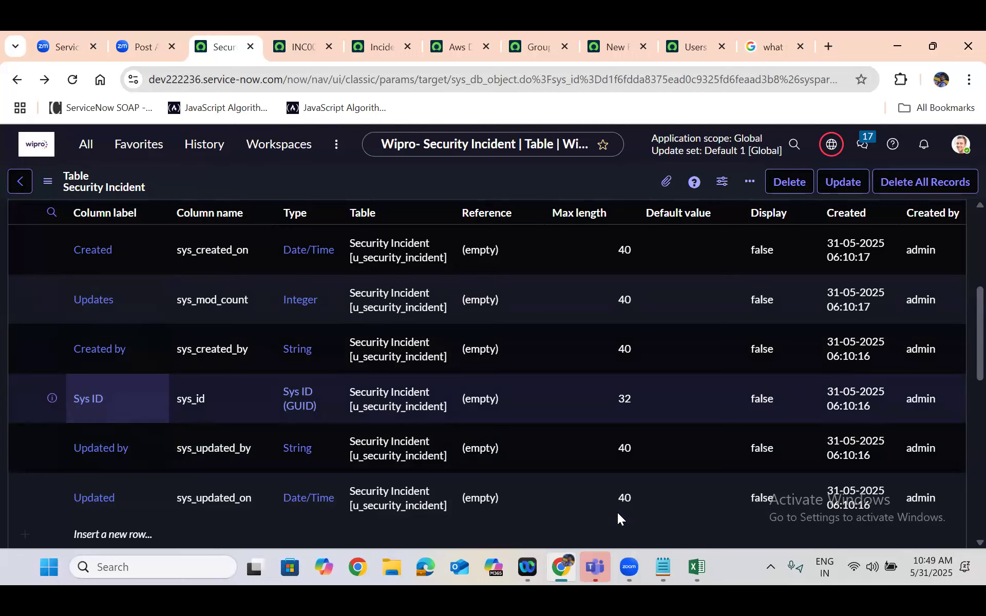
Highlight the pasted sys_id in the Notepad note to examine its length, and return to the table record
left_click(663, 566)
double_click(192, 204)
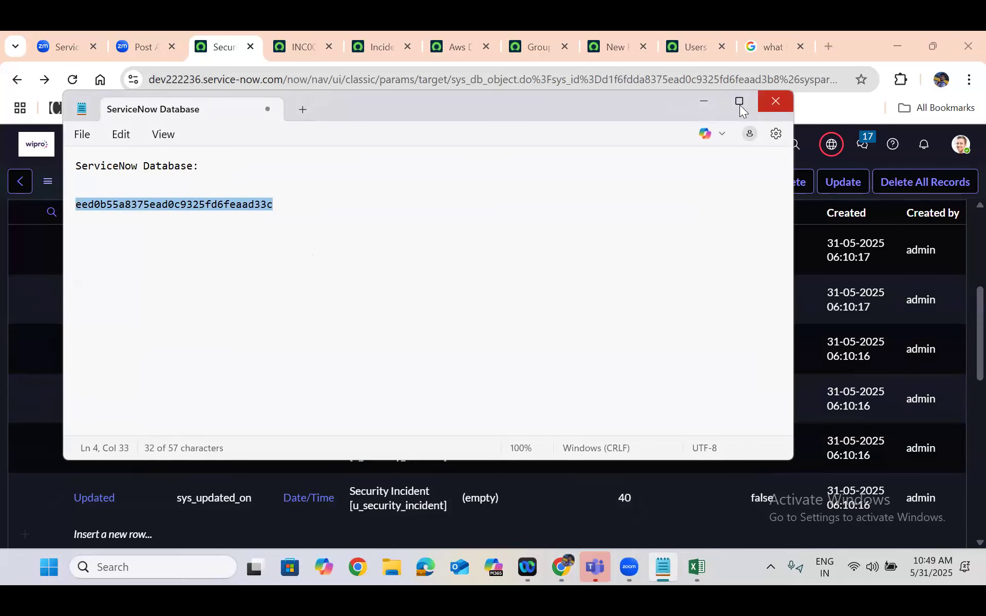
left_click(702, 105)
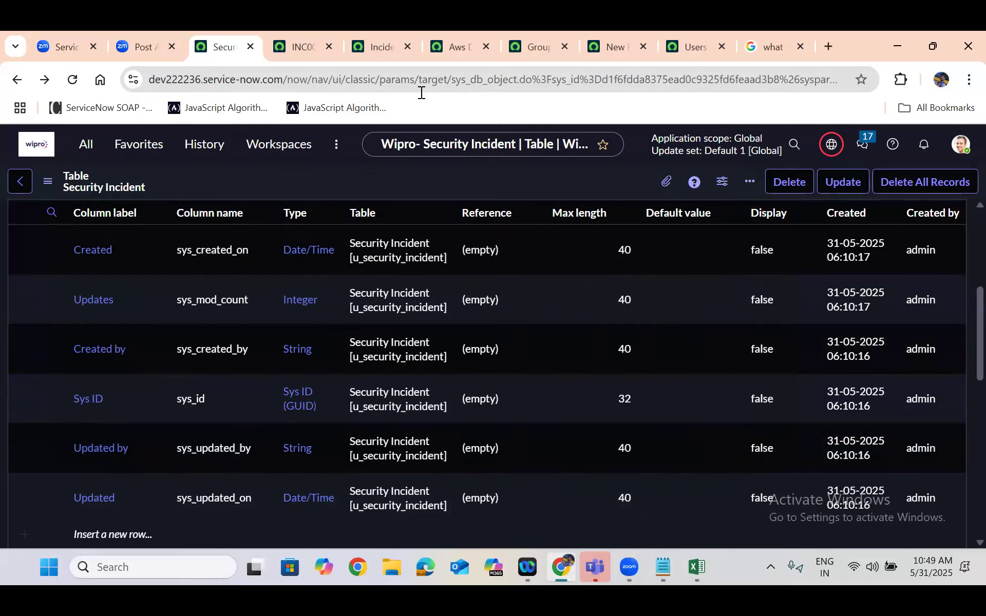
Switch to the Users list and copy the sys_id of the first user record
left_click(694, 46)
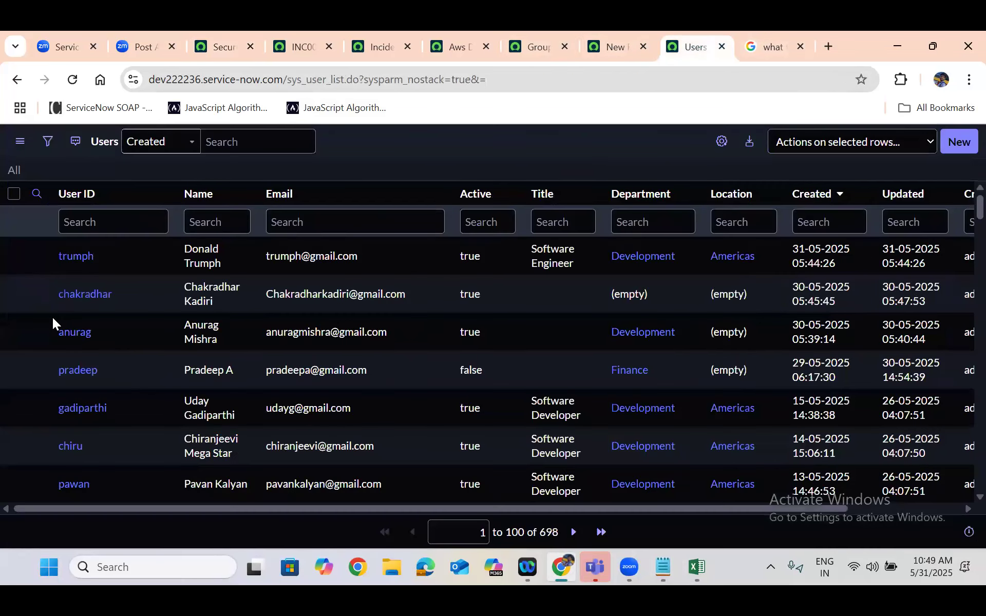
right_click(128, 258)
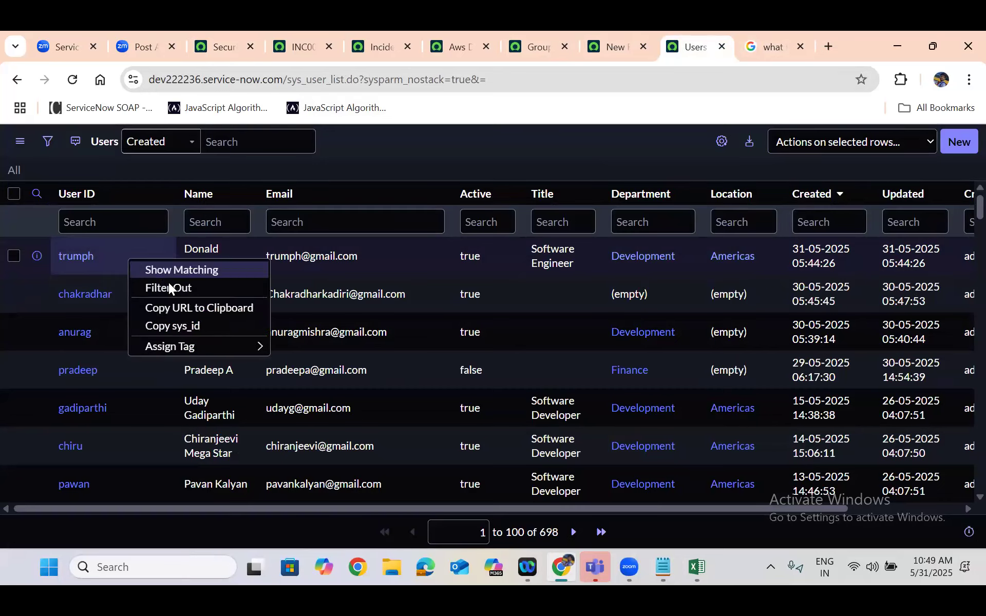
left_click(188, 324)
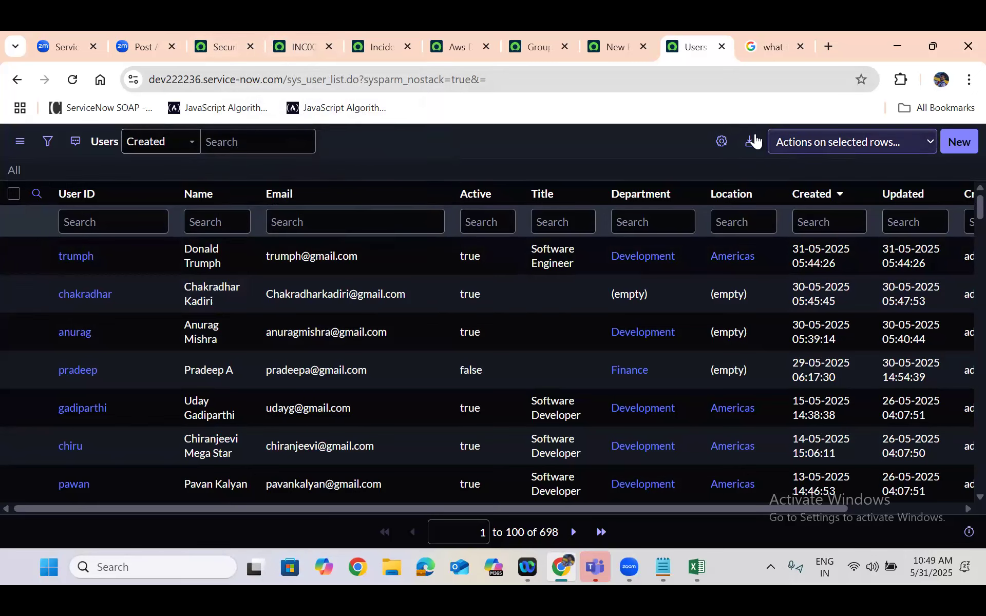
Add the Updated by and Updates columns to the Users list
left_click(720, 144)
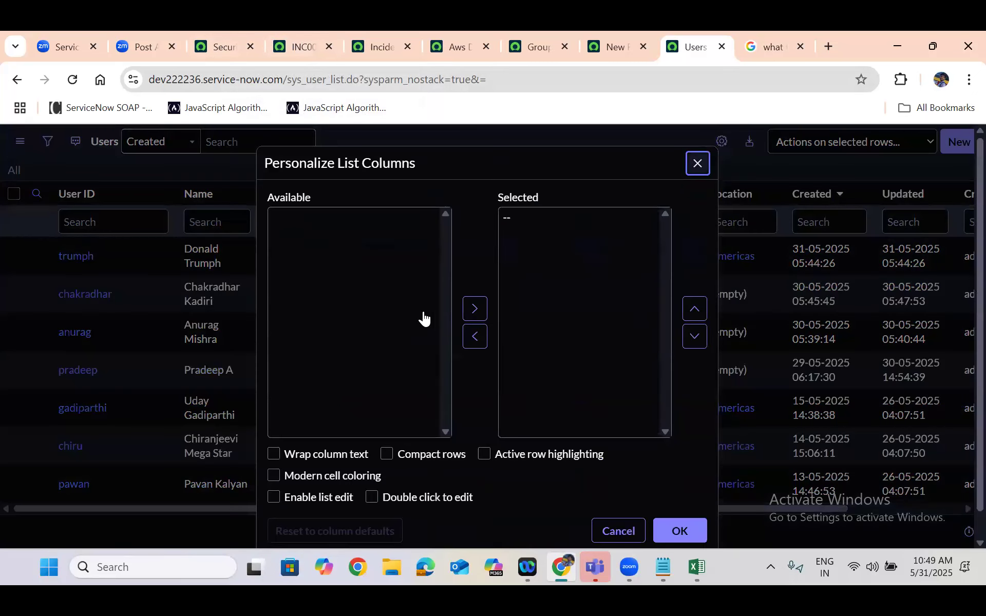
left_click(543, 319)
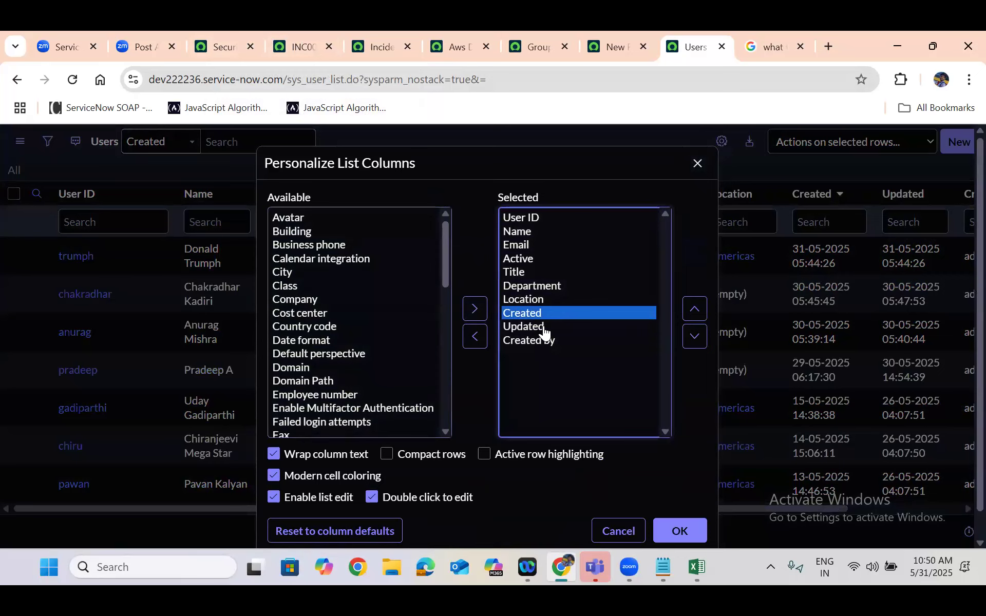
left_click(546, 328)
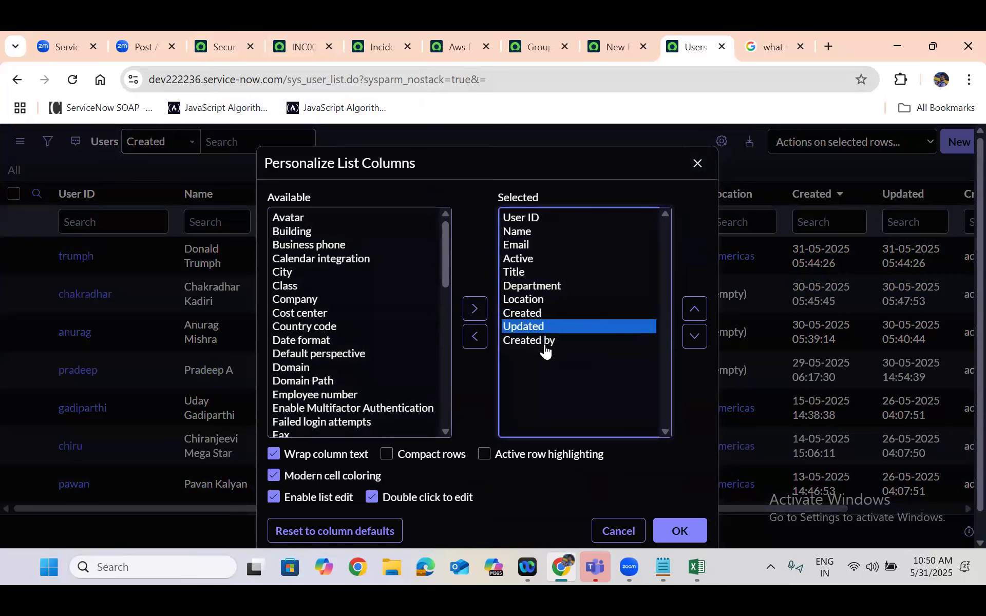
left_click(543, 342)
left_click(307, 366)
key("End")
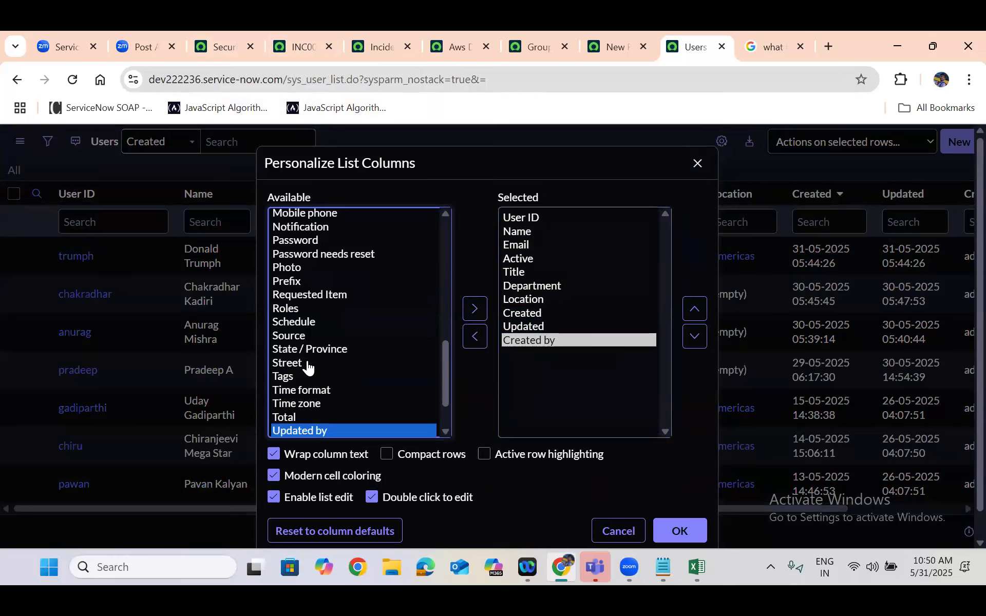
left_click(470, 311)
left_click(326, 352)
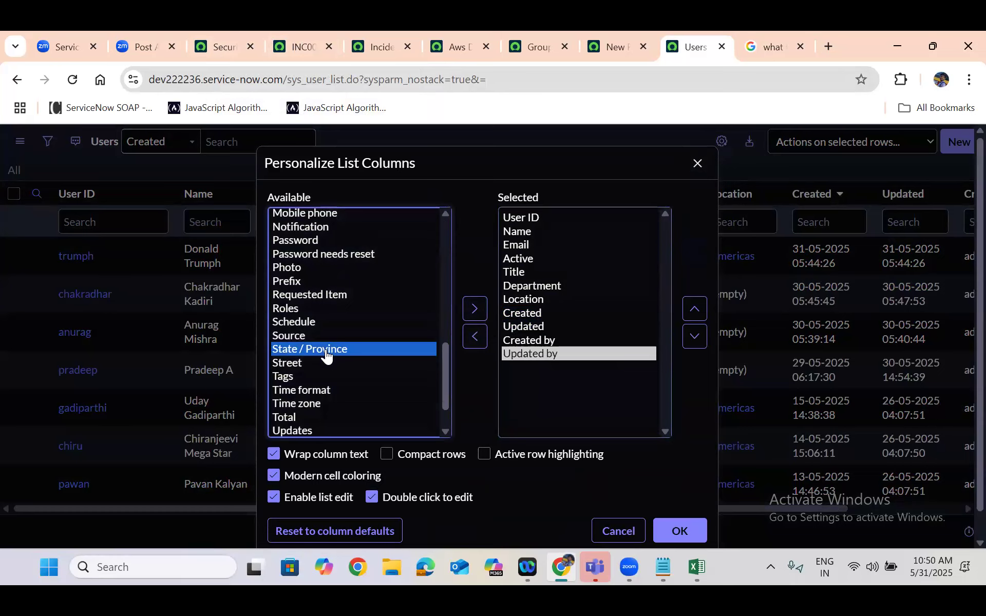
key("End")
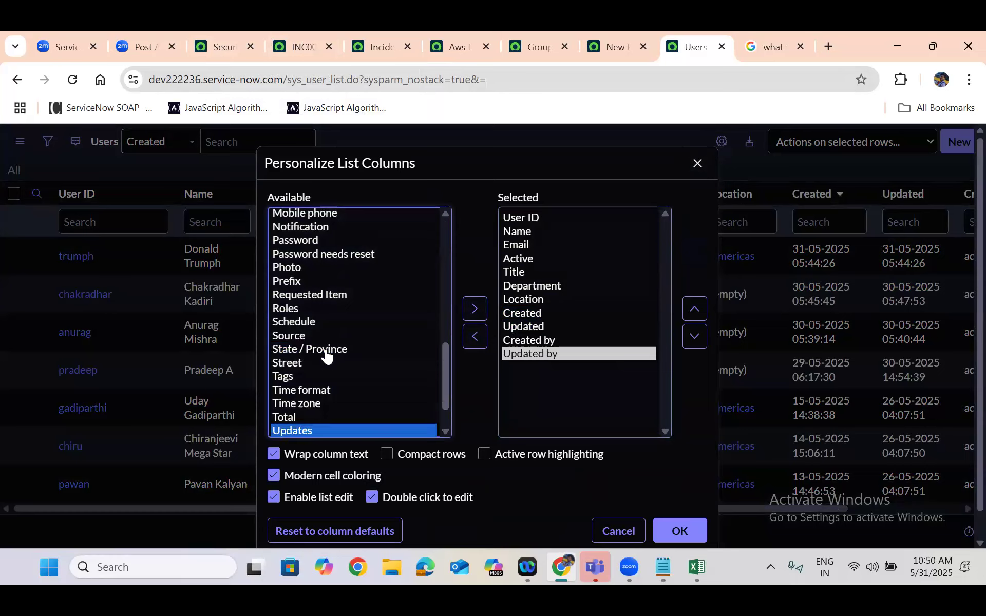
left_click(473, 310)
left_click(278, 342)
key("Down")
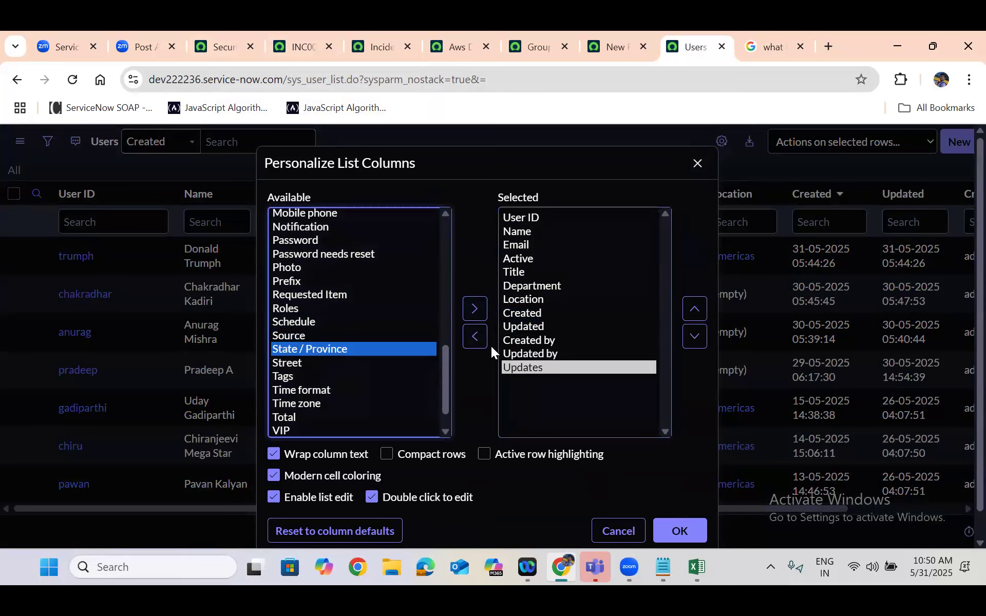
left_click(685, 531)
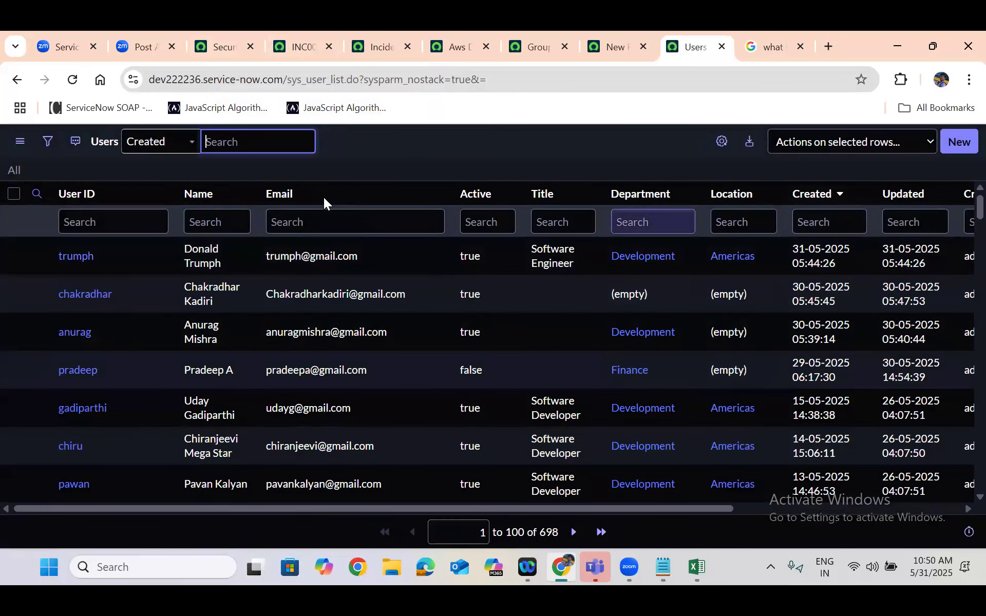
Copy the sys_id of the first user record and of the second one in the Users list
right_click(119, 255)
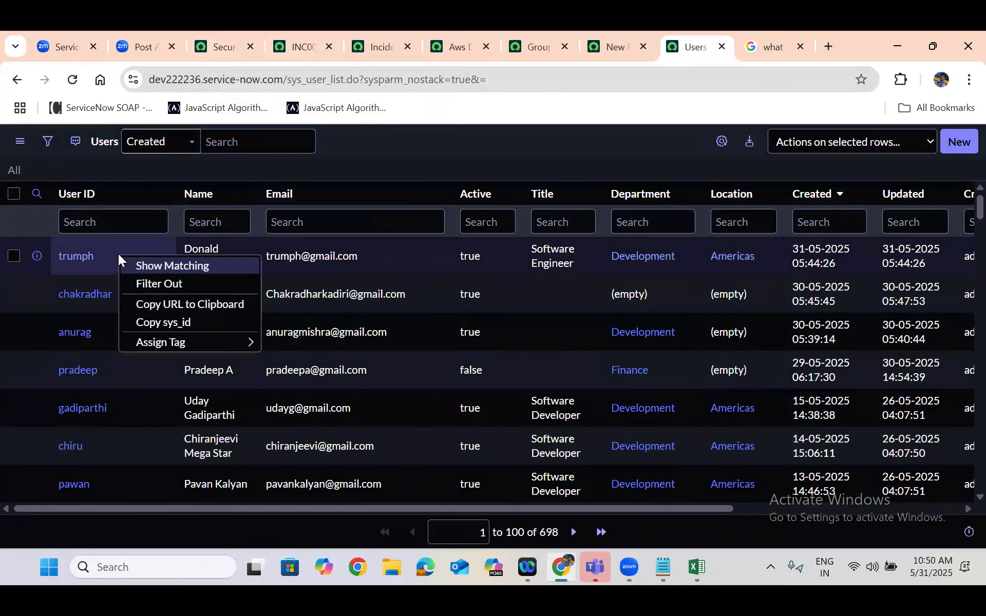
left_click(182, 321)
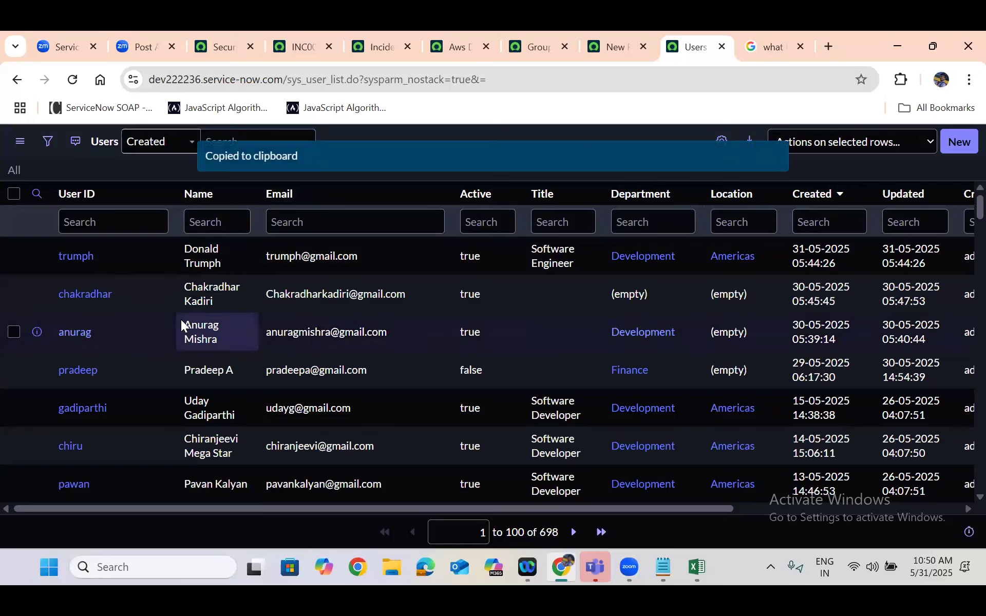
right_click(135, 291)
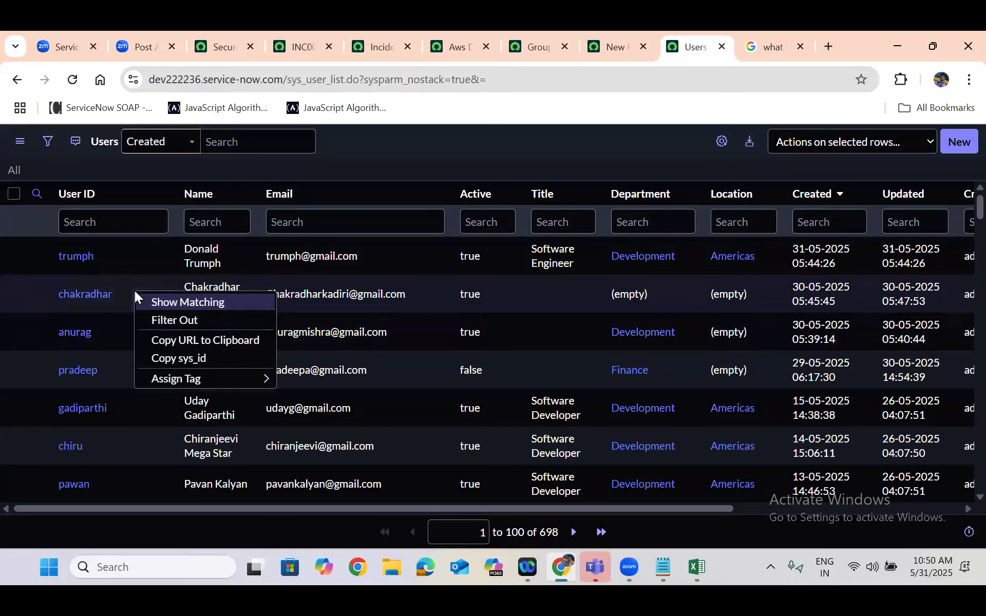
left_click(201, 359)
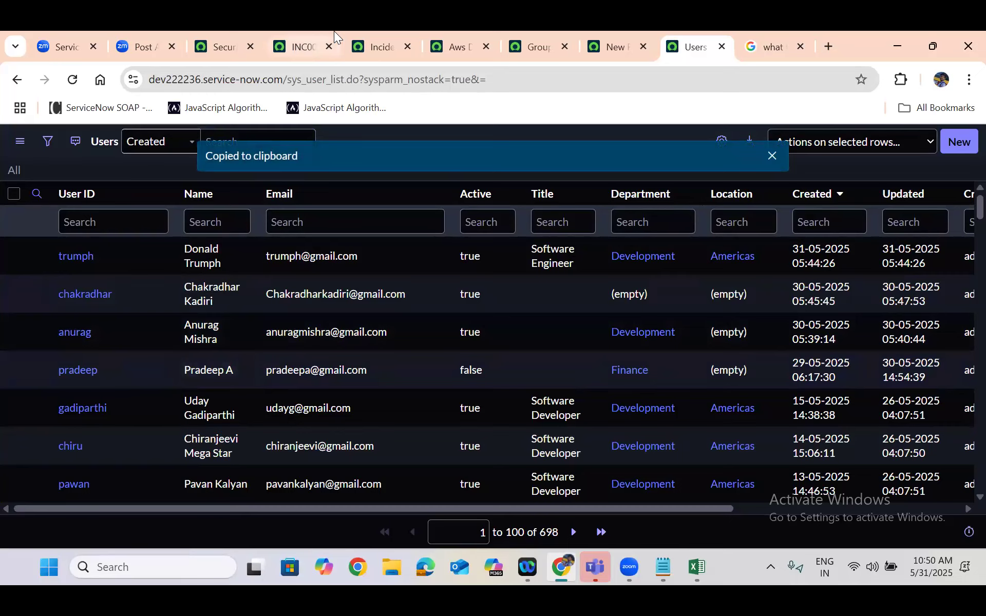
Examine the tables in the ServiceNow Database whiteboard diagram in Zoom and select the User table box
mouse_move(333, 31)
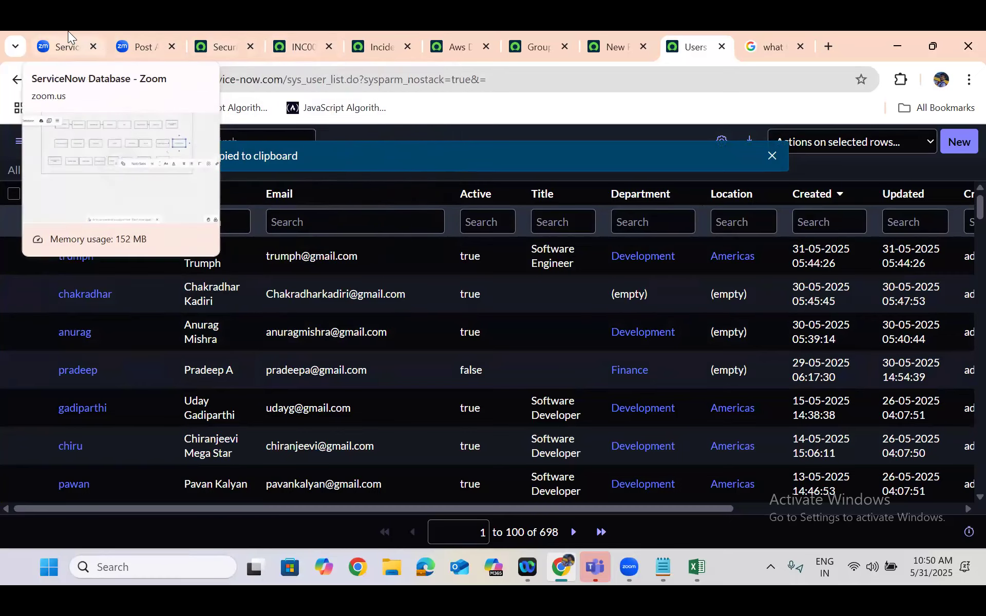
left_click(67, 33)
scroll(447, 314, "up", 5)
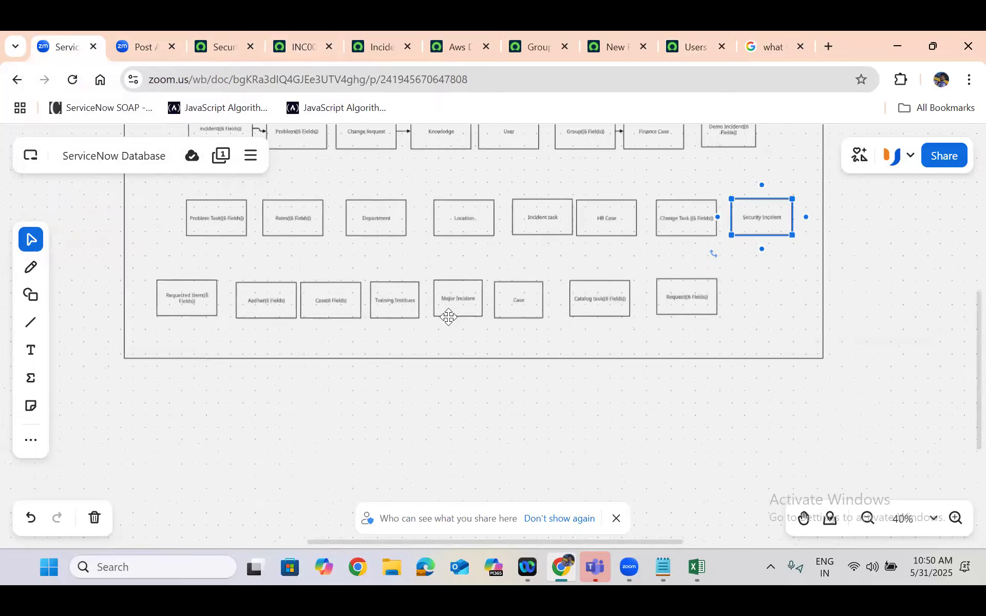
scroll(961, 333, "up", 5)
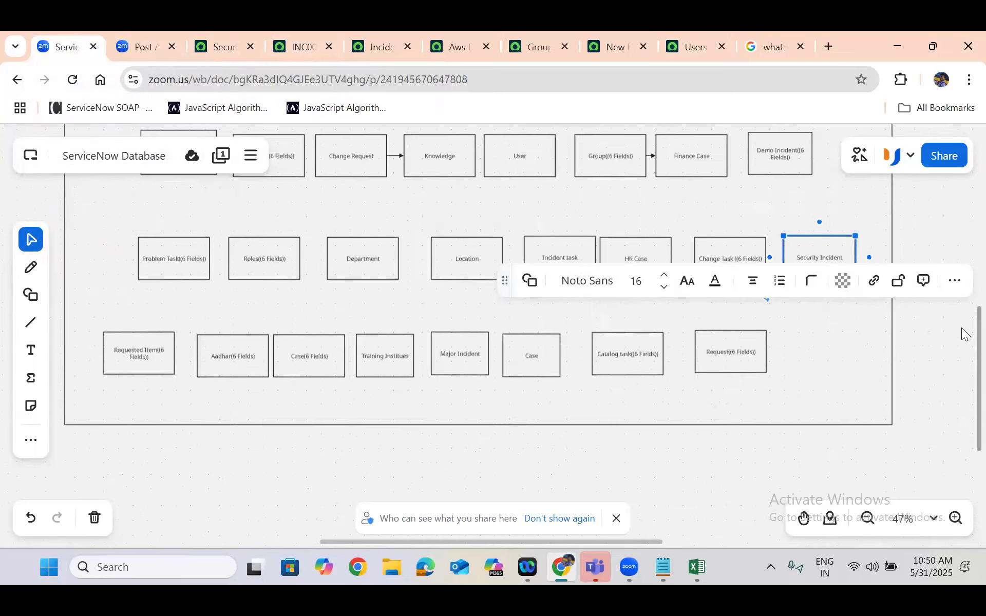
scroll(962, 324, "up", 4)
scroll(962, 360, "down", 2)
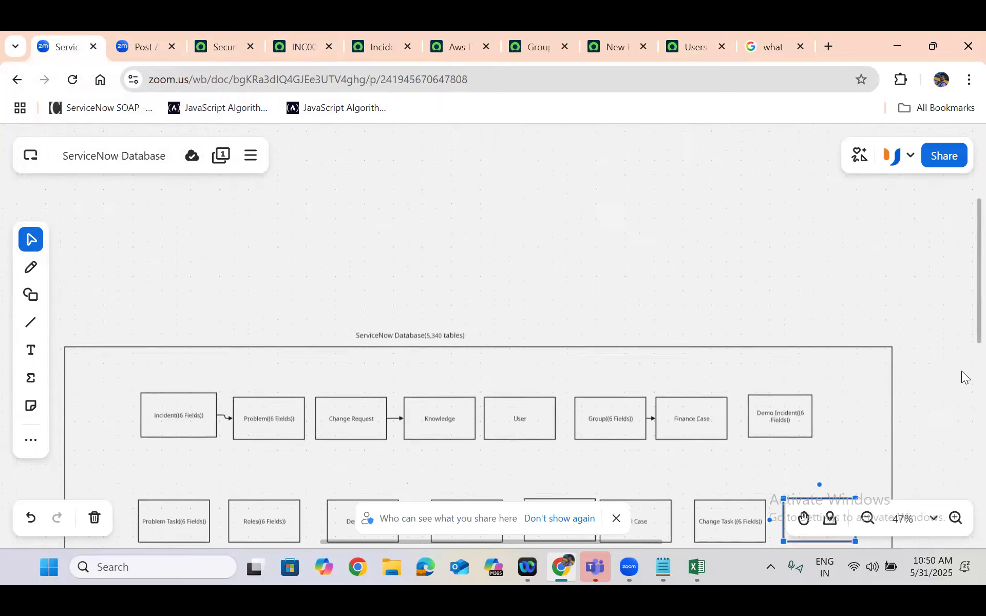
scroll(158, 192, "down", 2)
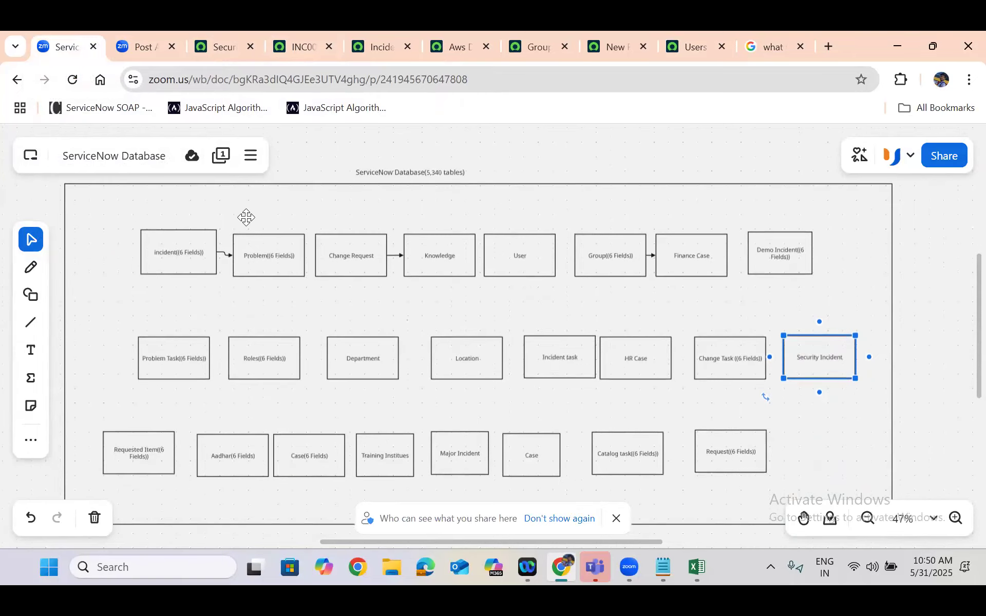
left_click(288, 288)
left_click(518, 261)
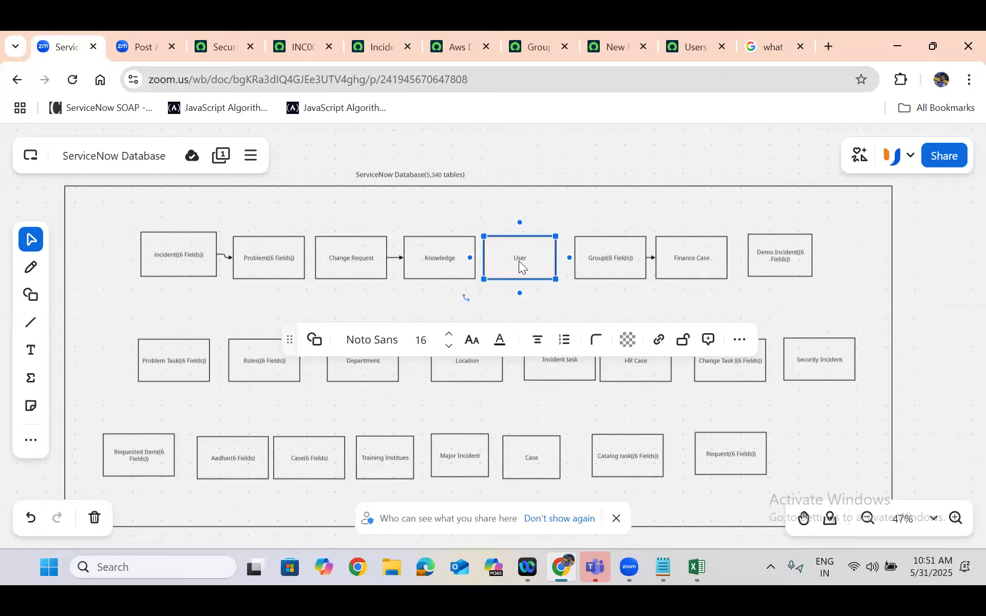
Check the Security Incident table's default columns, and point out the Incident and Problem boxes in the whiteboard diagram
left_click(234, 35)
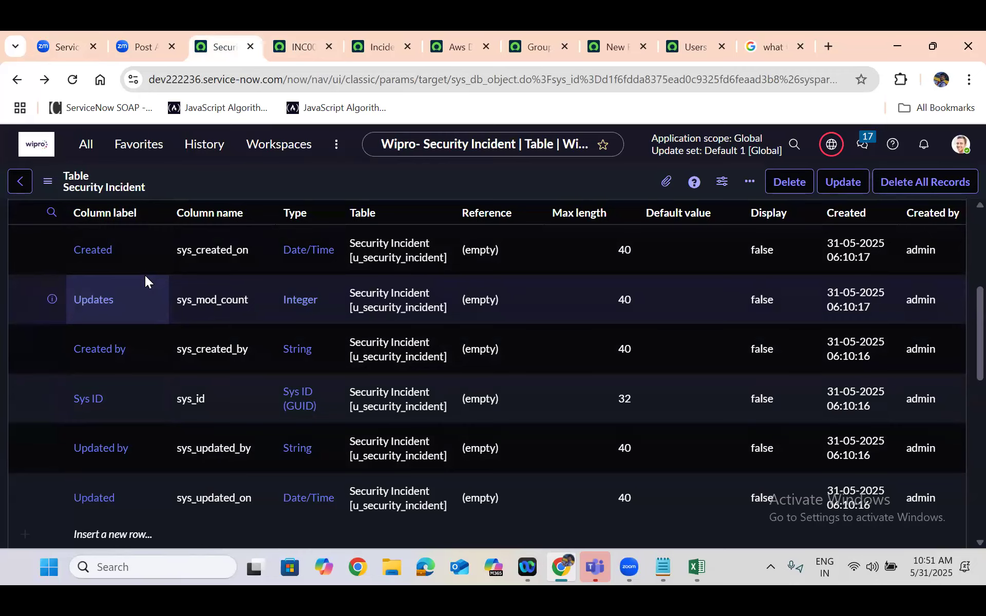
left_click(68, 32)
left_click(166, 259)
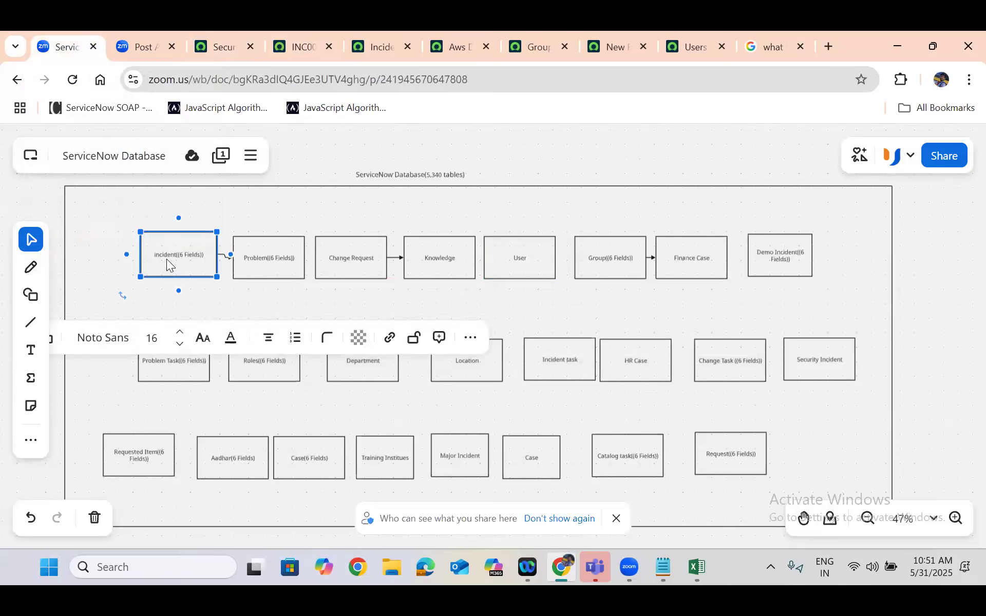
left_click(291, 256)
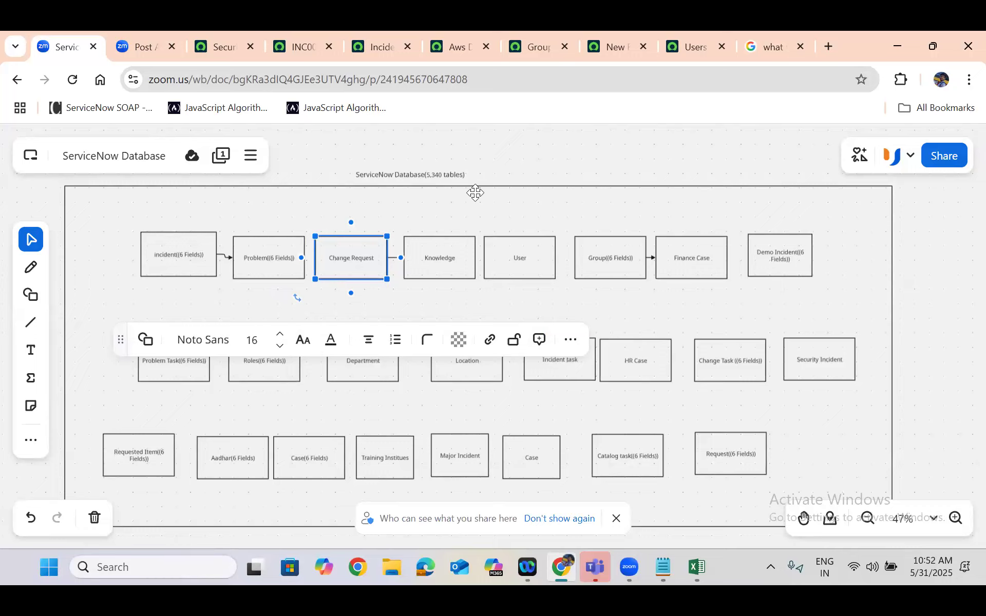
Return to the Security Incident table record, find the System Definition Tables module with "tables", and open it in a new tab
left_click(224, 45)
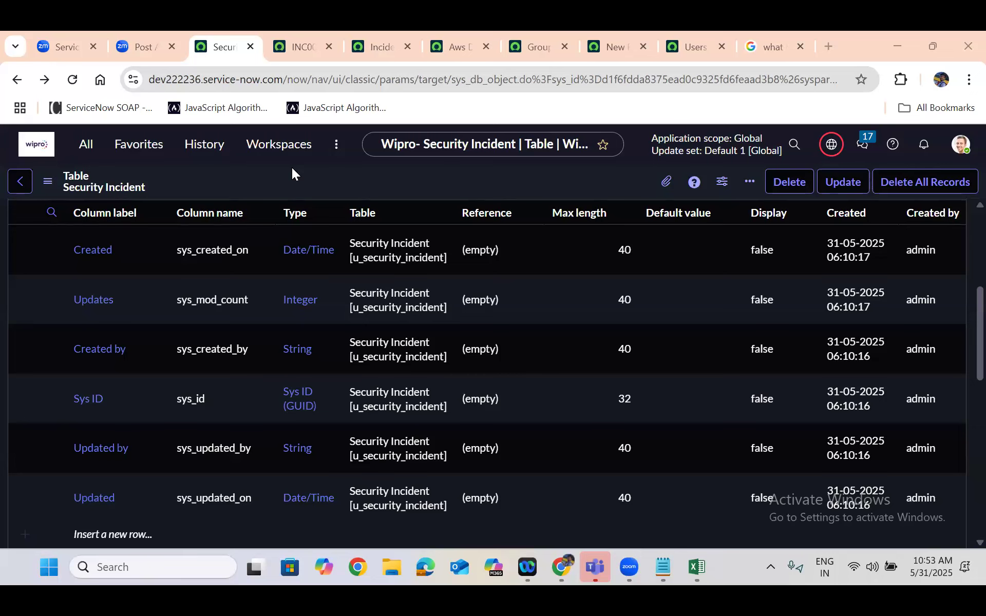
left_click(86, 146)
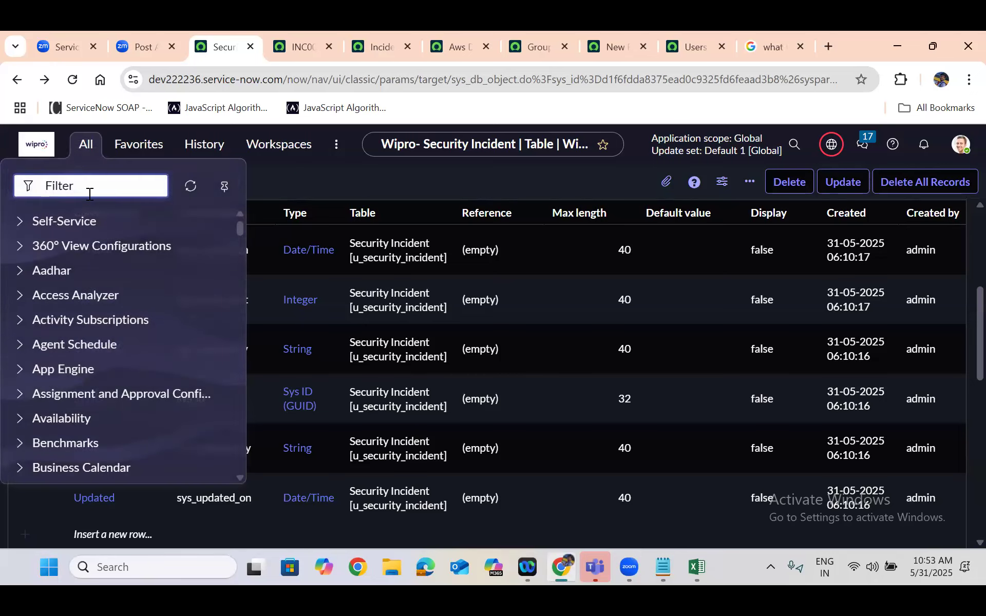
type("tables")
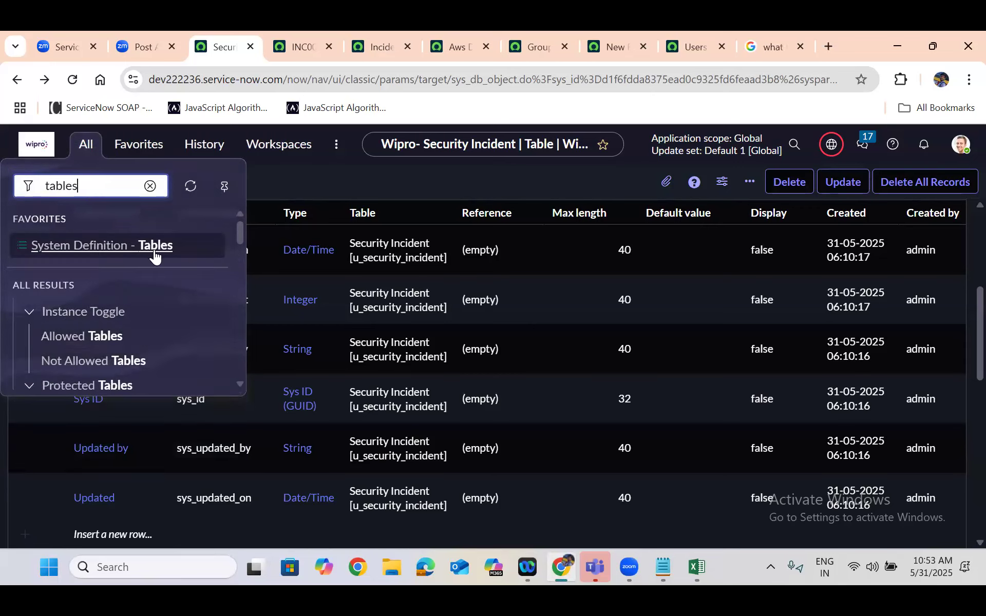
left_click_drag(241, 226, 240, 272)
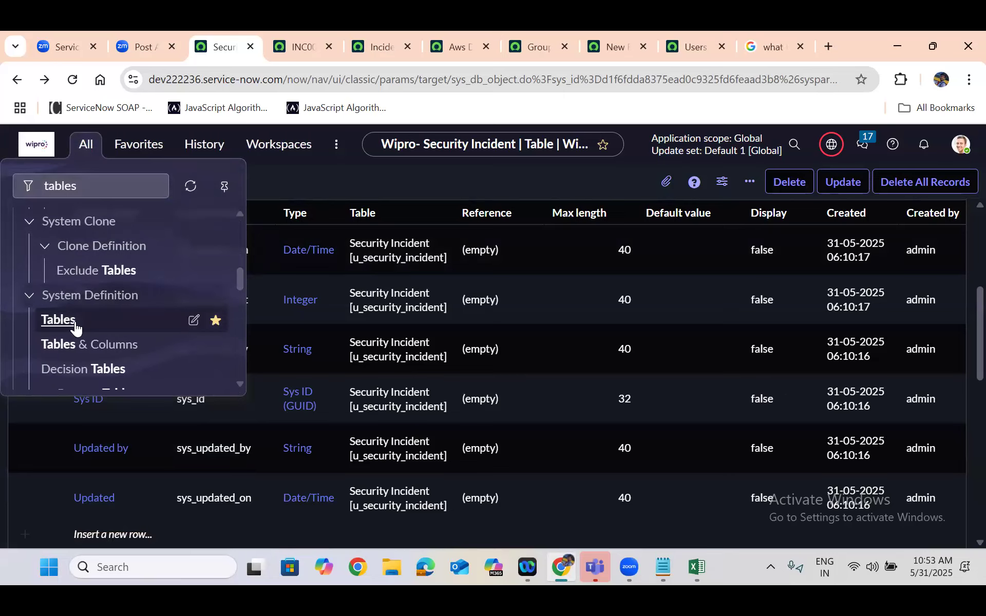
left_click(58, 319)
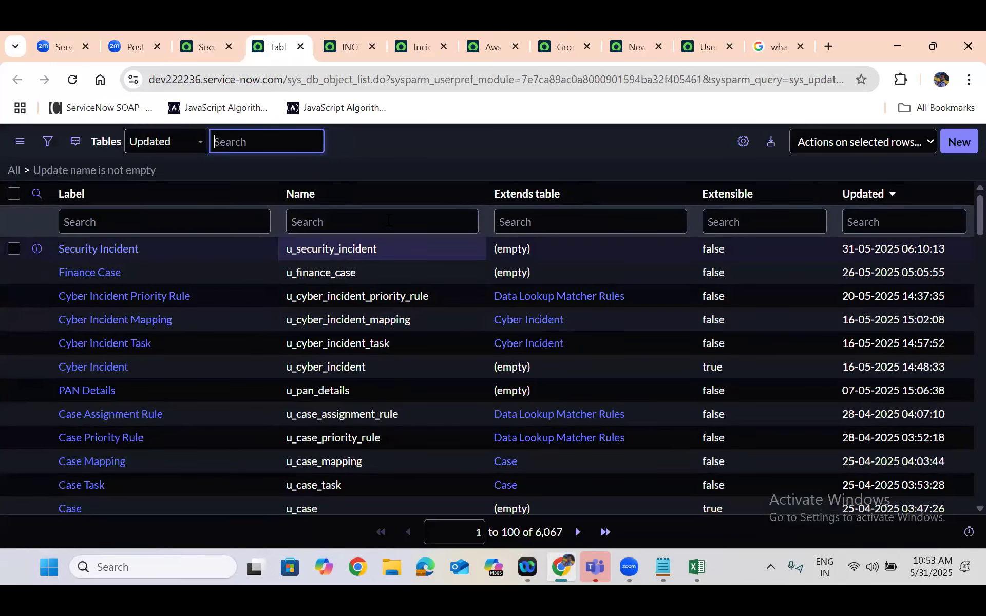
Filter the Tables list by a name equal to sys_user
left_click(352, 222)
type("=")
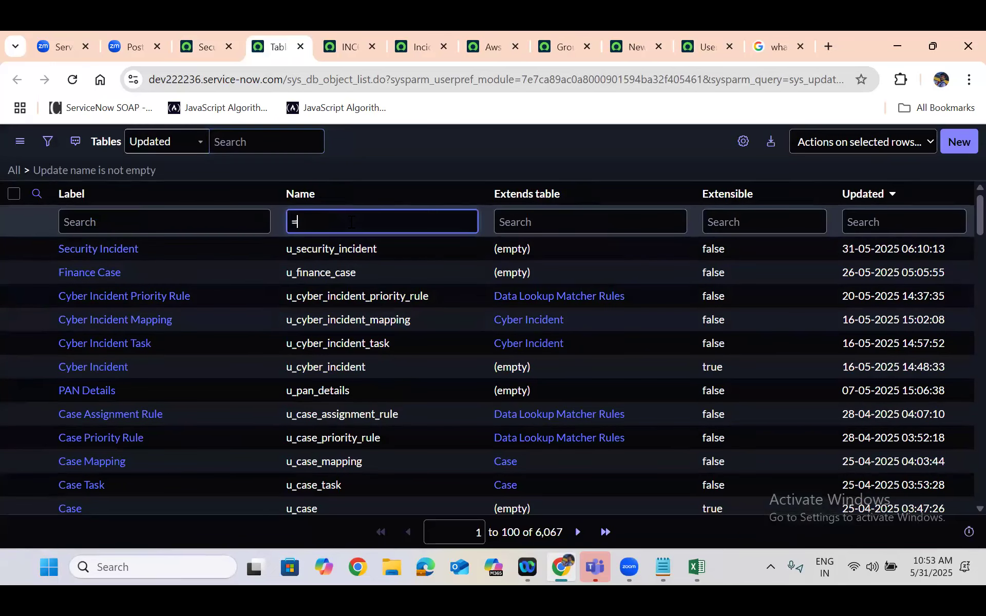
type("sys_user")
key("Return")
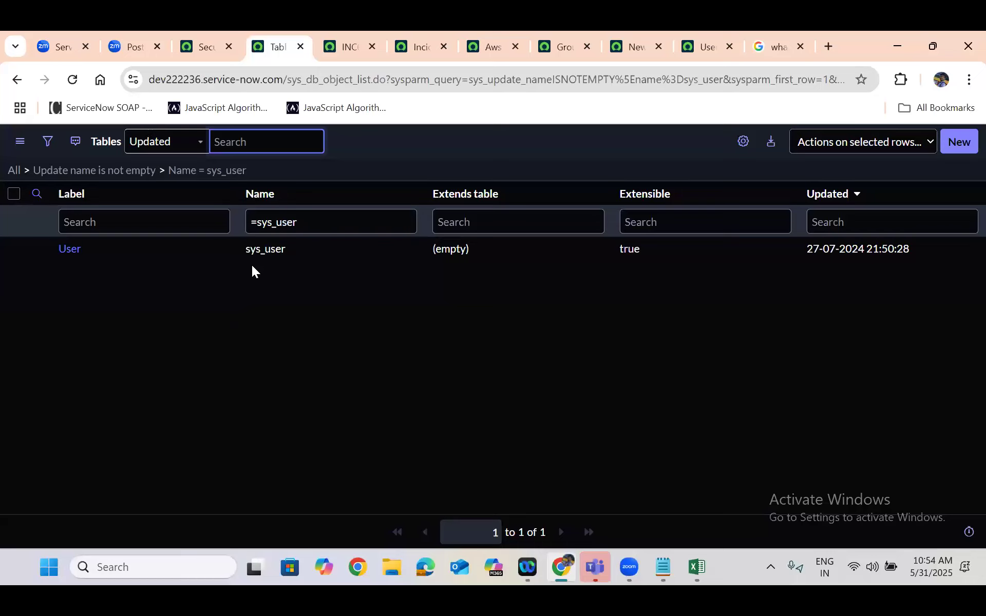
Open the sys_user table record in a new tab and try to edit the Fax column's max length in its columns list
right_click(38, 249)
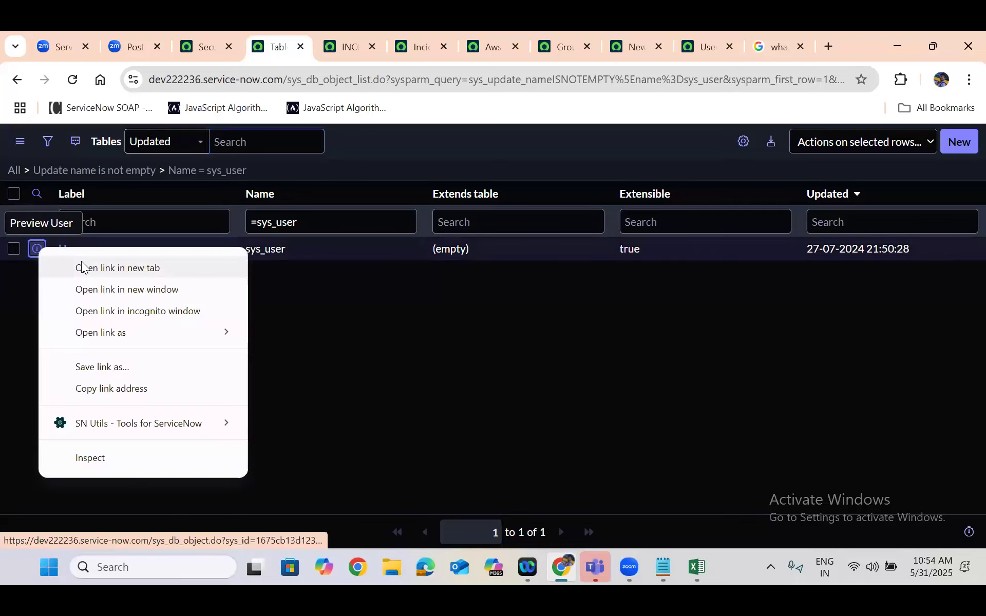
left_click(83, 267)
left_click(301, 34)
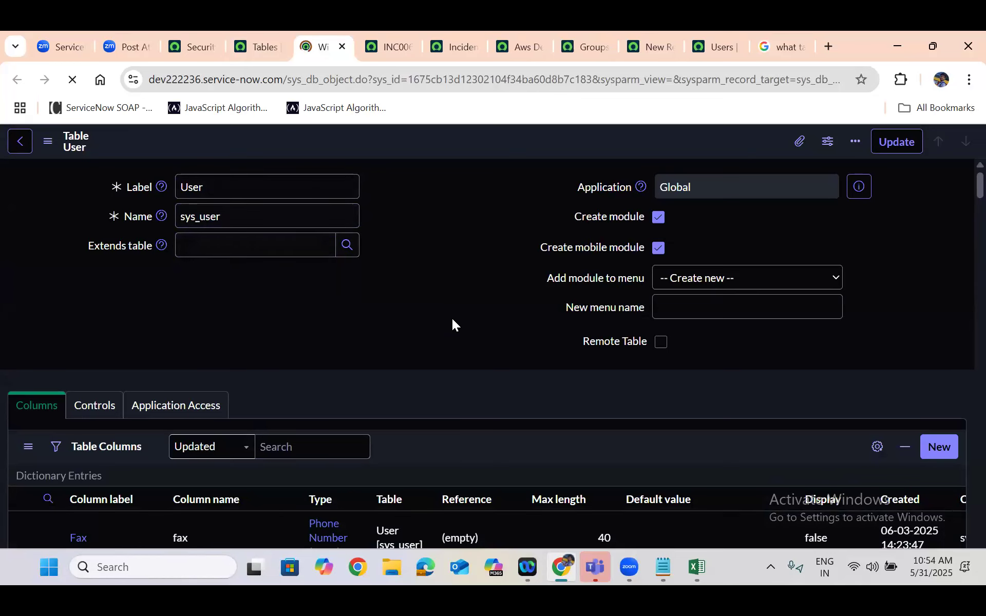
scroll(452, 318, "down", 2)
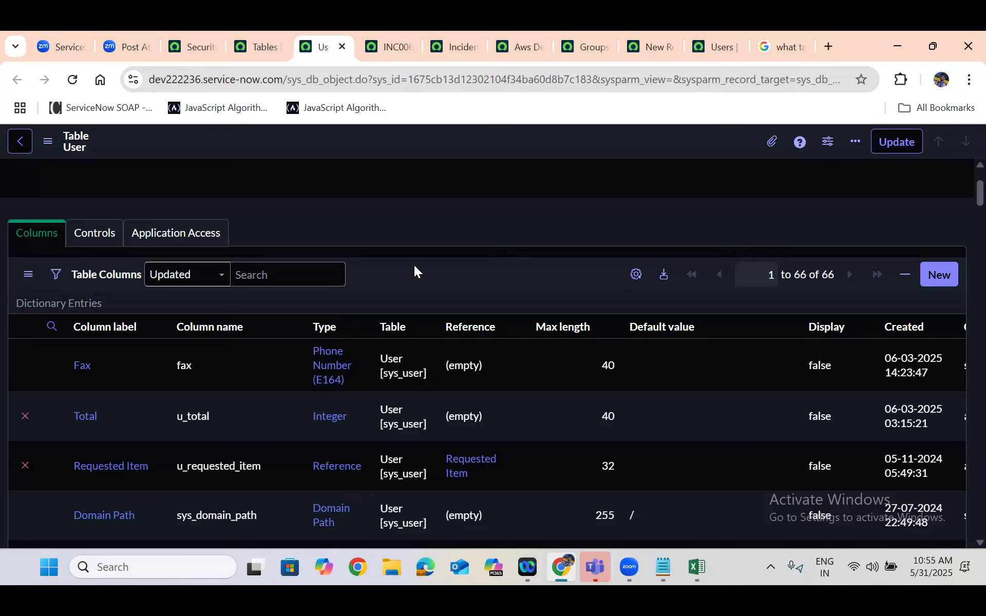
double_click(595, 374)
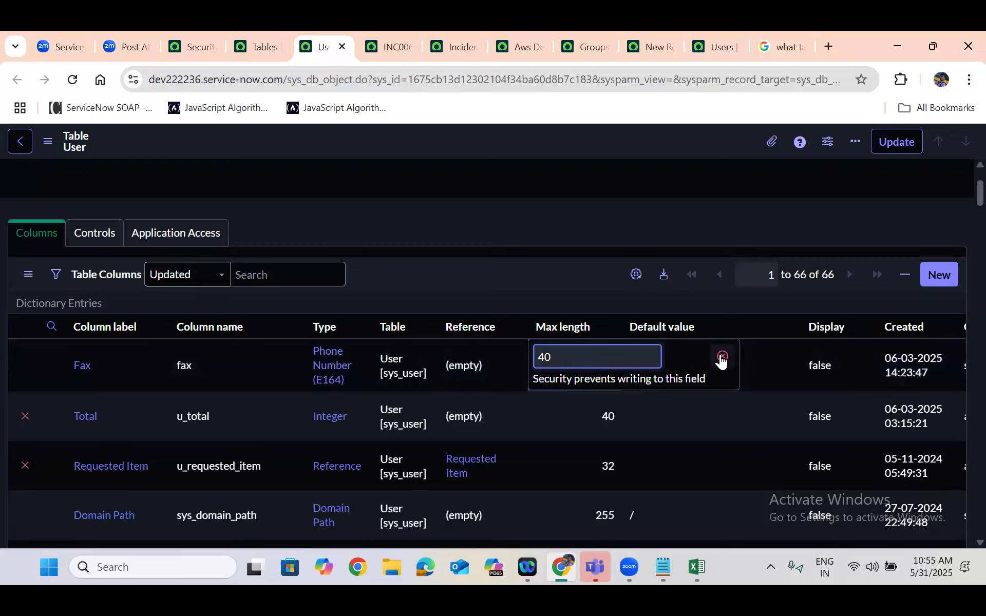
key("Escape")
Open the Fax column's dictionary entry in a new tab and enable editing of this Employee Profile record
right_click(51, 367)
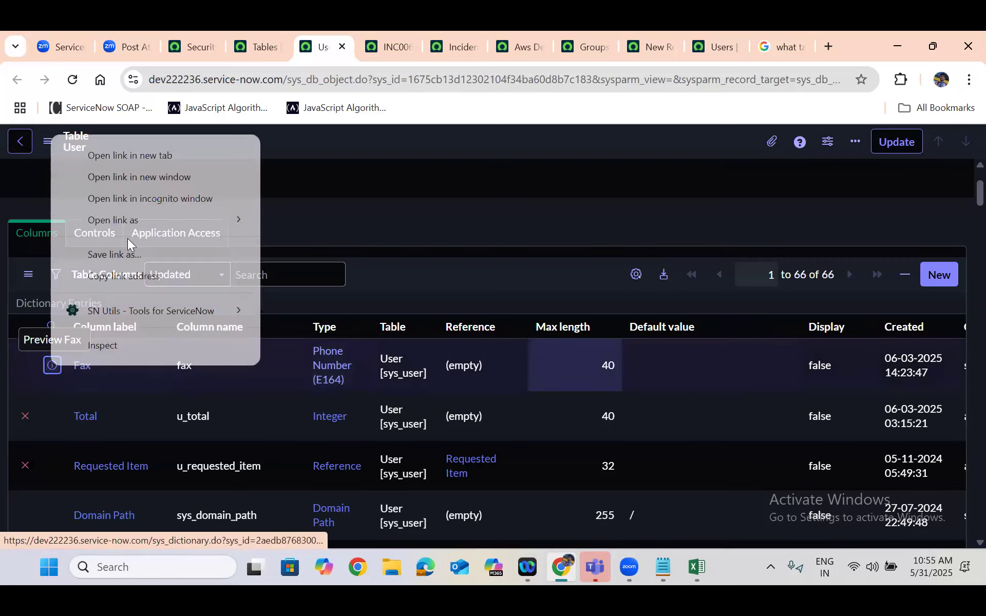
left_click(125, 156)
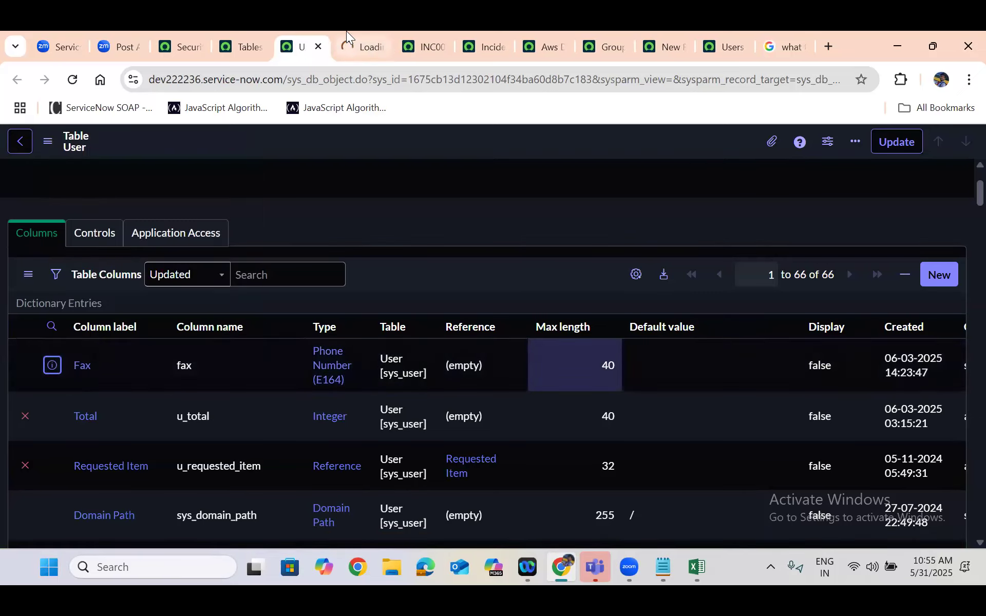
left_click(367, 46)
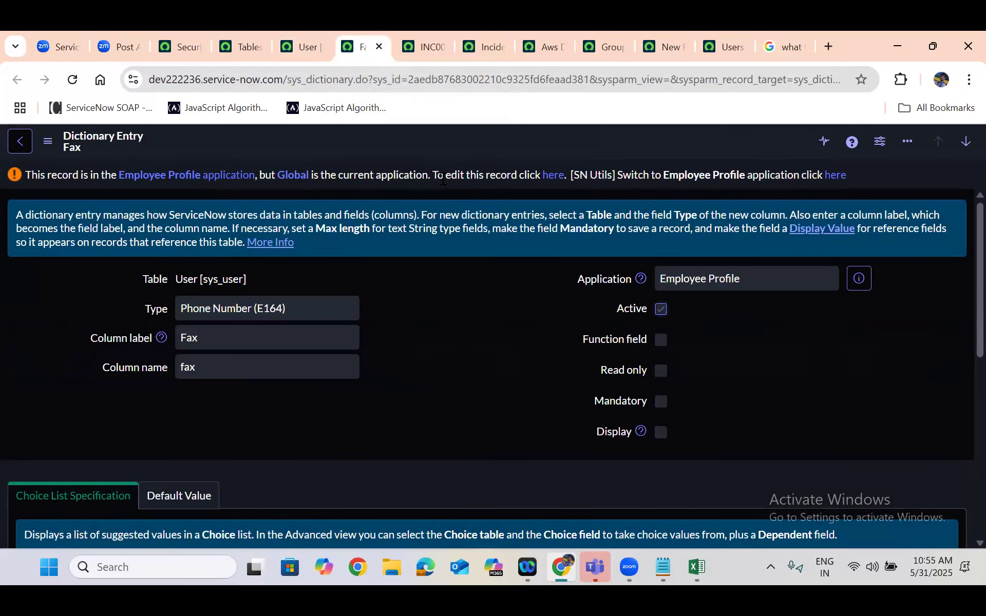
left_click(549, 175)
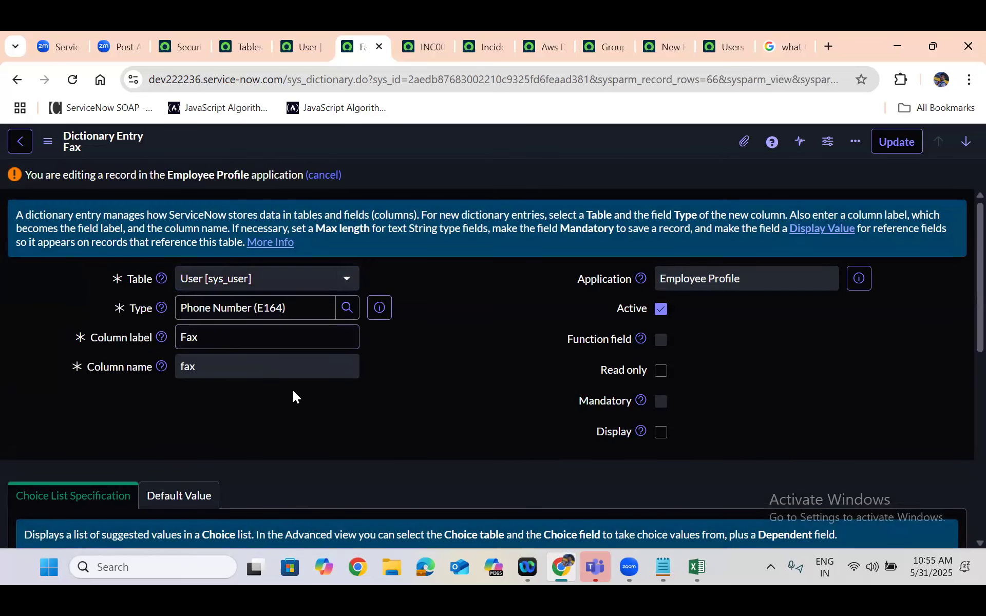
Switch the Fax dictionary entry to the Advanced view, re-enable editing, and check the form for a max length field
scroll(292, 391, "down", 5)
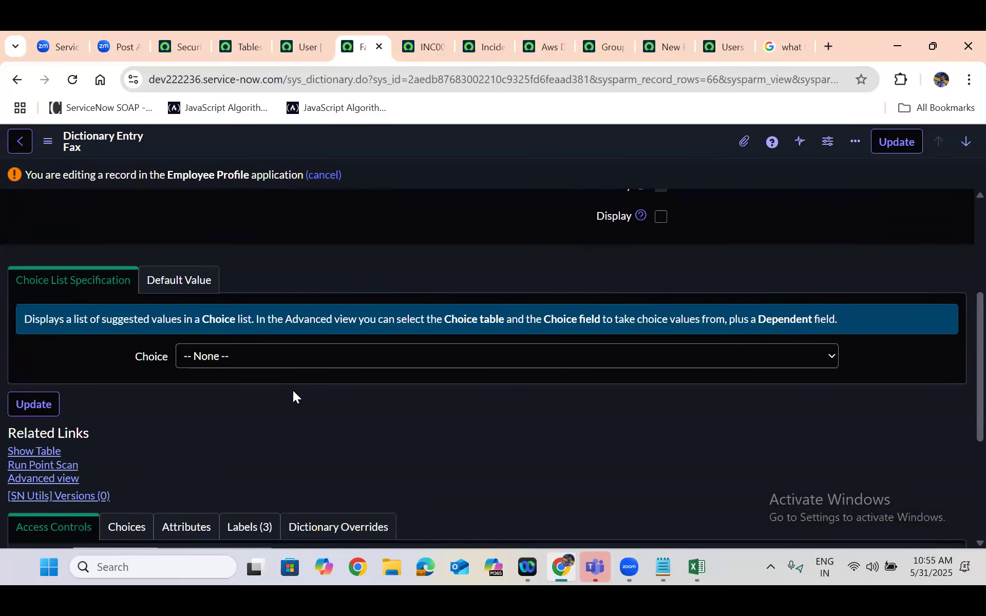
left_click(53, 483)
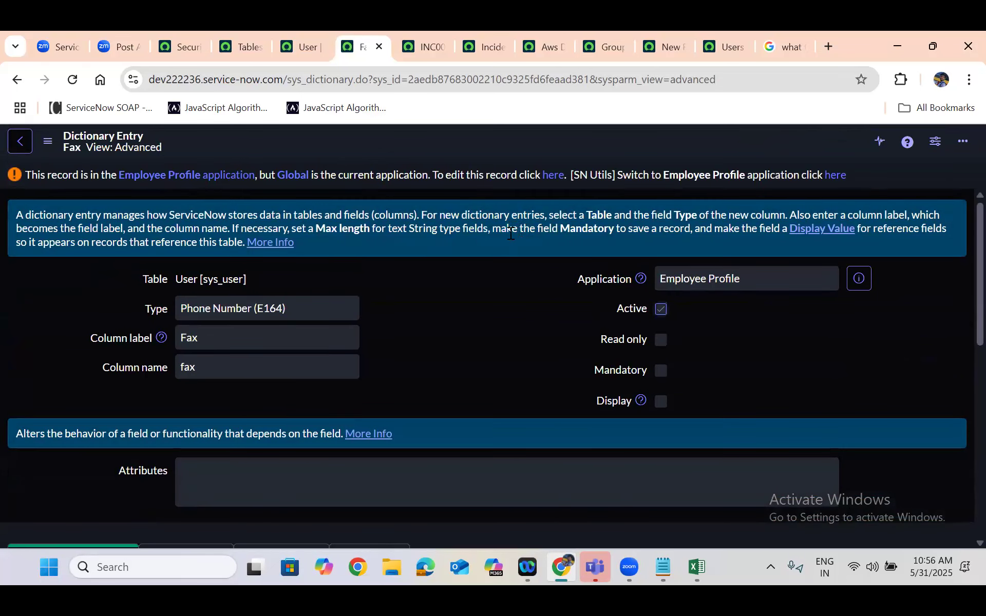
left_click(553, 175)
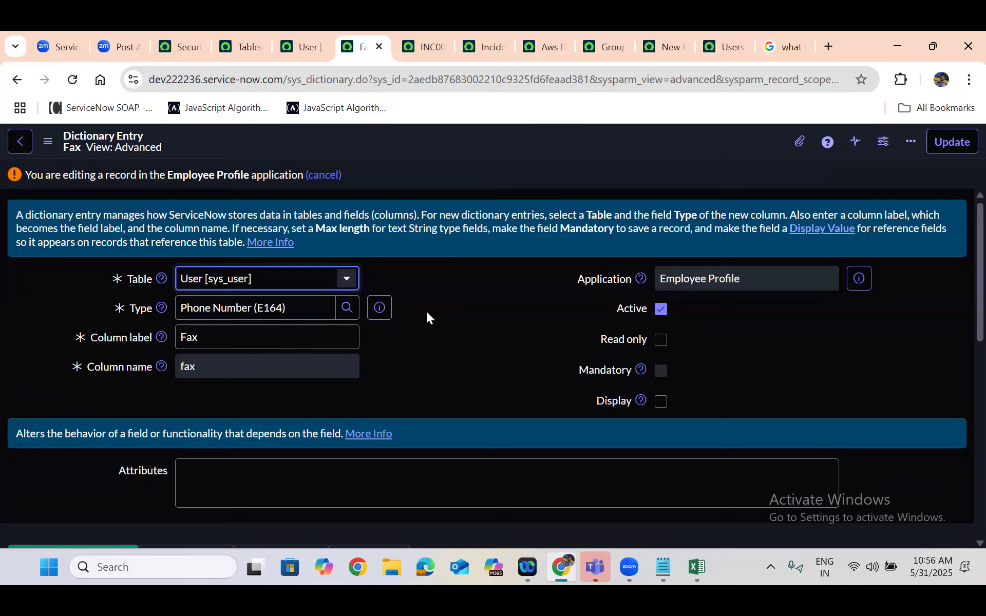
scroll(426, 315, "down", 5)
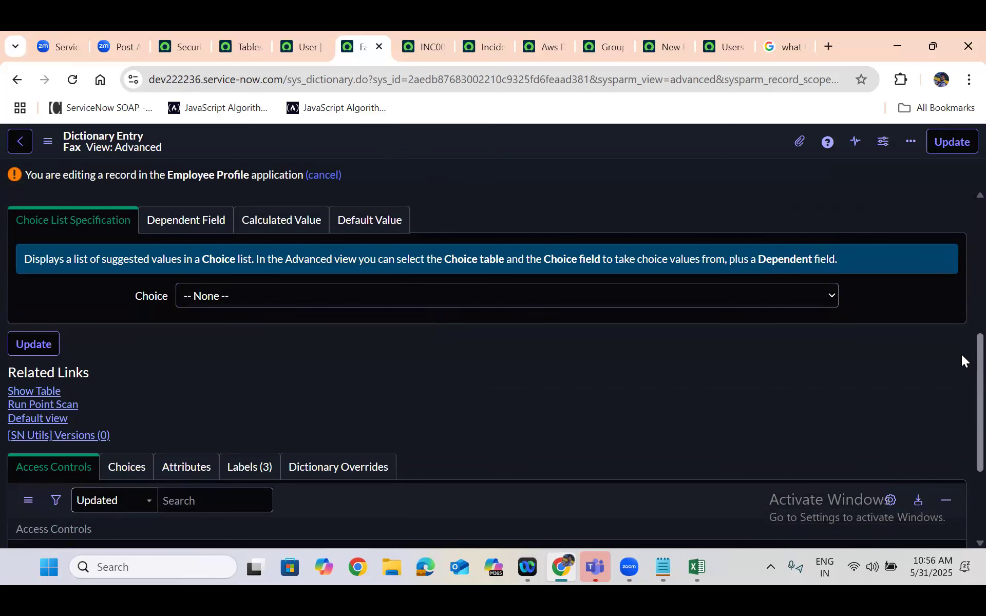
scroll(963, 241, "up", 1)
scroll(271, 268, "up", 5)
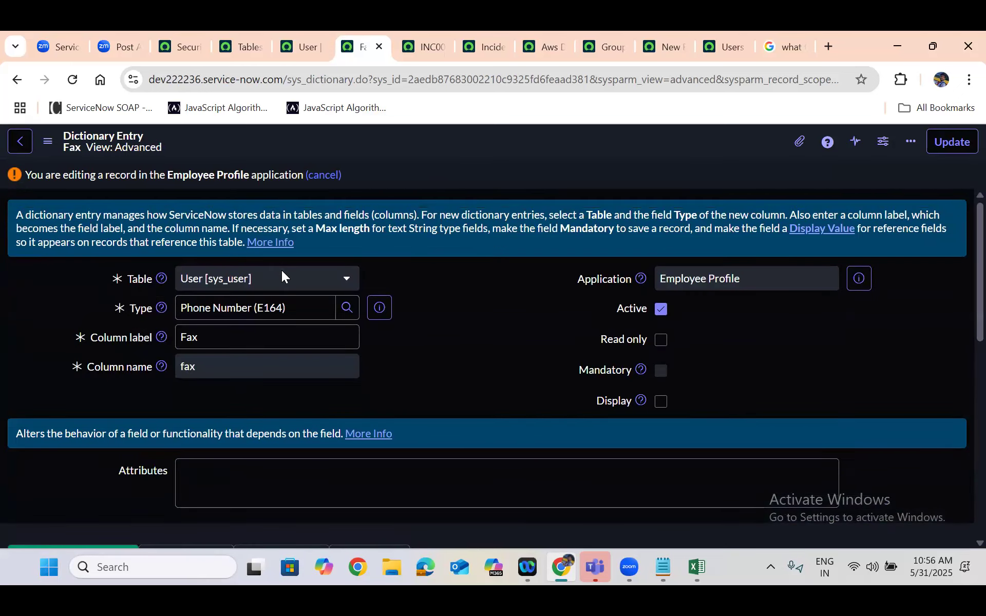
Copy the Fax entry's application name, switch the application scope to Employee Profile, and reload the Fax dictionary entry
triple_click(701, 277)
key("ctrl+c")
left_click(175, 32)
left_click(831, 144)
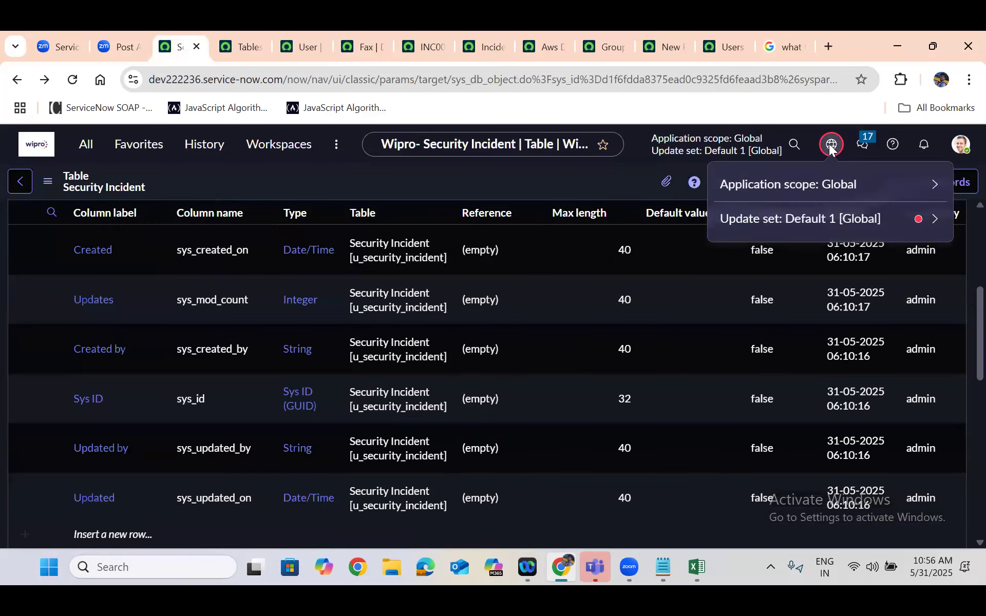
left_click(810, 185)
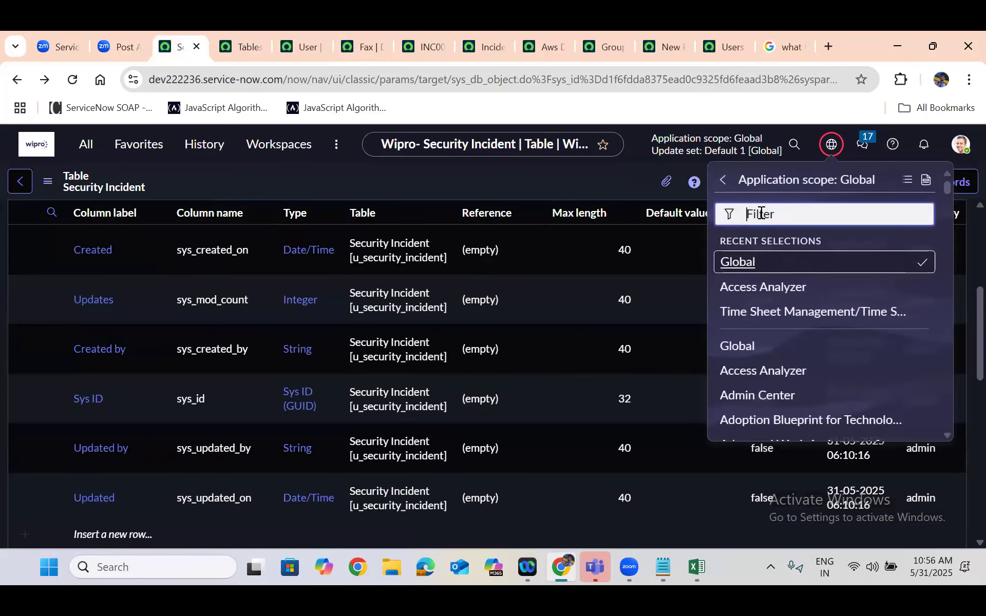
key("ctrl+v")
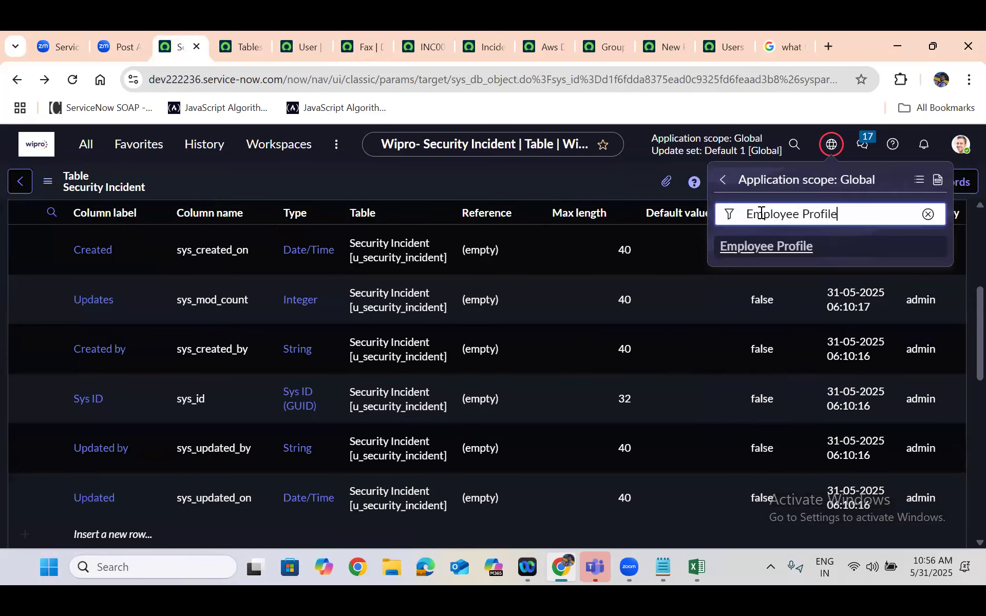
left_click(746, 256)
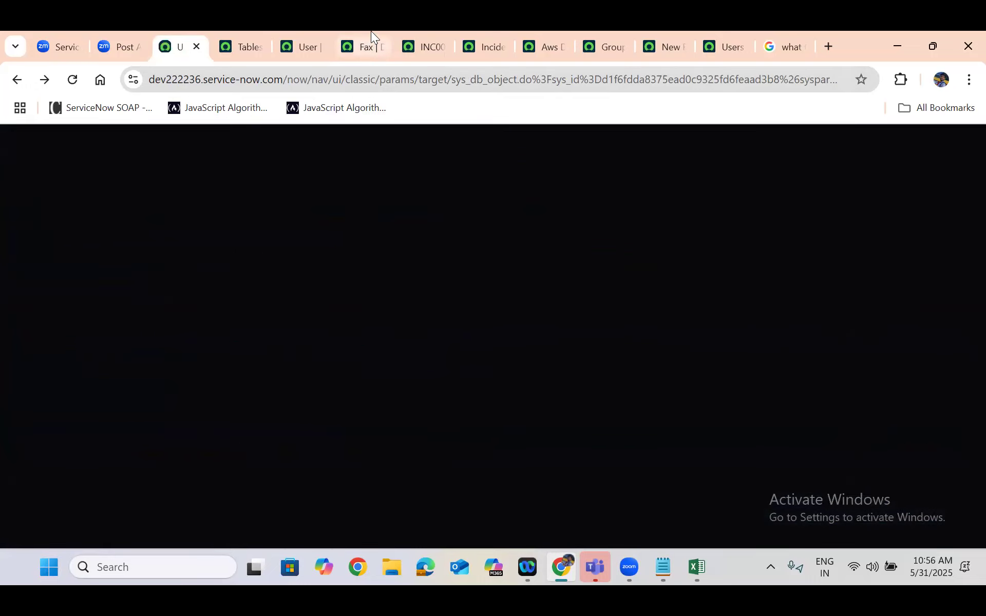
left_click(366, 46)
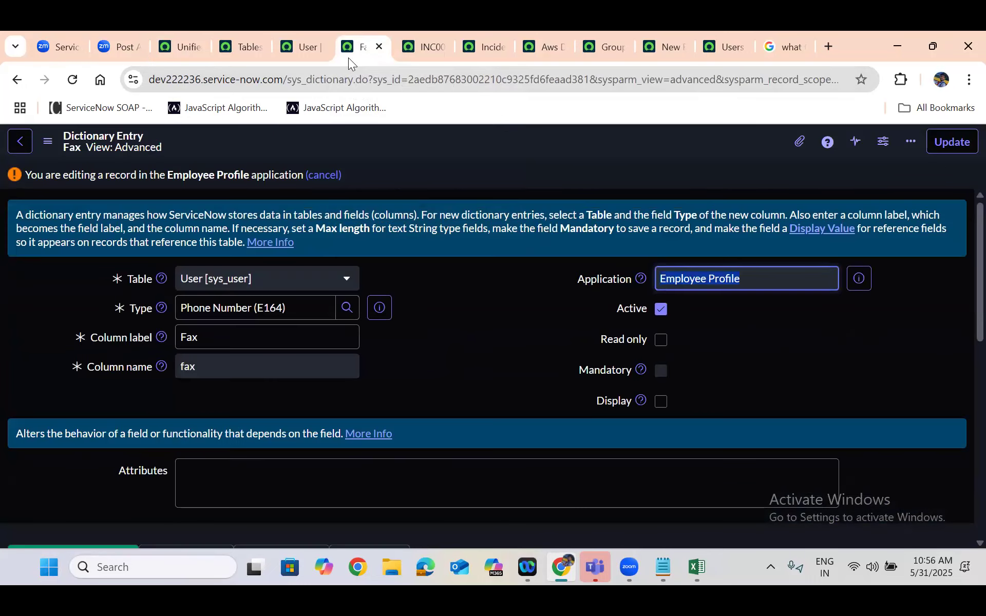
left_click(72, 80)
Open the full Dictionary Entries list in a new tab from the User table's columns
left_click(303, 45)
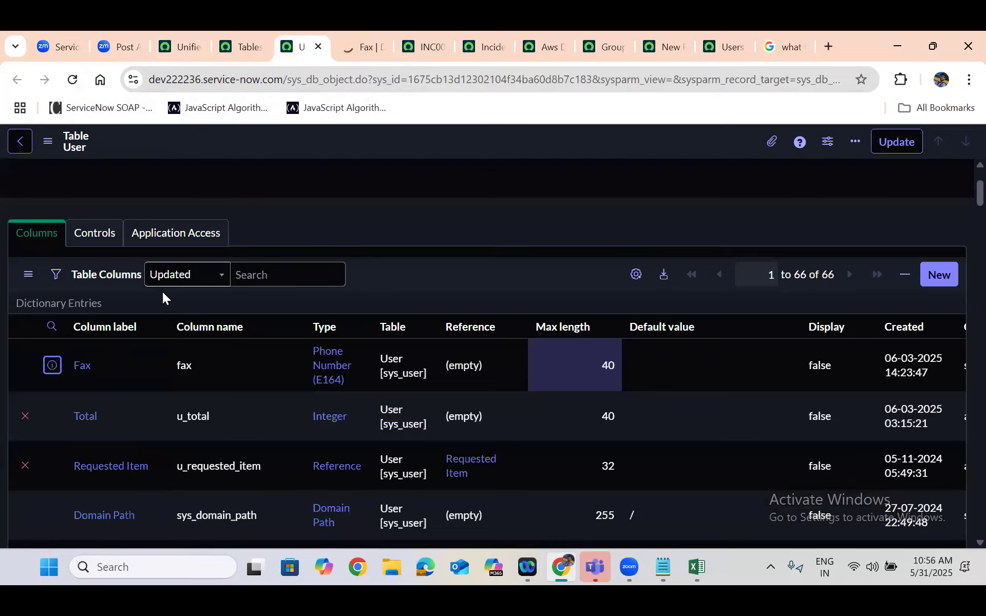
right_click(91, 306)
left_click(135, 333)
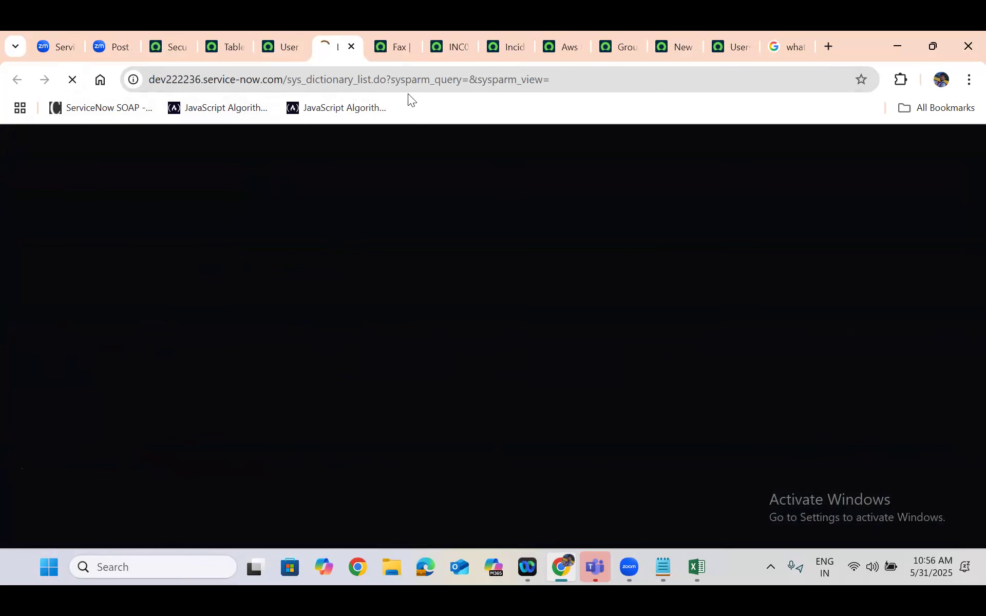
Take the column label from the Fax dictionary entry and filter the Dictionary Entries list by column name "fax"
left_click(393, 48)
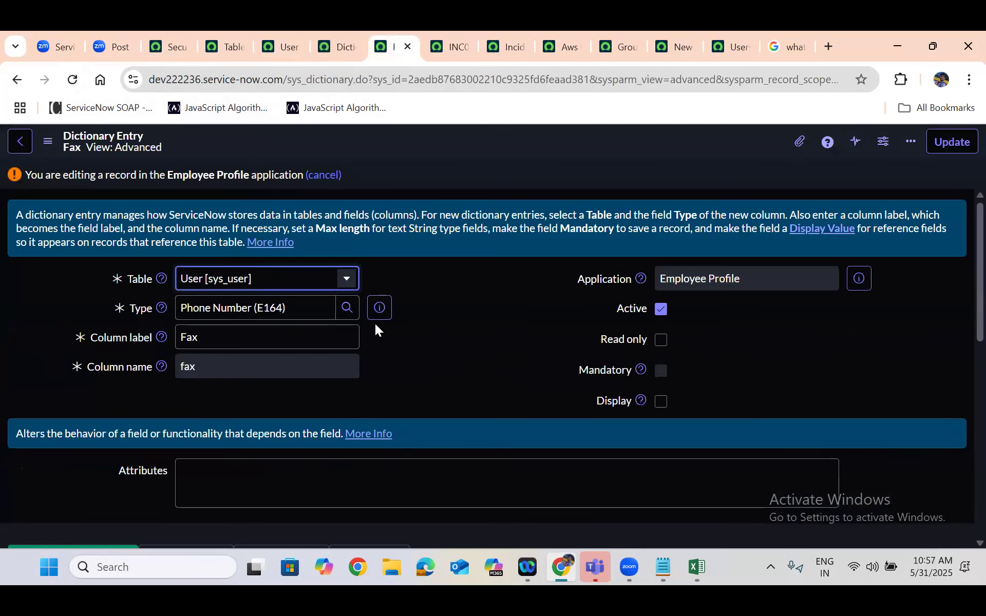
left_click(194, 336)
double_click(195, 338)
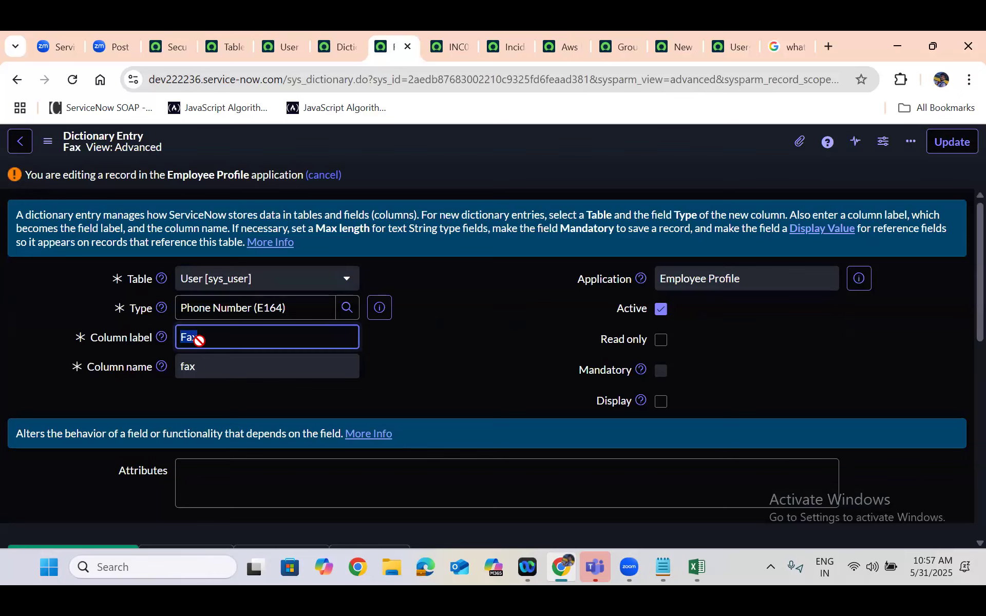
left_click(314, 39)
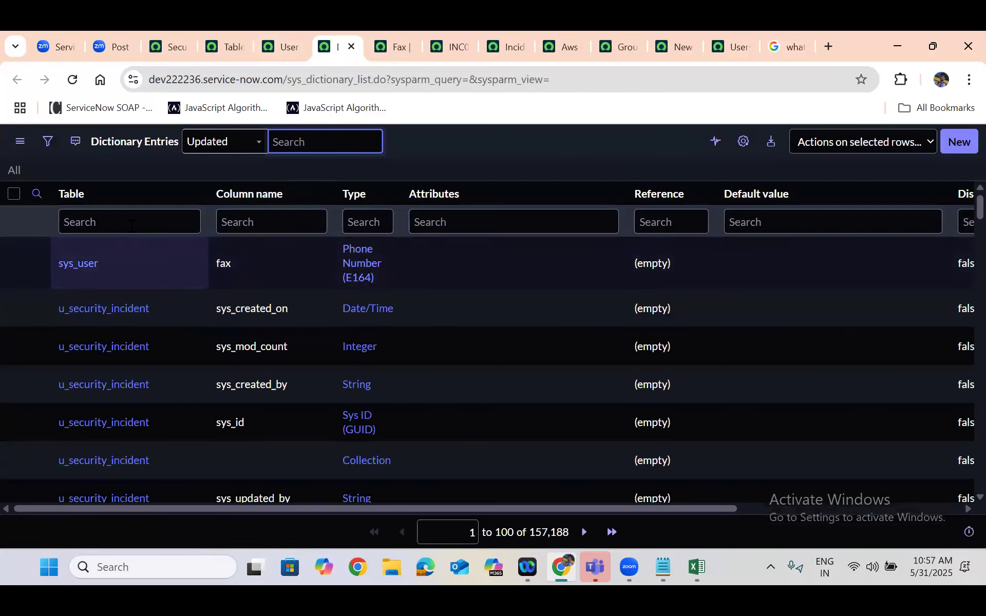
left_click(268, 222)
type("Fax")
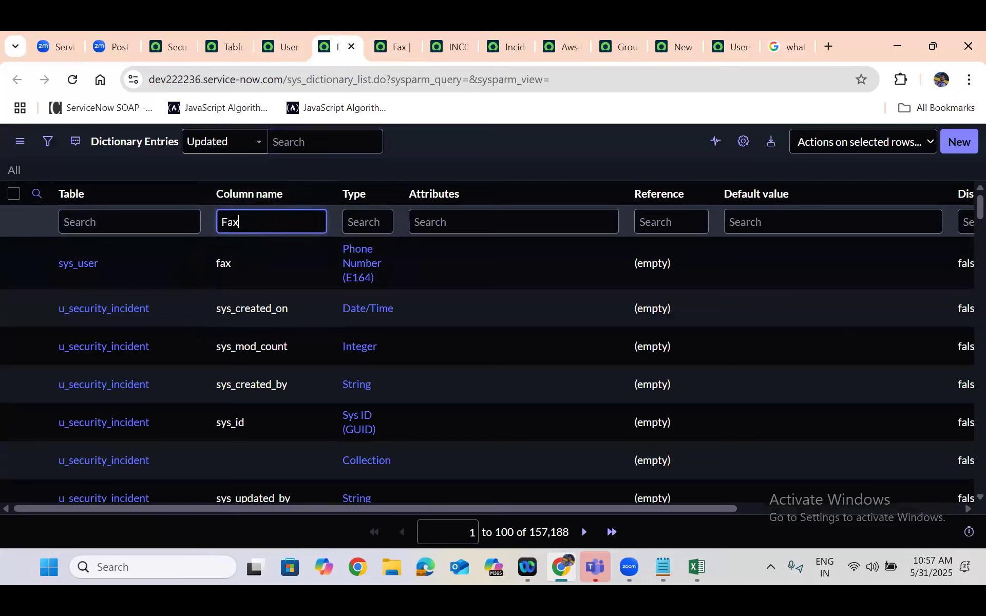
left_click(232, 222)
key("BackSpace")
key("BackSpace")
type("fa")
key("Return")
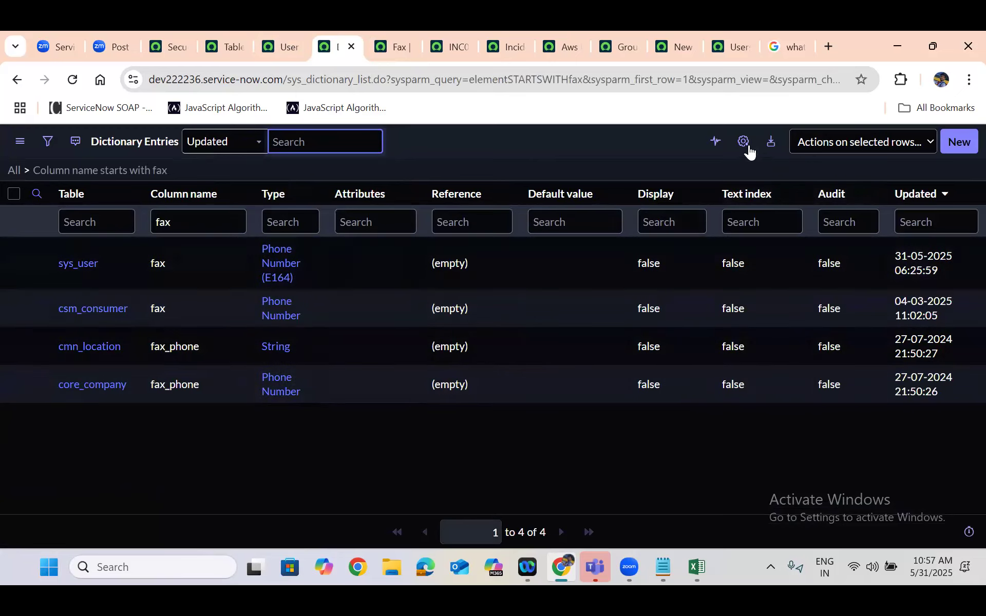
Personalize the Dictionary Entries list to include the Max length column, placed directly after Type
left_click(744, 142)
left_click(343, 300)
key("m")
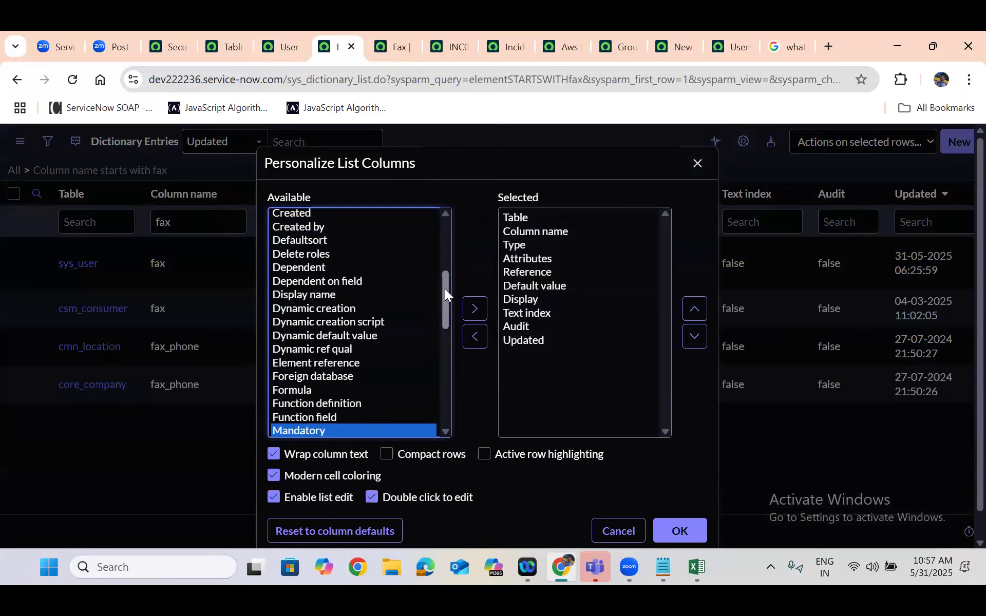
left_click_drag(441, 272, 443, 310)
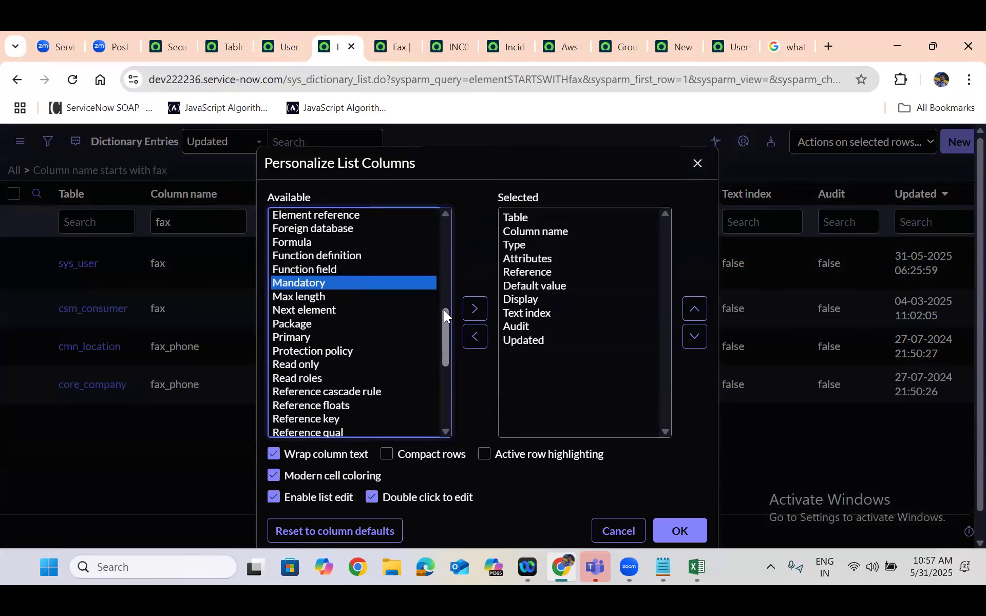
scroll(319, 292, "up", 2)
left_click(351, 293)
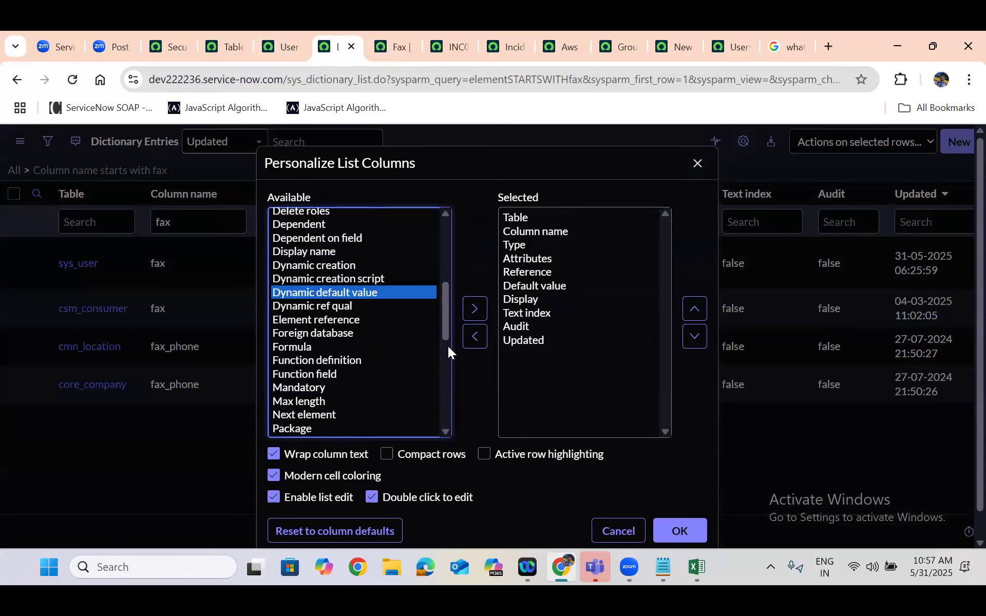
left_click(329, 403)
double_click(330, 404)
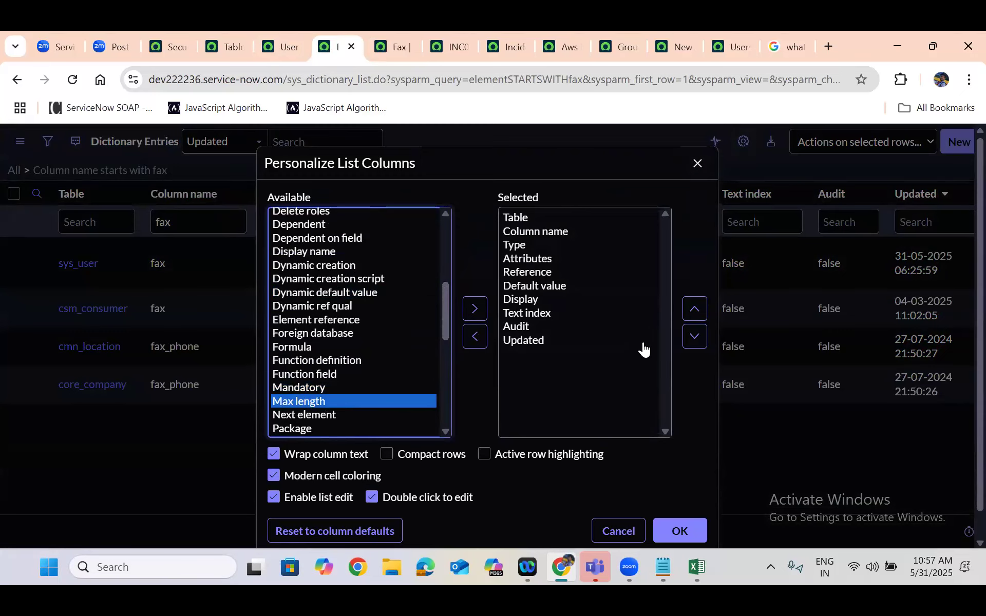
left_click(696, 308)
left_click(696, 308)
left_click(696, 309)
left_click(696, 308)
left_click(696, 309)
left_click(695, 309)
left_click(696, 309)
left_click(687, 423)
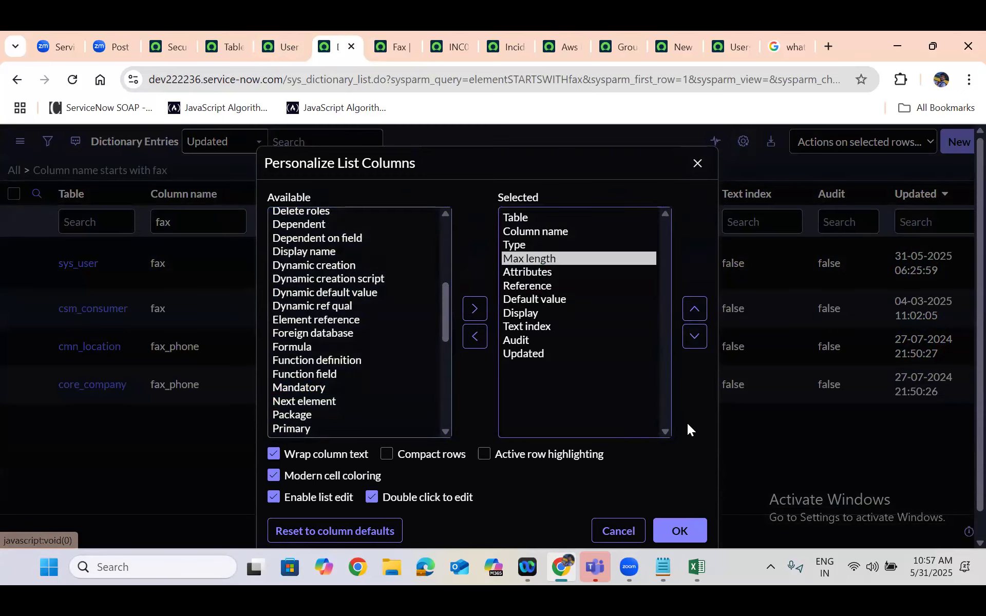
scroll(687, 423, "down", 1)
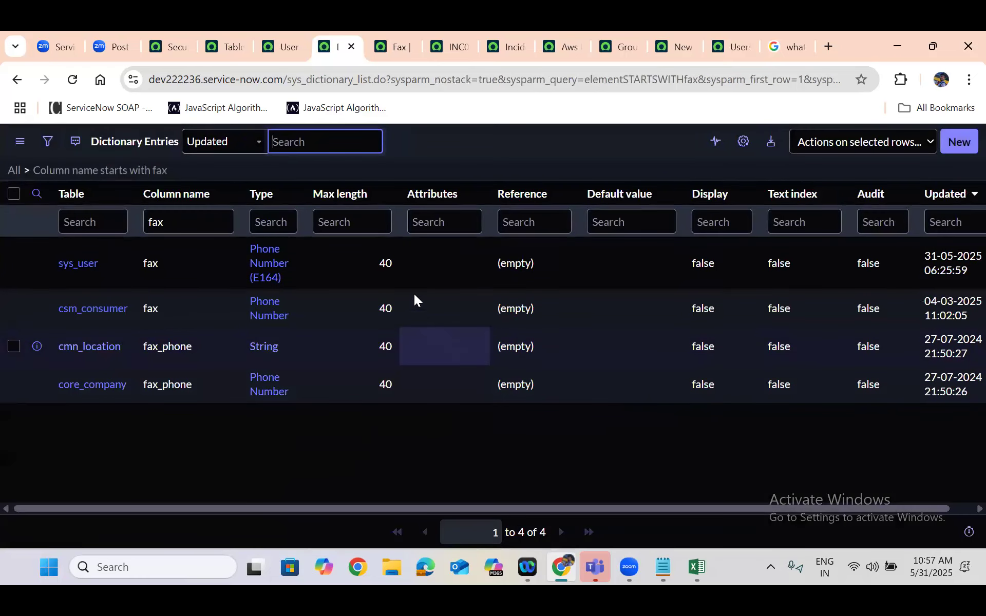
Set the max length of the sys_user table's fax entry to 400 directly in the Dictionary Entries list
double_click(391, 272)
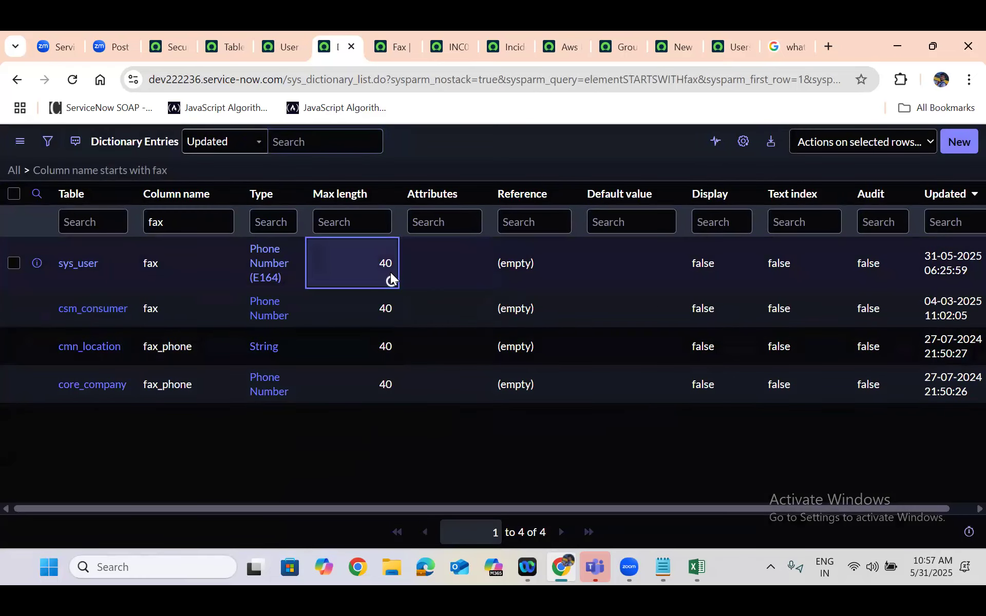
left_click(412, 255)
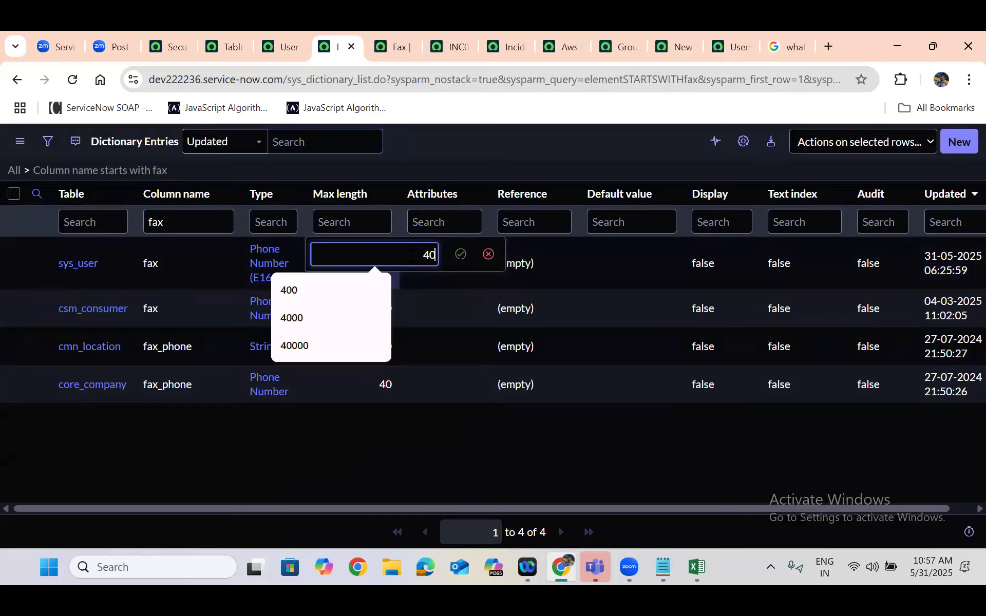
type("0")
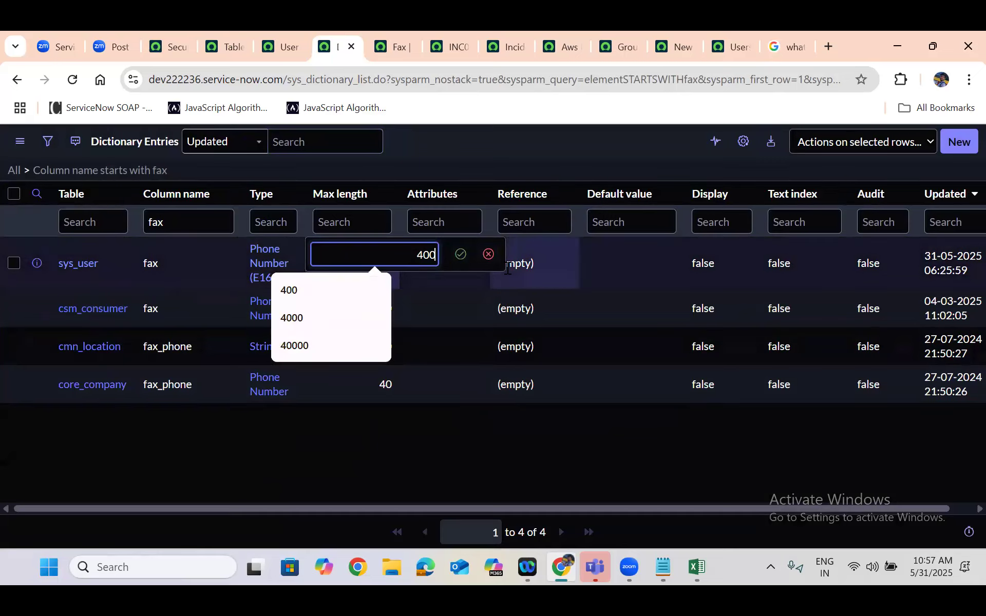
left_click(465, 254)
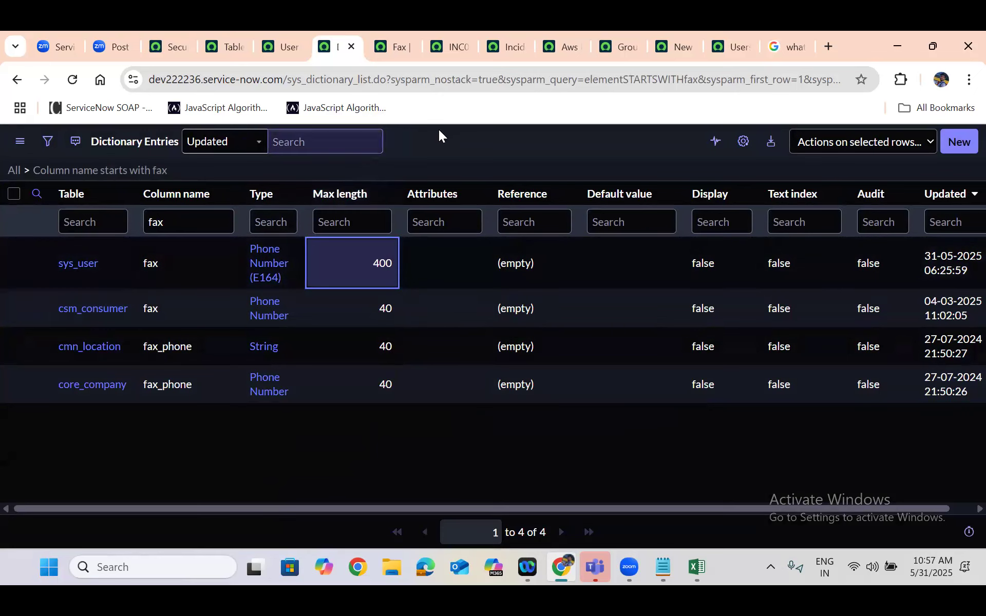
Return the Security Incident table's browser tab to the instance home page and switch the application scope to Global
left_click(166, 37)
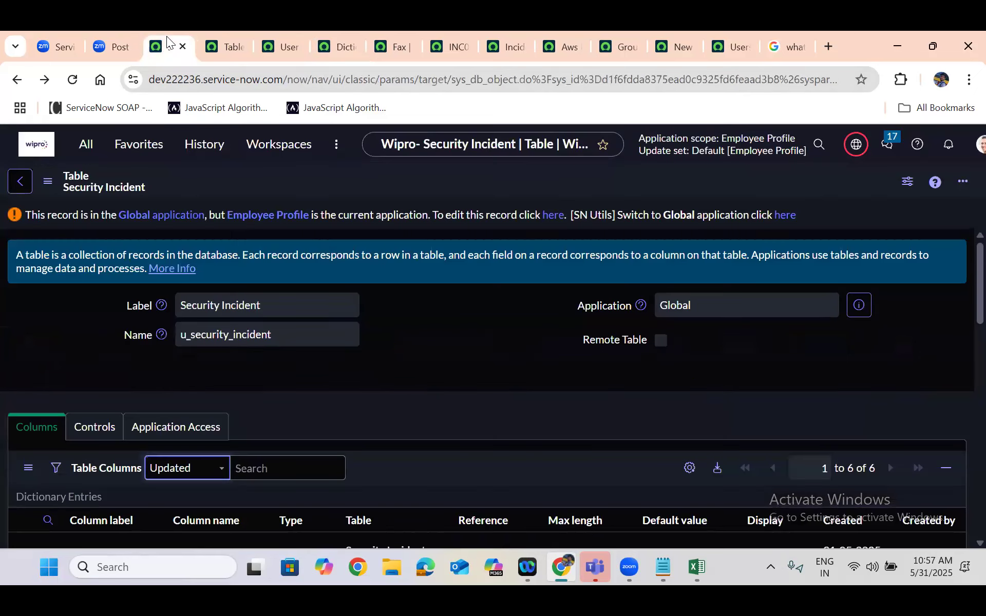
left_click(34, 152)
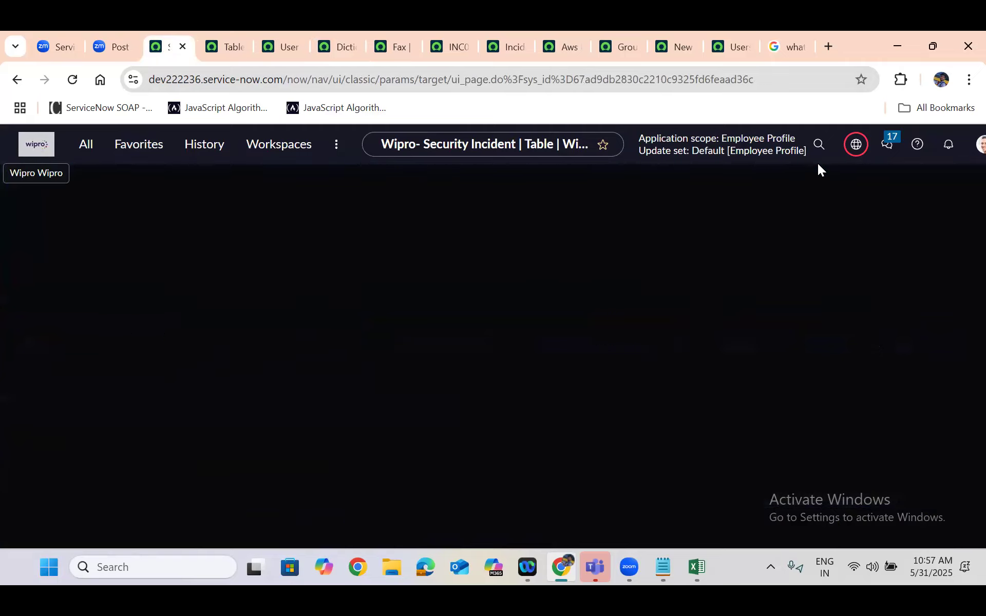
left_click(831, 147)
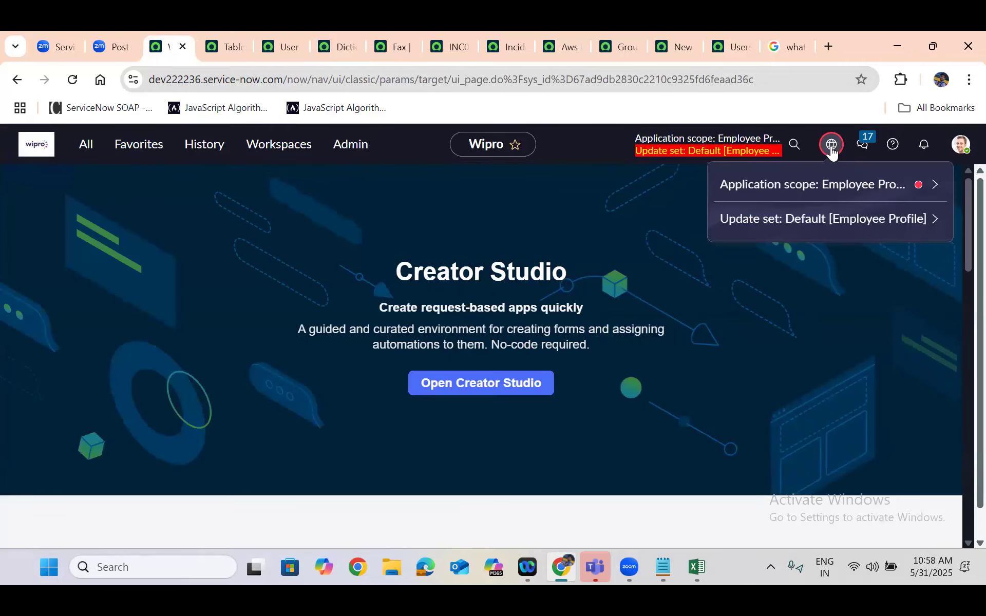
left_click(824, 185)
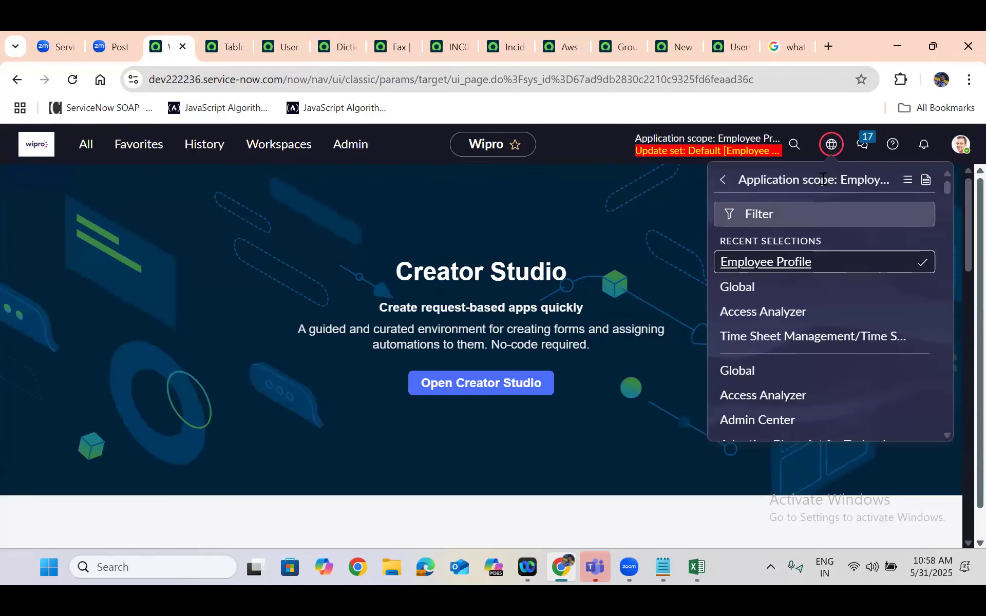
left_click(745, 289)
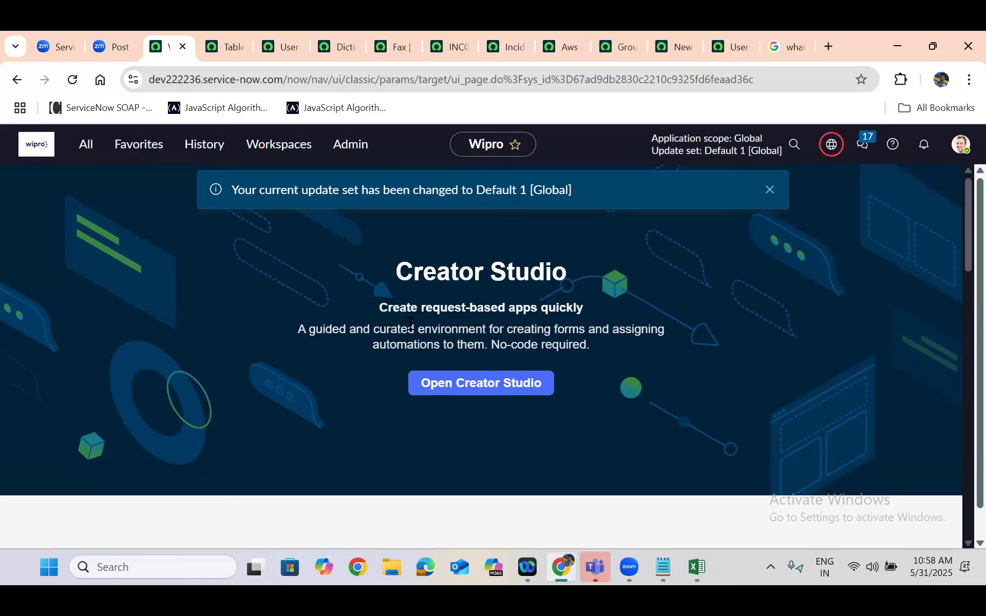
Open the background script page with the /bg slash command and insert a GlideRecord query snippet for the sys_user table
type("/bg")
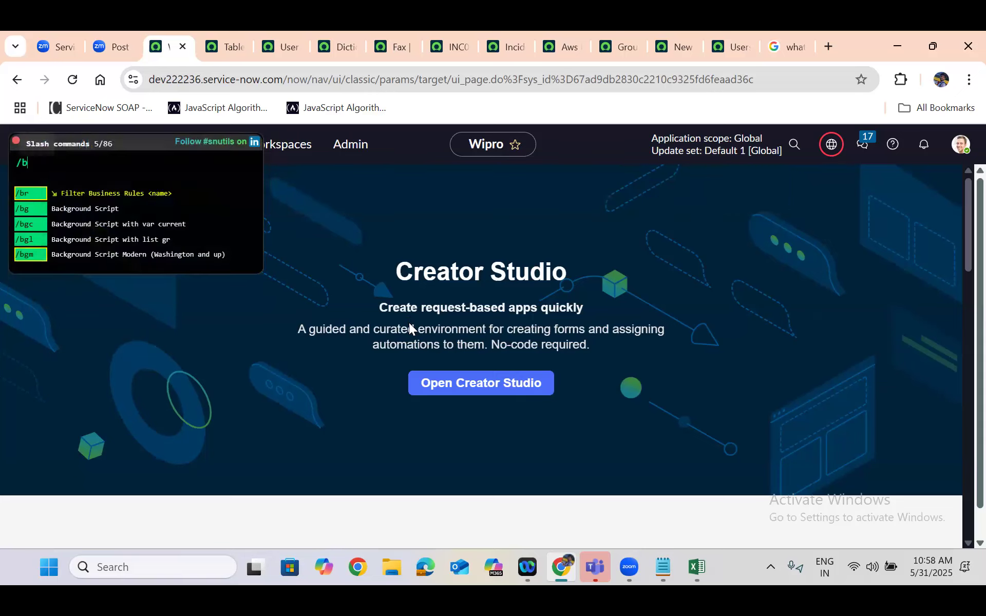
key("Return")
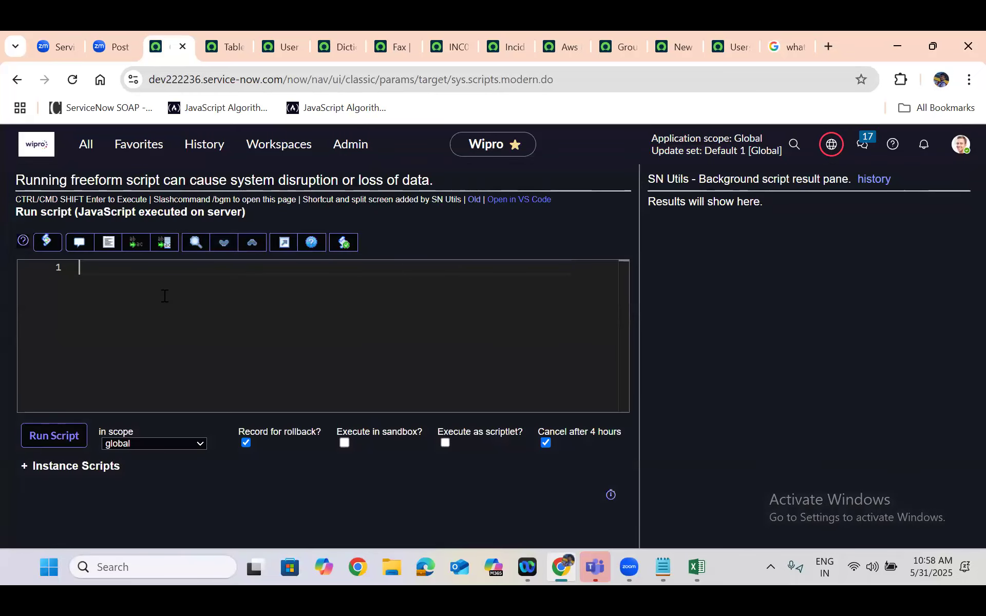
type("vargr")
key("Tab")
type("sys_user\");")
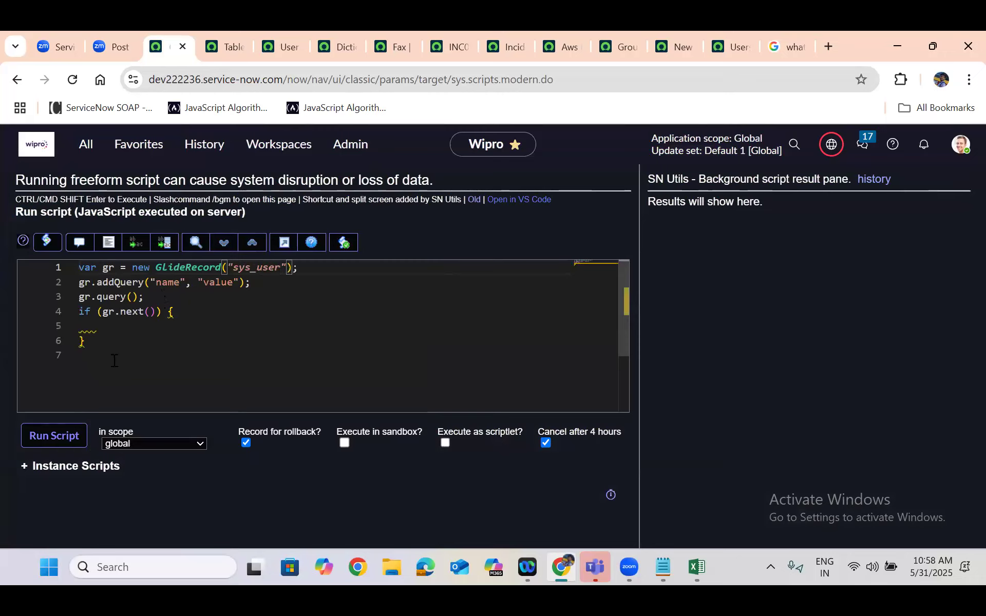
Replace the script's addQuery line with gr.orderByDesc('sys_created_on');
left_click_drag(251, 282, 73, 288)
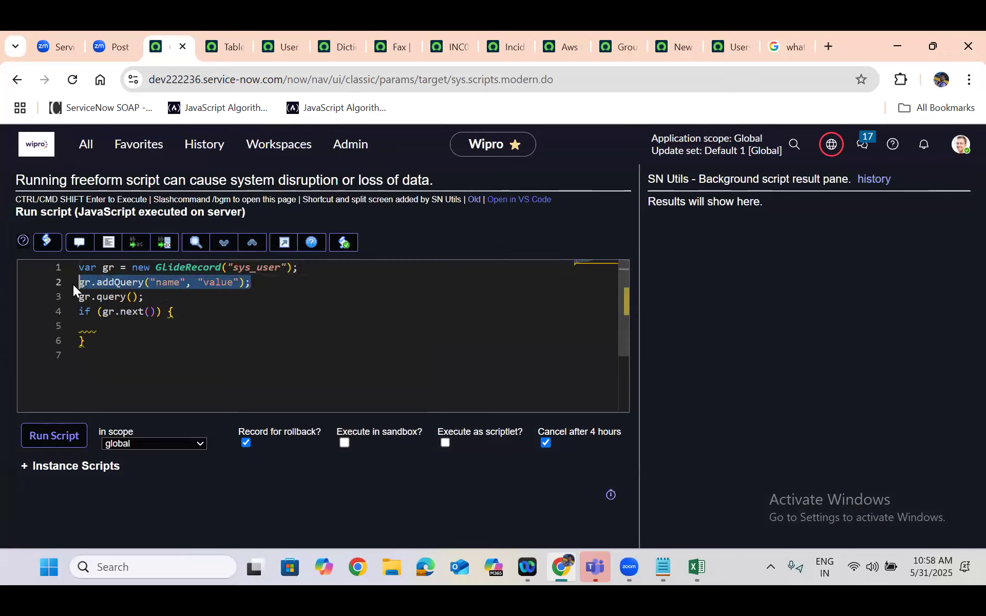
key("BackSpace")
type("g")
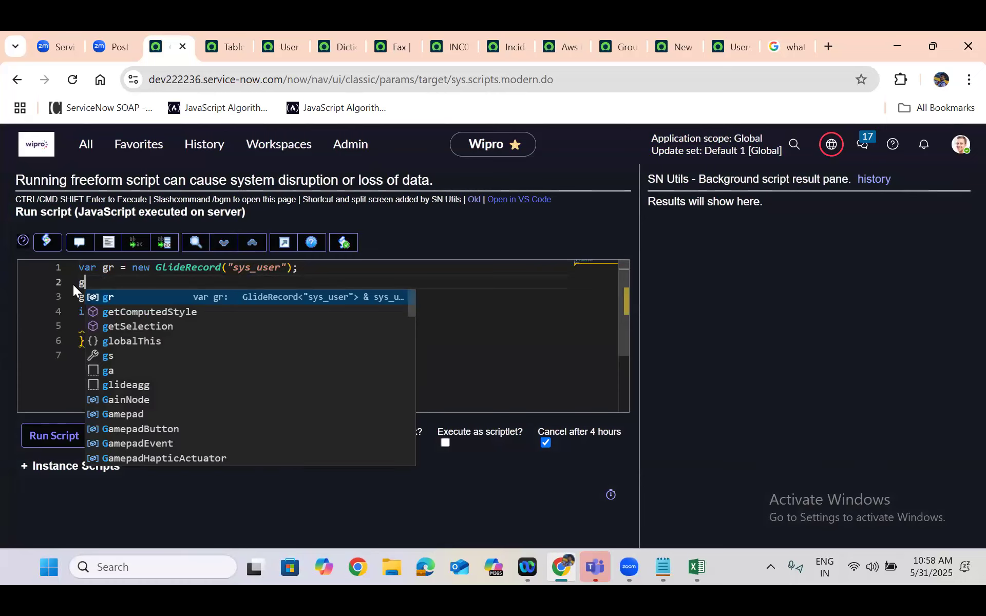
type("r.ord")
key("Down")
key("Return")
key("End")
type(";")
key("Left")
key("Left")
type("'sys")
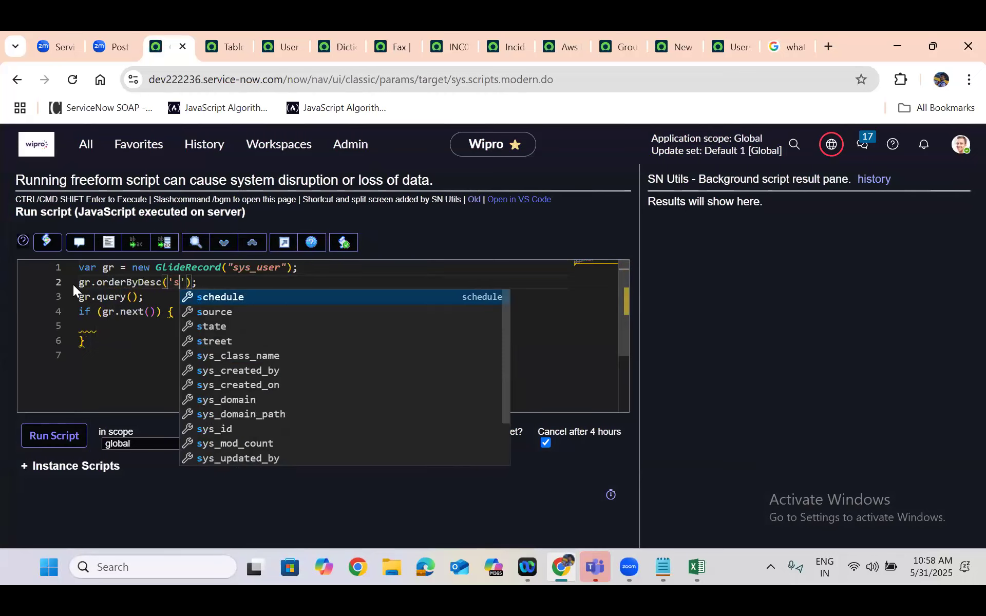
key("Down")
key("Down")
key("Return")
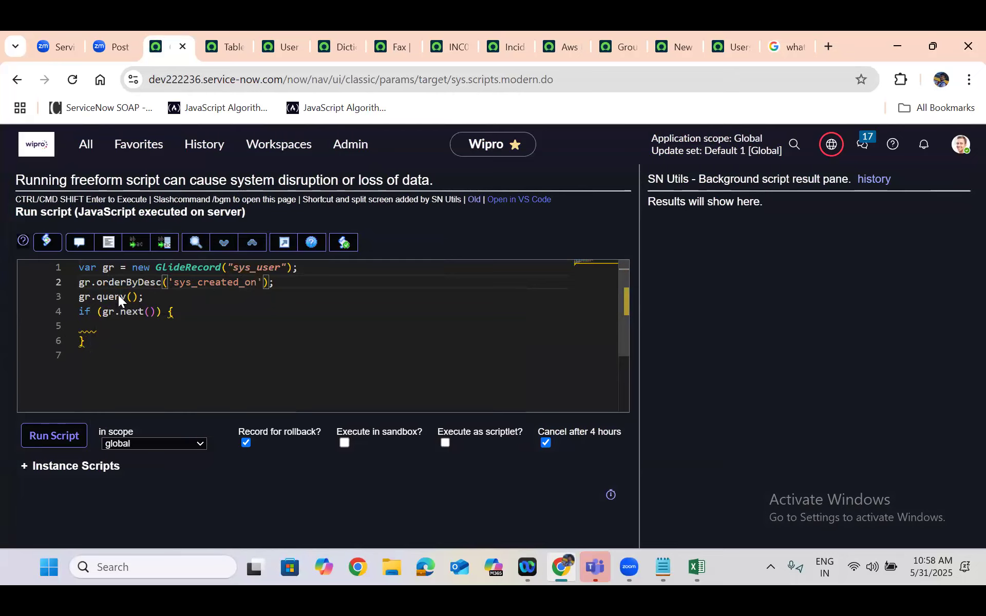
Change the if statement to a while loop and print each record's name with gs.print(gr.name); inside it
double_click(85, 314)
type("while")
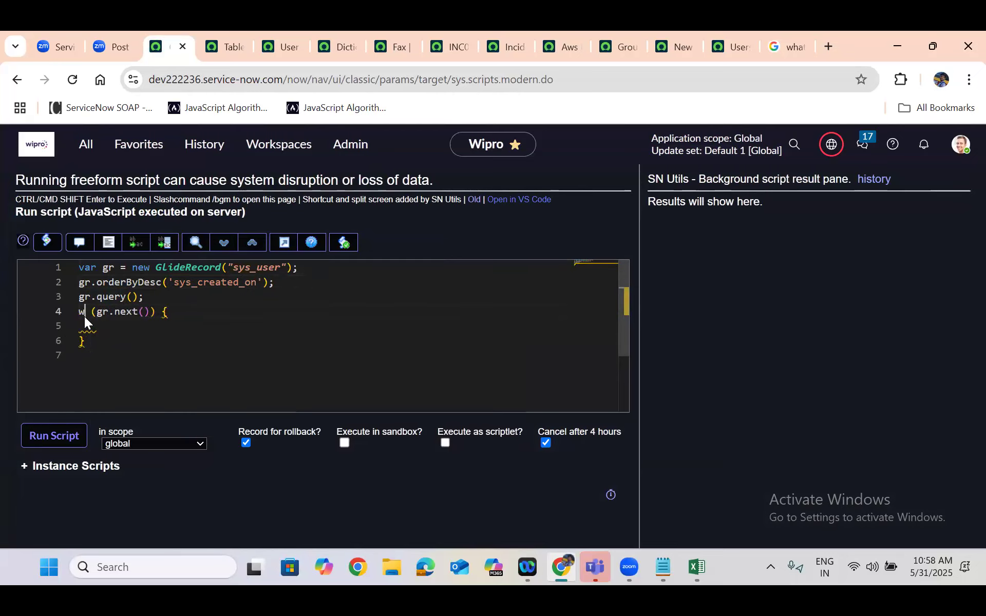
left_click(85, 327)
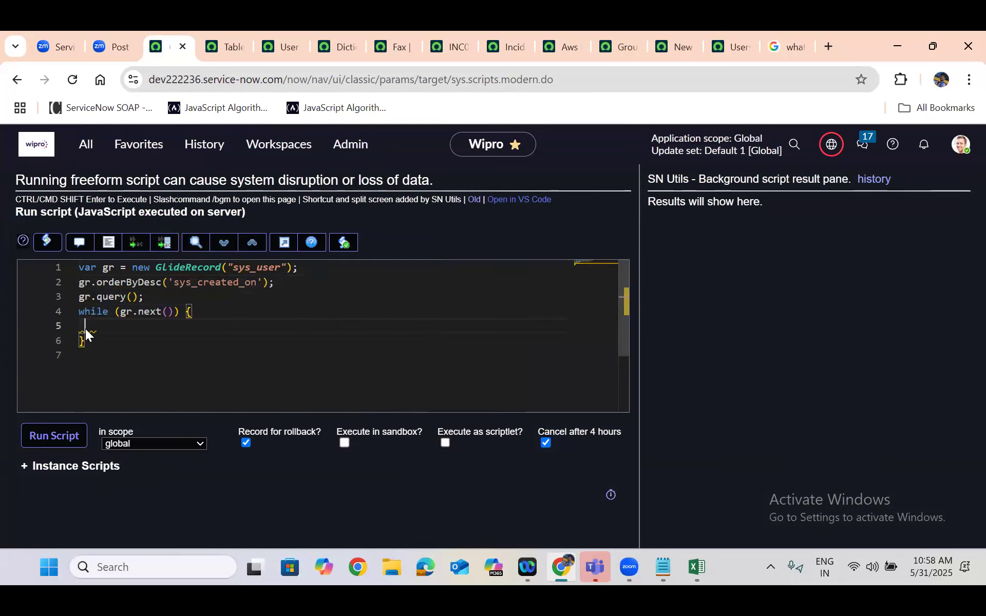
type("gs.pr")
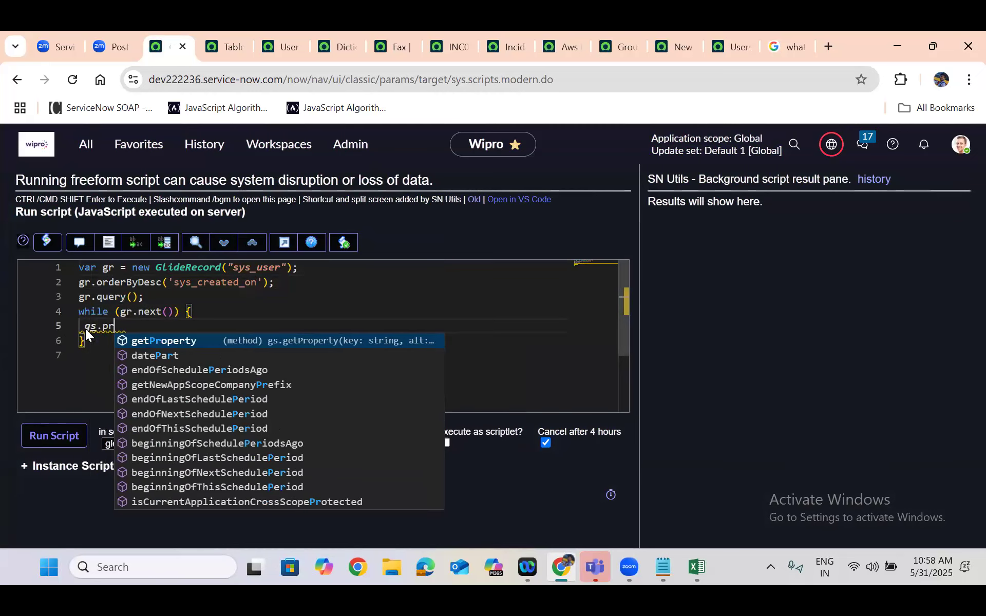
type("int();")
key("Left")
key("Left")
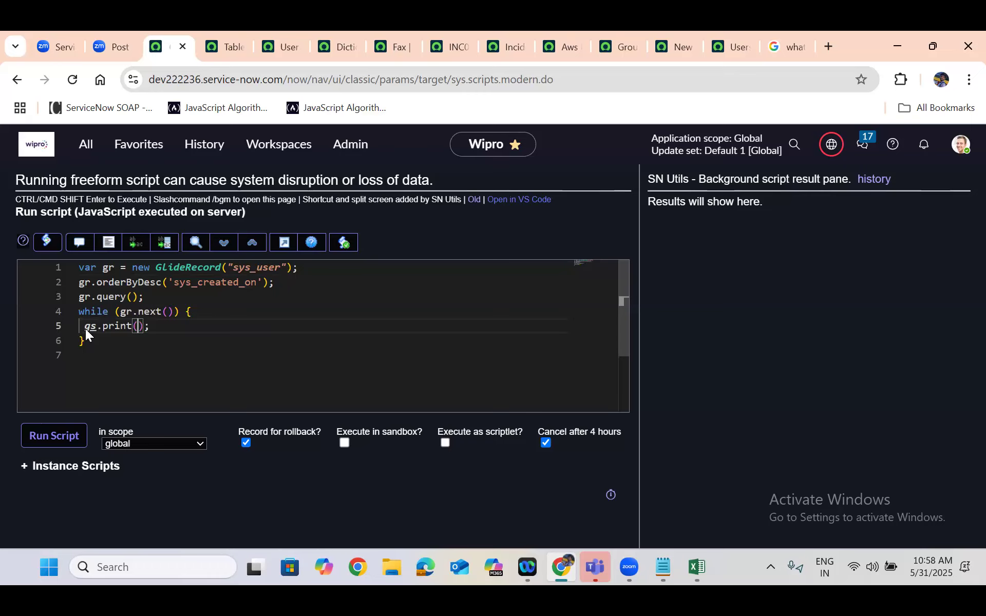
type("gr")
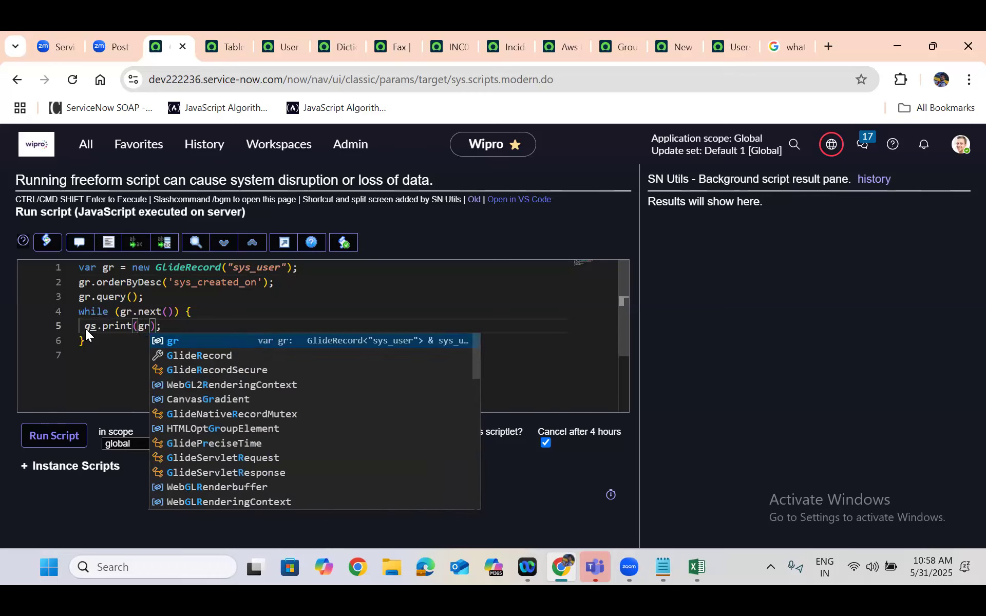
type(".name")
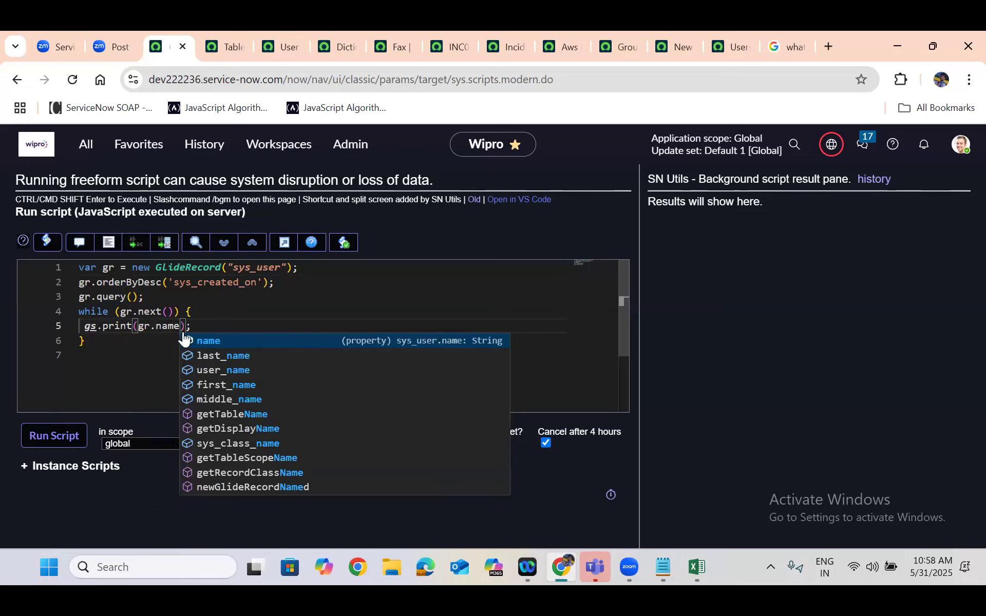
Add gr.setLimit(5); below the orderByDesc line and run the script
left_click(281, 281)
key("Return")
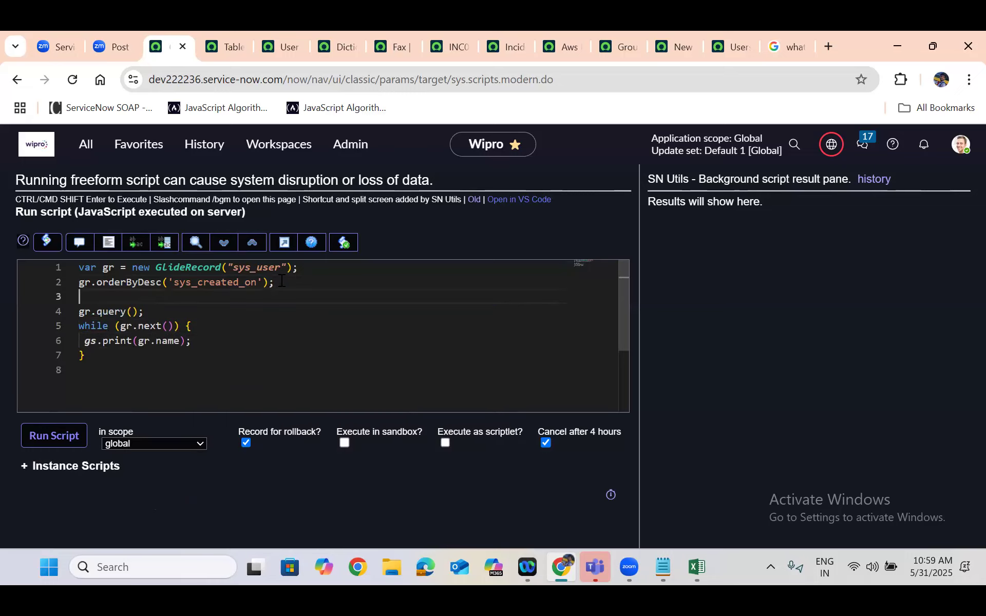
type("gr.setl")
key("Tab")
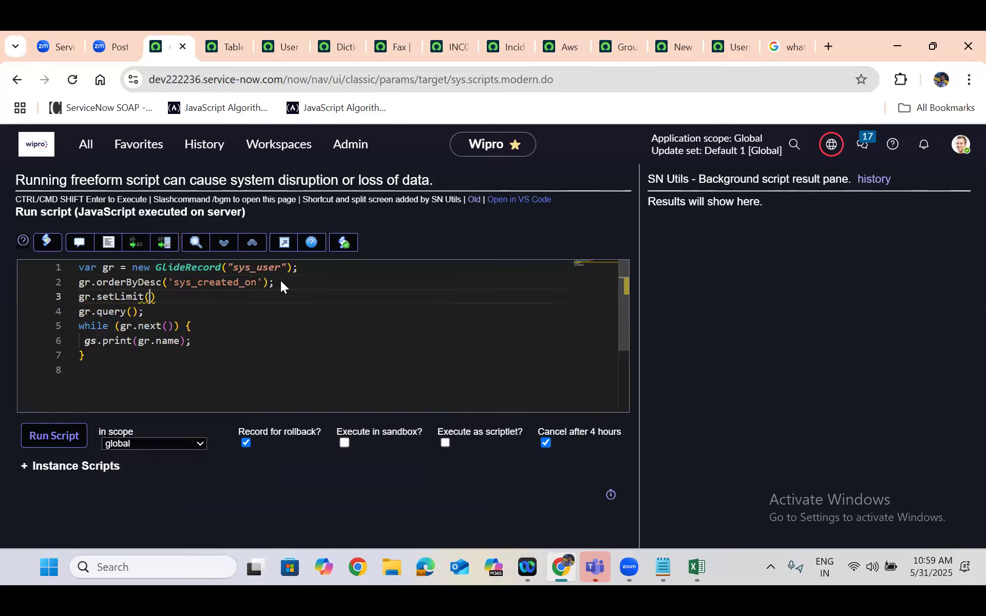
key("End")
type(";")
type("5")
left_click(57, 435)
Examine each user name printed in the background script's result pane
left_click_drag(721, 278, 813, 281)
left_click_drag(721, 290, 824, 293)
left_click_drag(721, 303, 794, 304)
left_click_drag(721, 315, 834, 320)
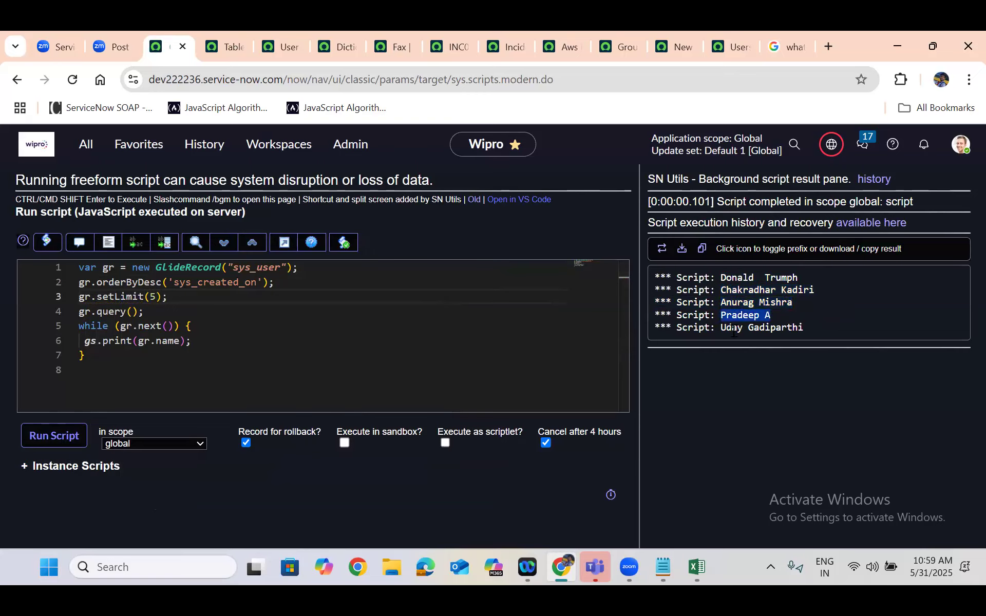
left_click_drag(722, 328, 873, 326)
left_click(874, 328)
left_click(243, 310)
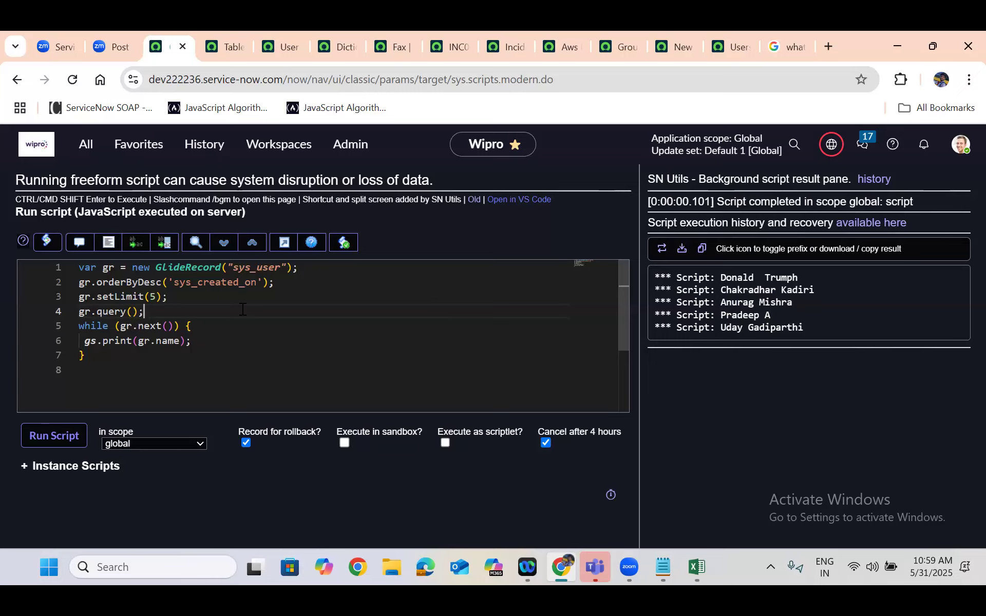
Return to the instance home page and open the incident list through the navigator with incident.LIST
left_click(50, 144)
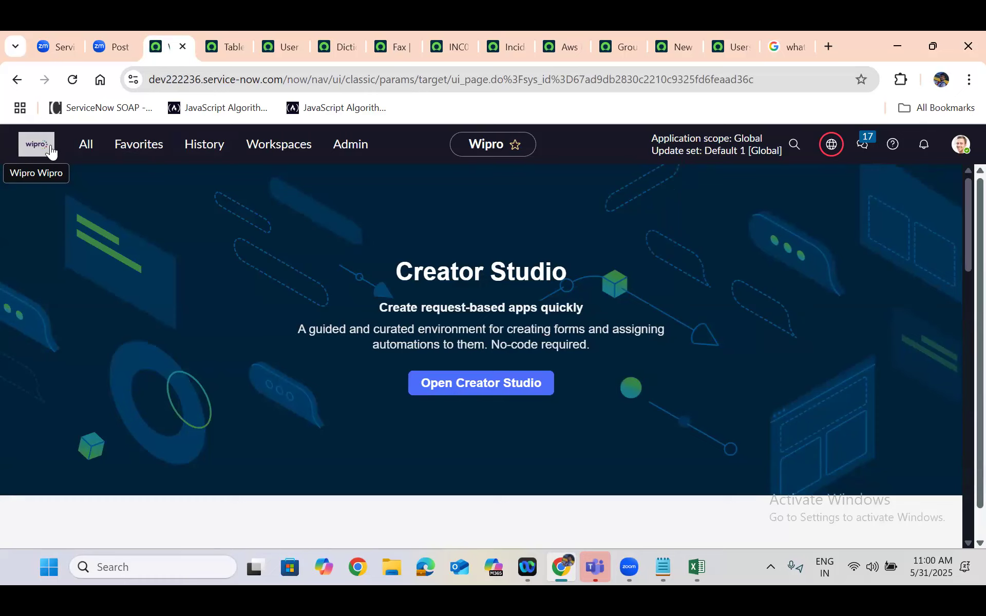
left_click(79, 152)
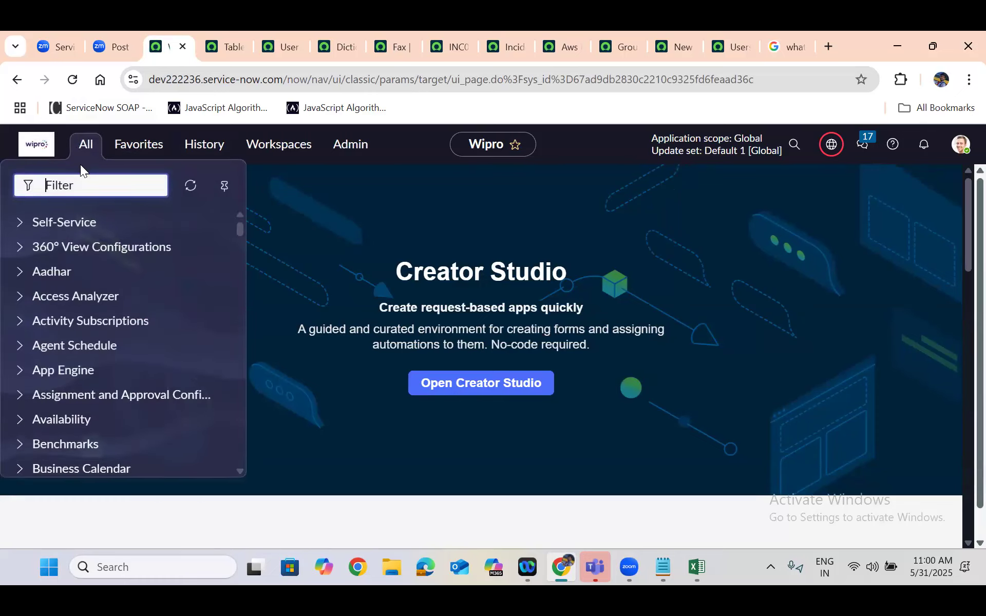
type("incident.")
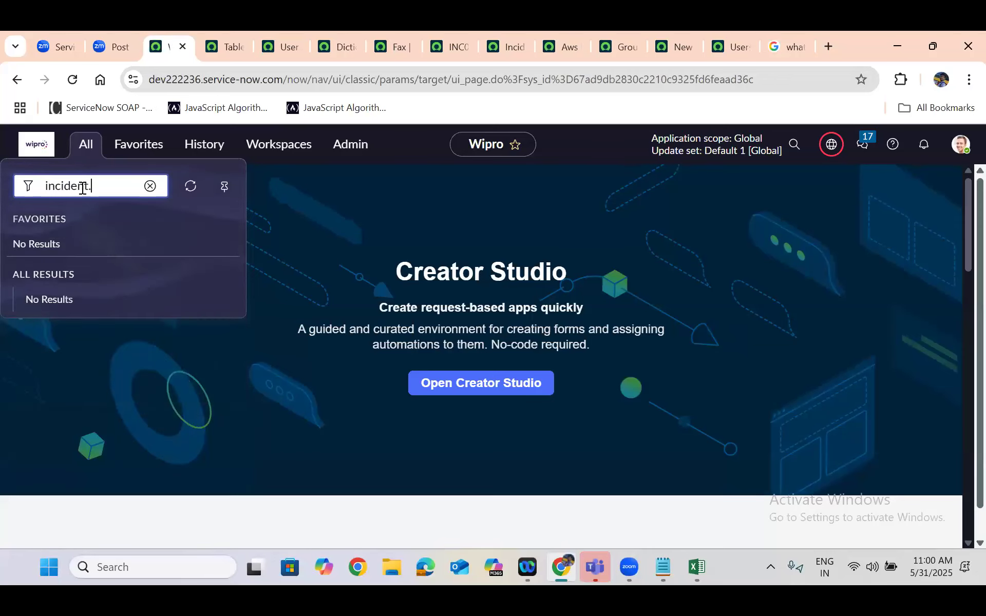
type("LIST")
key("Return")
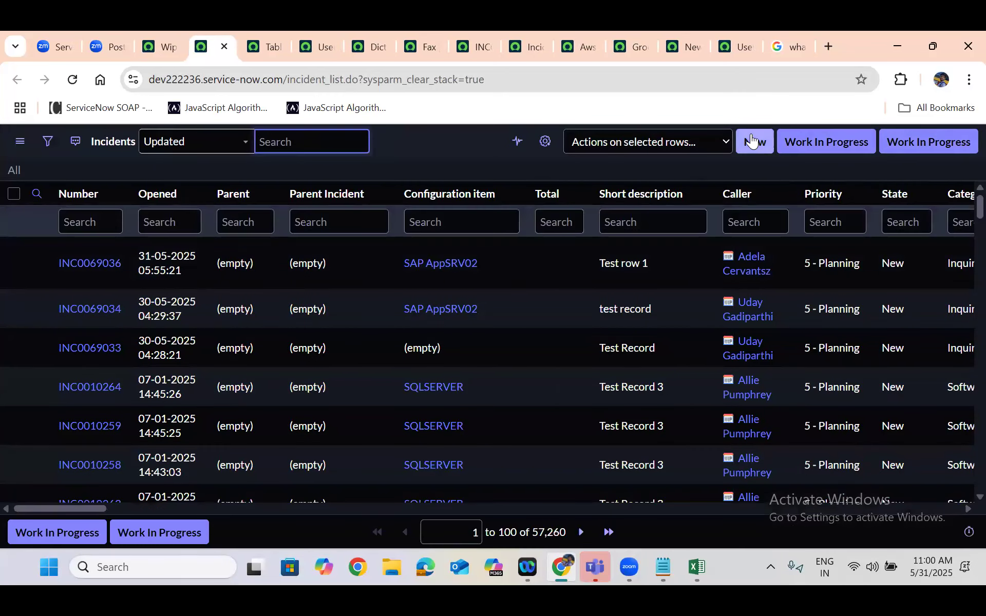
Start a new incident record and open the form's Configure options
left_click(752, 141)
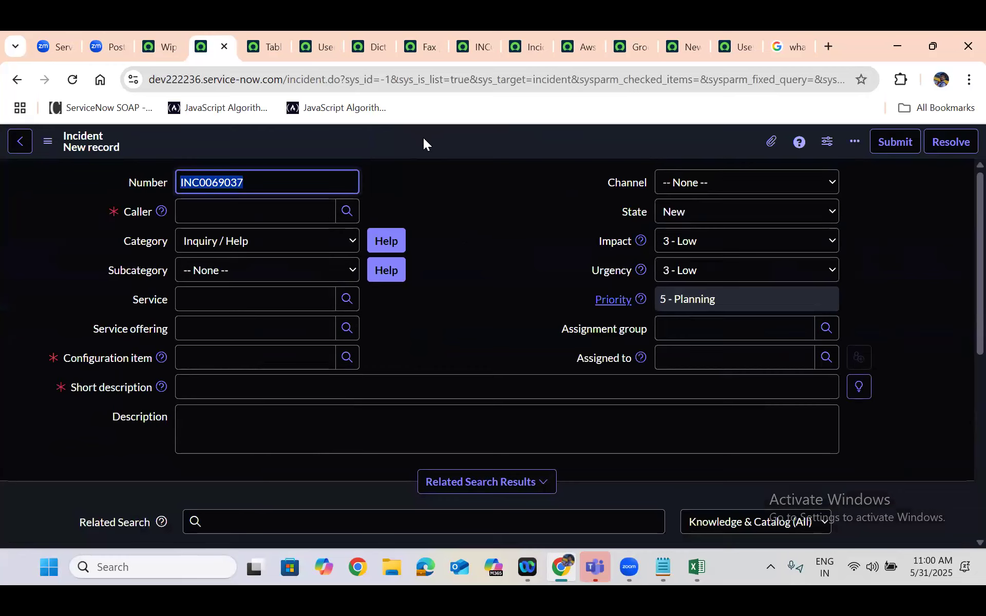
right_click(435, 147)
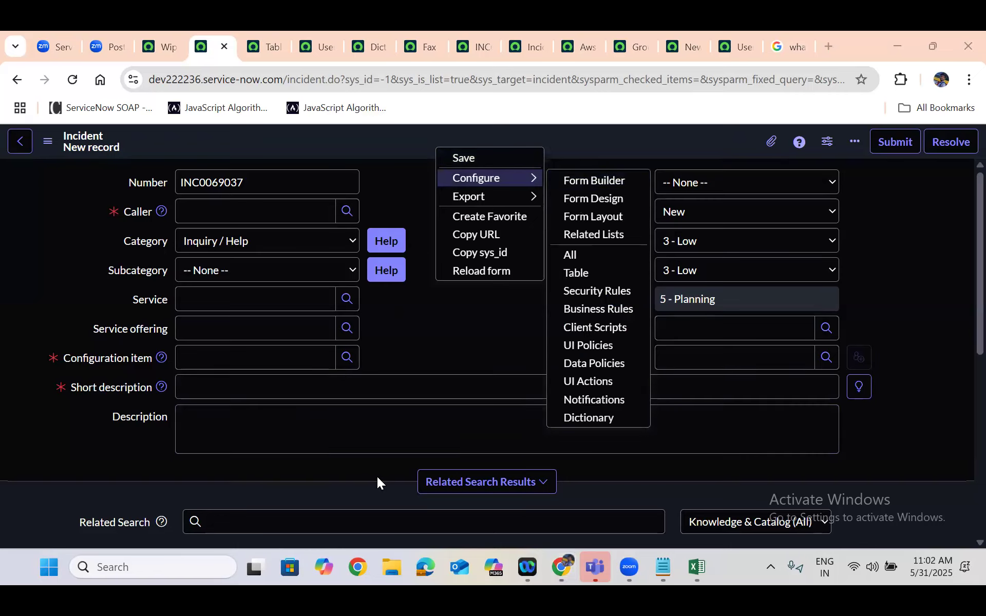
key("XF86AudioRaiseVolume")
Load the ServiceNow Developers site, developer.servicenow.com, in place of the Google search results page
left_click(150, 56)
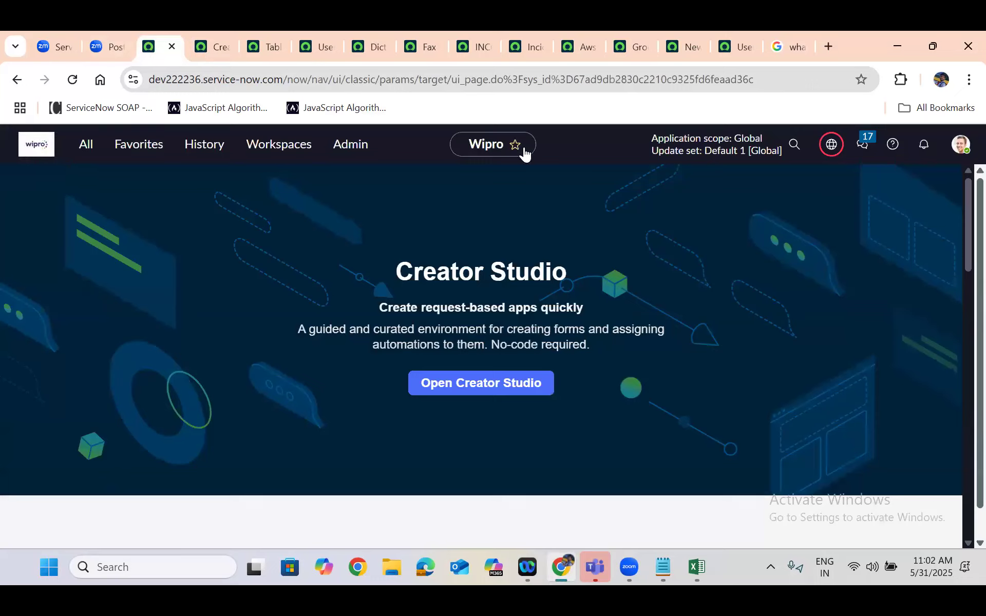
left_click(791, 48)
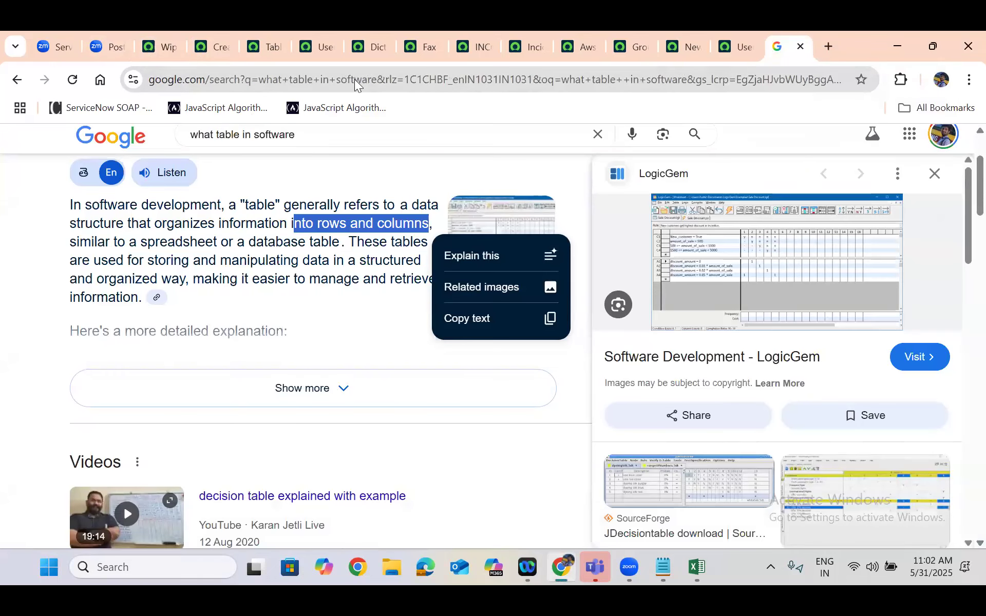
left_click(355, 79)
type("dev222236.service-now.com")
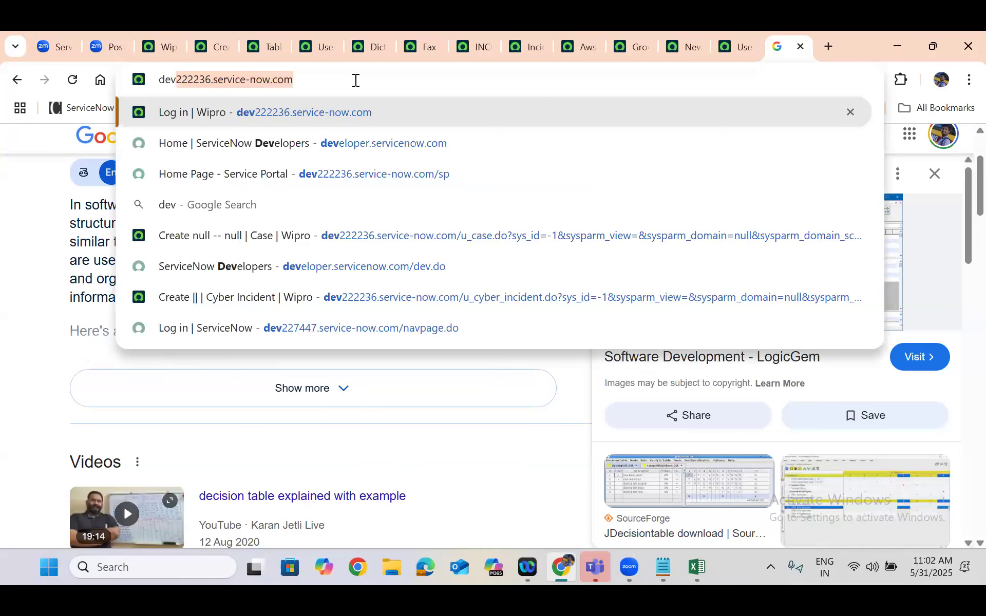
left_click(362, 145)
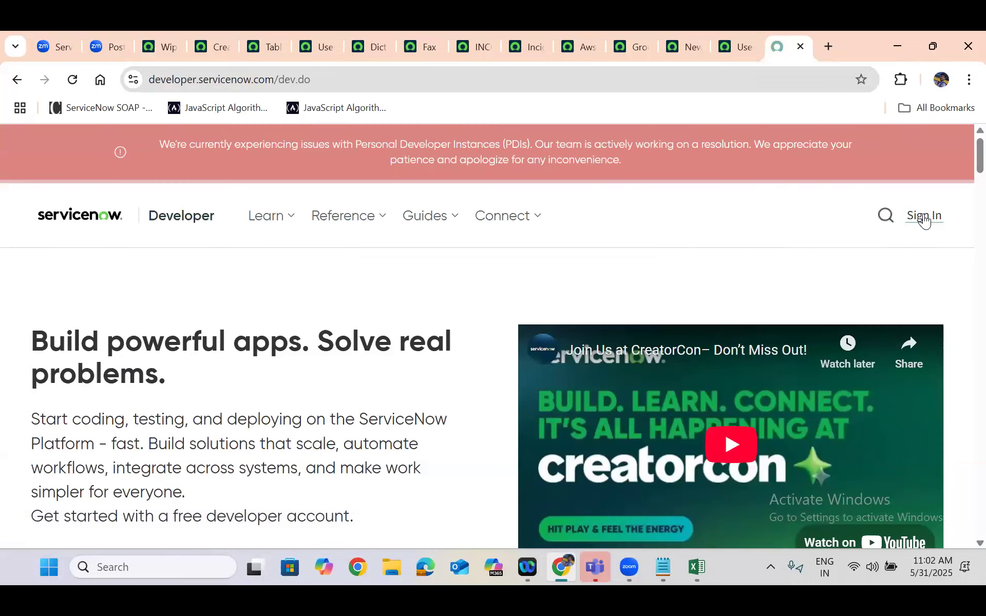
Sign in to the developer portal with the prefilled account e-mail and enter the account password
left_click(923, 216)
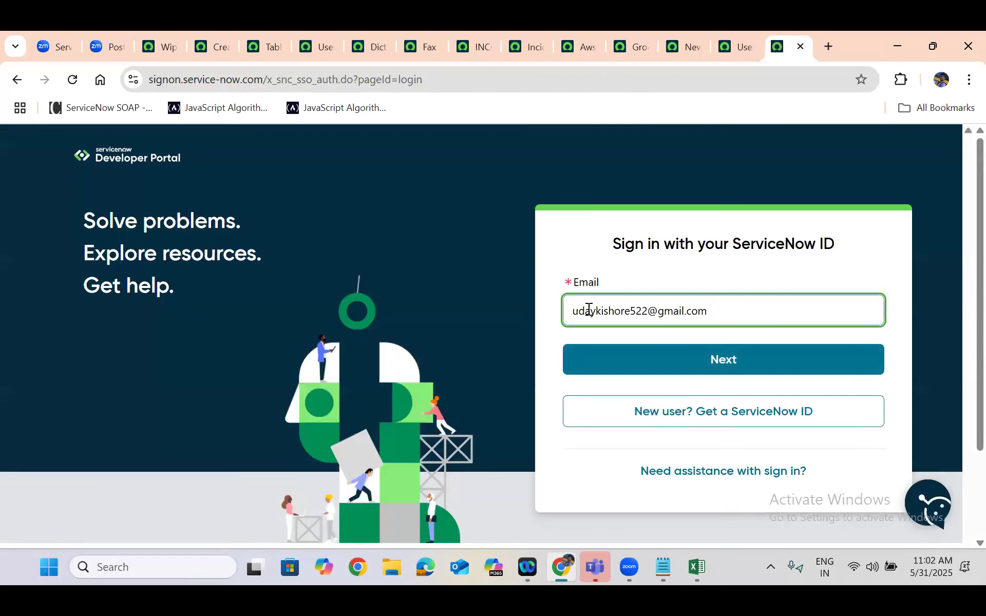
left_click(702, 359)
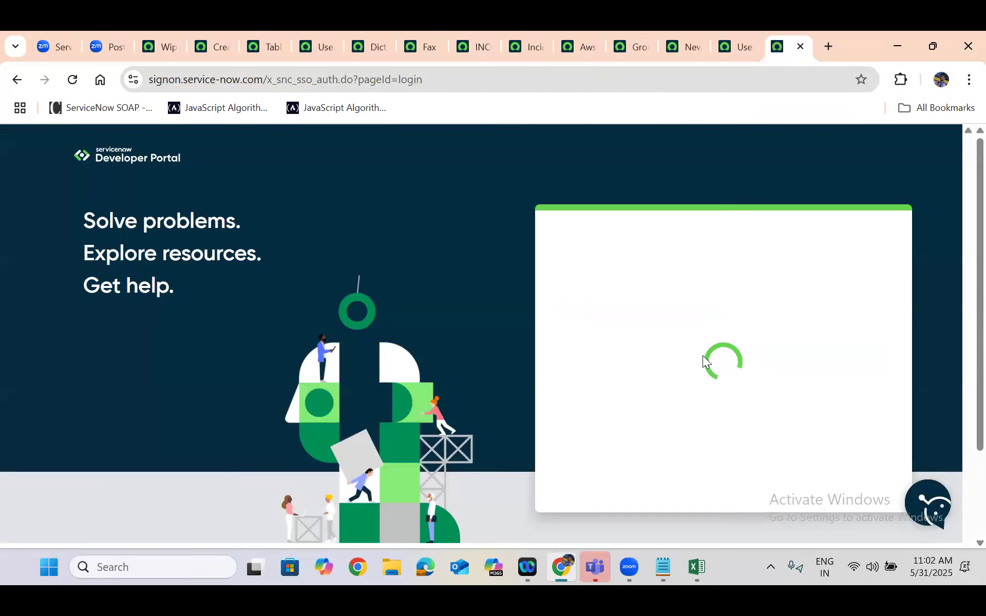
type("*****")
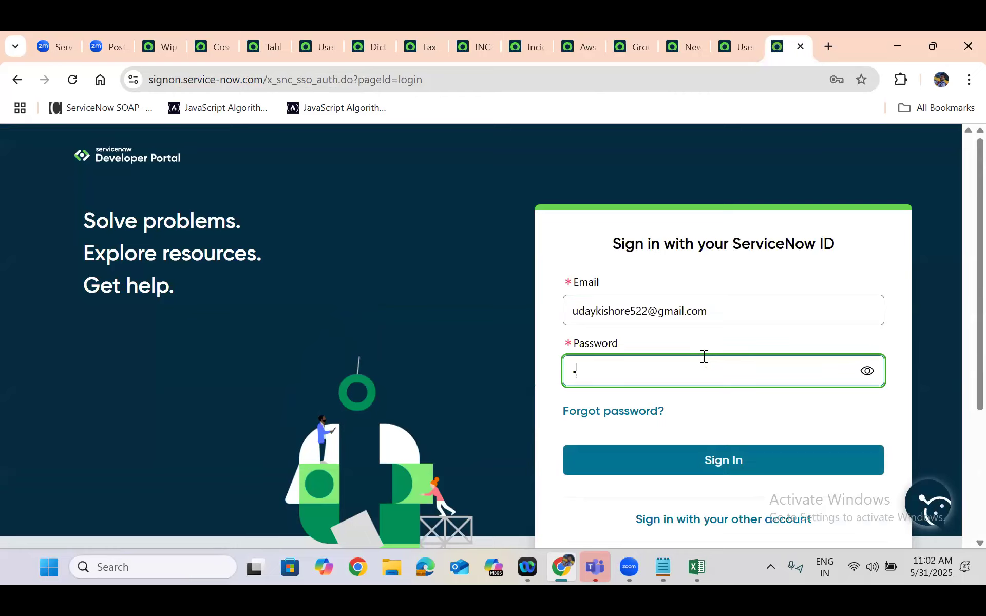
type("****")
left_click(723, 455)
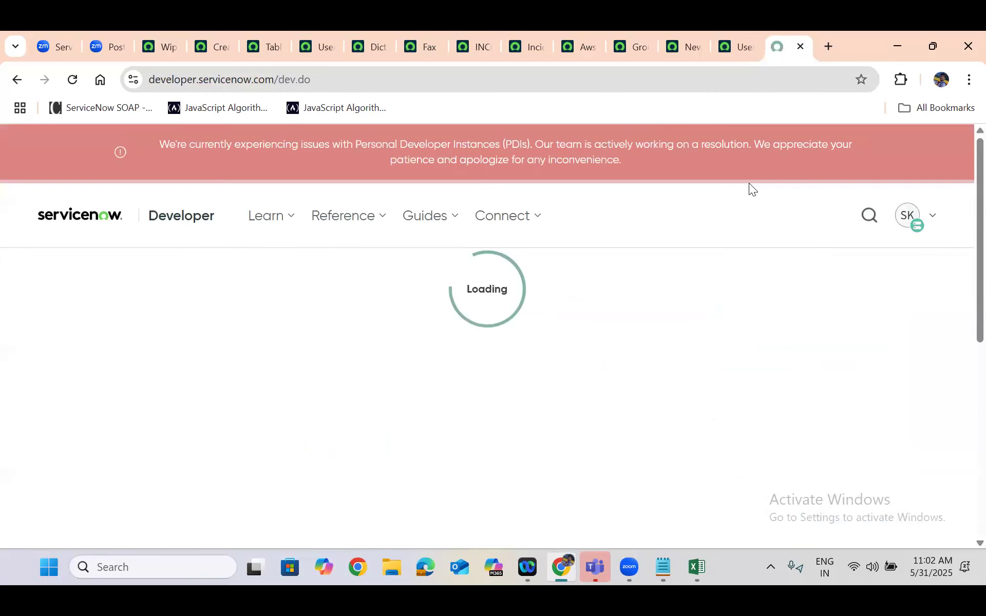
Submit a Change User Role request for the developer instance with the Admin role and close its completion notice
left_click(914, 222)
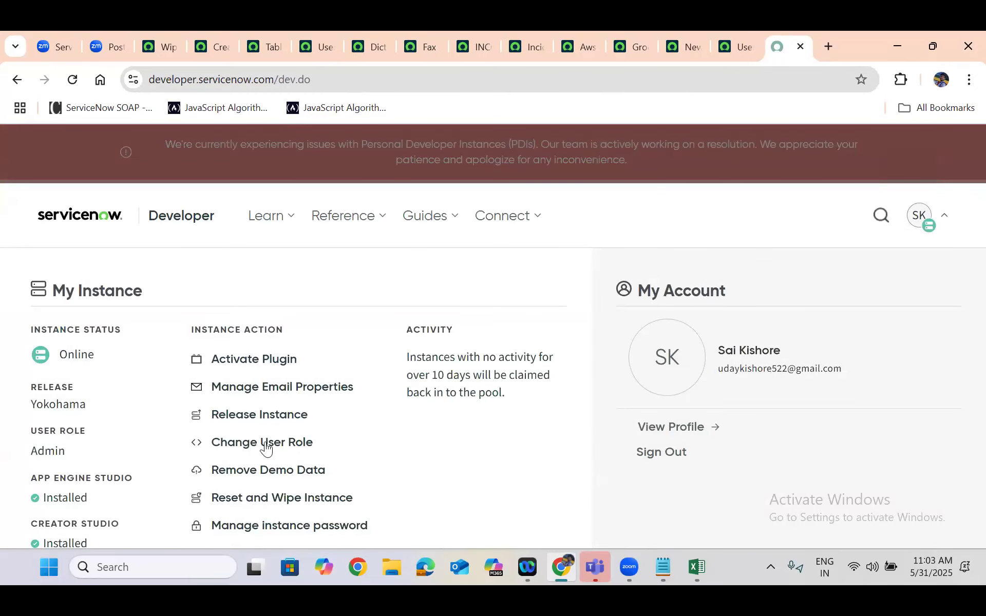
left_click(263, 444)
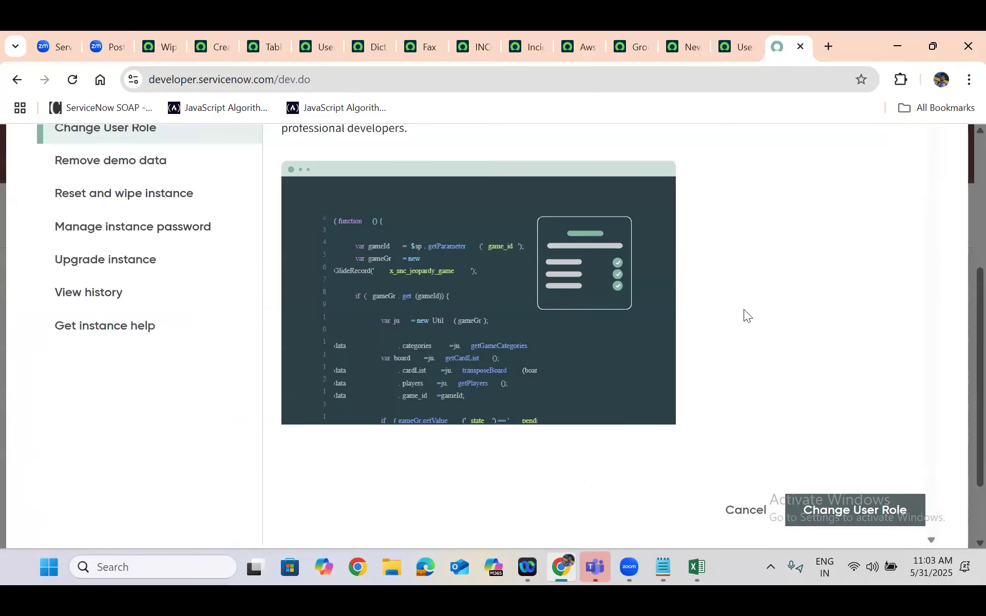
scroll(743, 309, "up", 5)
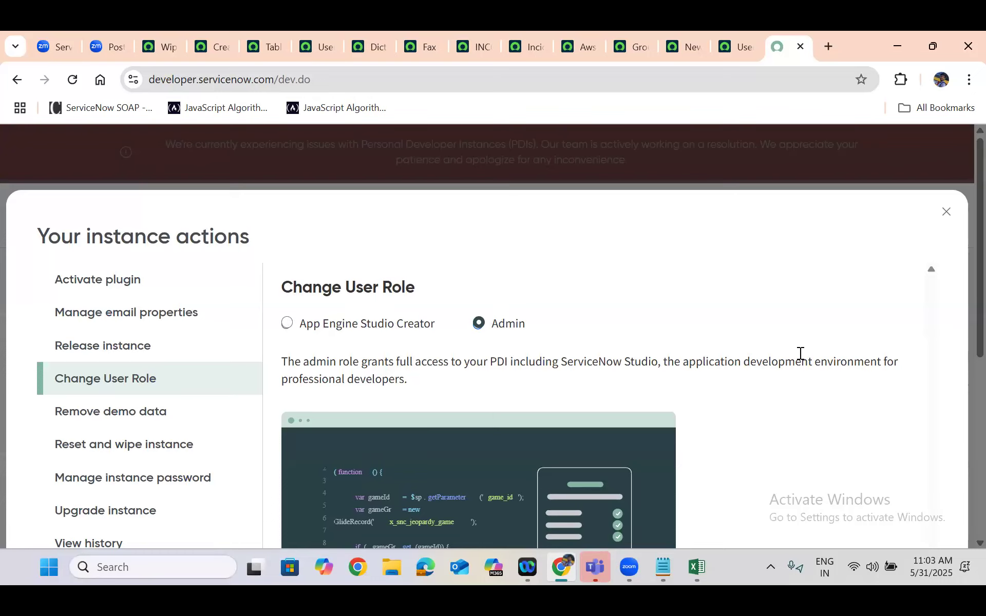
scroll(799, 353, "down", 7)
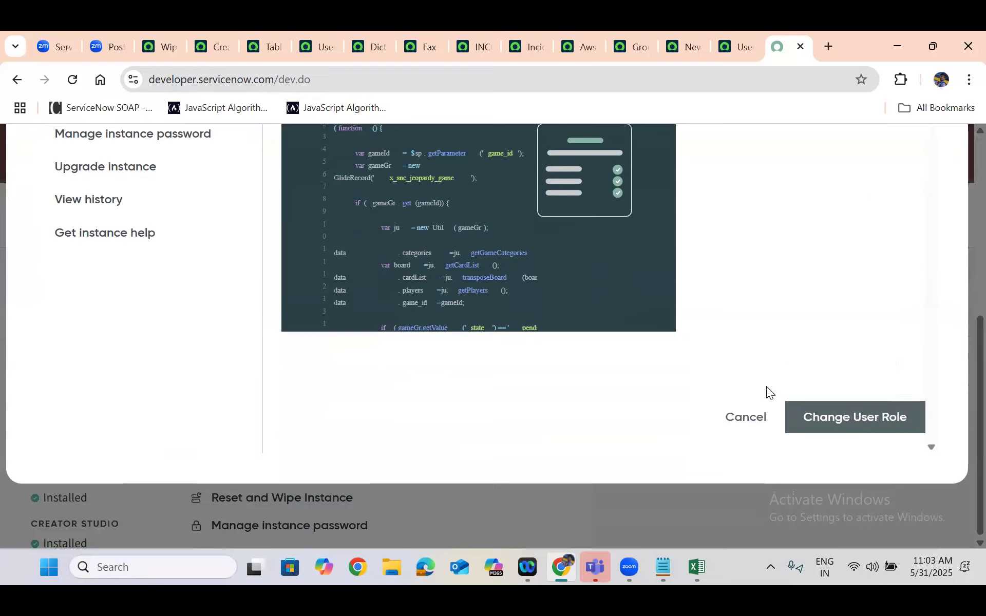
left_click(831, 418)
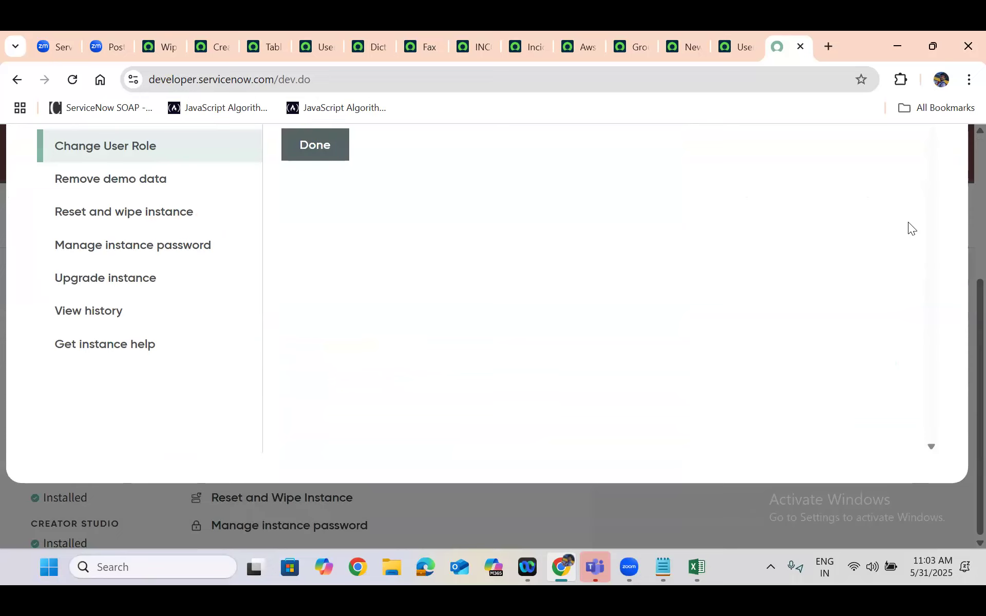
scroll(906, 221, "up", 5)
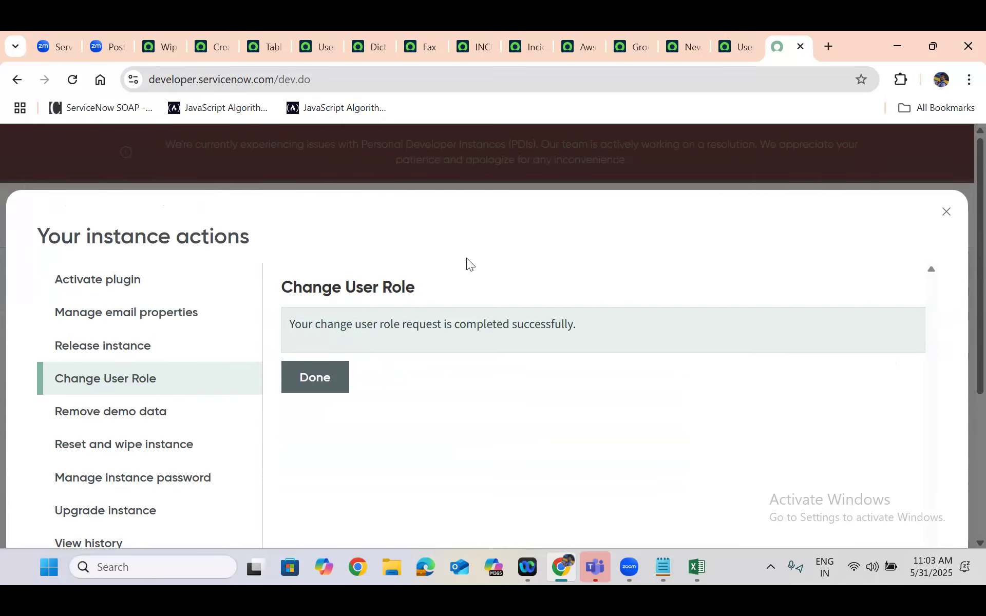
left_click(325, 378)
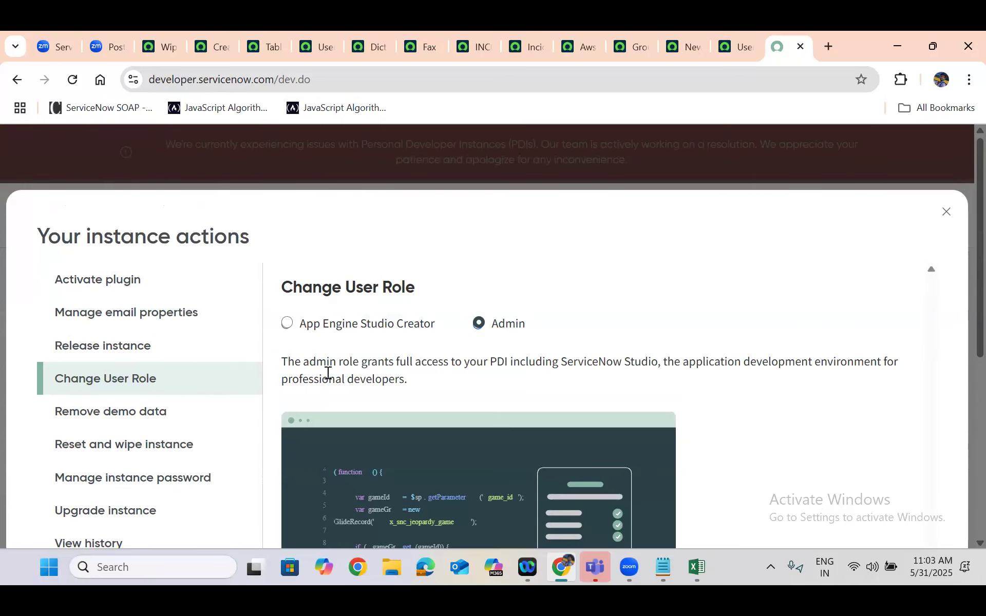